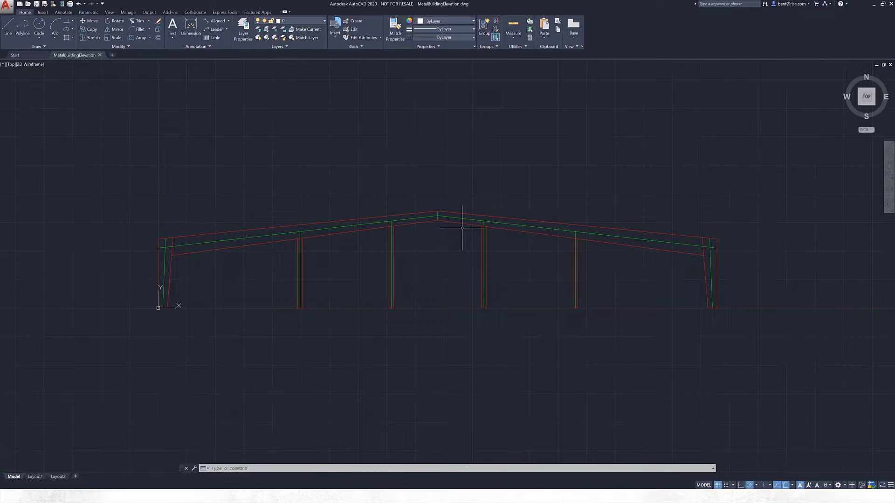
scroll(162, 277, up, 4)
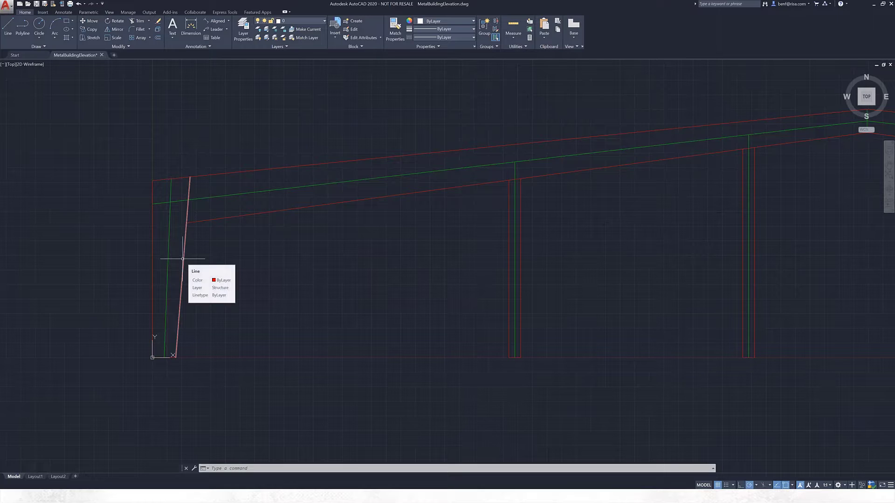
scroll(251, 302, down, 5)
scroll(301, 331, up, 2)
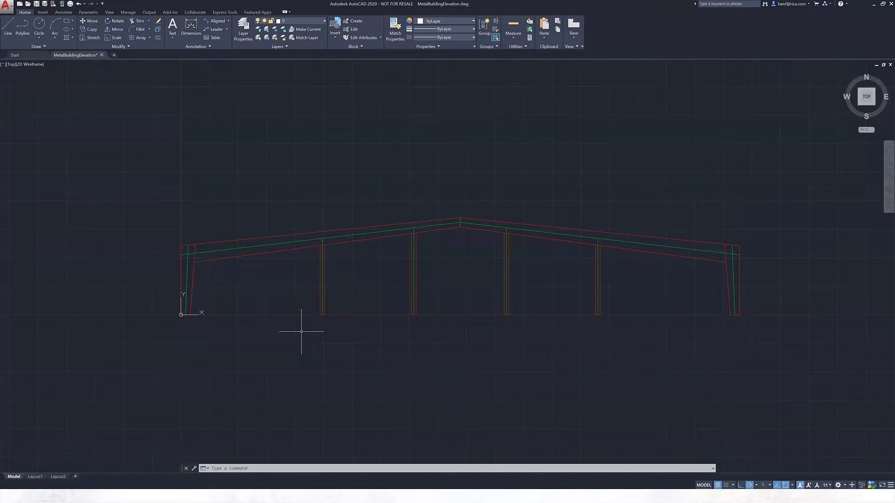
- Switch to RISA-3D and maximize its window
key(alt+Tab)
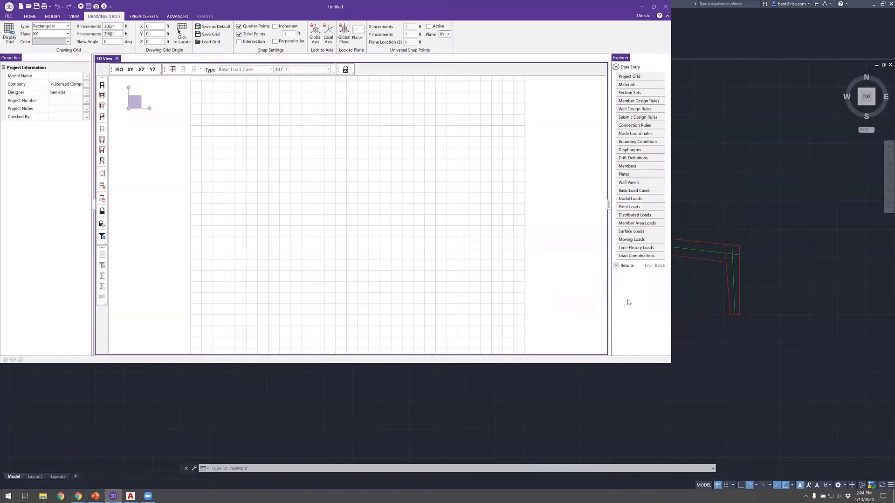
click(654, 7)
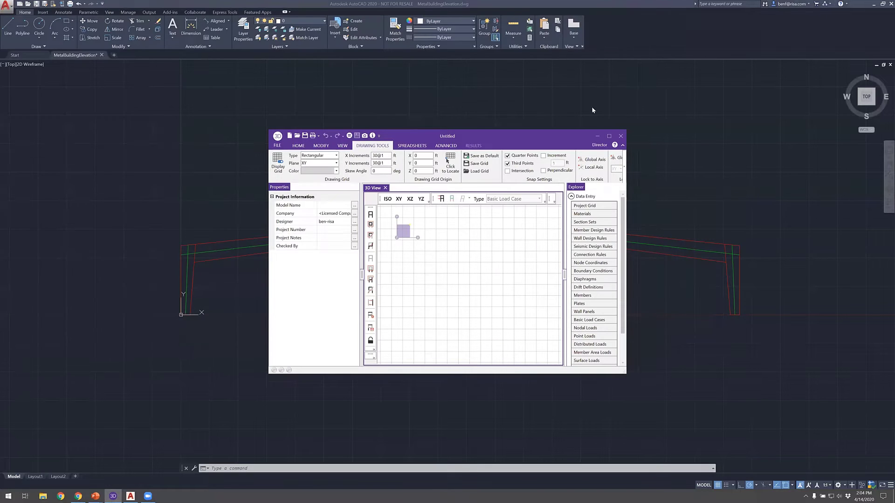
click(609, 136)
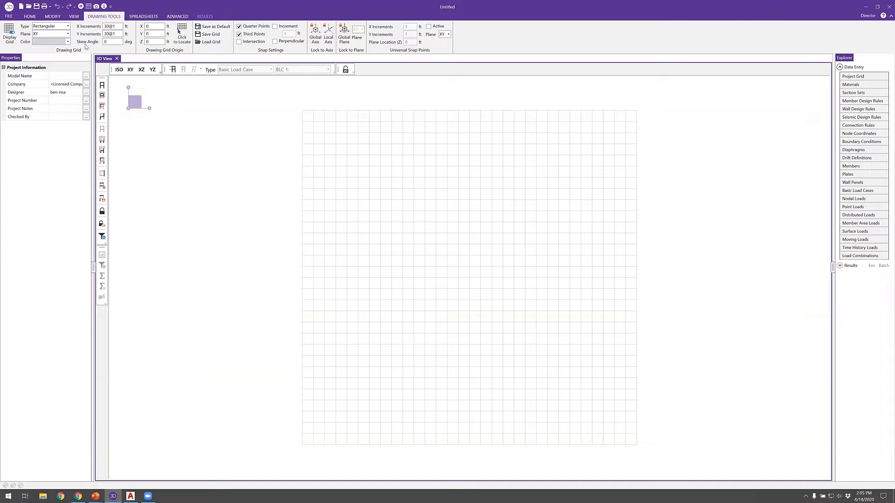
- Set the drawing grid type to DXF Underlay and import MetalBuildingElevation from the Metal Building Design in RISA-3D folder
click(67, 27)
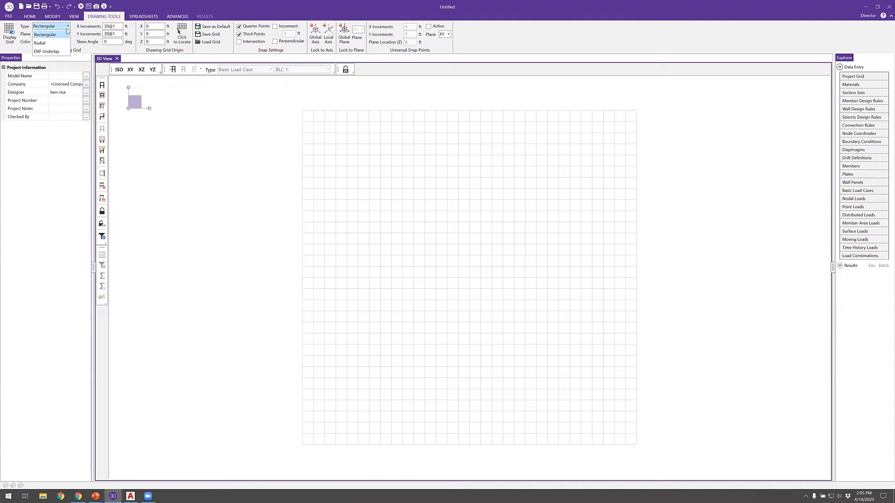
click(62, 52)
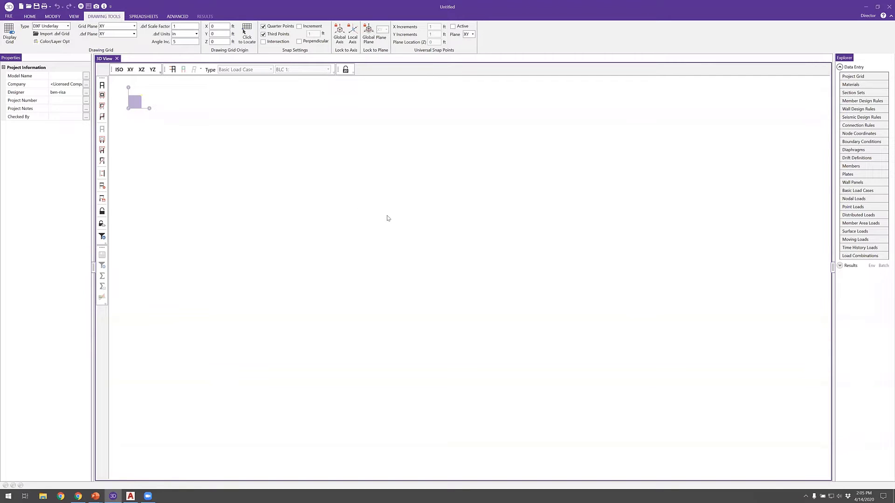
click(51, 33)
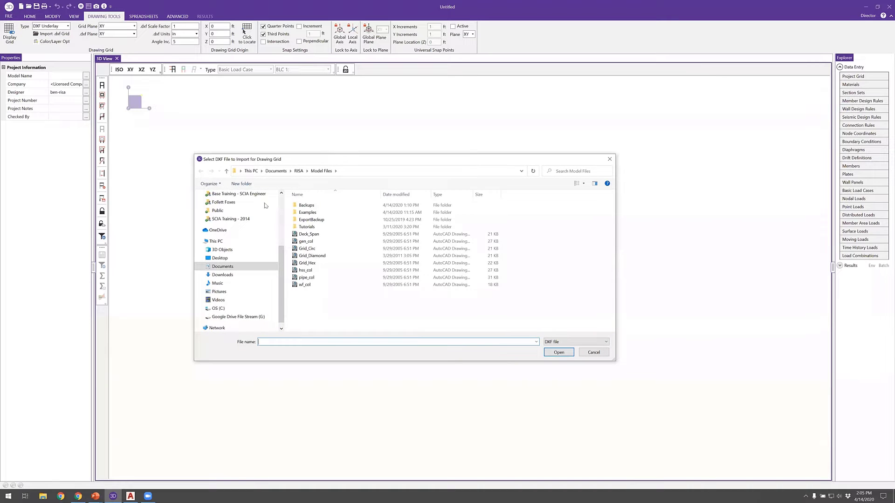
scroll(242, 241, up, 3)
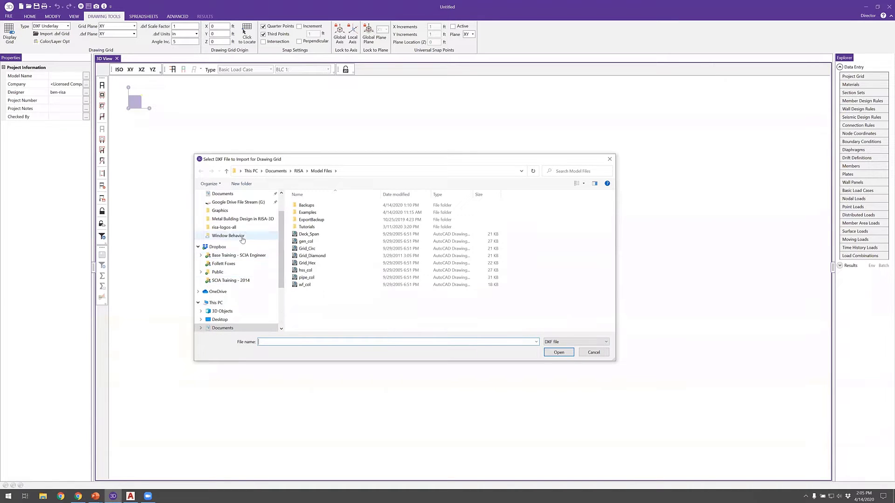
click(218, 220)
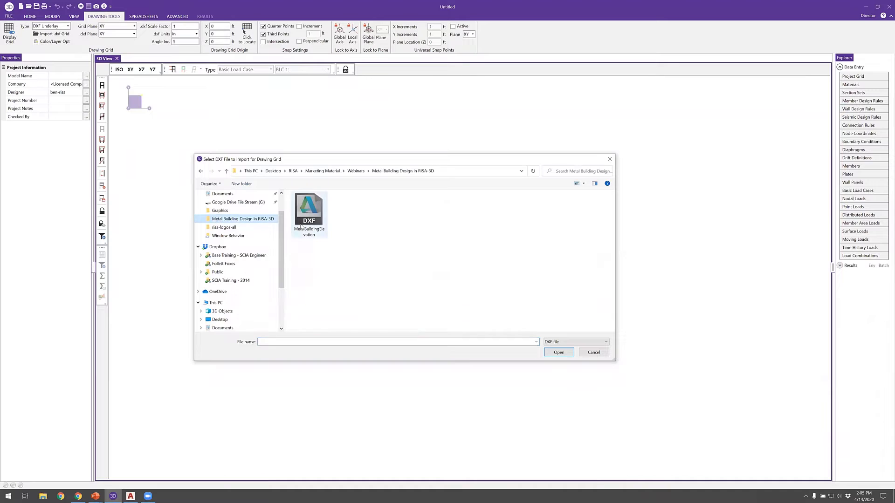
click(309, 212)
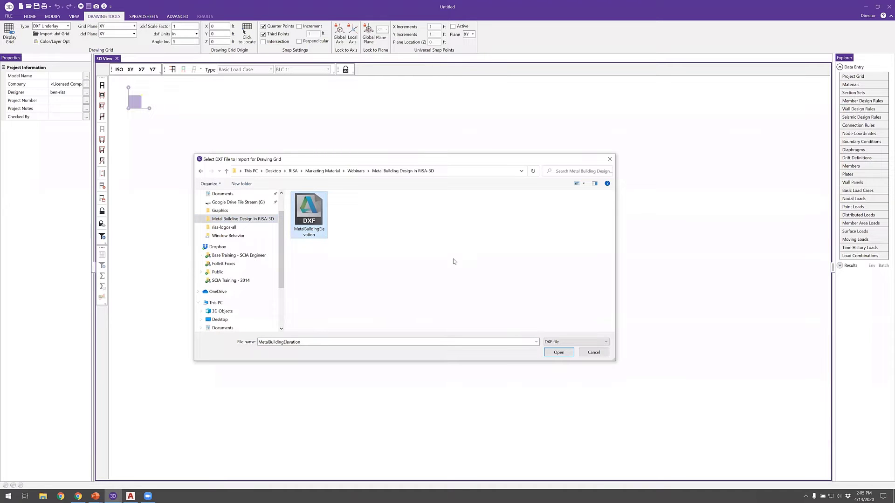
click(558, 353)
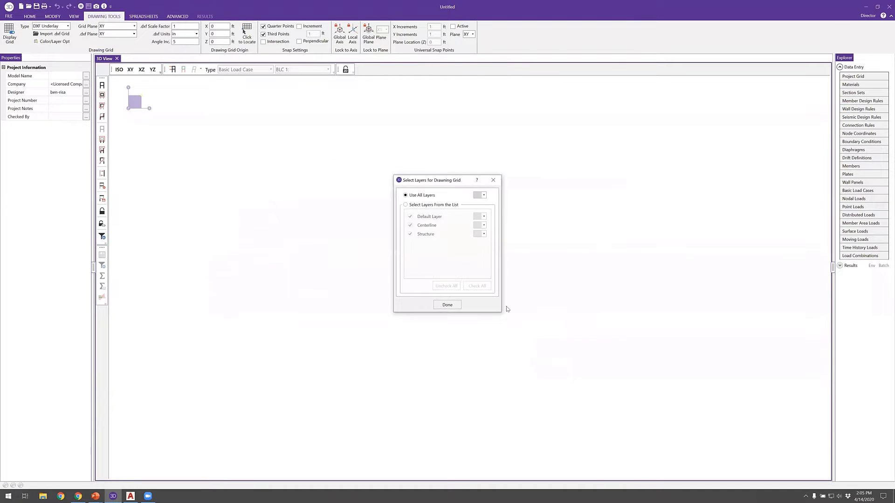
- Use individually selected layers for the drawing grid, colouring Default Layer and Structure red and Centerline green
click(445, 205)
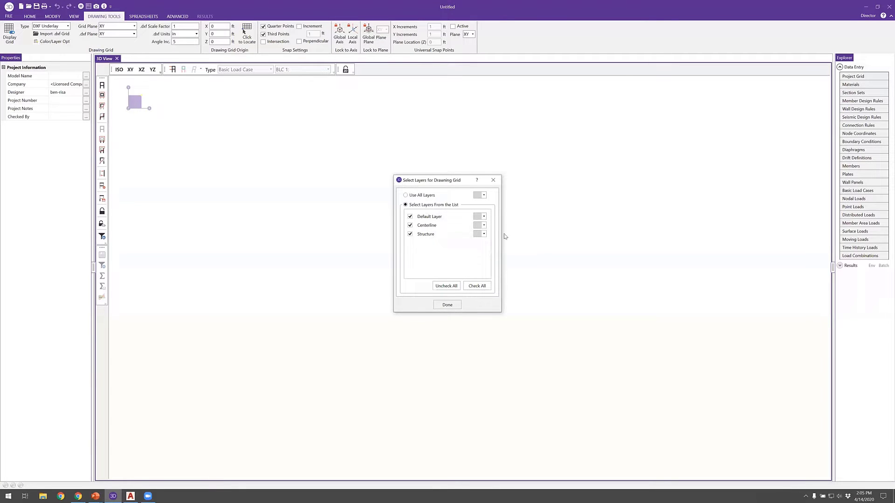
click(484, 216)
click(485, 271)
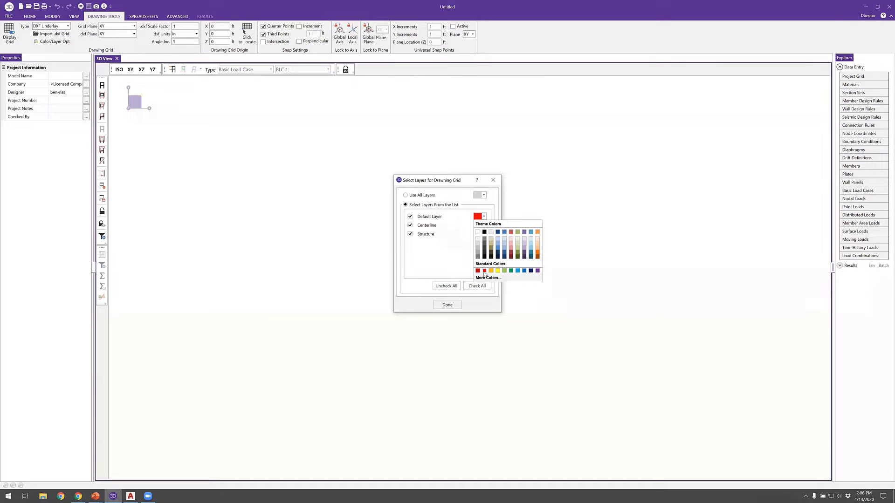
click(484, 225)
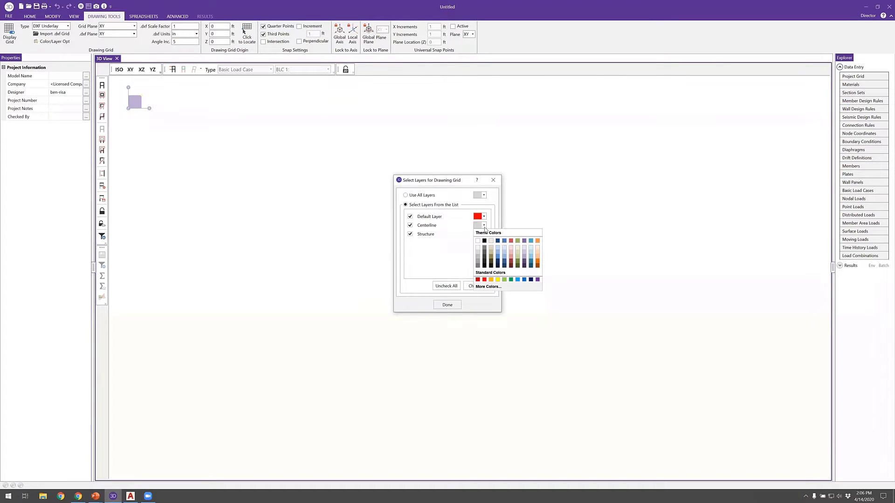
click(511, 279)
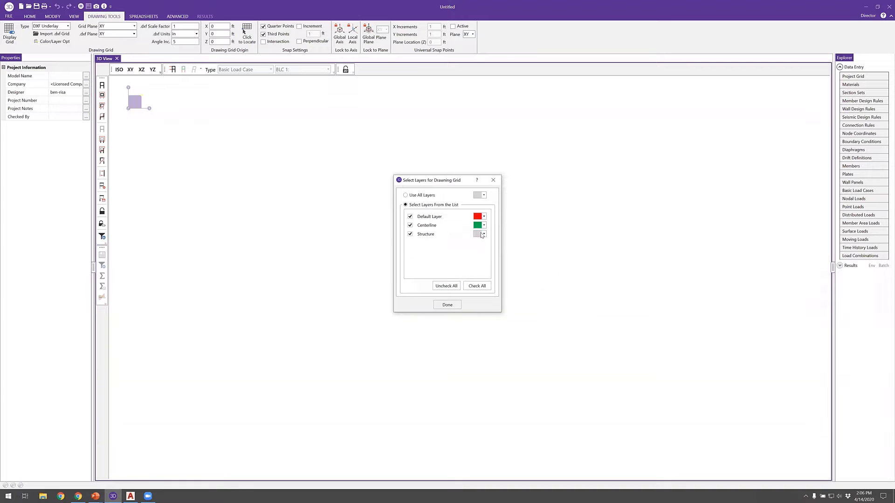
click(484, 234)
click(485, 289)
click(452, 306)
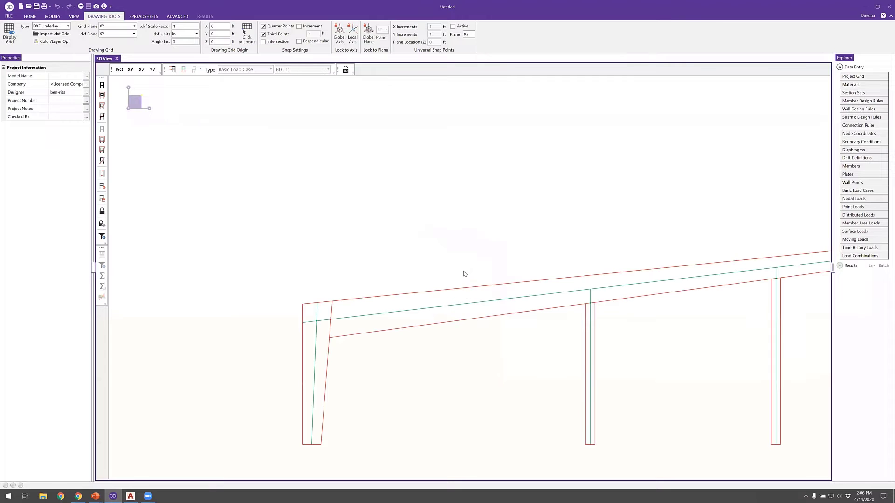
- Start drawing members, choosing Column as the member type and Section Set as the Section/Shape option
shift+middle_drag(451, 256, 495, 253)
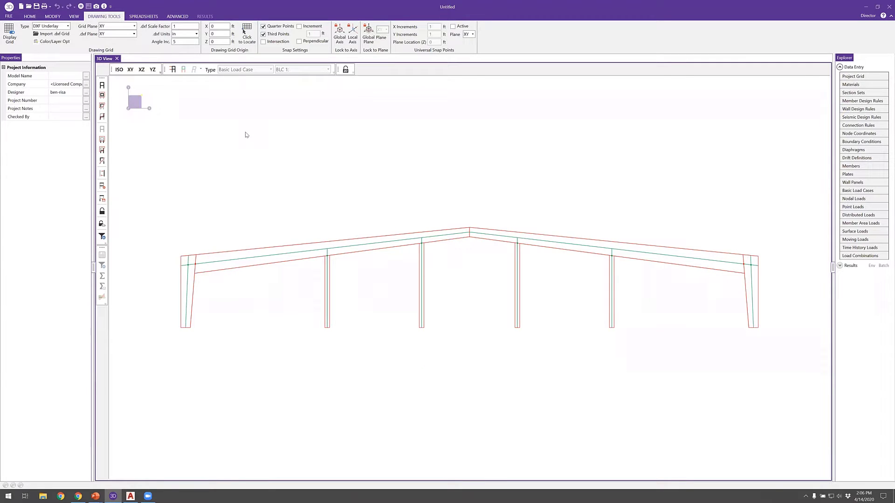
click(31, 17)
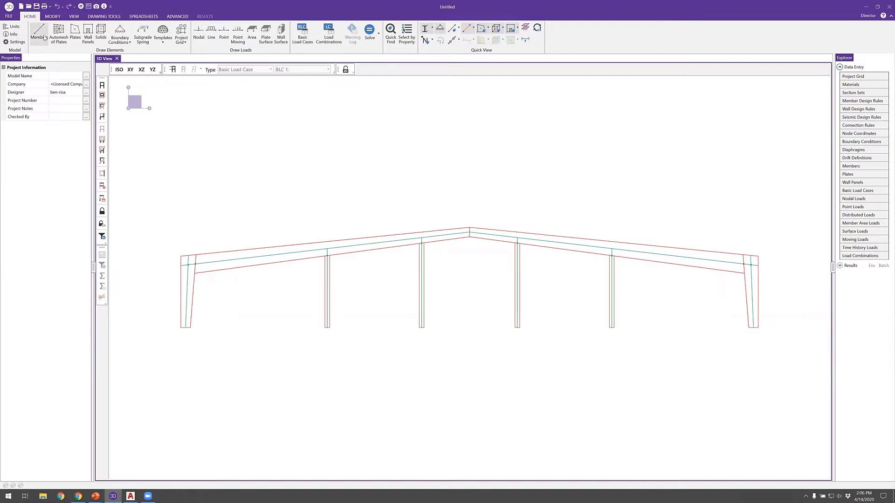
click(45, 37)
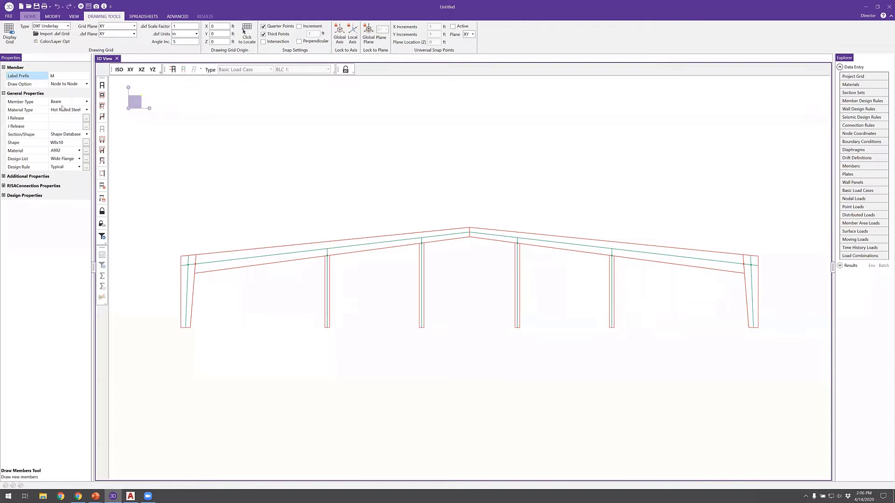
click(72, 169)
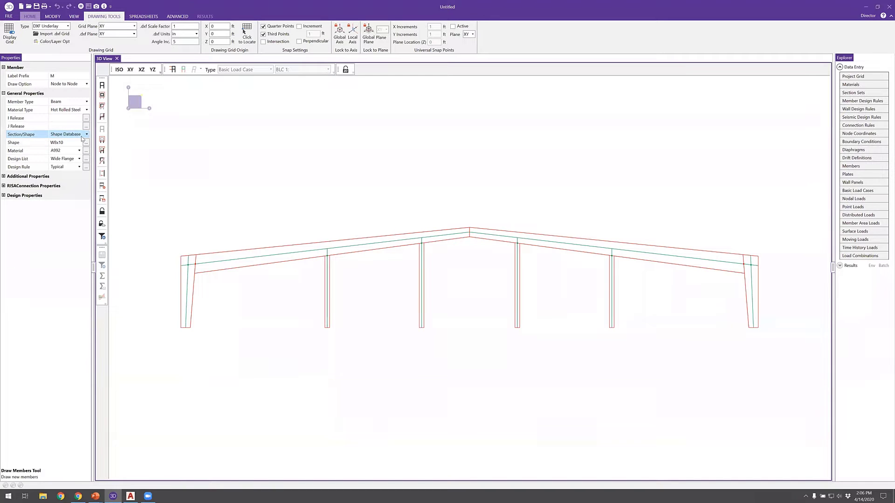
click(86, 102)
click(70, 115)
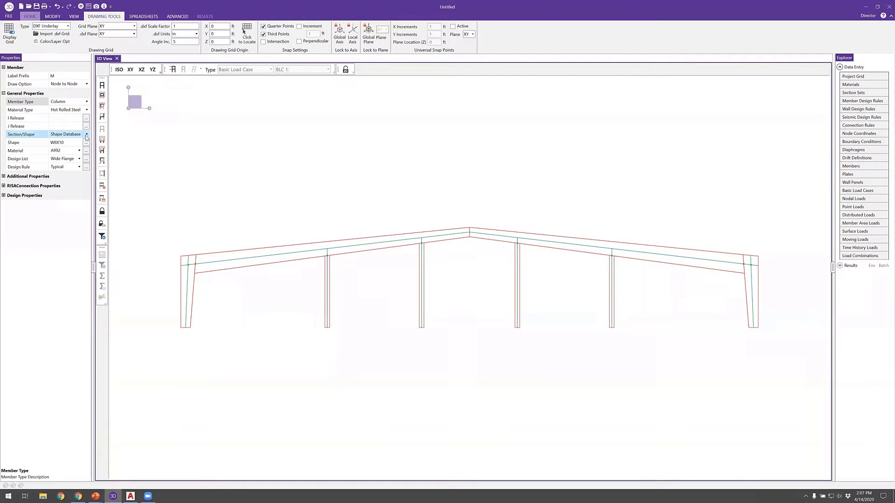
click(87, 134)
click(85, 150)
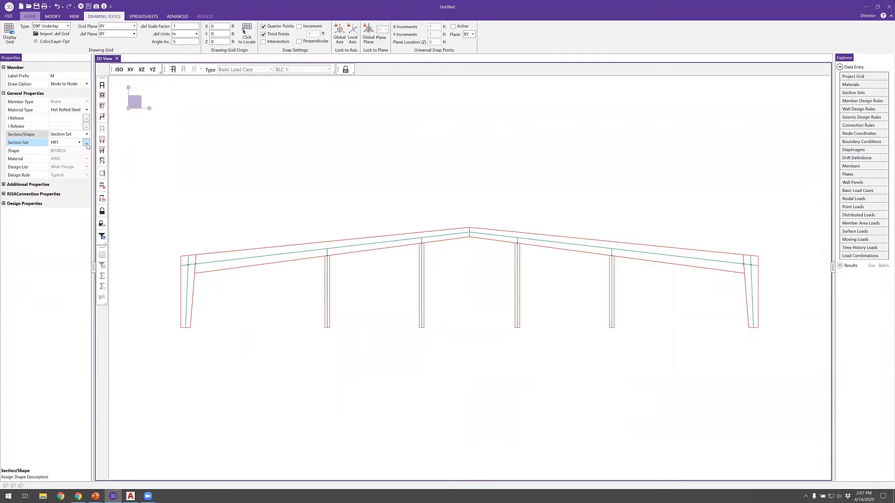
- Create a new section set labelled Frame Col and select the Tapered WF Col shape for it
click(85, 142)
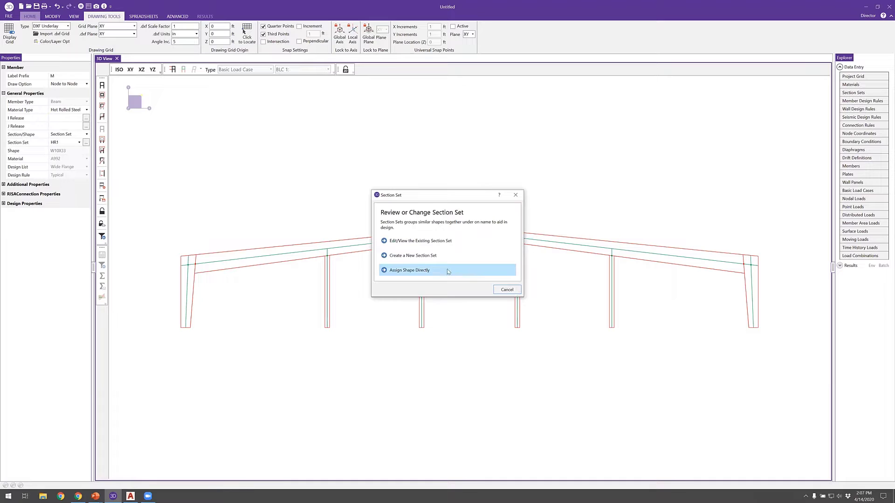
click(412, 256)
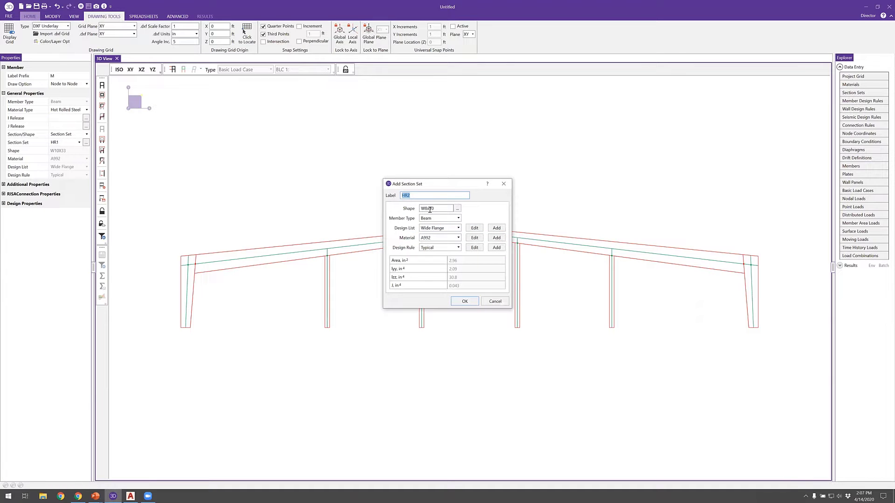
text(Frame Col)
click(458, 210)
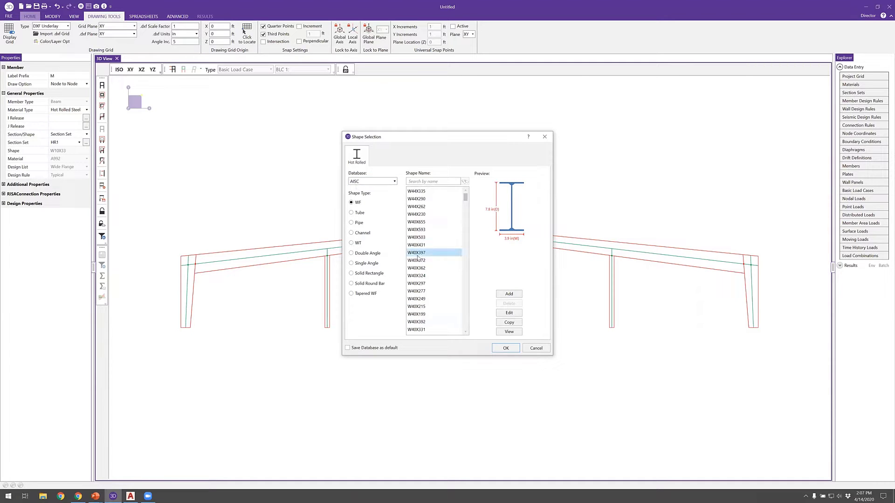
click(366, 294)
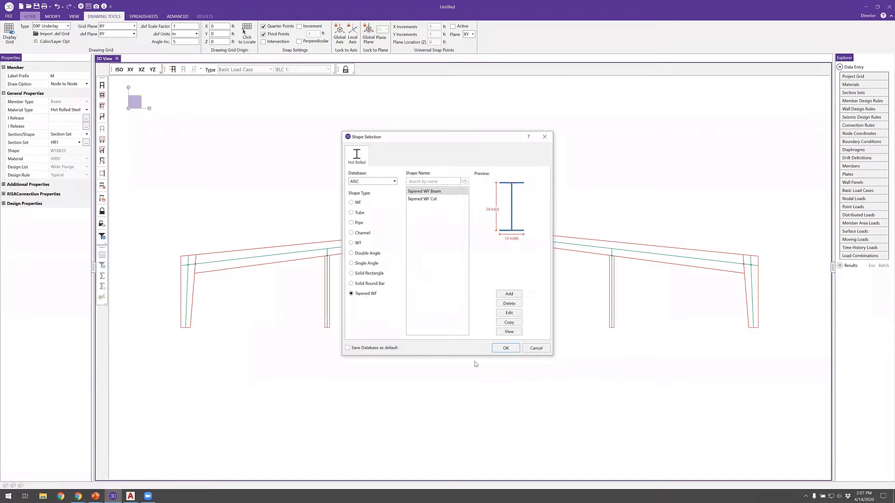
click(422, 199)
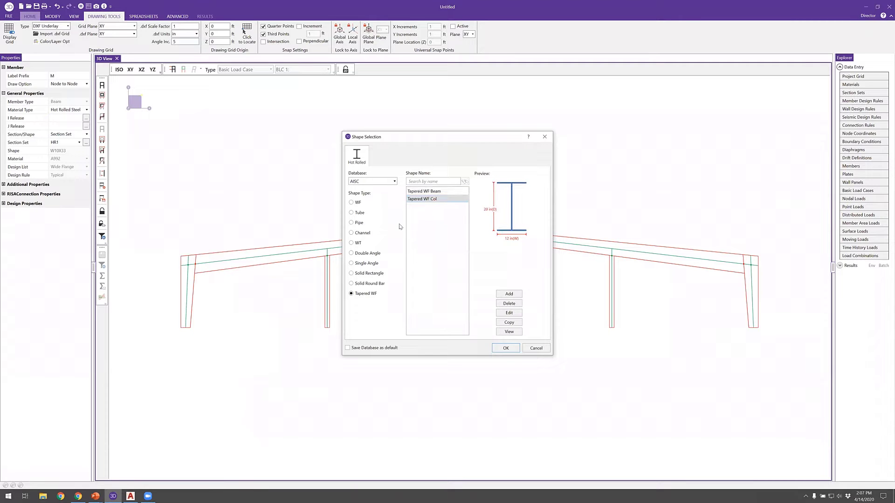
- Recalculate the section properties of the Tapered WF Col shape and apply the change to this model only
click(513, 315)
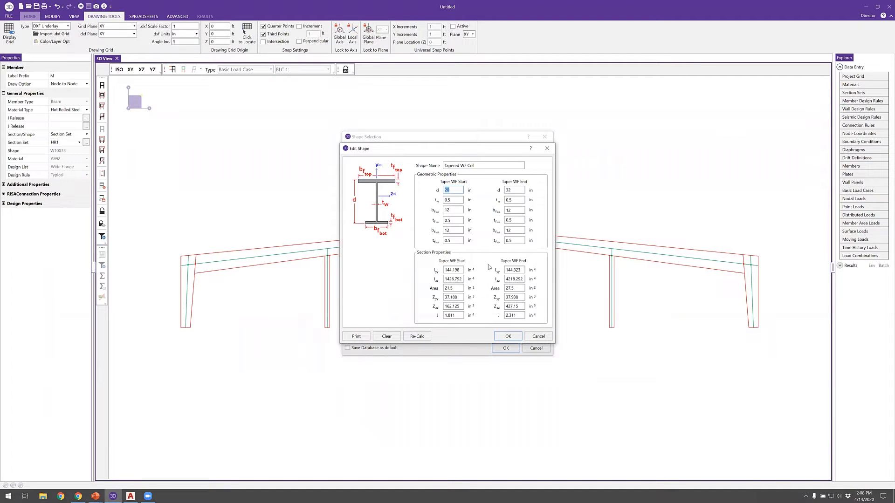
click(413, 337)
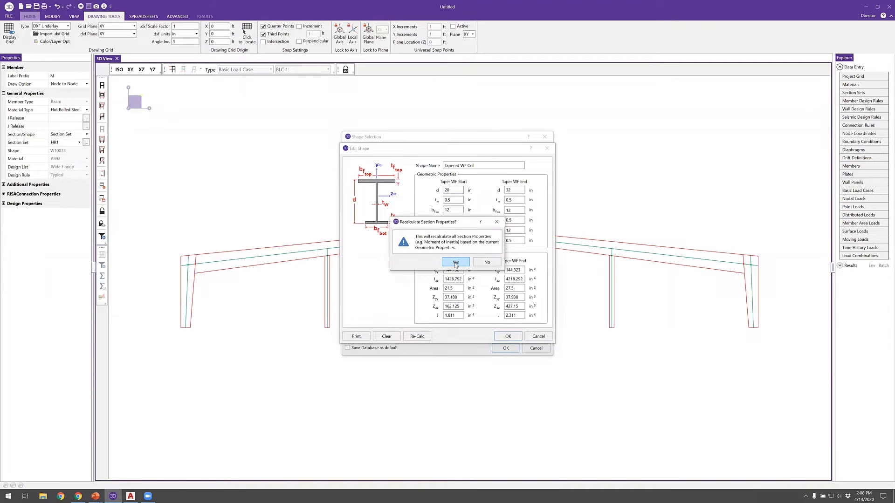
click(456, 262)
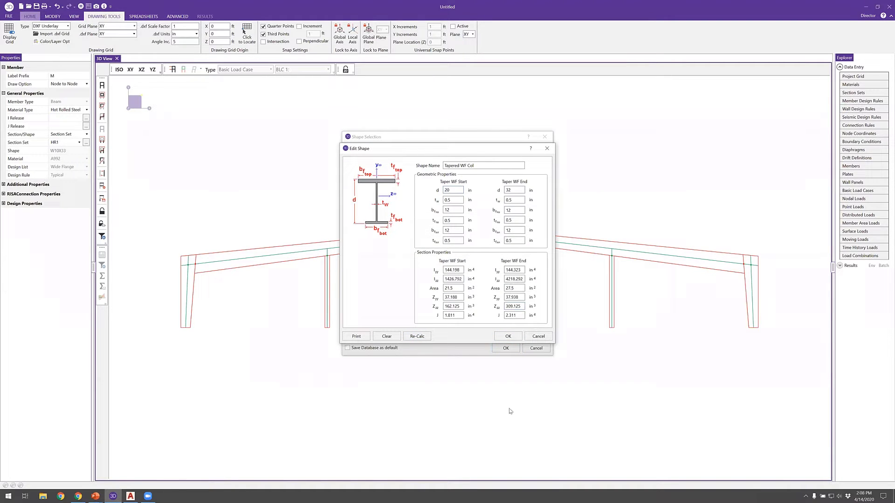
click(508, 337)
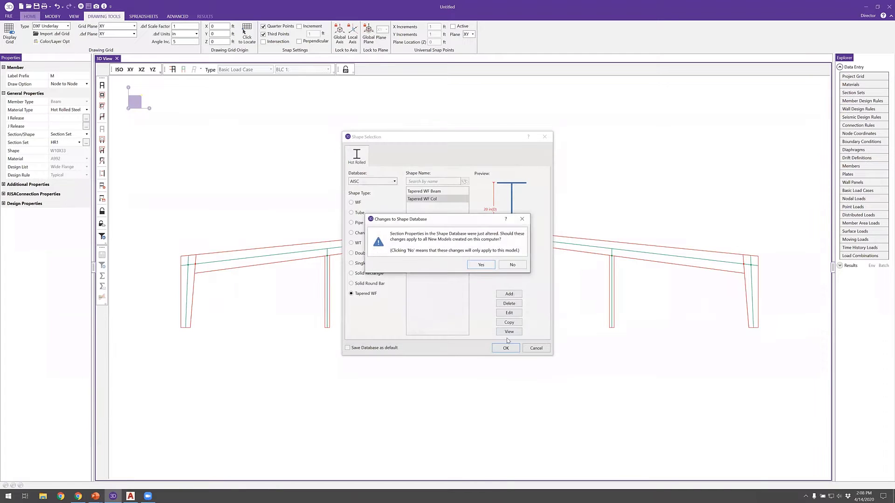
click(502, 269)
- Review the taper start and end properties of the Tapered WF Beam shape, limiting database changes to this model
click(443, 193)
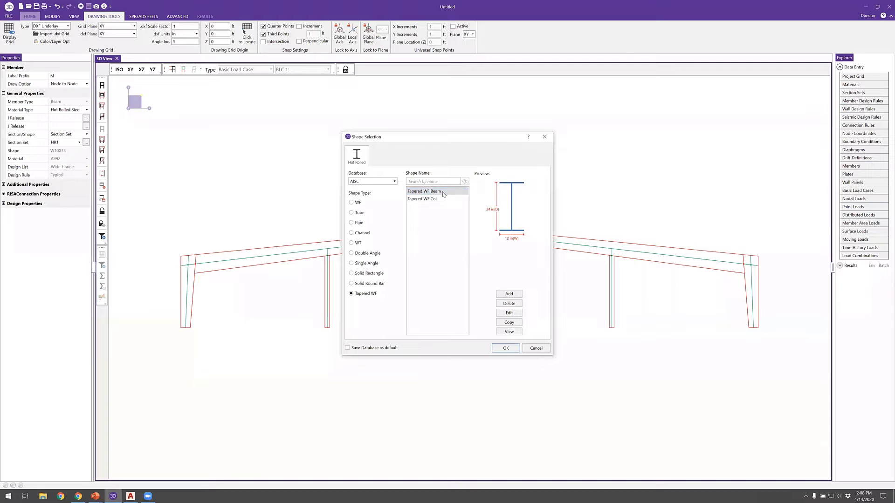
click(508, 313)
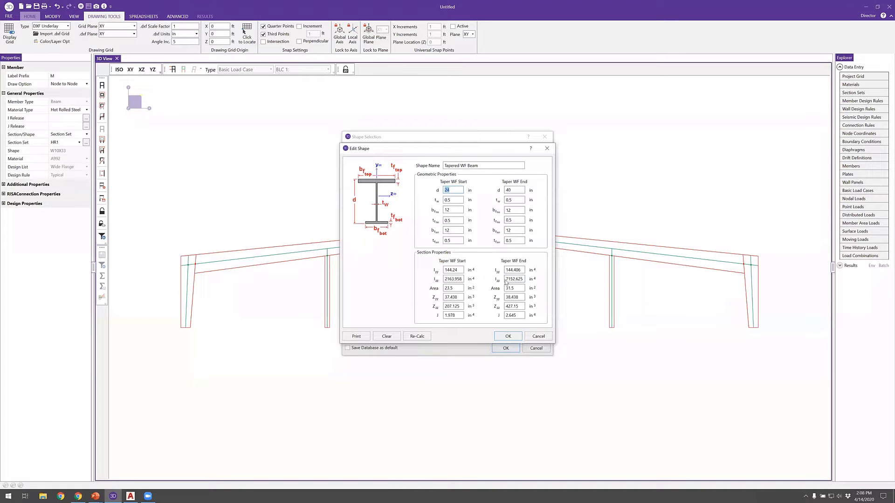
click(509, 339)
click(512, 265)
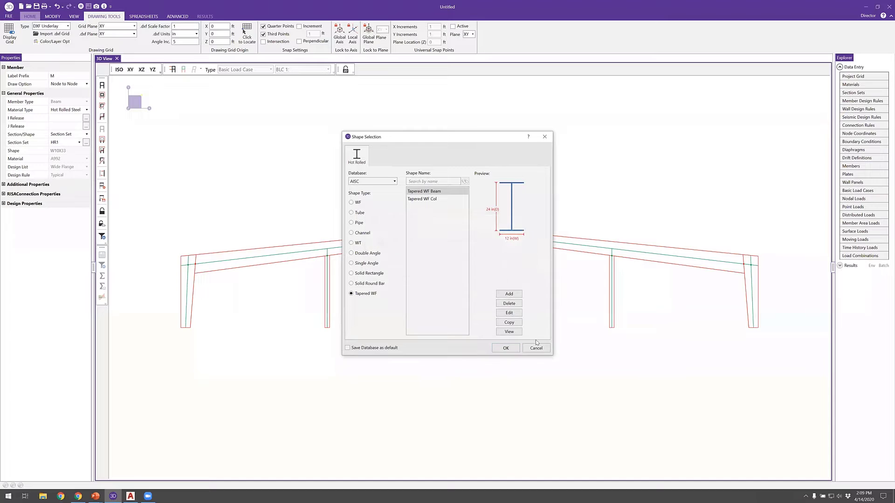
- Assign the Tapered WF Col shape to the Frame Col section set, with Column member type and Wide Flange design list
click(420, 199)
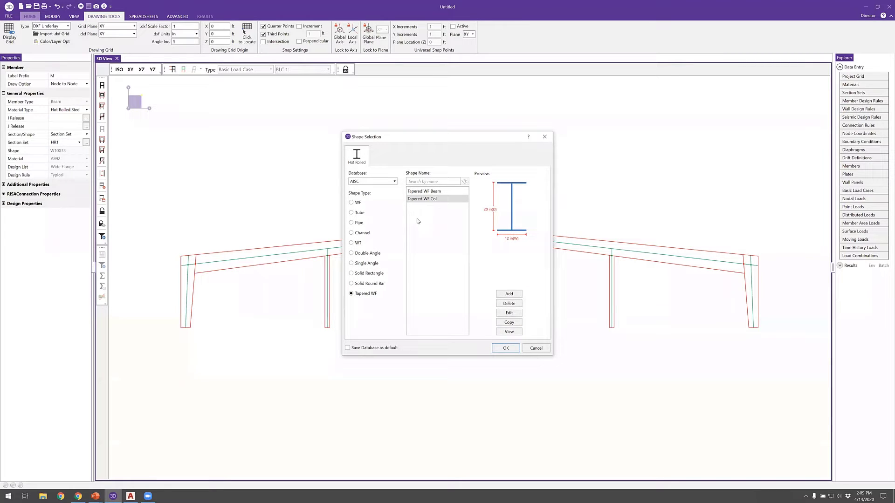
click(510, 349)
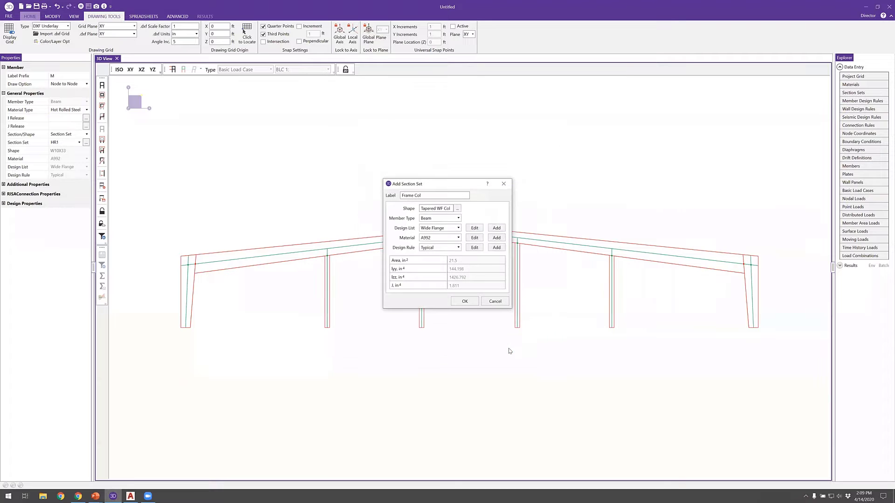
click(455, 219)
click(448, 233)
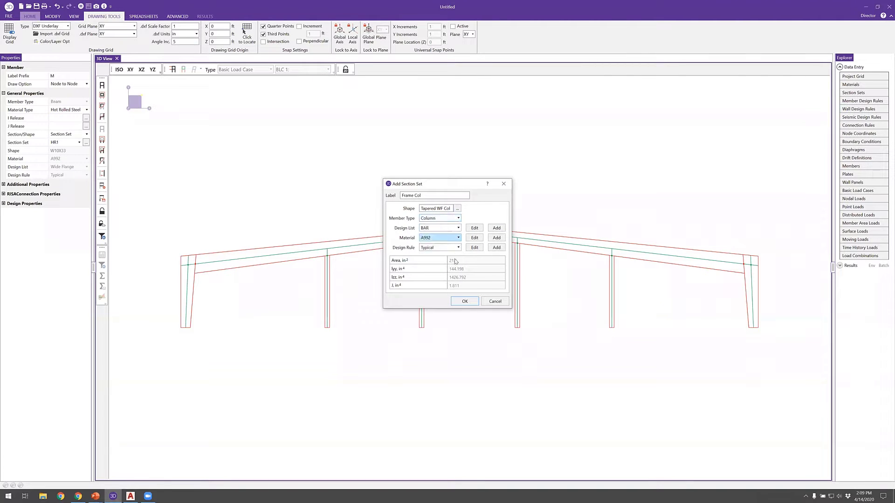
click(458, 228)
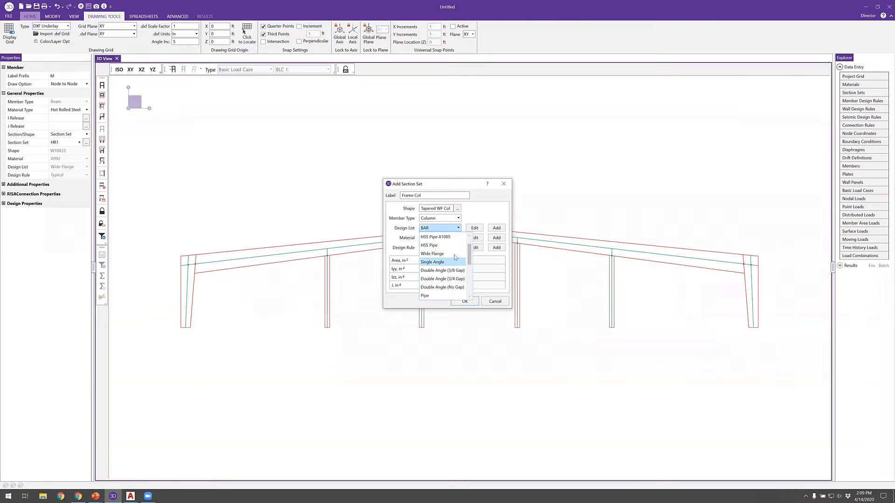
click(454, 274)
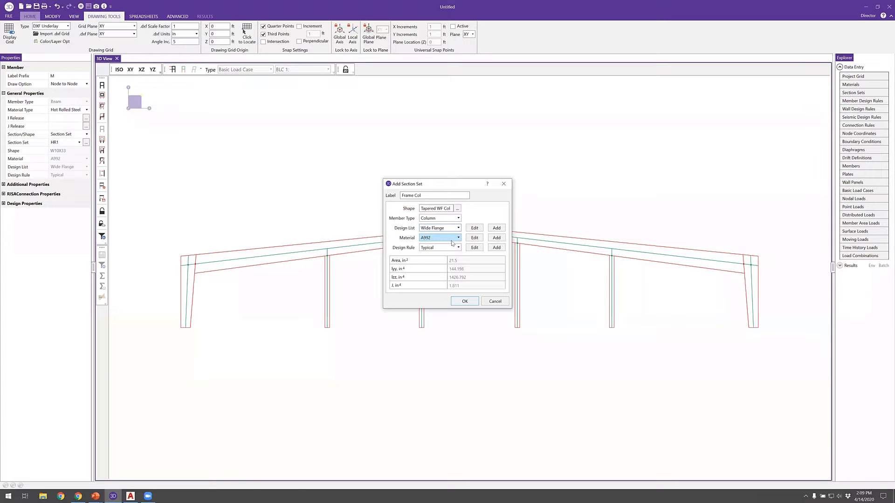
click(464, 301)
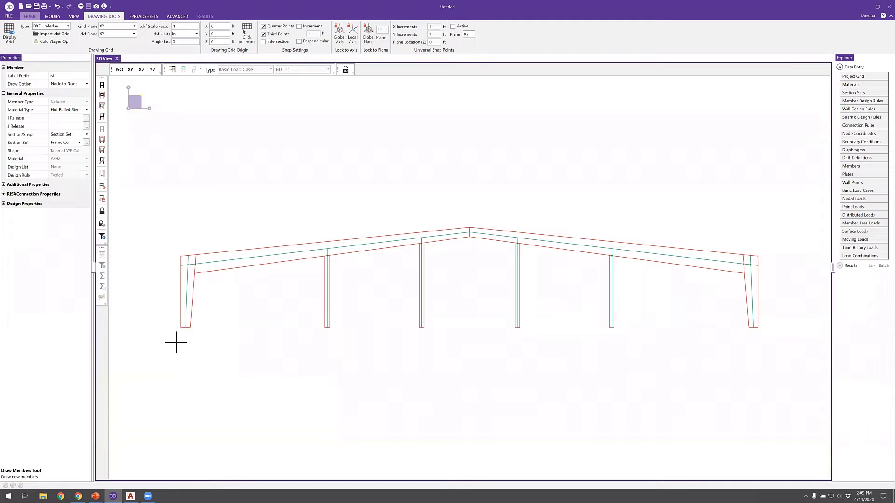
- Draw the left frame column from the base of its DXF centreline up to the rafter centreline intersection
scroll(180, 317, up, 1)
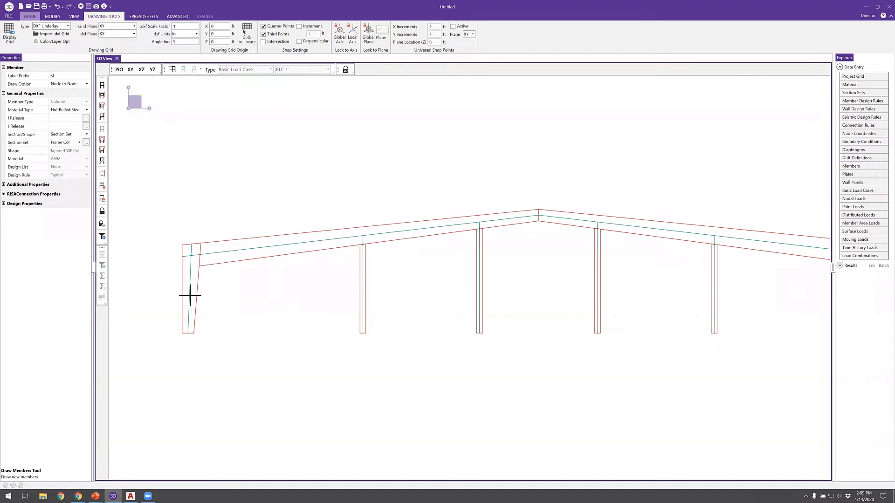
click(188, 333)
scroll(191, 253, up, 1)
scroll(191, 254, up, 3)
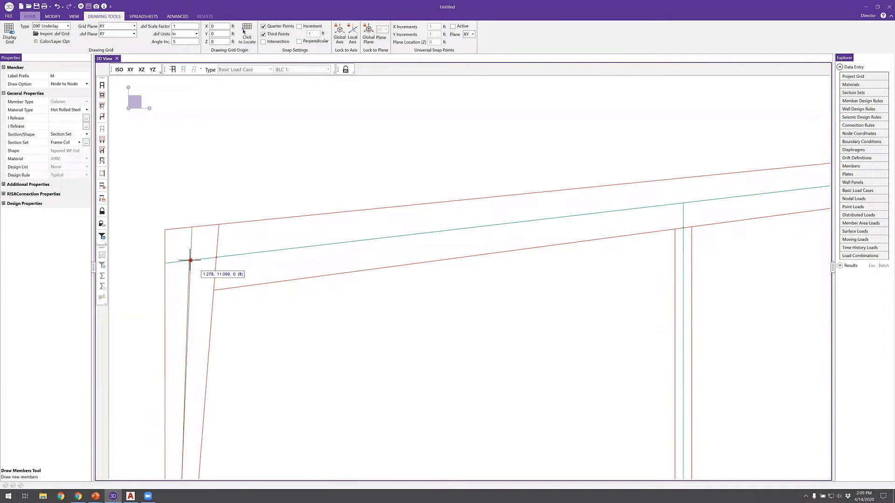
click(190, 260)
scroll(238, 283, down, 5)
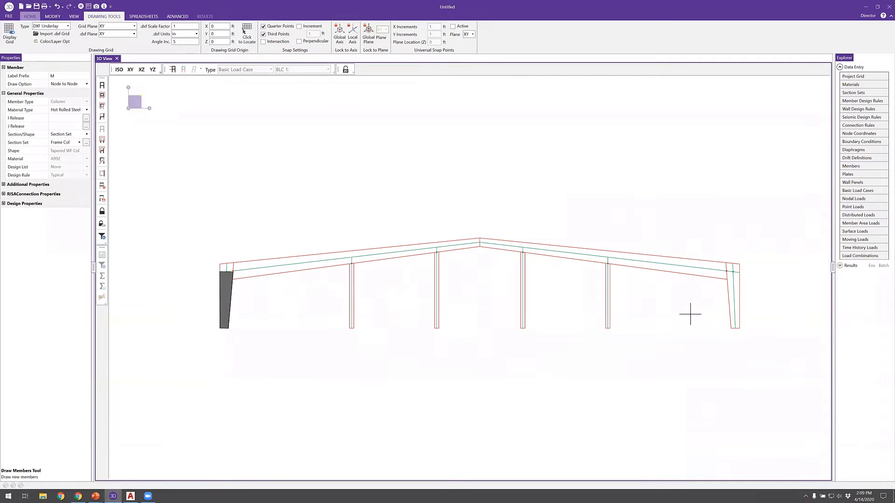
- Draw the right frame column from its centreline base up to the rafter centreline intersection
scroll(690, 315, up, 6)
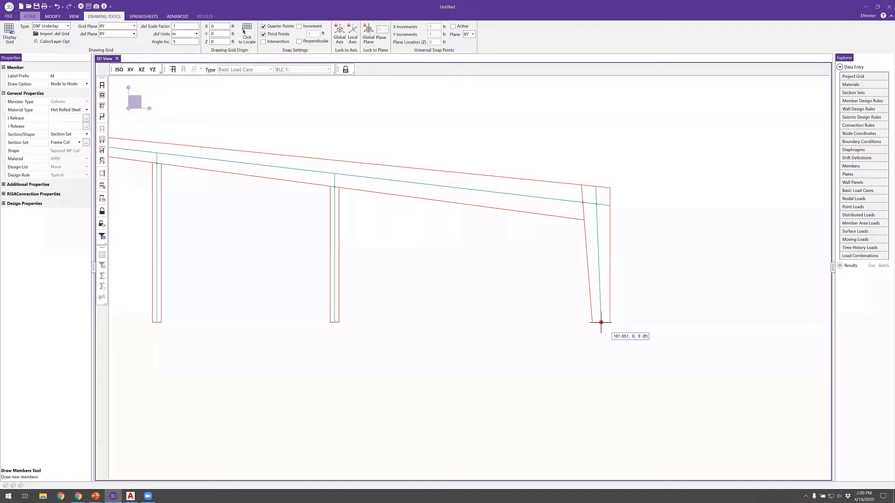
scroll(595, 201, up, 4)
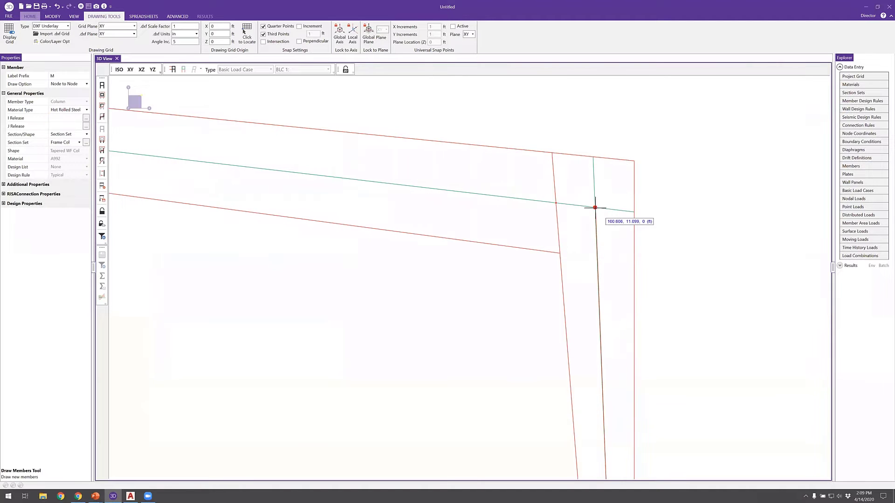
click(595, 207)
scroll(514, 260, down, 4)
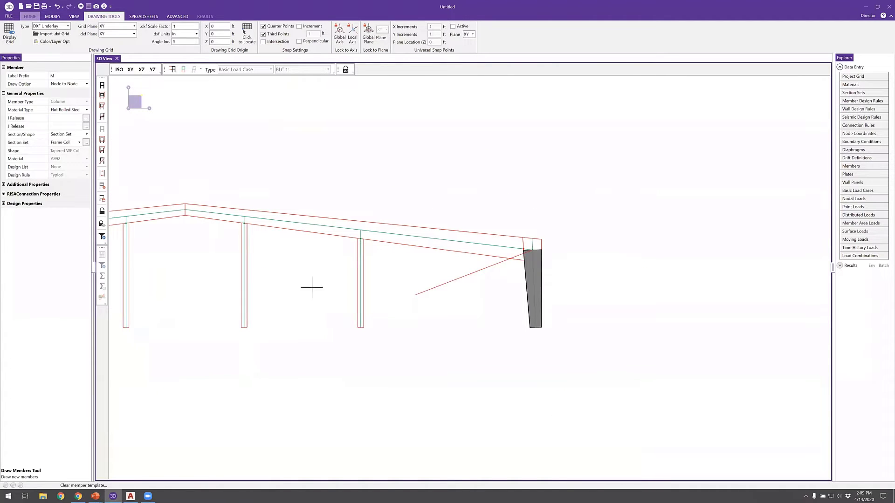
scroll(575, 282, down, 3)
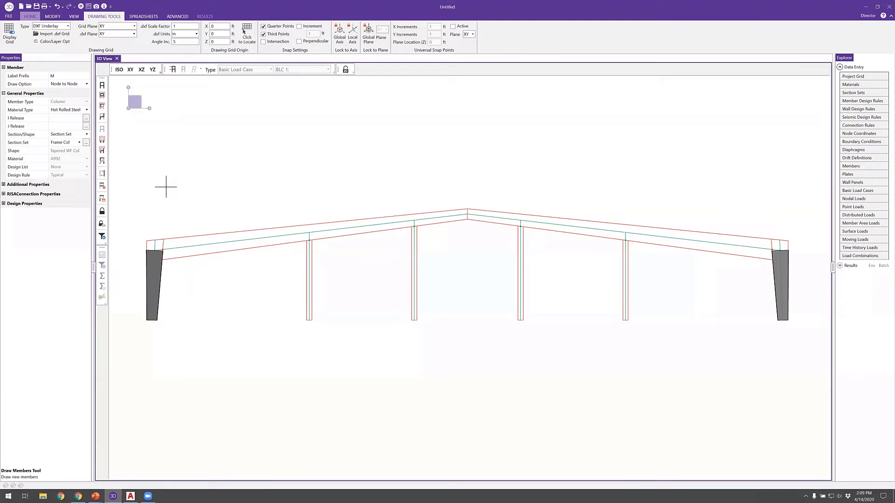
- Create a new section set labelled Frame Bm and assign it the Tapered WF Beam shape
click(86, 143)
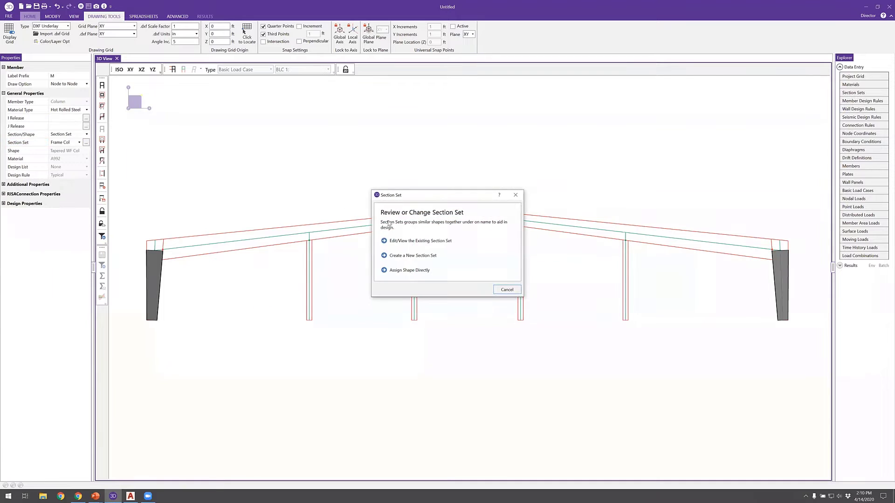
click(413, 256)
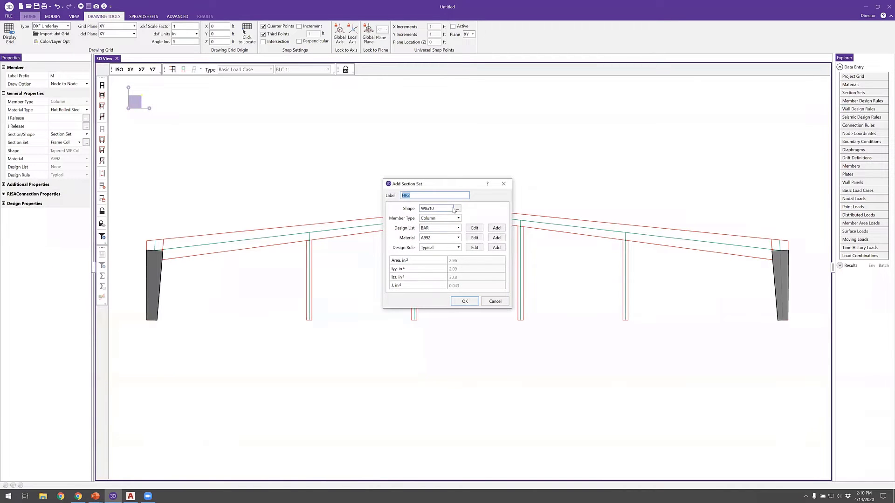
text(Frame Bm)
click(456, 208)
click(352, 294)
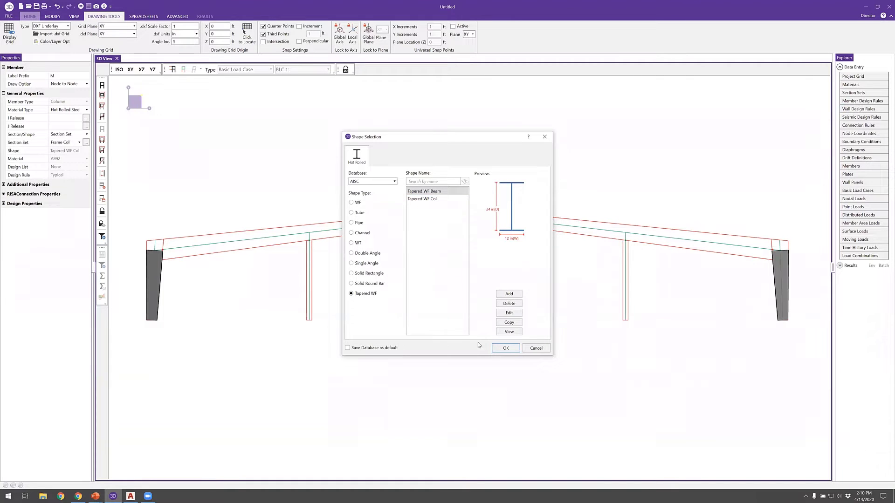
click(499, 349)
- Set the Frame Bm section set's member type to Beam and its design list to Wide Flange, and accept it
click(459, 218)
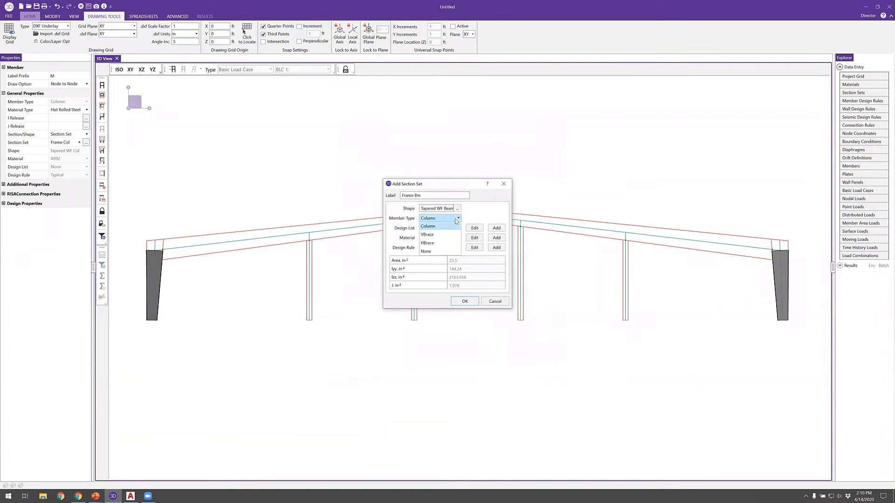
click(455, 225)
click(458, 229)
click(457, 228)
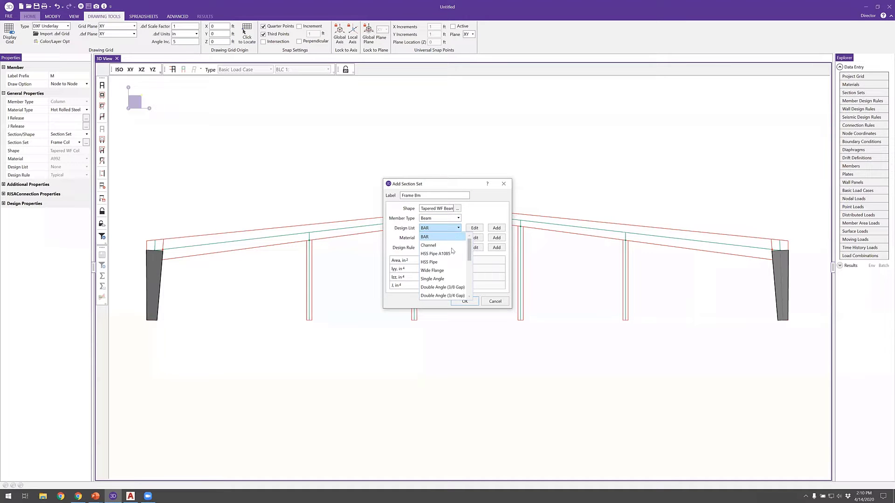
click(447, 273)
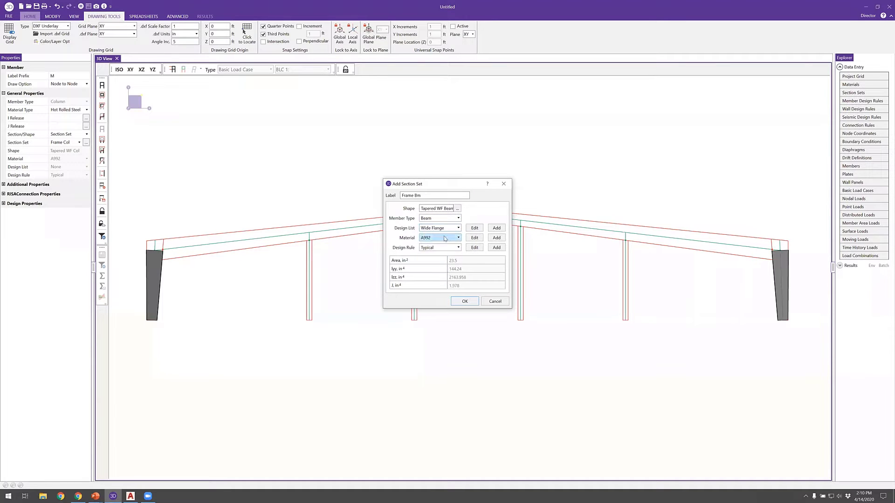
click(464, 302)
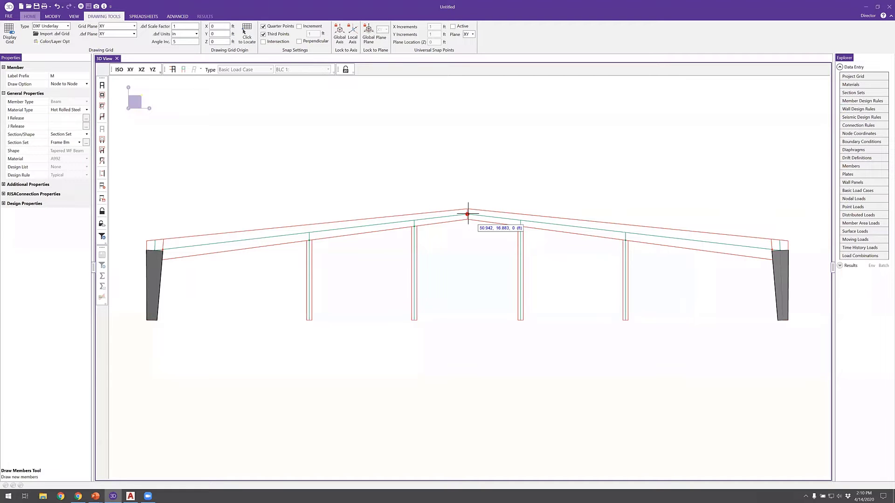
- Draw the left rafter along the DXF centreline from the ridge to the top of the left column
scroll(164, 247, up, 4)
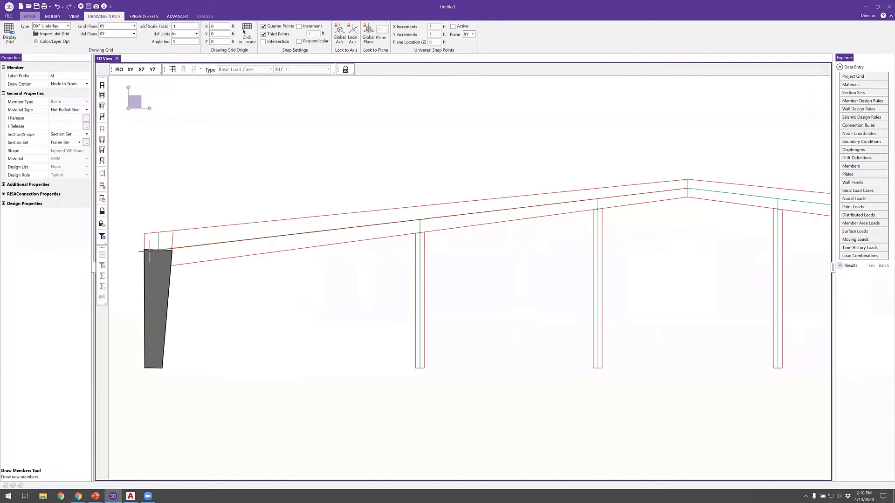
click(164, 250)
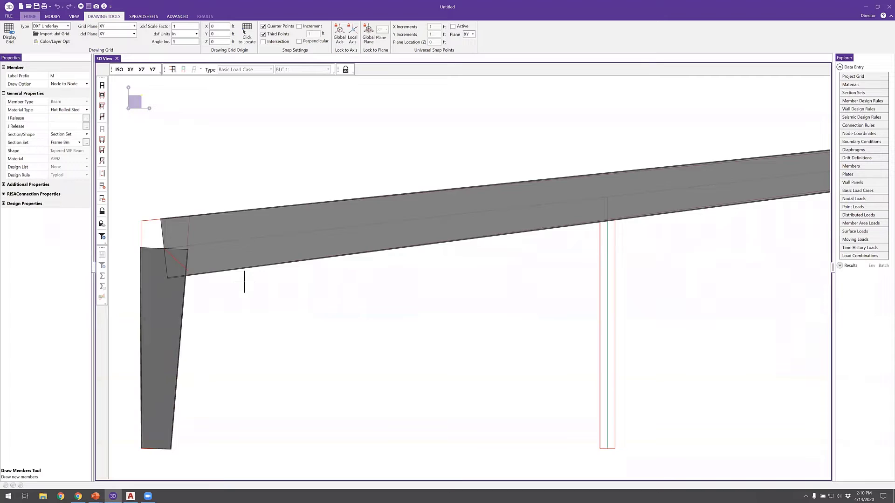
scroll(243, 281, down, 5)
- Switch the member display from rendered shapes to wireframe lines and show the nodes
scroll(545, 223, up, 5)
scroll(545, 223, up, 3)
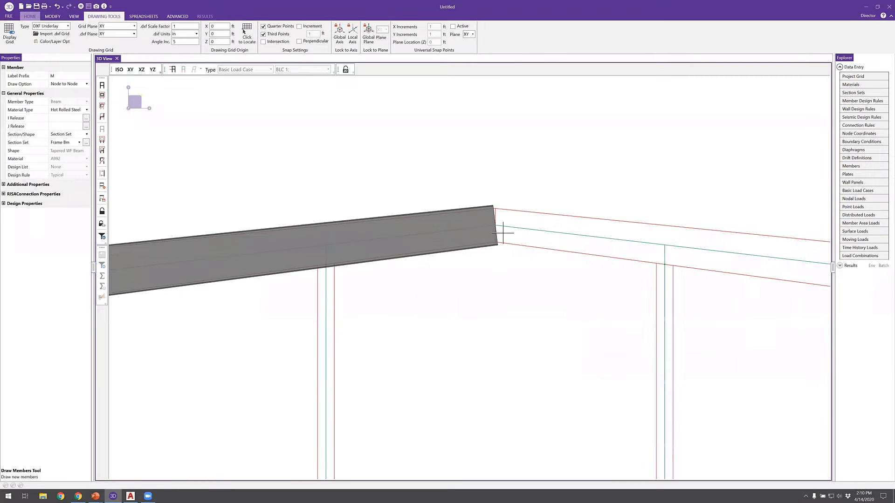
click(29, 17)
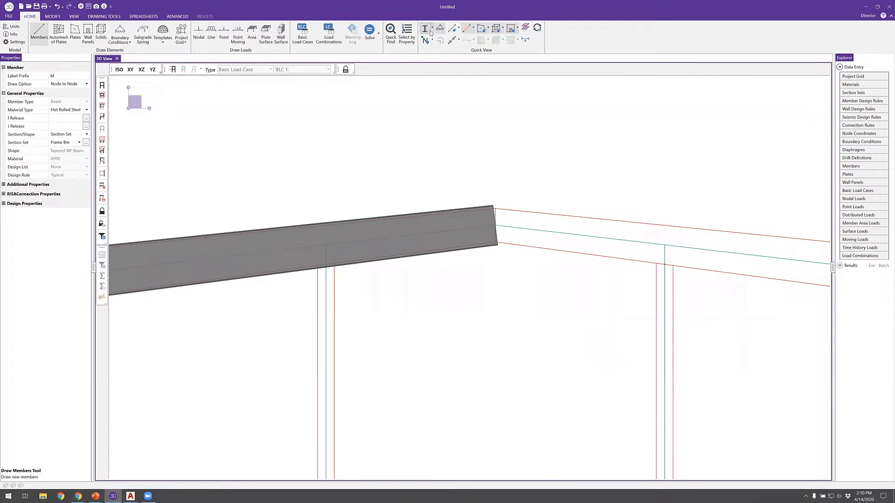
click(426, 29)
click(426, 40)
- Draw the right rafter along the DXF centreline from the ridge to the top of the right column
mouse_move(552, 224)
middle_down()
mouse_move(723, 278)
mouse_move(487, 273)
mouse_move(531, 266)
middle_up()
scroll(673, 280, up, 4)
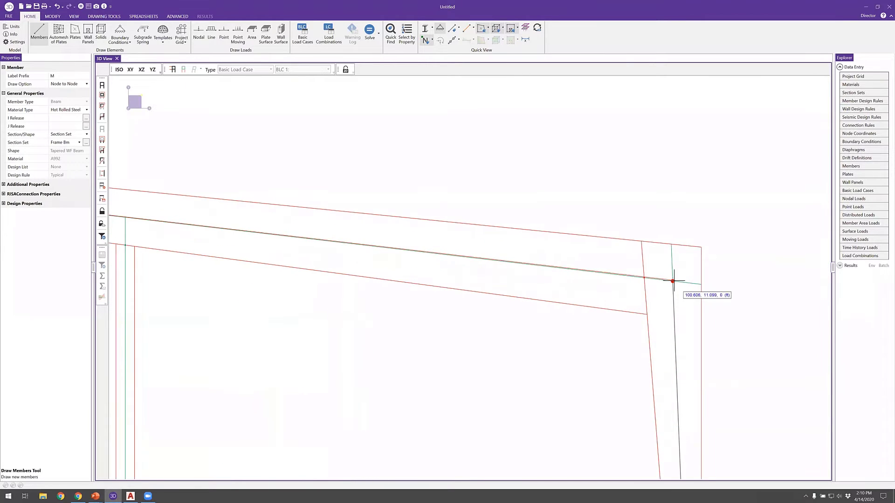
click(673, 282)
right_click(536, 298)
- Restore the rendered display of the member shapes and end member drawing
scroll(486, 294, down, 5)
click(466, 28)
scroll(275, 262, down, 2)
middle_drag(275, 262, 401, 240)
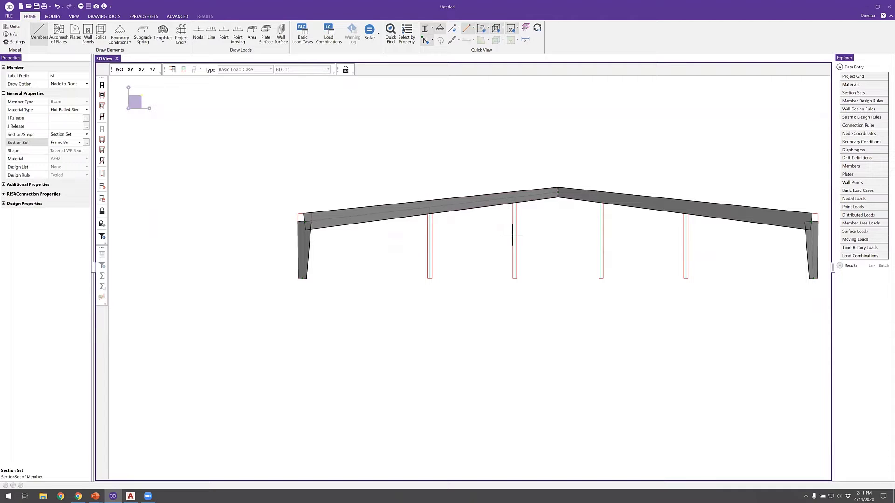
right_click(488, 246)
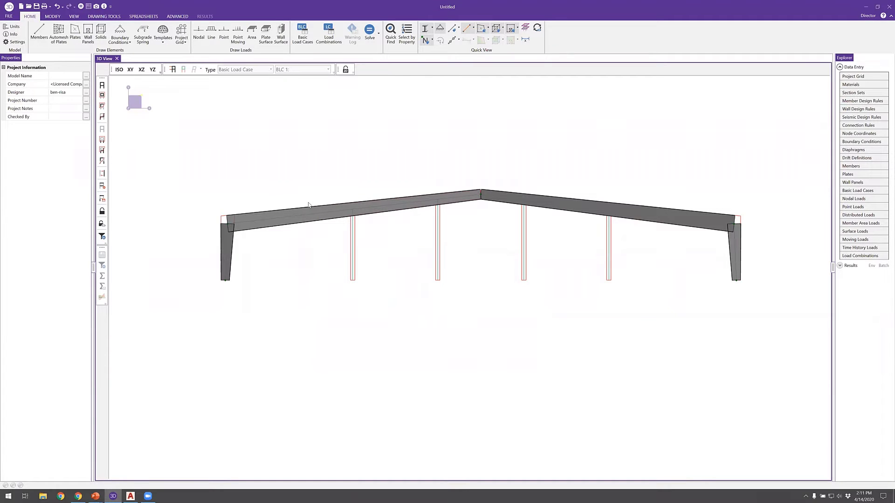
- Start drawing members again and create a new section set labelled End Wall Col
click(31, 34)
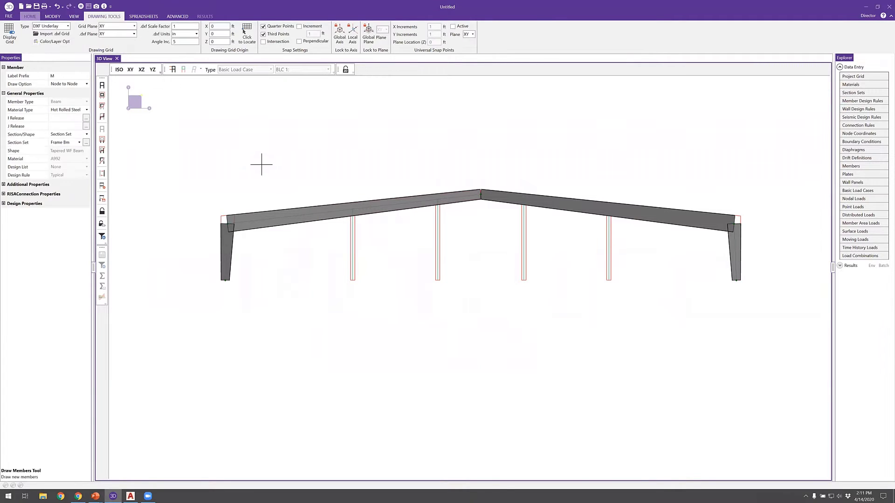
click(88, 136)
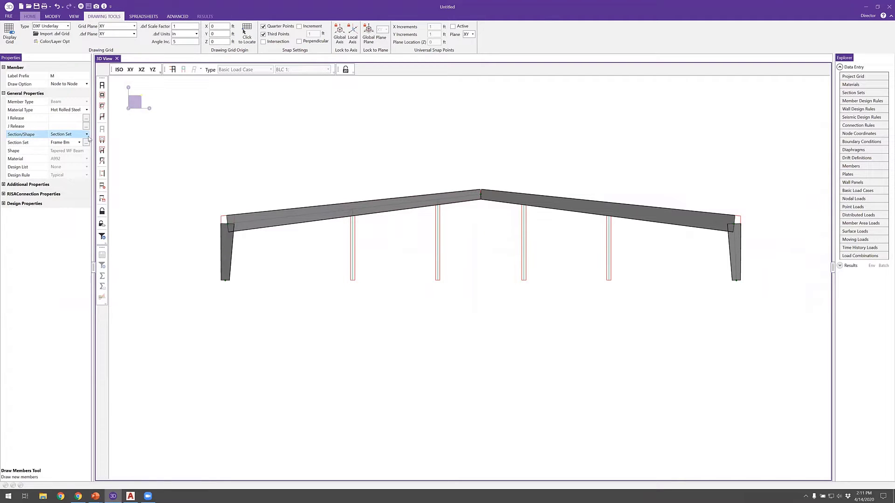
click(86, 142)
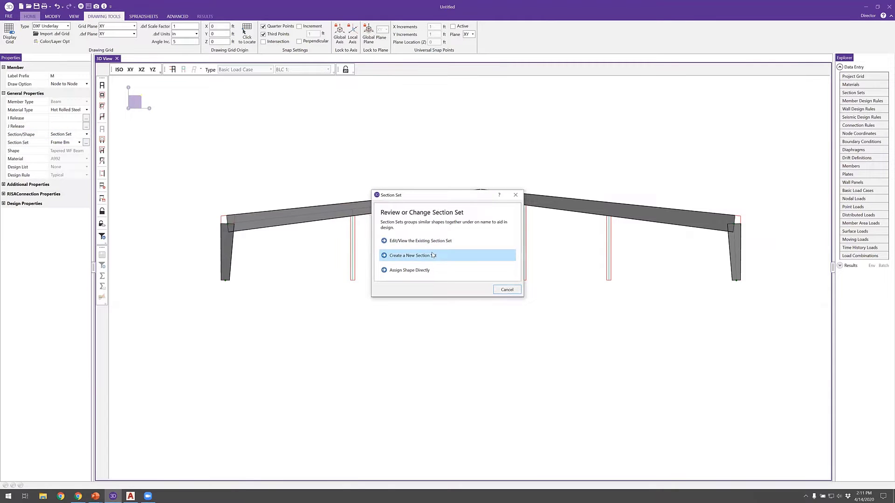
click(433, 255)
text(End Wall Col)
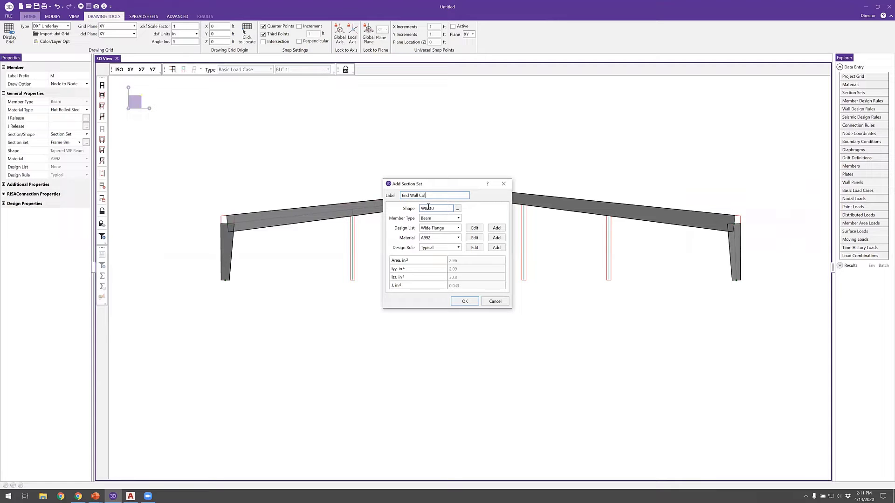
- Assign the square tube shape HSS10X10X5_A1085 from the AISC database to the End Wall Col section set
click(459, 210)
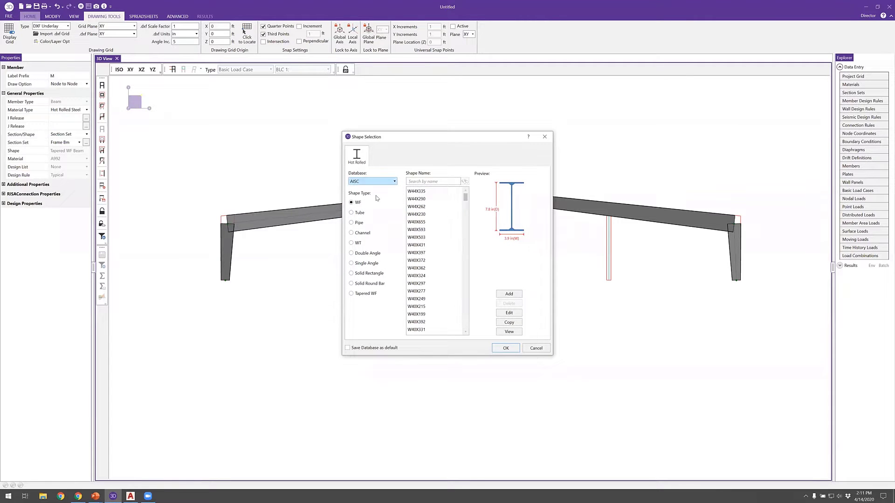
click(362, 214)
click(360, 223)
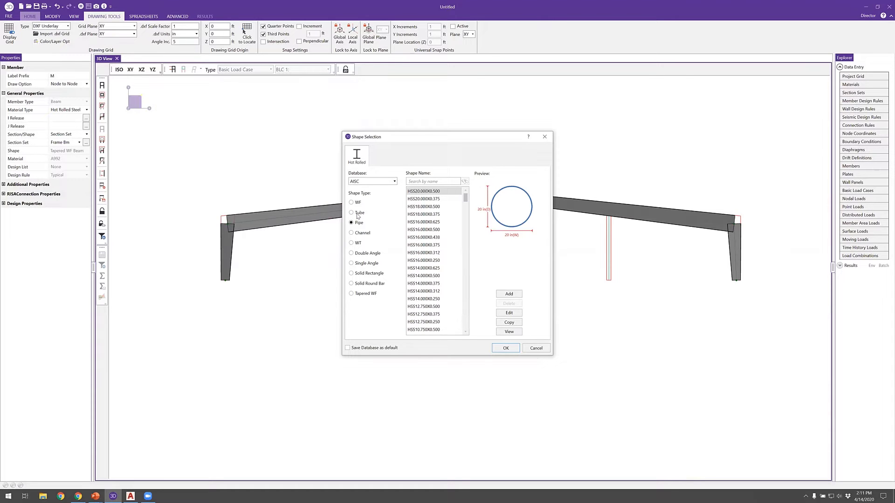
click(358, 214)
drag(465, 197, 465, 272)
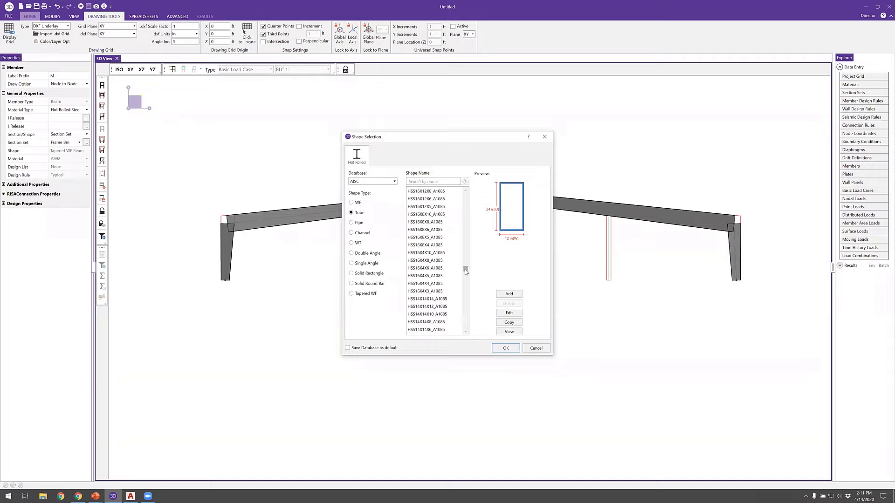
scroll(441, 269, down, 10)
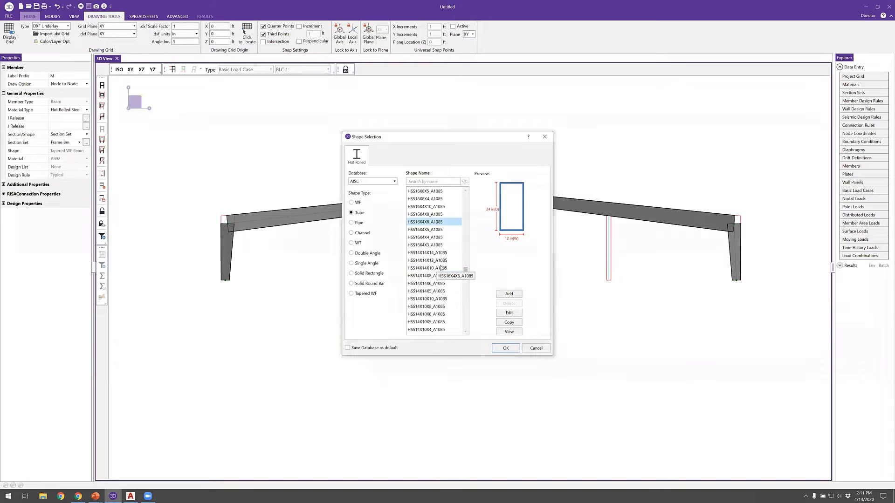
scroll(441, 269, down, 10)
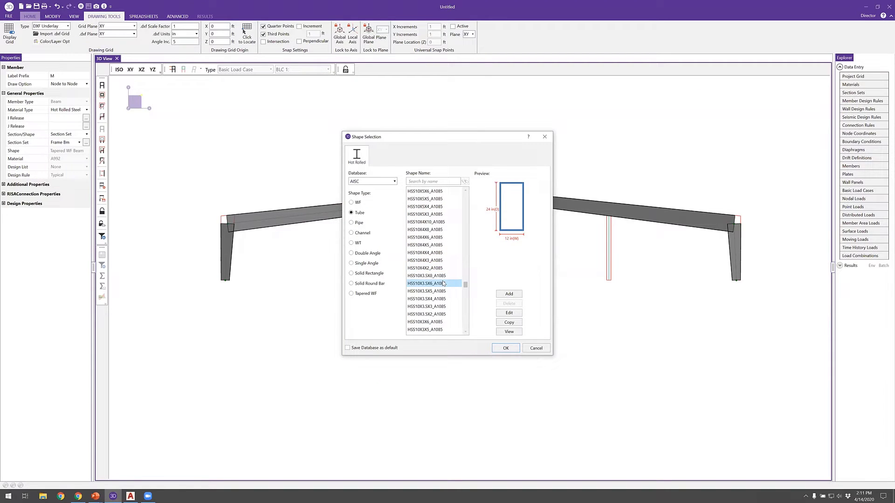
scroll(443, 283, up, 3)
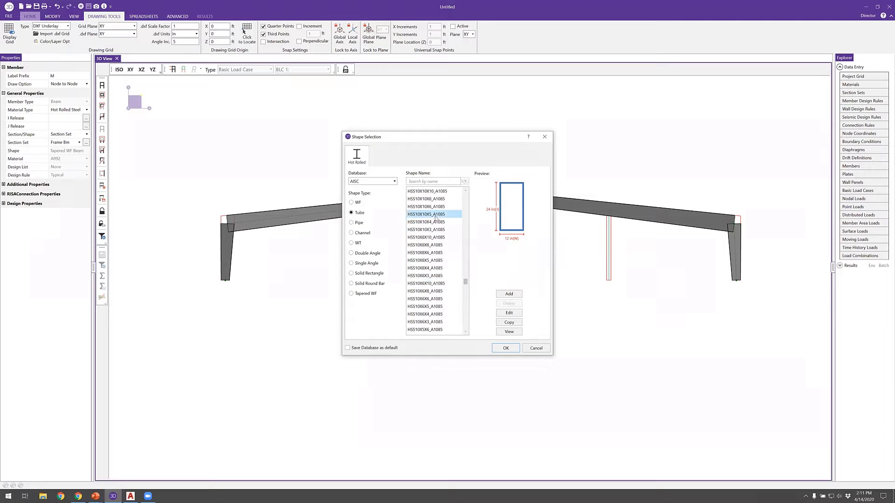
click(437, 216)
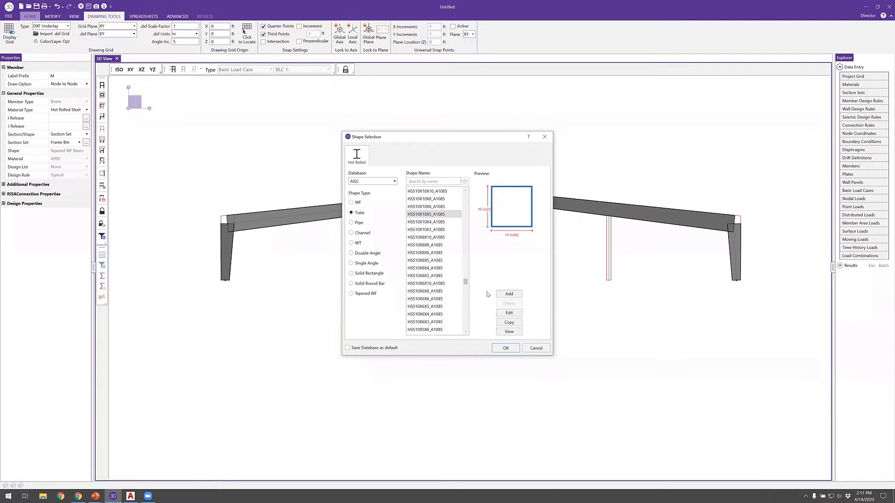
click(507, 349)
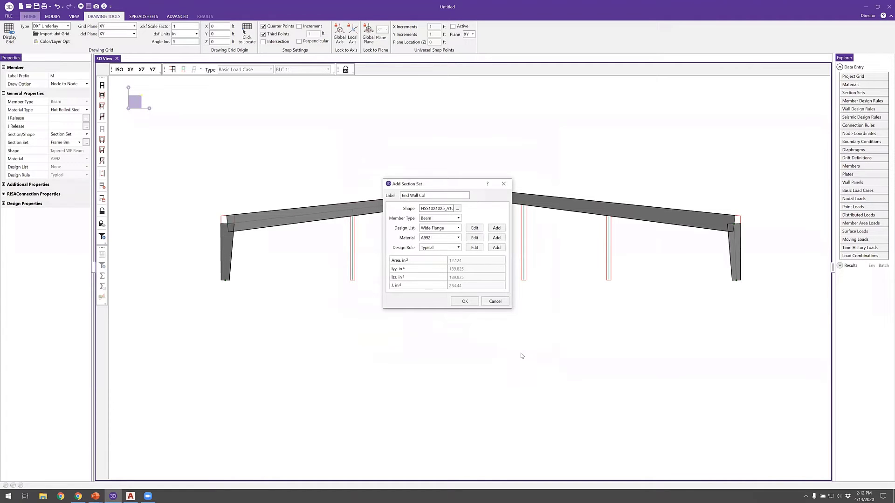
- Set the section set's member type to Column, design list to SquareTube A1085 and material to A1085, and accept it
click(458, 218)
click(456, 235)
click(455, 228)
scroll(452, 254, down, 2)
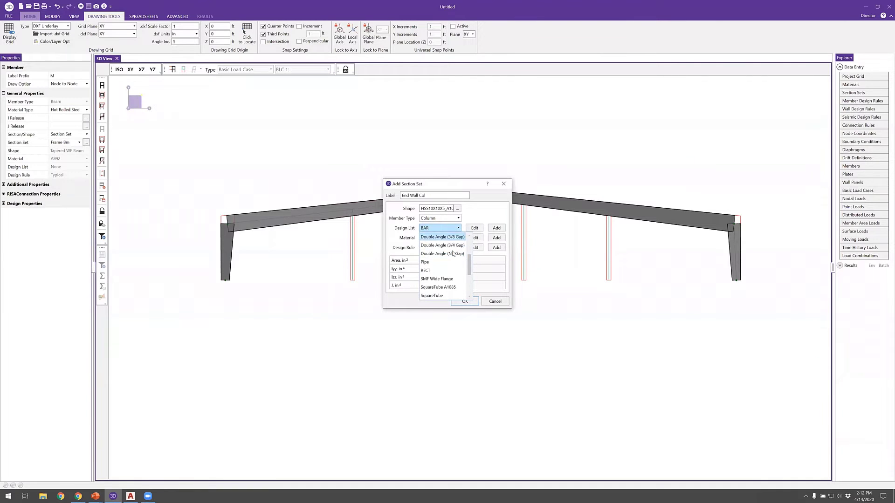
click(449, 268)
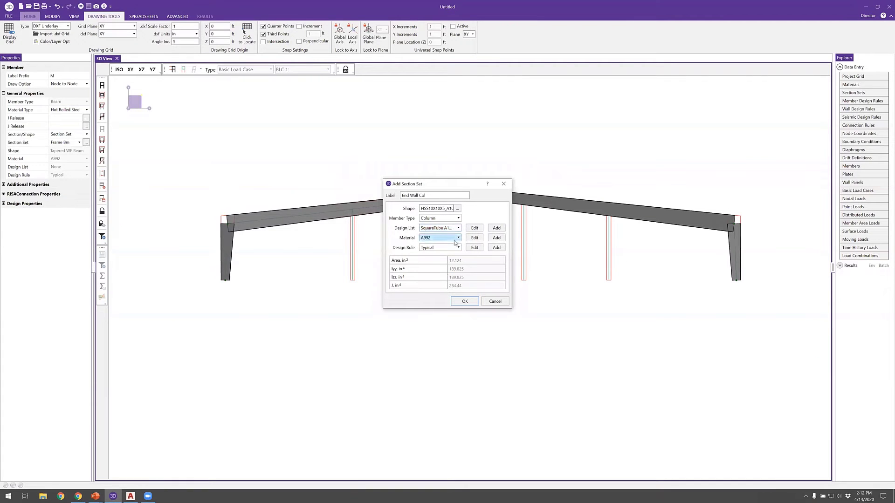
click(455, 242)
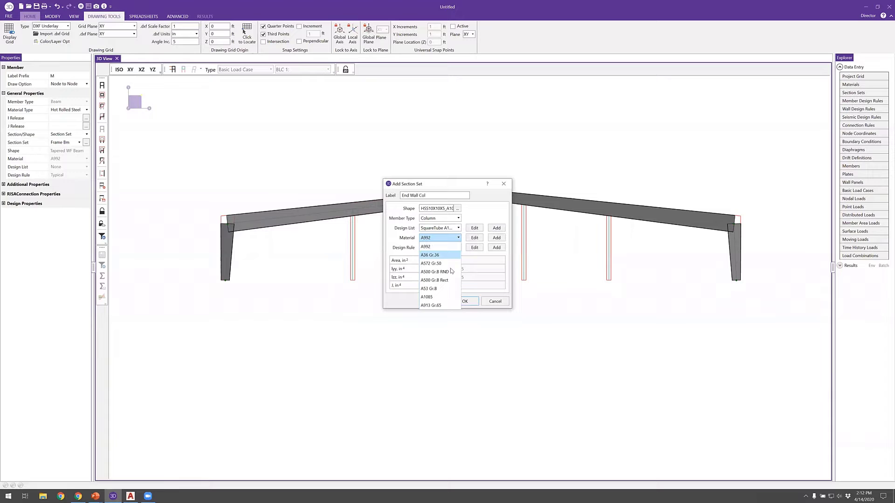
click(449, 301)
click(464, 301)
- Switch the members to wireframe display and draw the leftmost end wall column along its DXF centreline up to the rafter
click(30, 17)
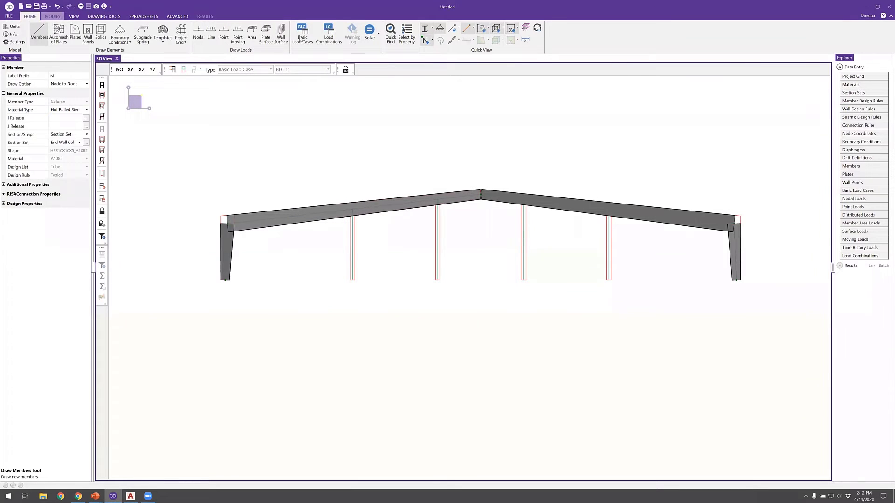
click(425, 28)
scroll(345, 273, up, 3)
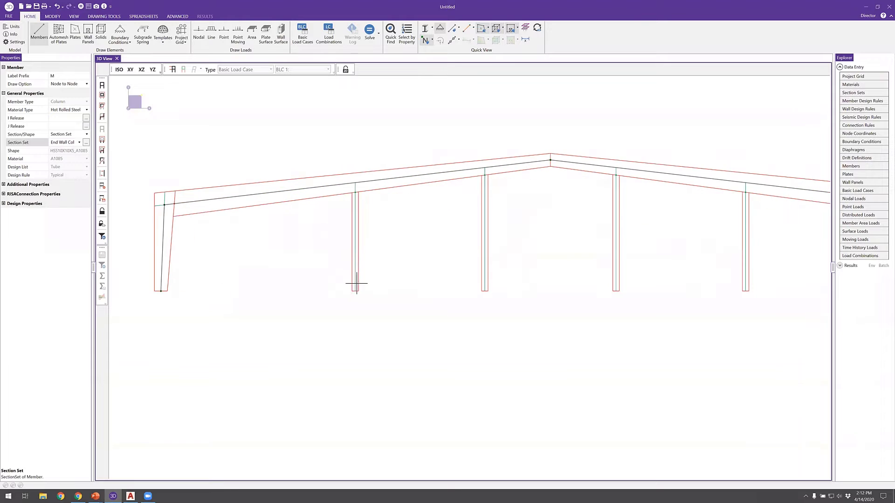
click(356, 291)
click(355, 183)
right_click(479, 239)
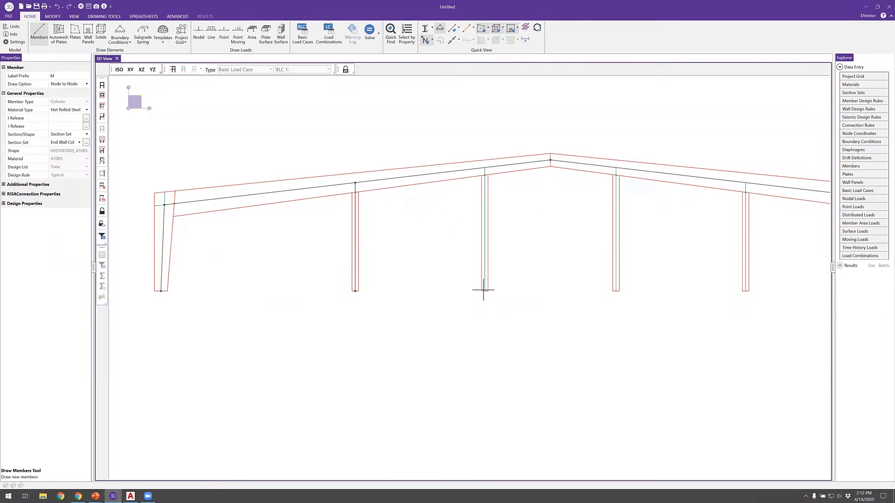
- Draw the second end wall column, left of the ridge, from its base to the rafter centreline
click(485, 169)
right_click(581, 210)
click(486, 291)
click(485, 168)
right_click(608, 275)
- Draw the two end wall columns right of the ridge from their bases up to the rafter centreline
click(617, 291)
click(616, 168)
middle_drag(686, 206, 595, 225)
click(585, 306)
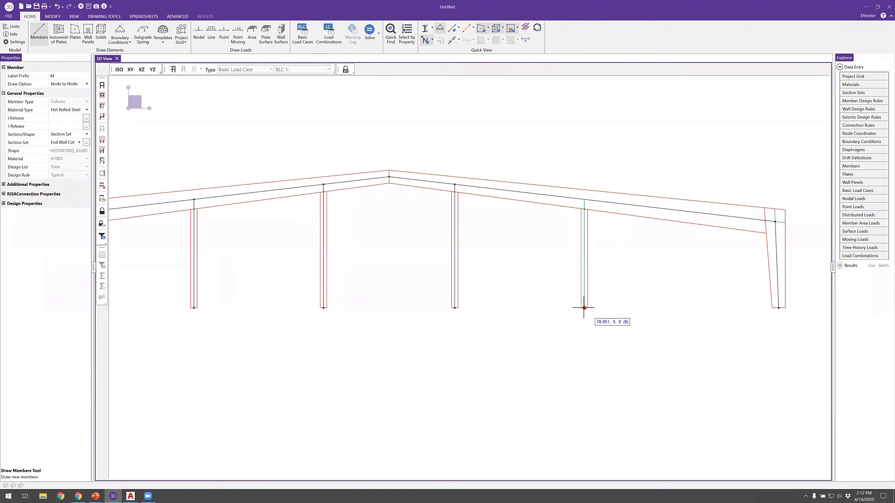
click(584, 200)
right_click(523, 268)
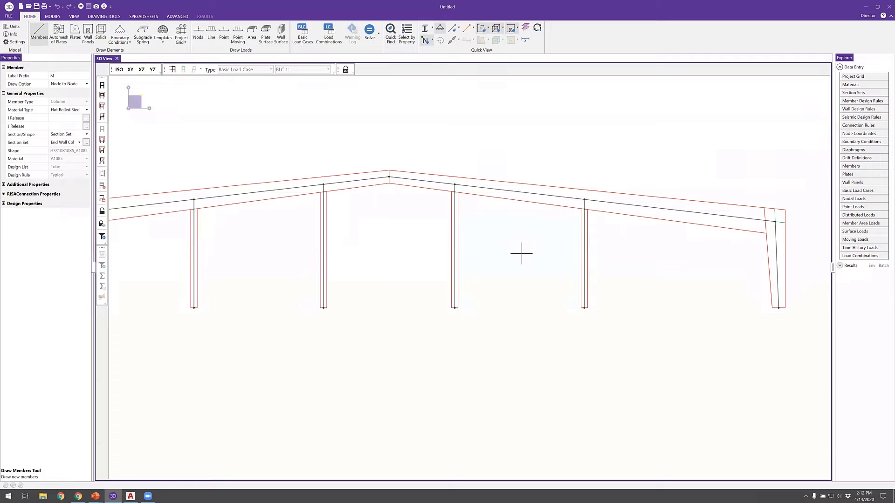
- Restore the rendered member shapes, set the isometric view and end member drawing
scroll(522, 255, down, 3)
click(424, 27)
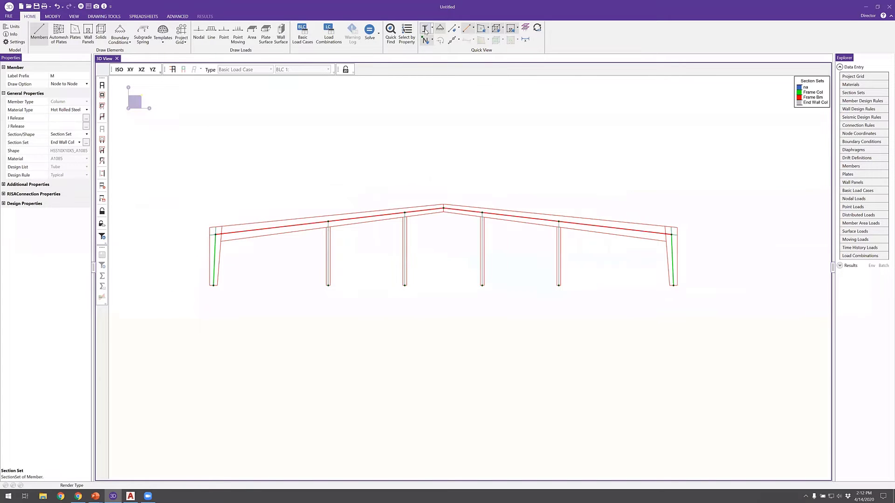
middle_drag(450, 161, 480, 189)
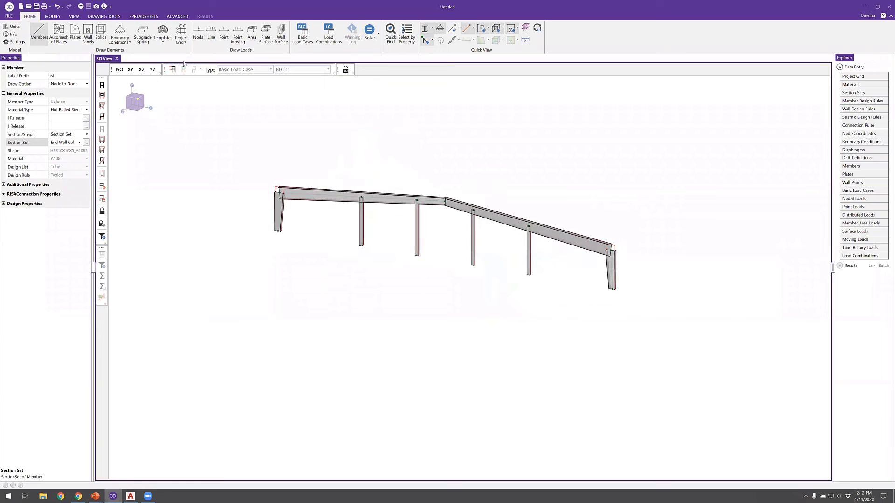
click(143, 70)
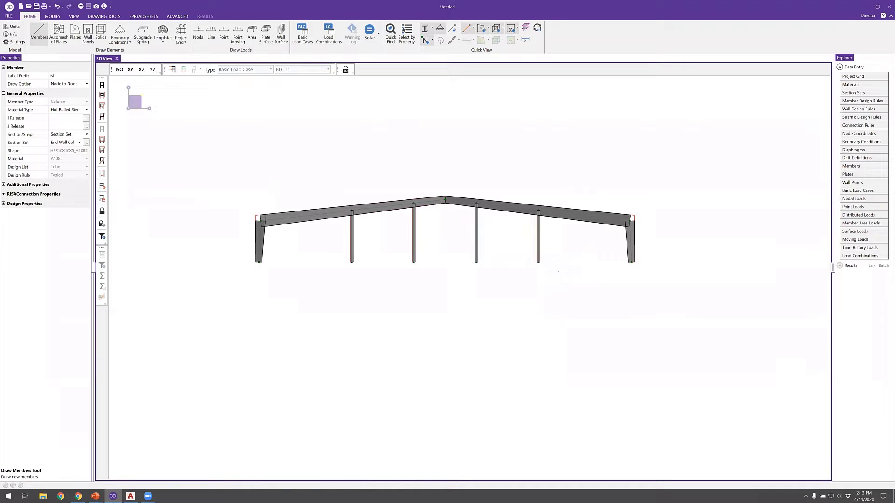
click(133, 79)
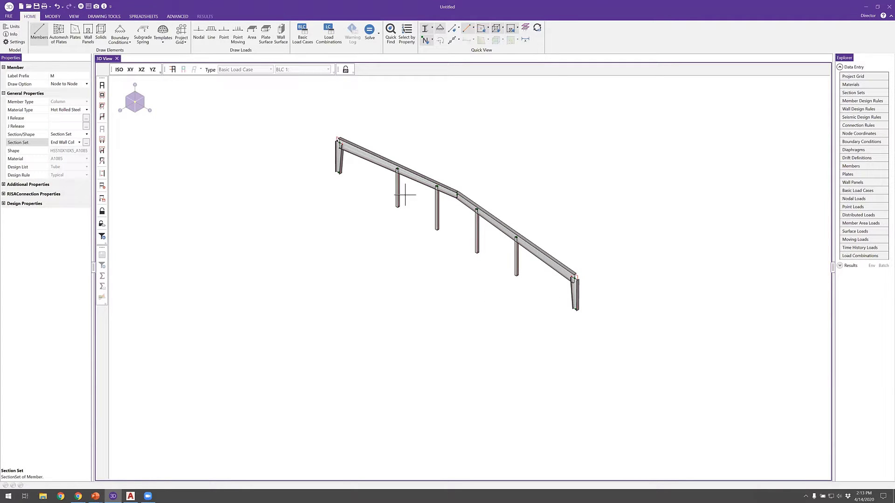
key(Escape)
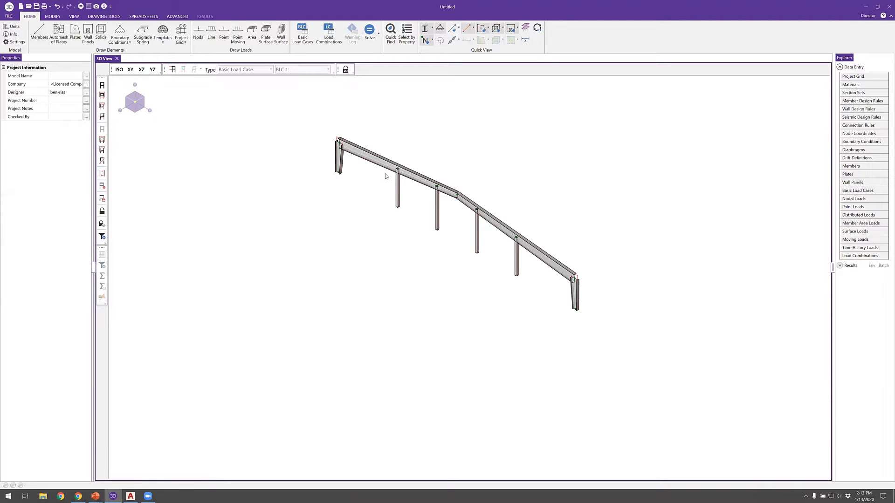
- Copy the frame's two tapered columns and two rafters, without the end wall columns, in the global Z direction at 5@15 ft
drag(329, 135, 358, 172)
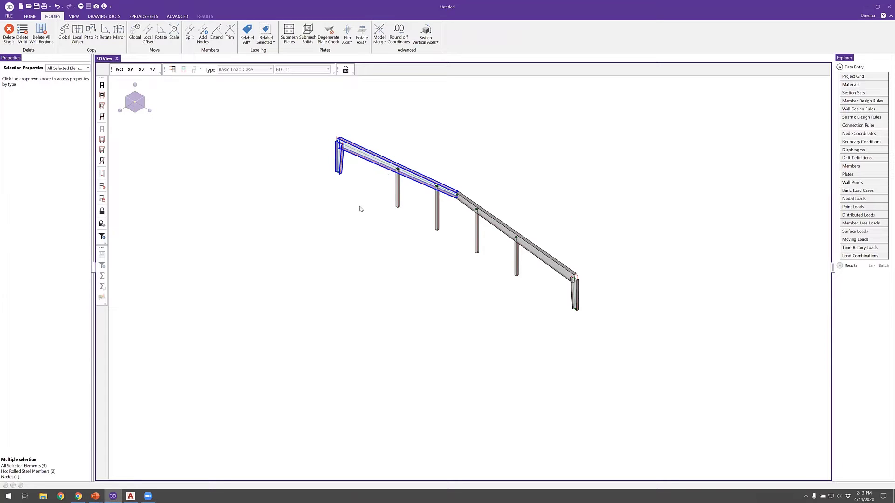
drag(358, 199, 306, 123)
drag(306, 123, 276, 169)
drag(613, 312, 537, 237)
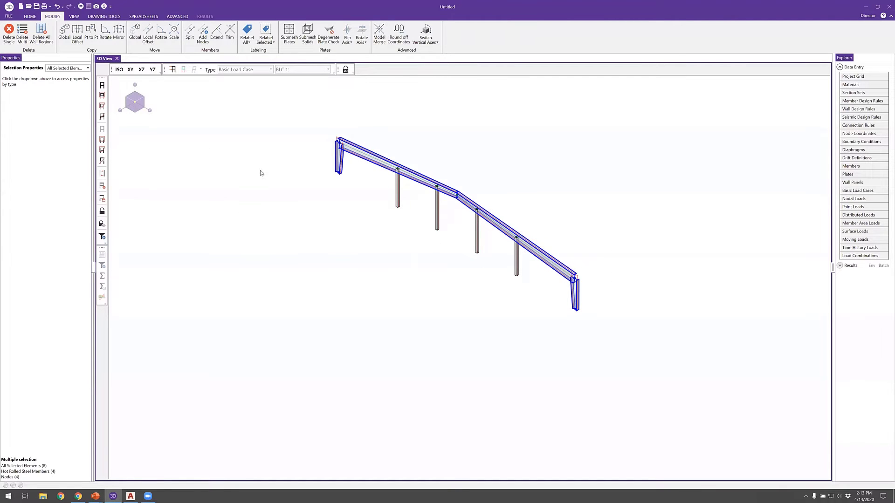
click(79, 71)
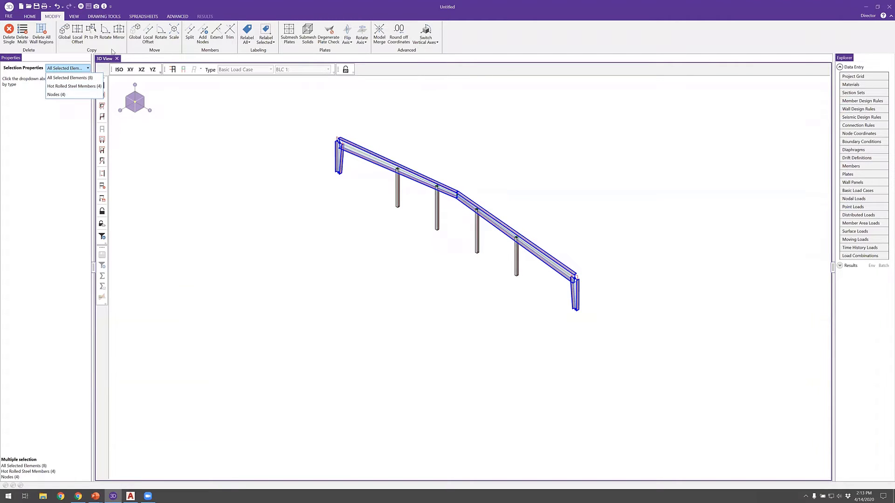
click(64, 39)
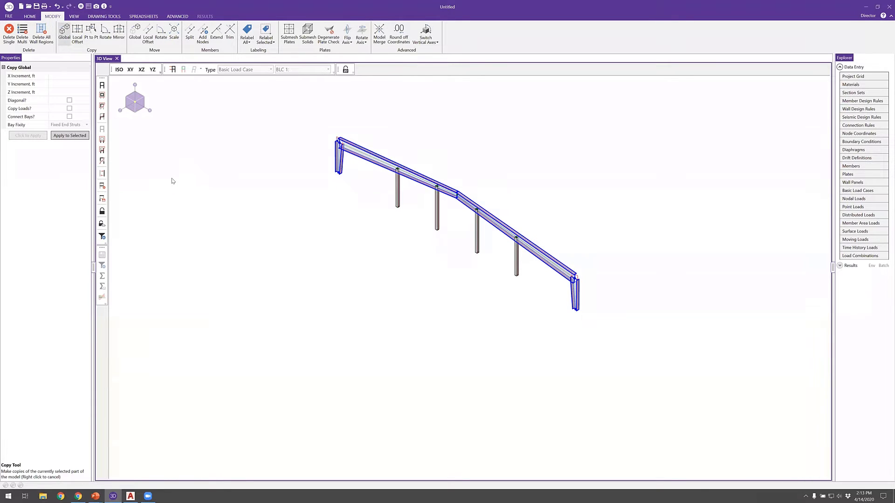
click(60, 75)
key(Up)
key(Up)
key(Up)
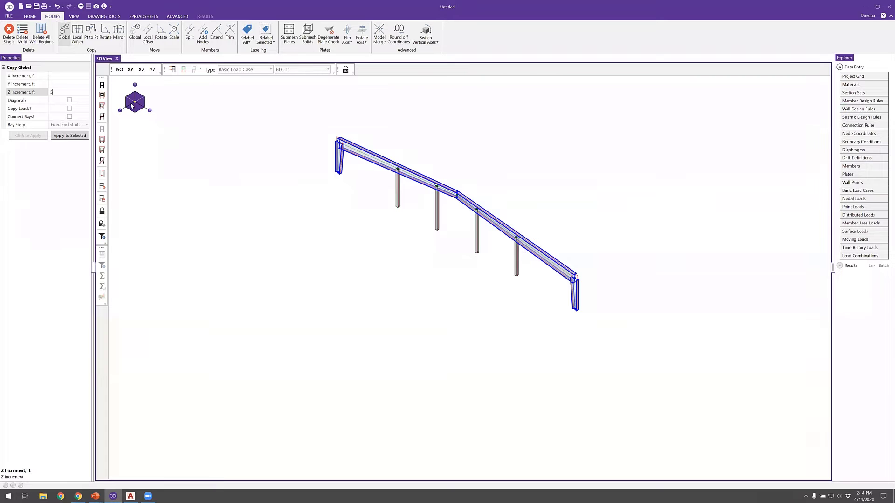
text(5@15)
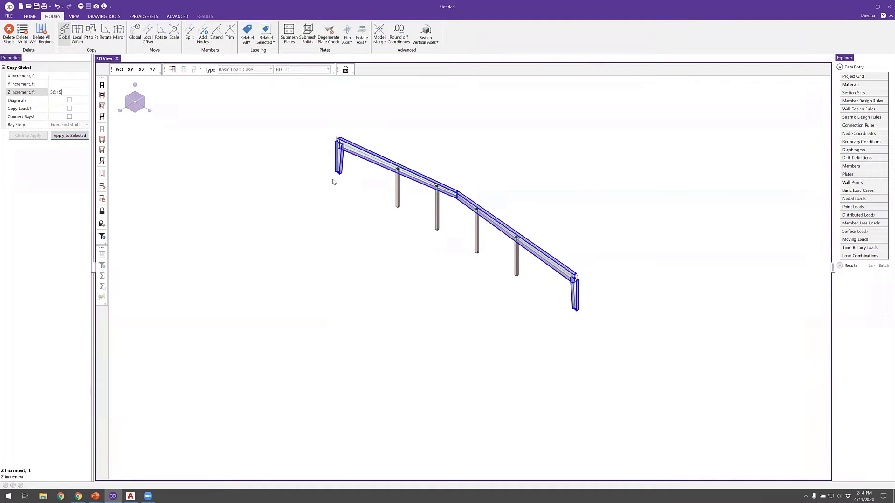
click(70, 135)
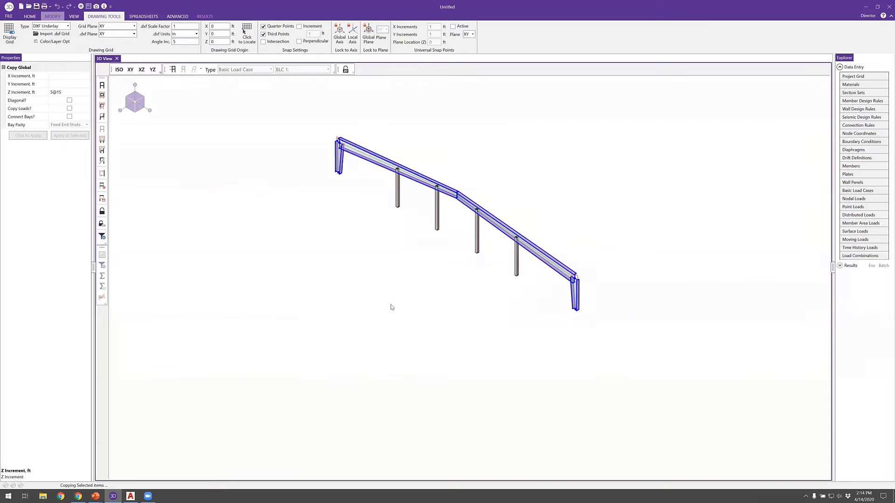
- Copy the complete original end frame, including its four end wall columns, 90 ft in the global Z direction
middle_drag(387, 258, 404, 251)
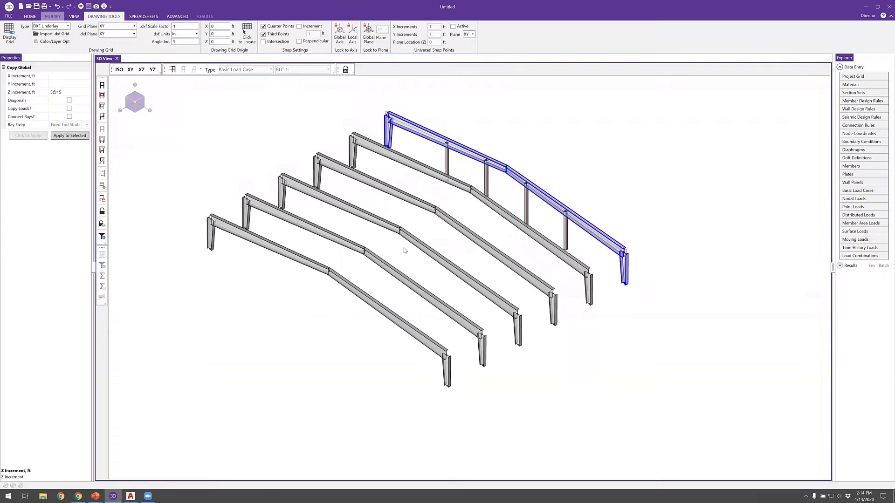
scroll(405, 250, down, 3)
middle_drag(475, 339, 531, 314)
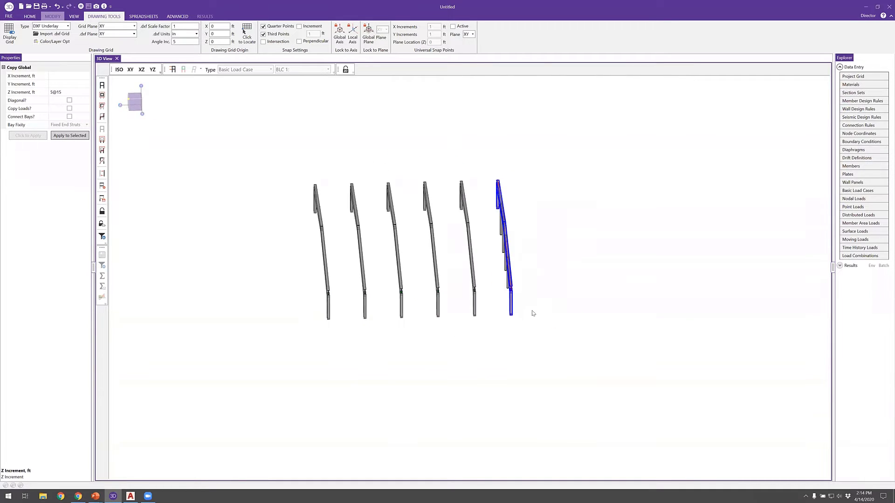
drag(480, 166, 554, 341)
mouse_move(438, 336)
shift+middle_down()
mouse_move(463, 337)
mouse_move(452, 336)
shift+middle_up()
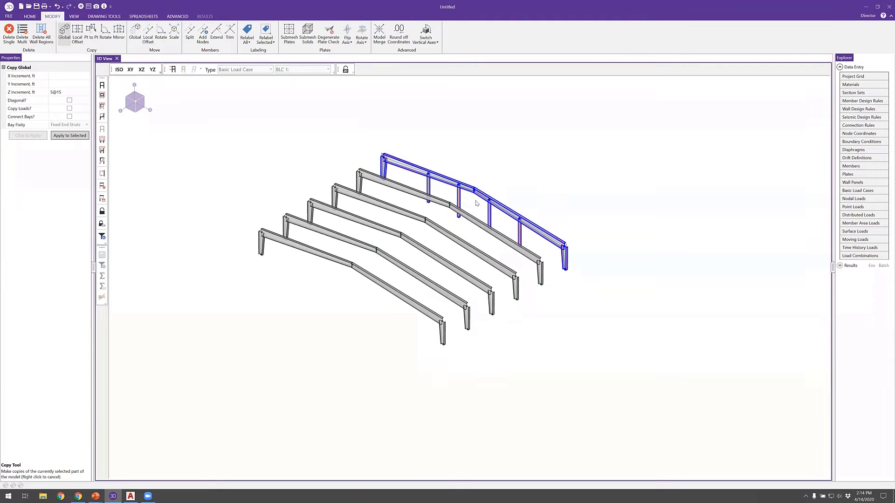
click(54, 93)
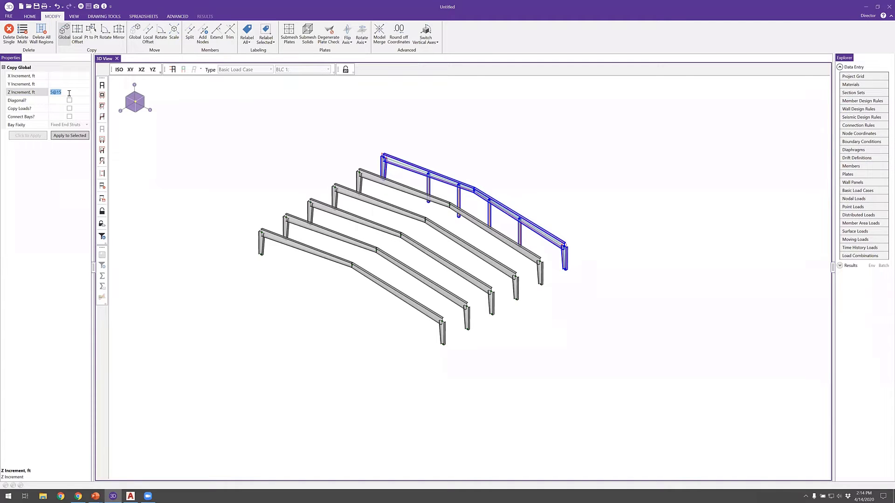
text(90)
key(Return)
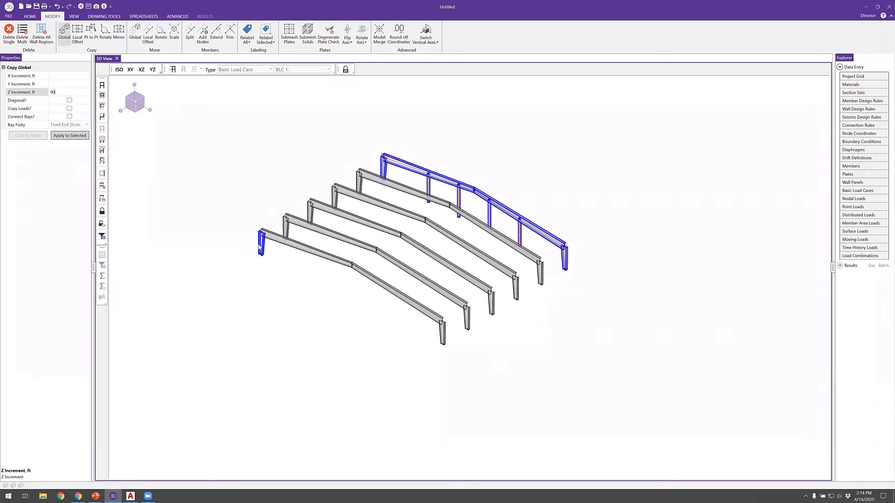
click(70, 136)
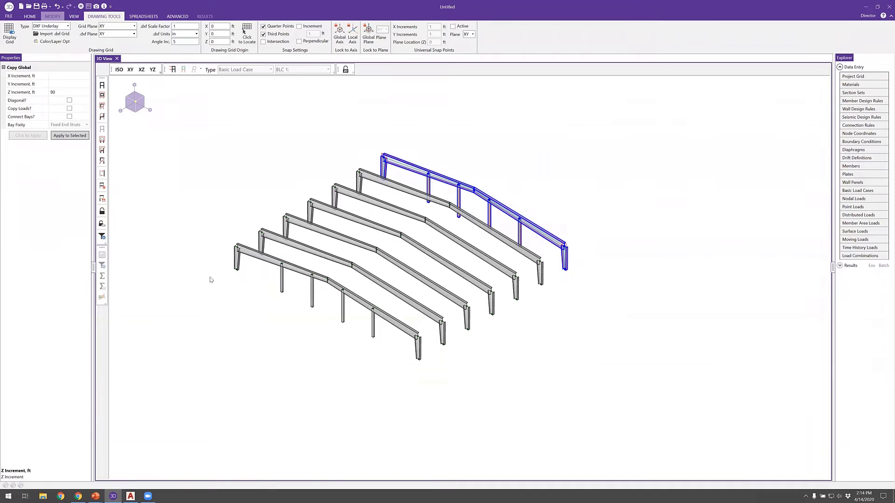
mouse_move(636, 279)
shift+middle_down()
mouse_move(609, 286)
mouse_move(638, 274)
shift+middle_up()
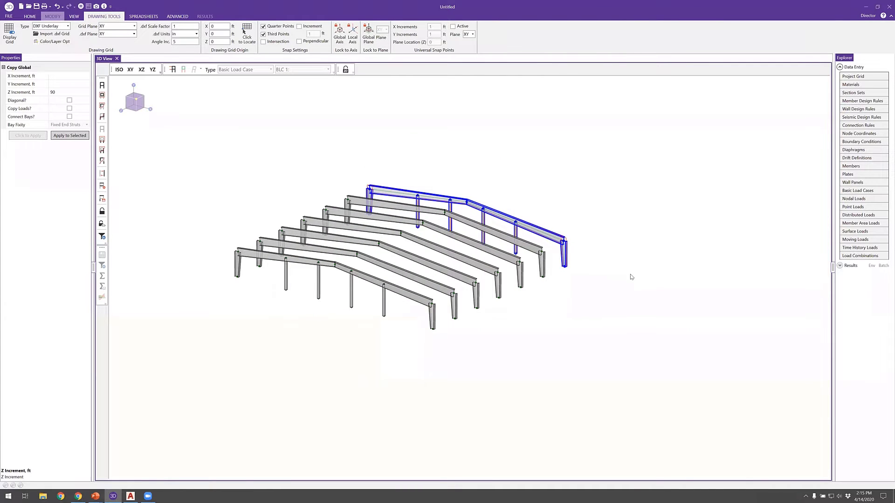
- Select the four rafters of the two end frames and start a new section set labelled End Wall Bm for them
key(Escape)
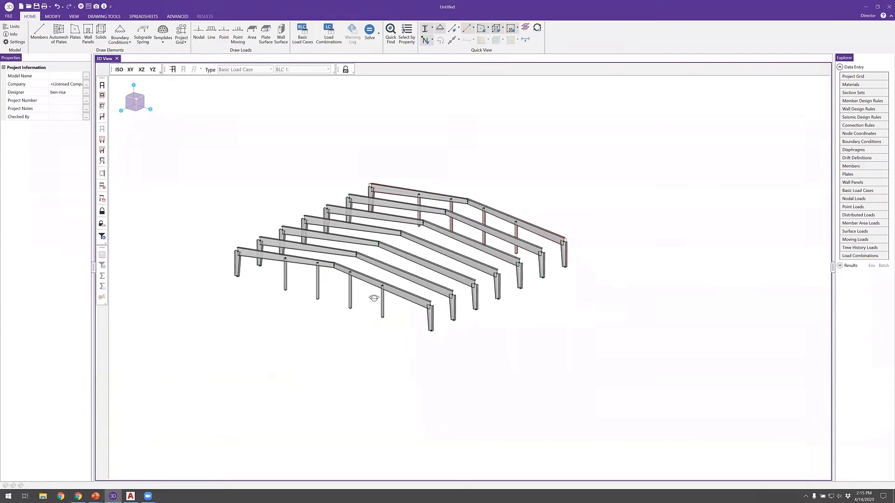
shift+middle_drag(372, 297, 373, 299)
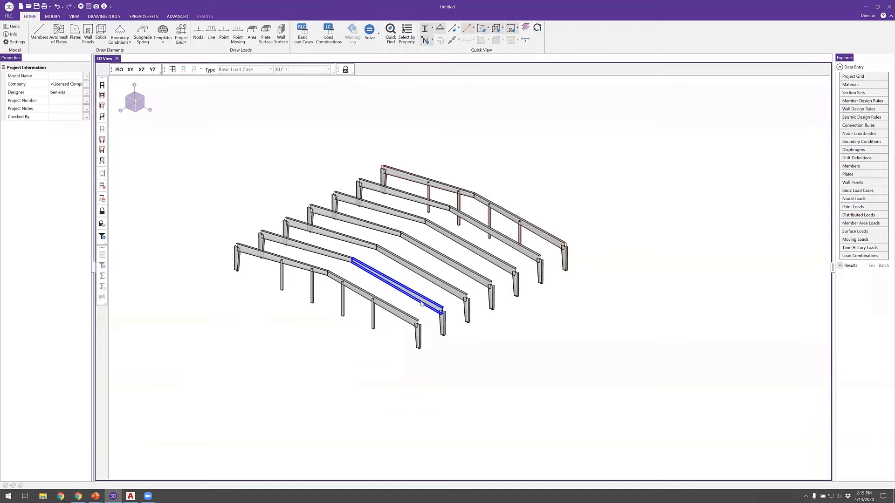
click(394, 308)
click(277, 259)
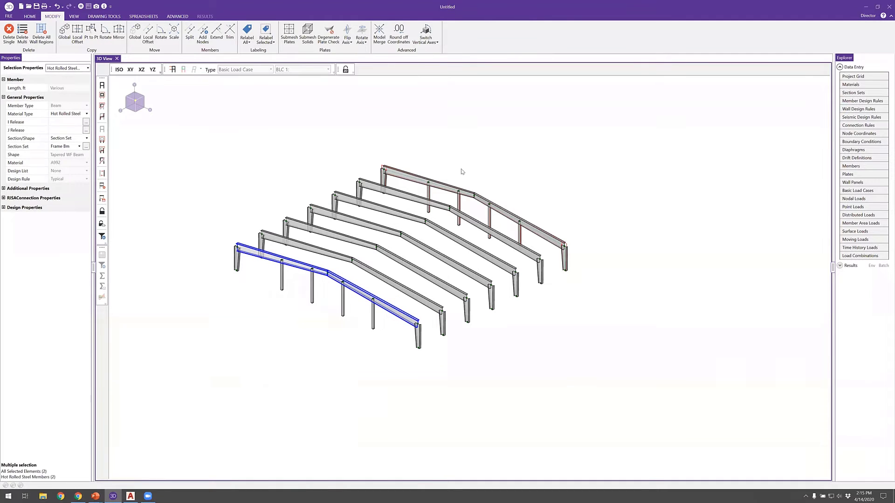
drag(545, 248, 534, 221)
click(398, 174)
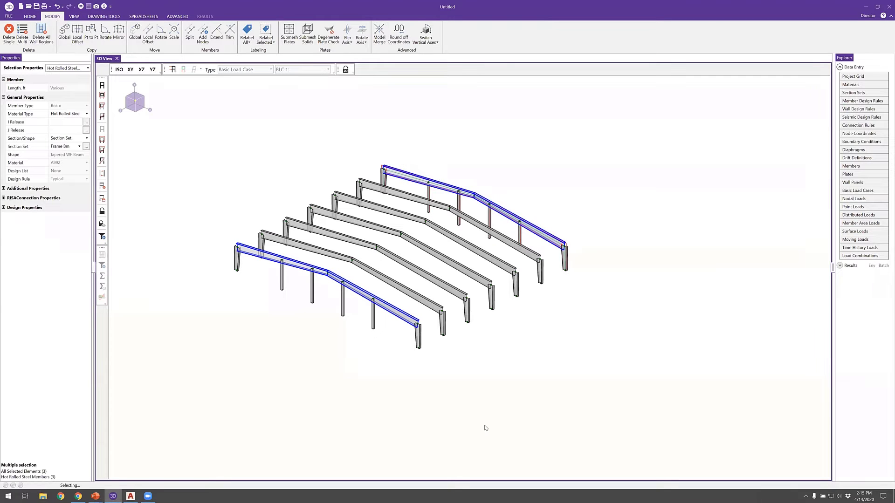
click(87, 68)
click(86, 86)
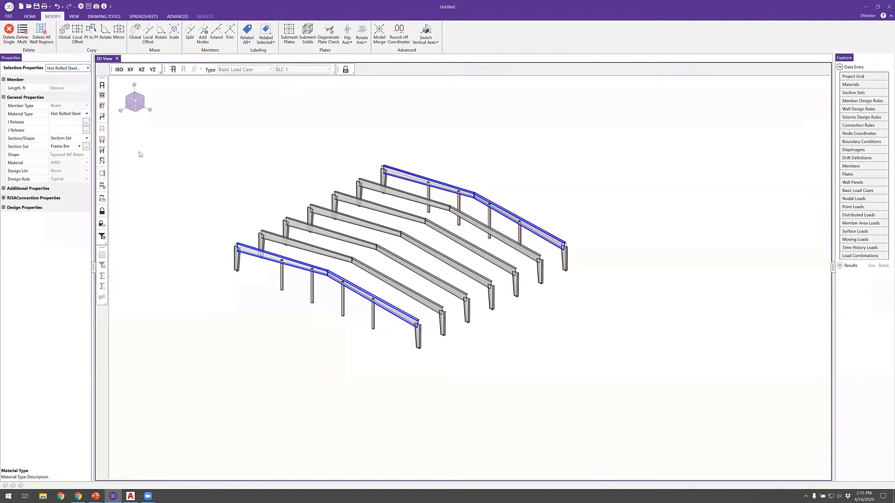
click(86, 147)
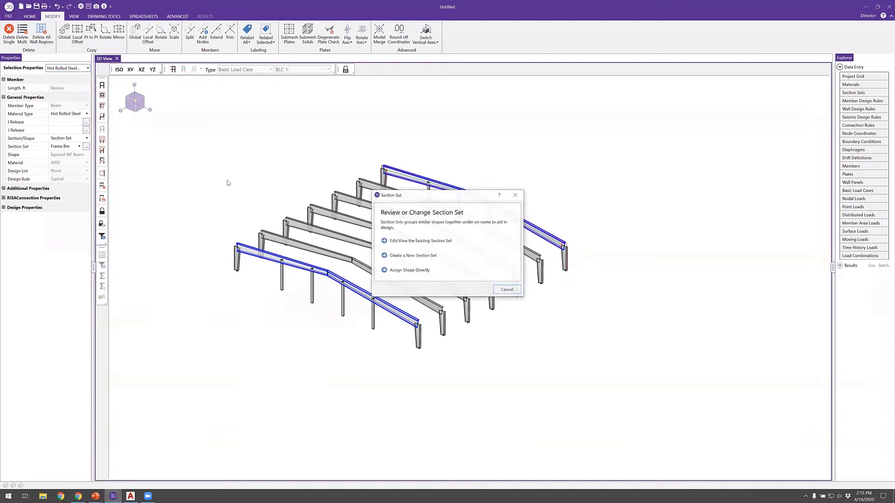
click(412, 256)
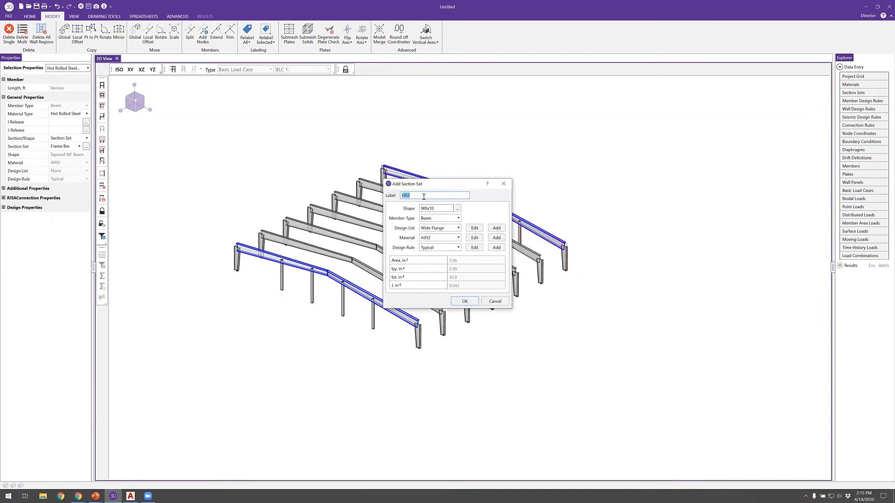
text(End Wall Bm)
- Give the End Wall Bm section set the AISC shape W14X68, apply it to the end frame rafters and clear the selection
click(457, 208)
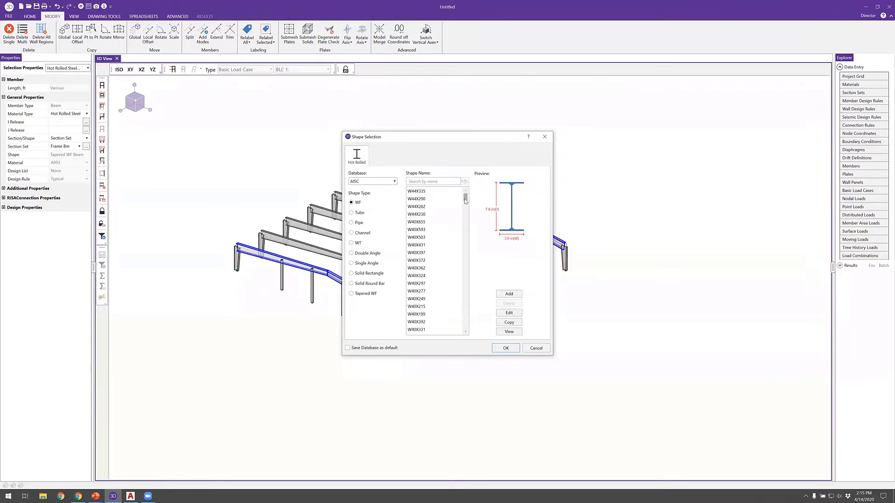
drag(465, 200, 469, 276)
click(436, 237)
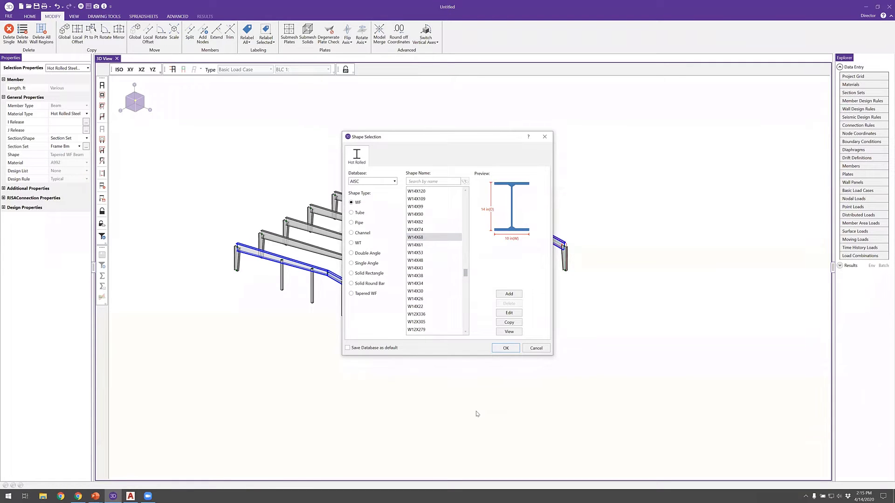
click(506, 348)
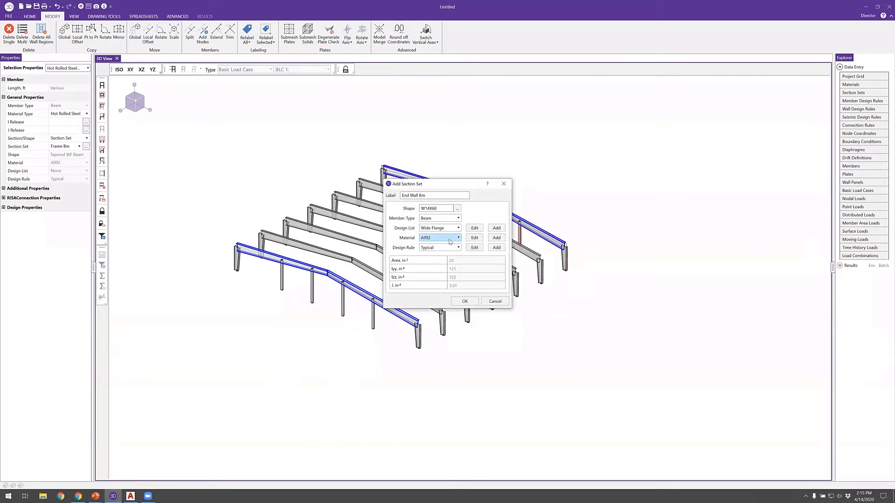
click(466, 306)
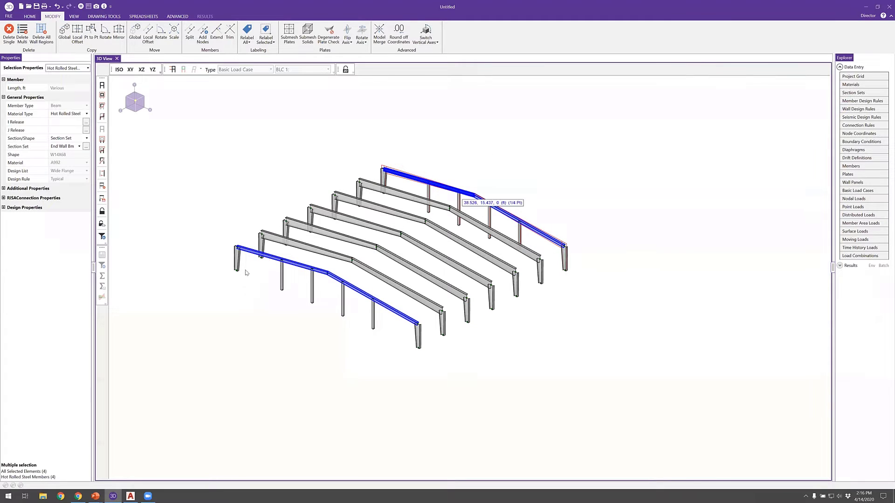
click(260, 275)
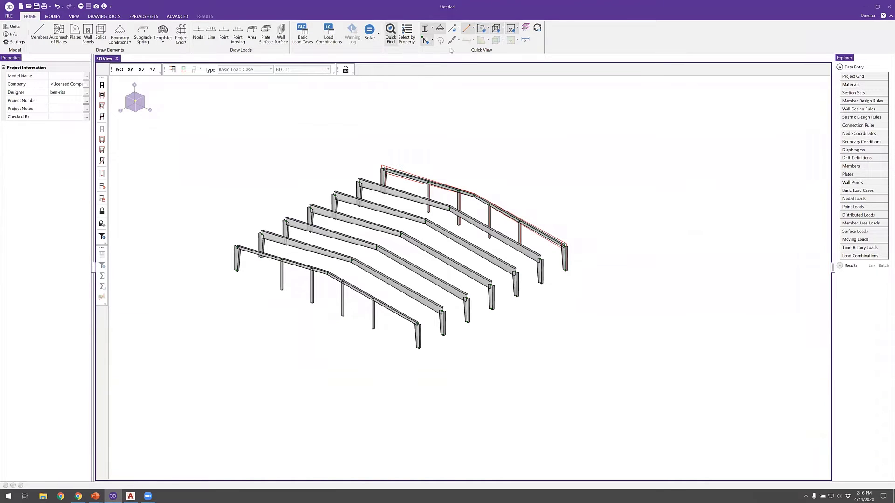
- Show the members as lines, set the drawing grid origin's Z to 90 ft and restore the rendered member shapes
click(466, 28)
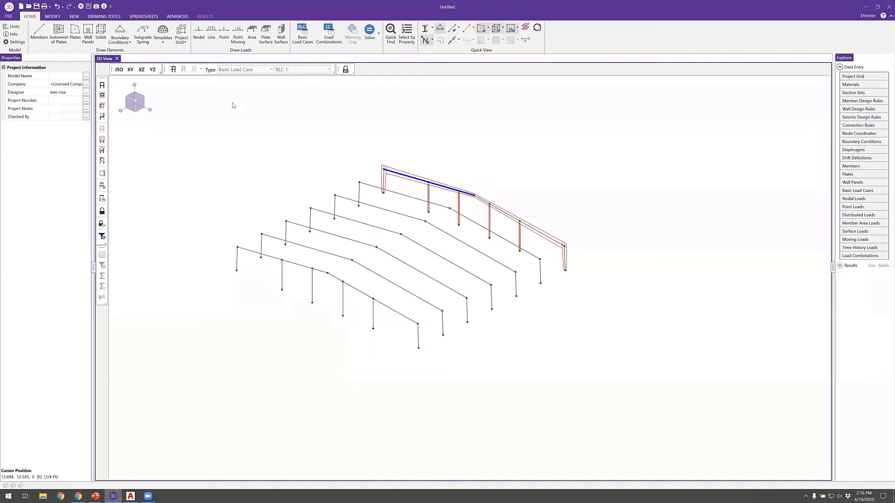
click(105, 16)
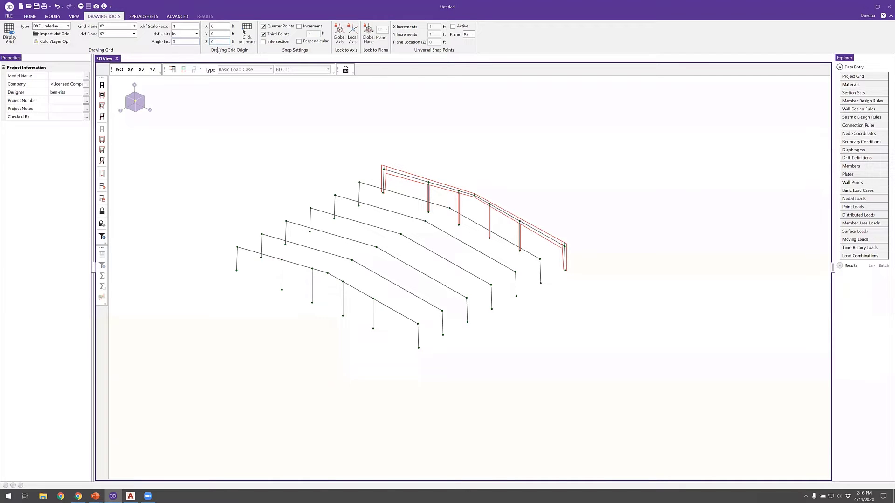
text(9)
key(Tab)
scroll(219, 262, up, 2)
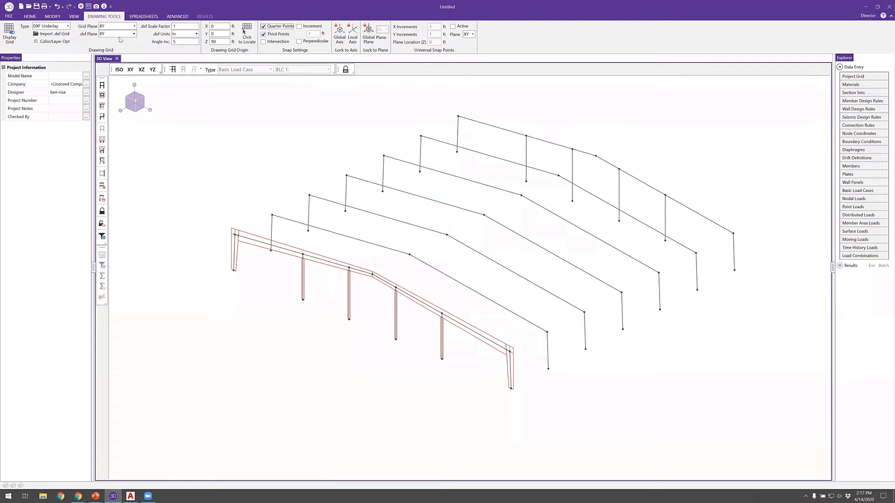
click(29, 17)
click(425, 29)
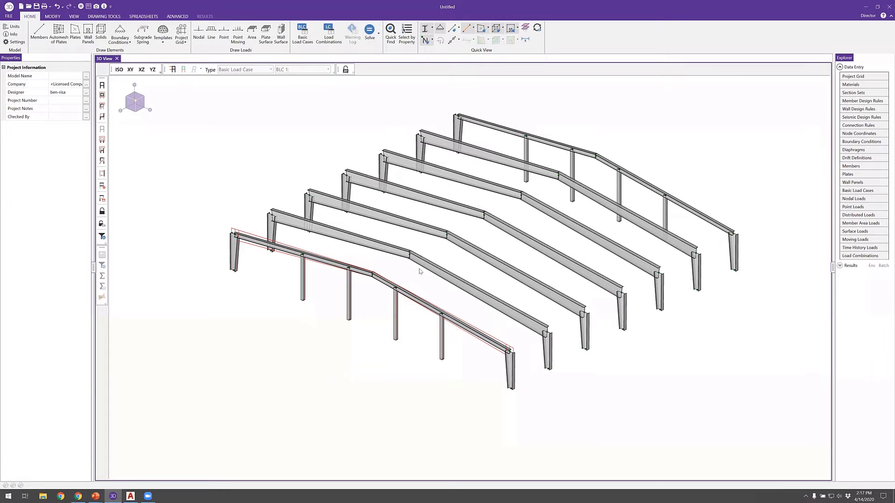
- Isolate the end frame at Z = 90 ft and its adjacent frame by locking all other members, and clear the selection
scroll(430, 344, down, 2)
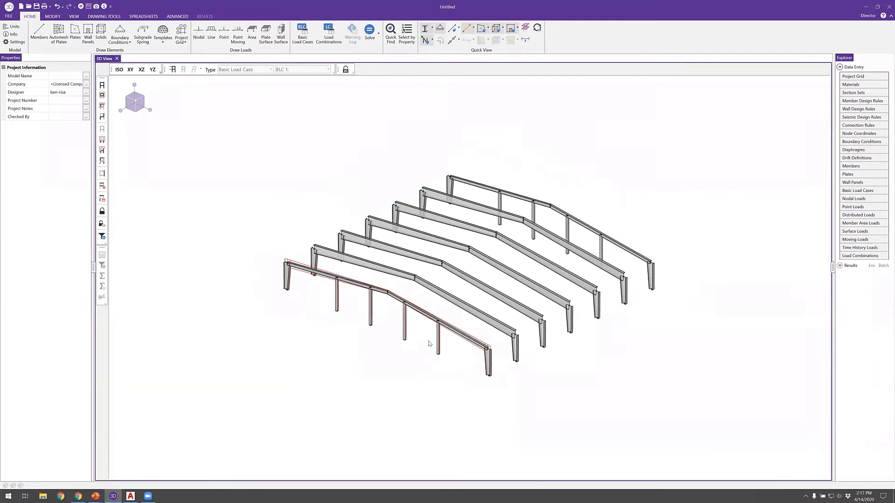
shift+middle_drag(487, 319, 371, 210)
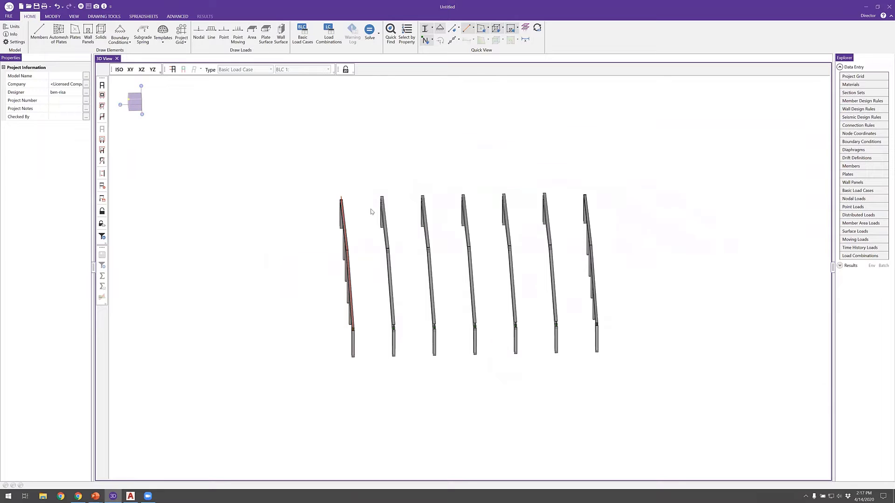
drag(422, 398, 466, 416)
key(ctrl+i)
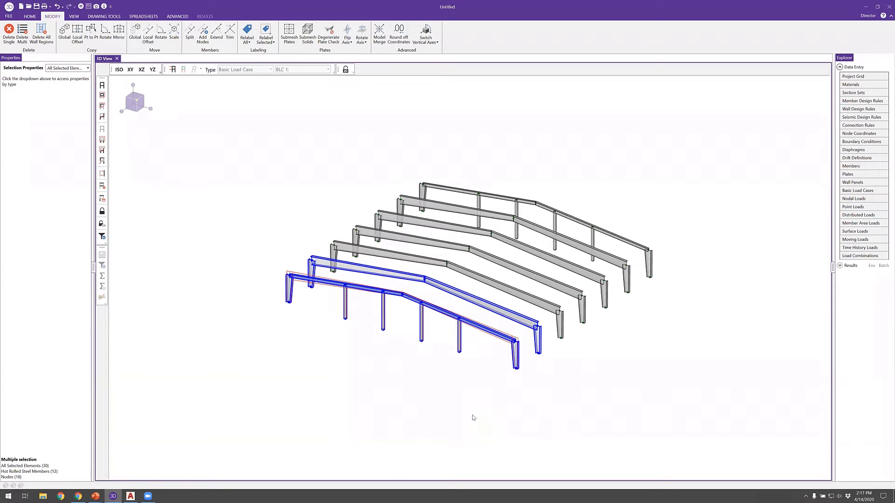
click(102, 225)
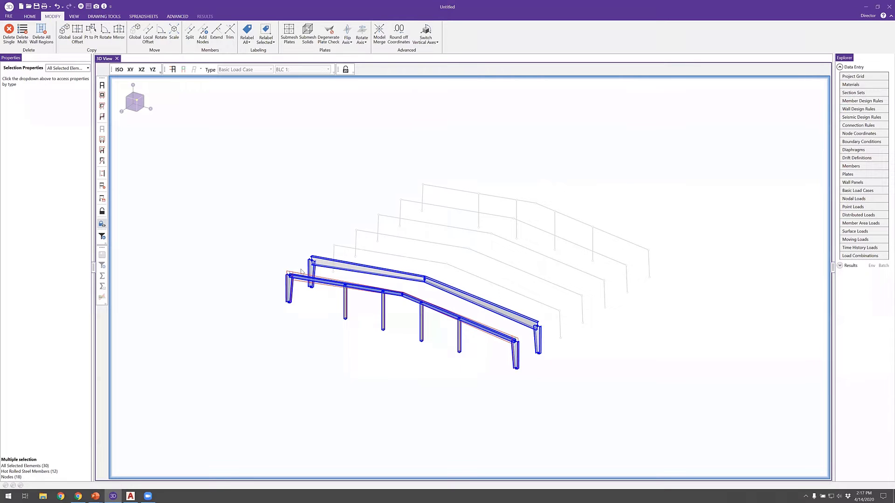
shift+middle_drag(354, 252, 432, 271)
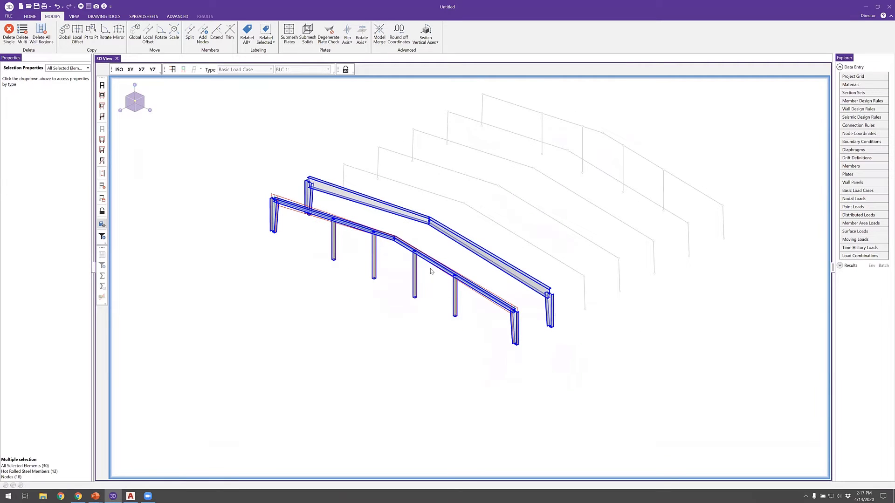
click(314, 255)
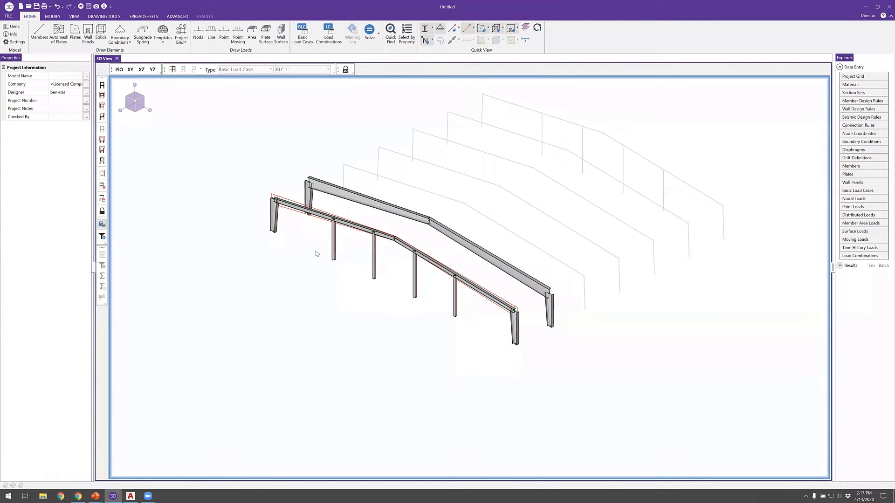
- Add nodes to the four rafters of the two isolated frames, using uniform spacing with 10 segments
scroll(320, 194, up, 2)
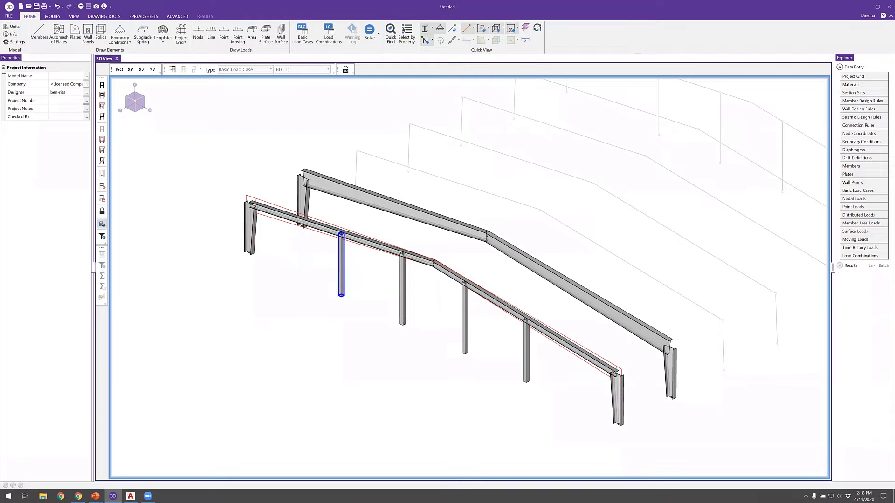
click(52, 17)
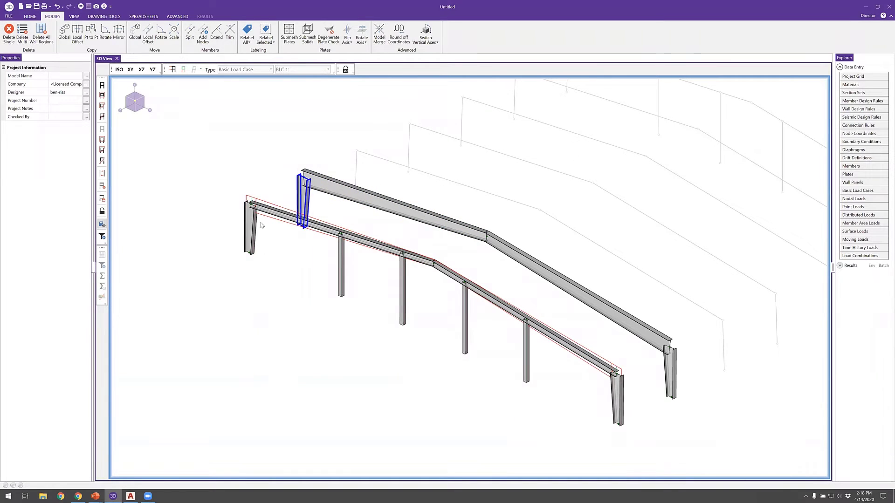
click(321, 225)
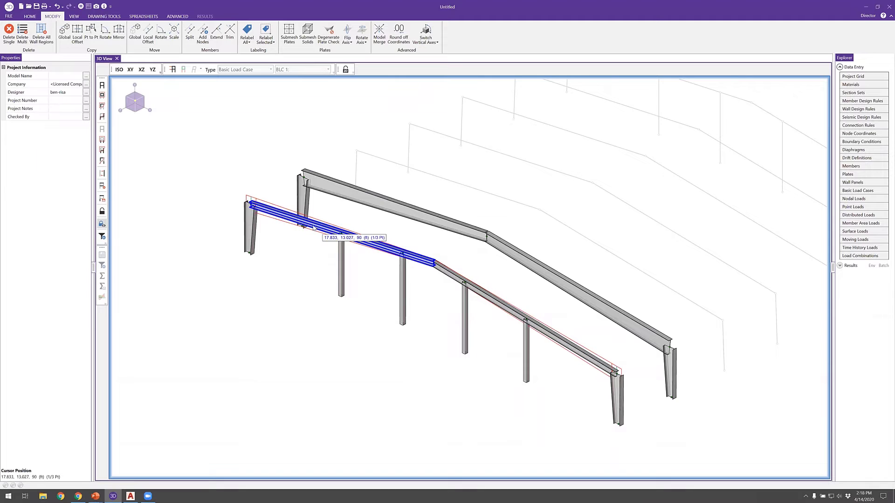
click(359, 201)
click(514, 255)
click(510, 306)
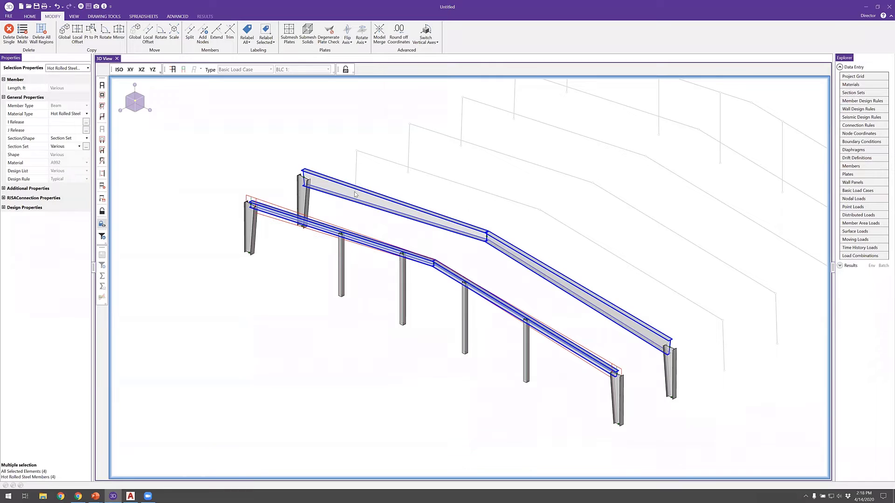
click(203, 35)
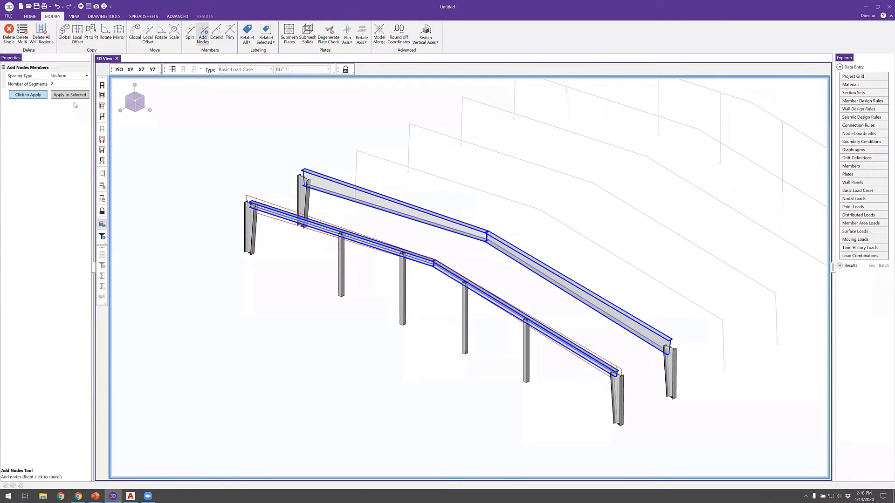
click(87, 76)
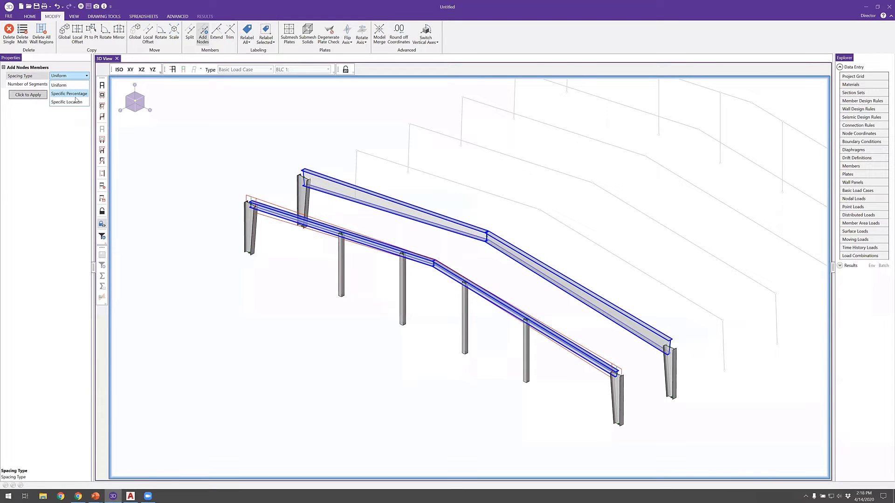
click(74, 84)
click(74, 83)
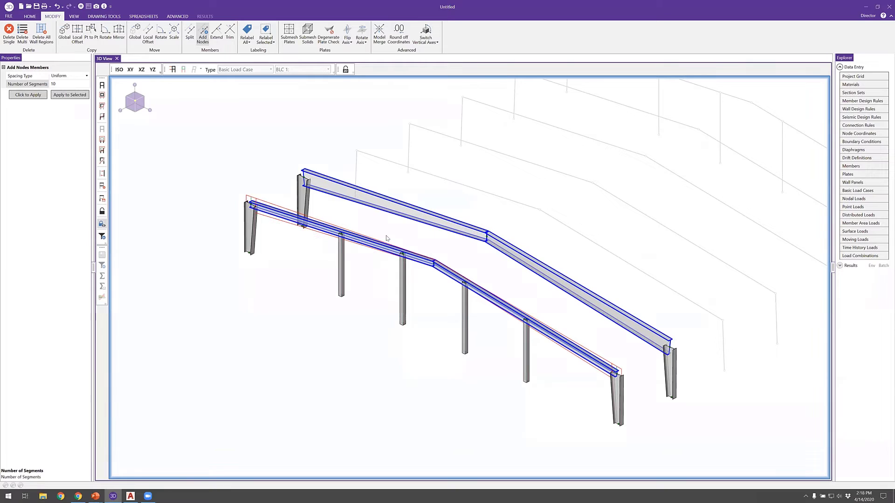
click(70, 95)
- Display the isolated members as plain lines, hide the DXF underlay and clear the rafter selection
click(29, 17)
click(425, 30)
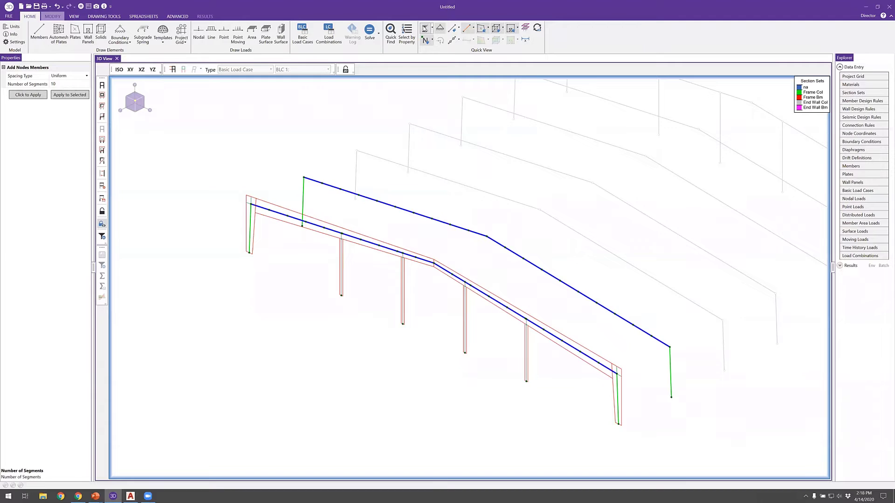
click(425, 29)
click(425, 30)
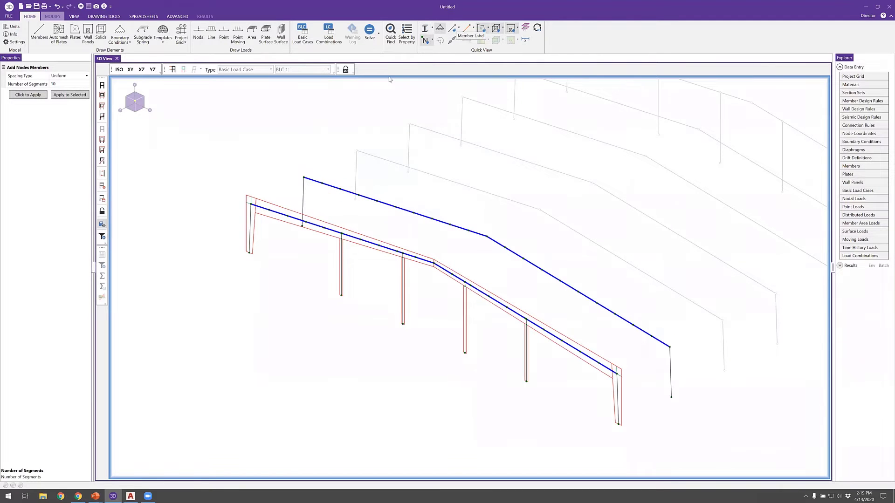
click(103, 16)
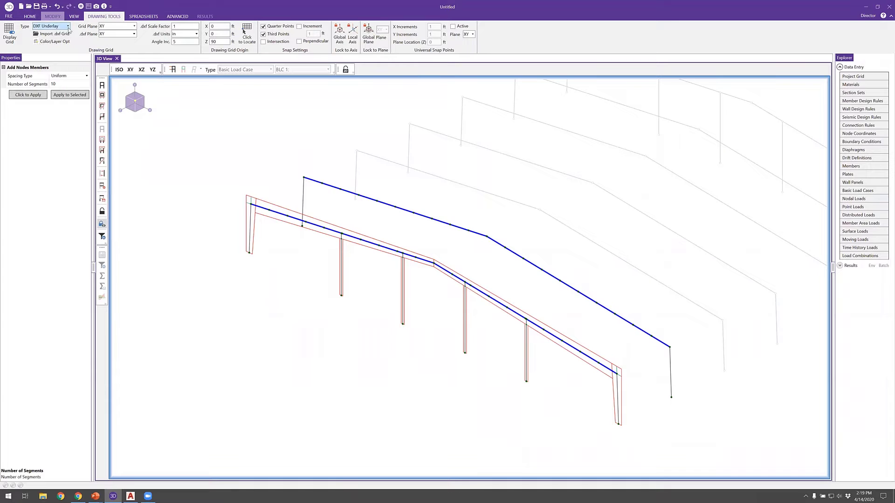
click(10, 33)
key(Escape)
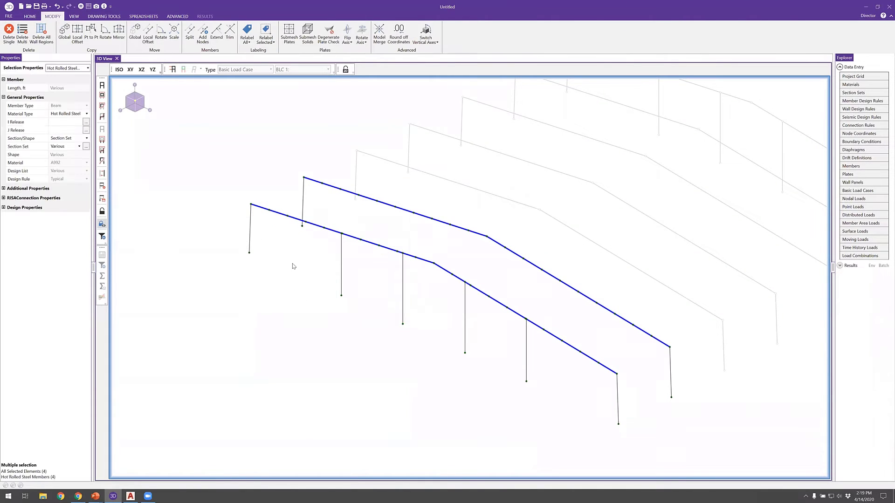
click(313, 235)
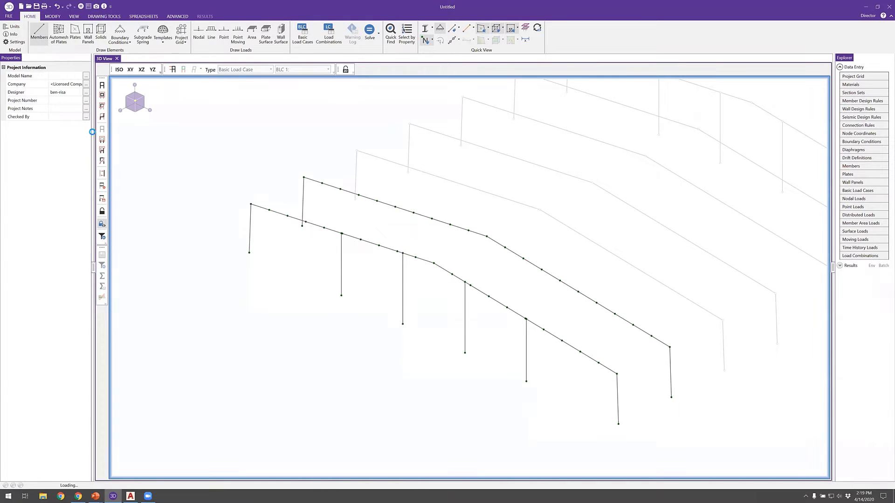
- Start drawing members with Cold Formed Steel as the material type and create a section set labelled Purlin for them
click(39, 33)
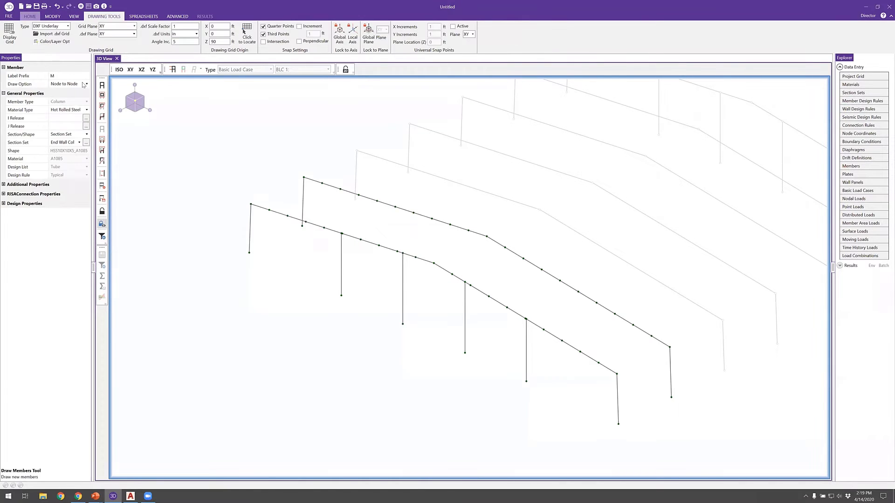
click(86, 110)
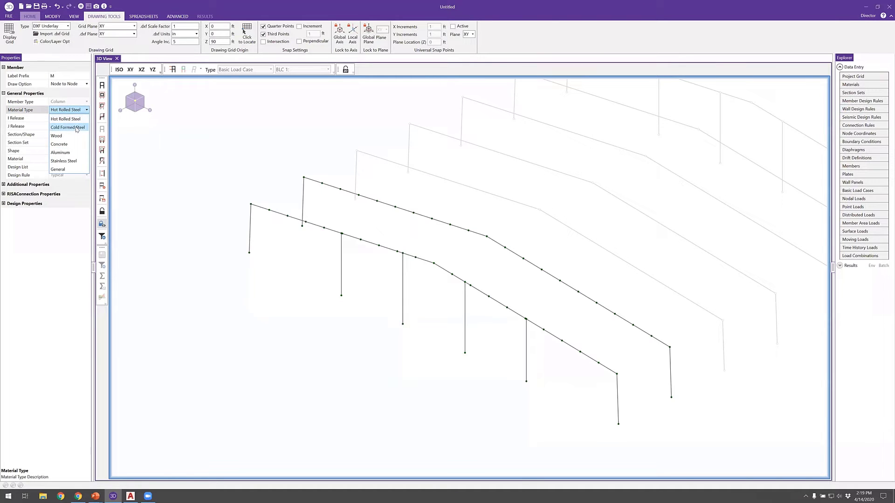
click(81, 123)
click(86, 143)
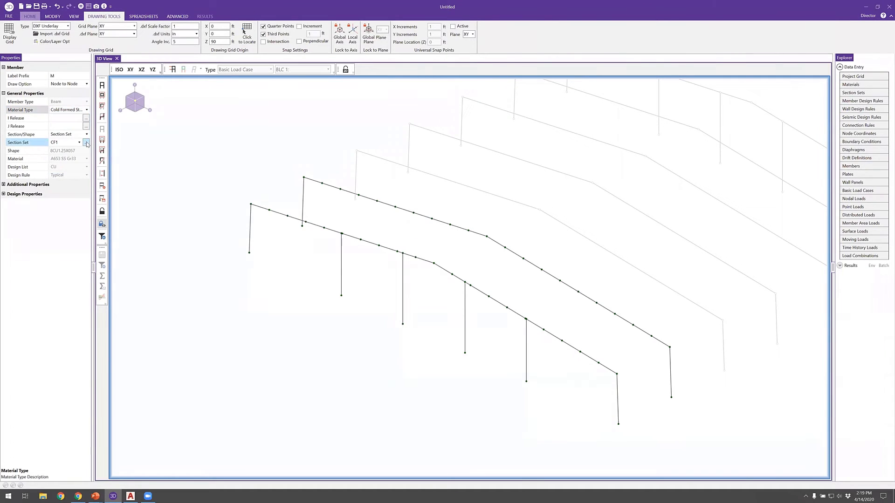
click(86, 143)
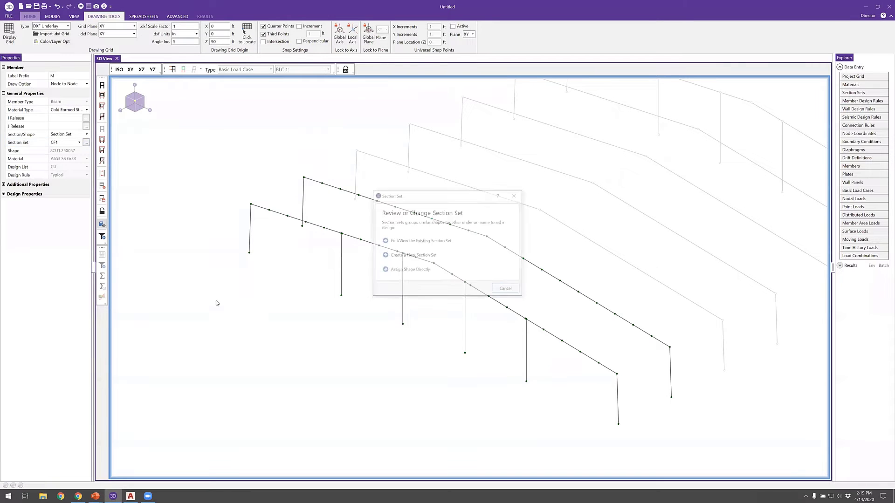
click(411, 253)
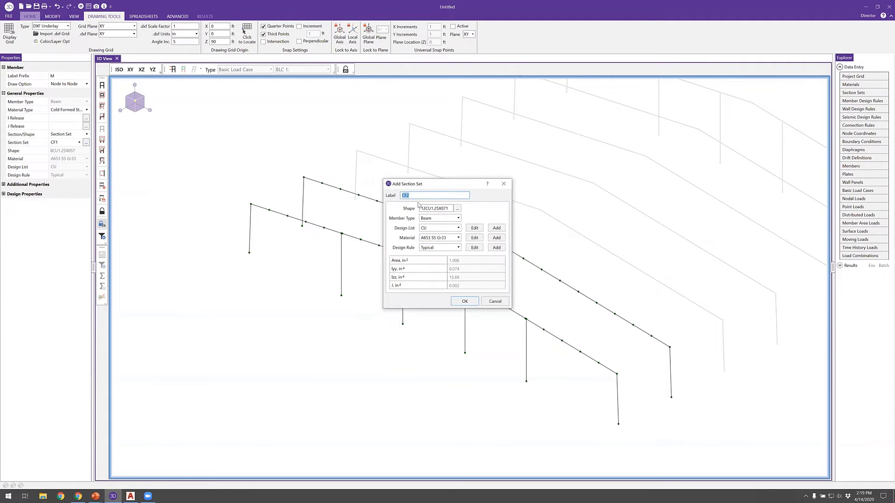
text(Purlin)
- Choose the ZS shape 10ZS2.75x085 from the AISI 2007 database for the Purlin section set
click(457, 208)
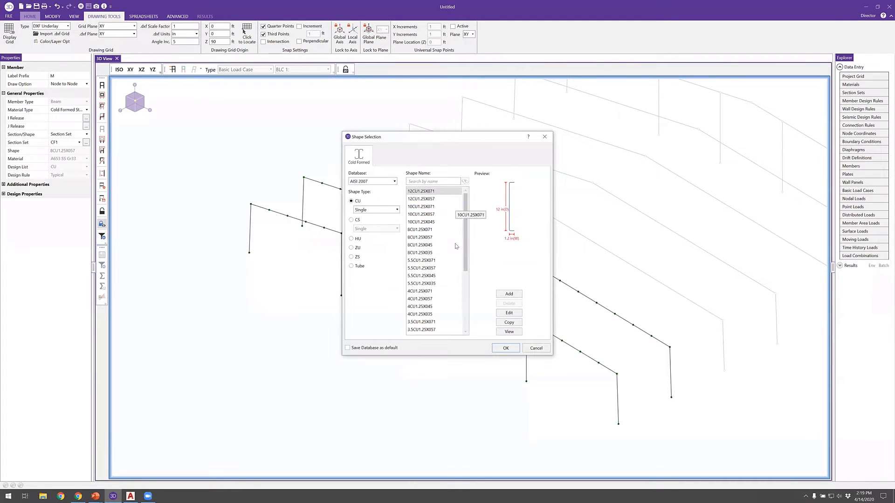
click(390, 182)
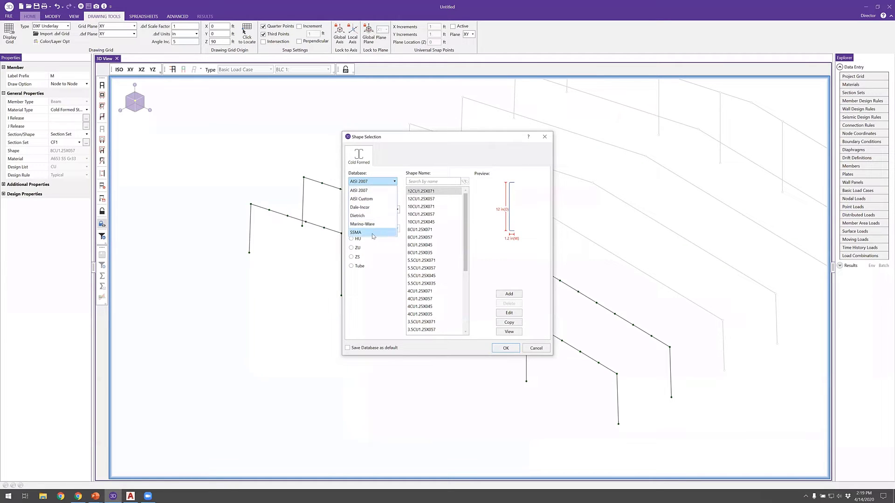
click(359, 191)
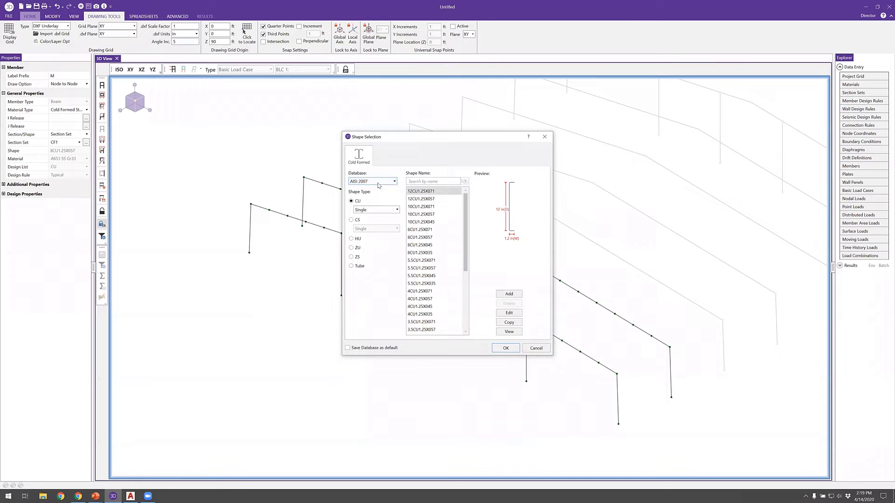
click(353, 257)
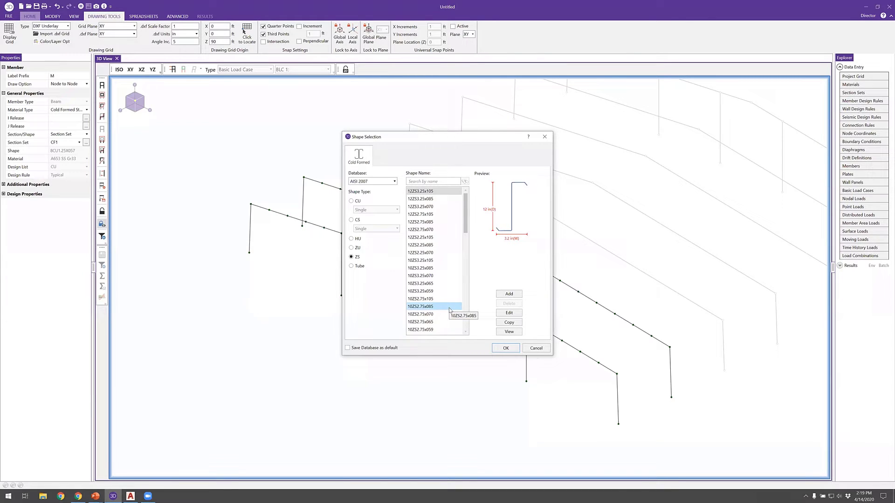
scroll(467, 227, down, 3)
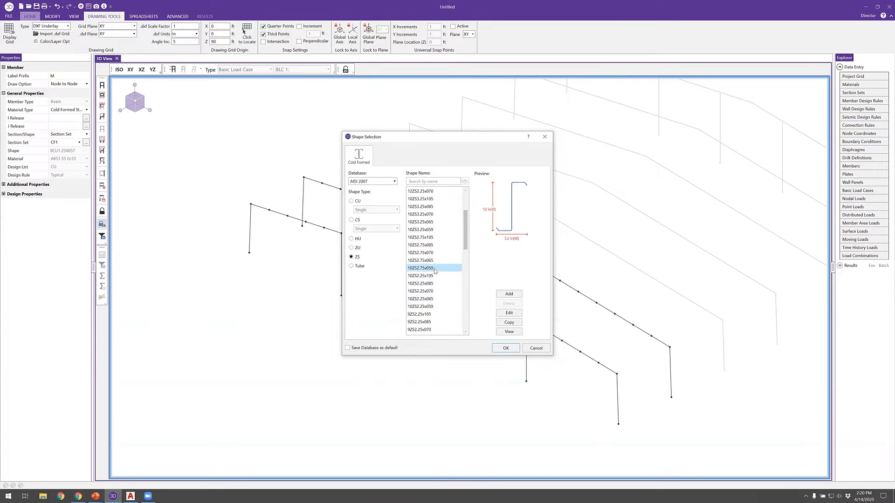
click(432, 253)
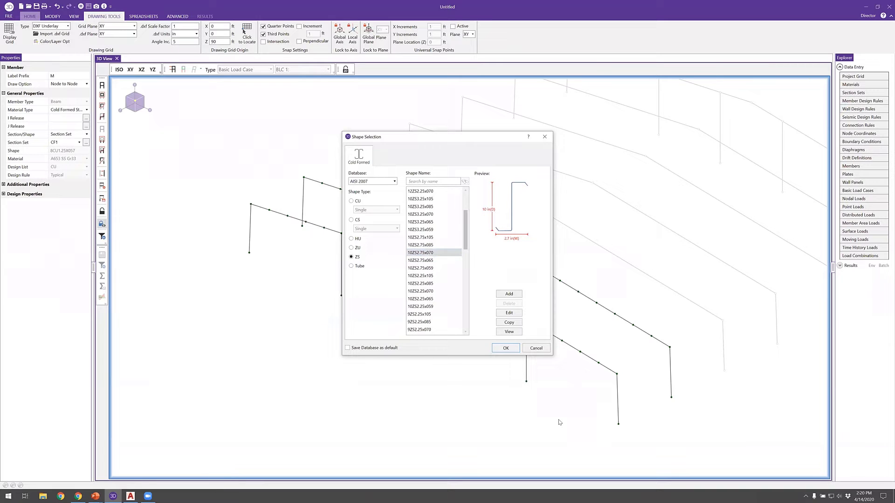
key(Up)
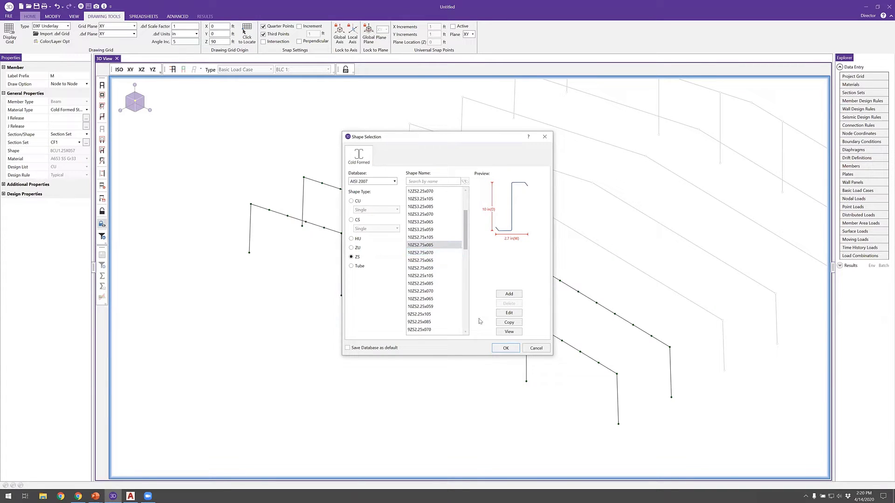
- Review the geometric and section properties of the chosen purlin shape and accept it for the section set
click(509, 313)
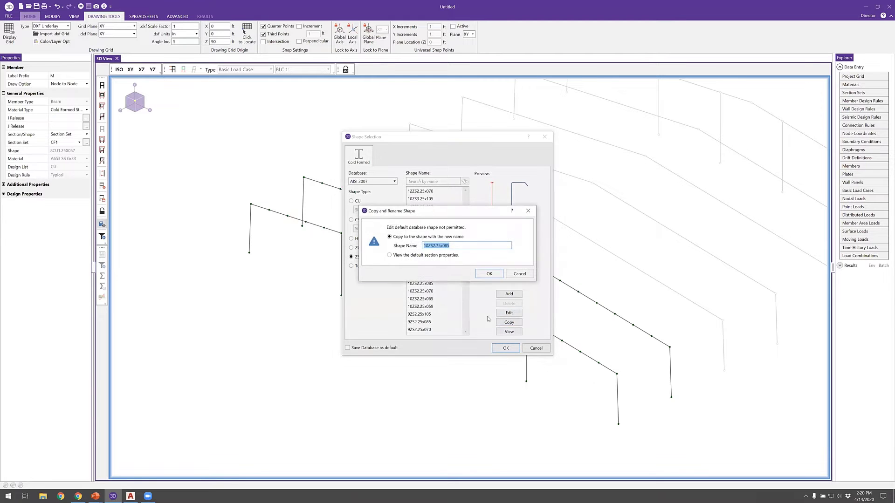
click(520, 274)
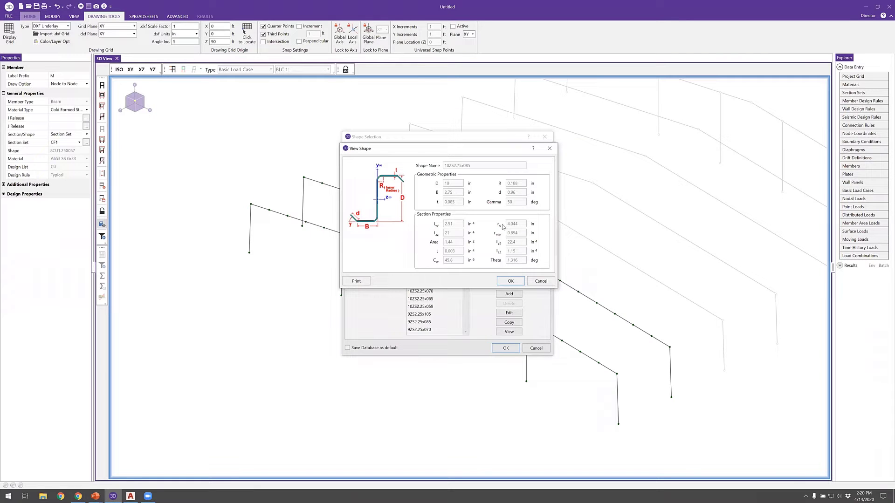
click(503, 281)
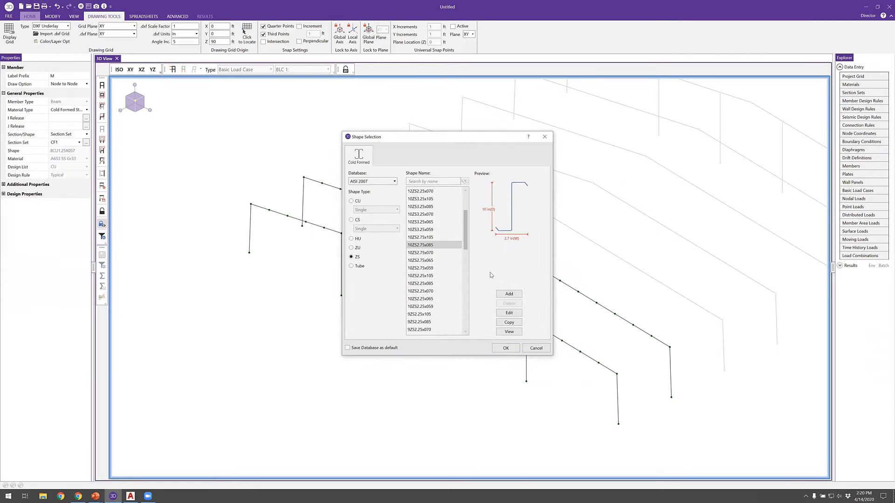
click(505, 352)
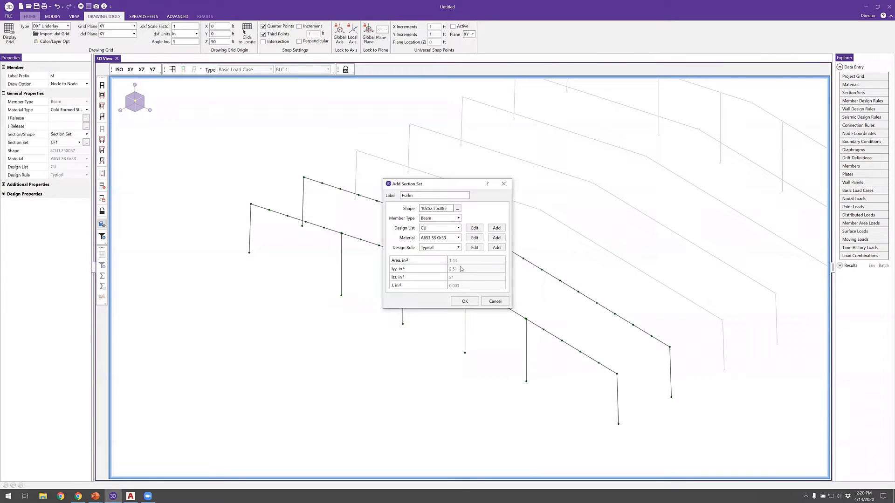
- Add a redesign list named ZS for the Purlin section set, switch its database to AISI 2007 and close the list editor
click(452, 219)
click(452, 230)
click(451, 229)
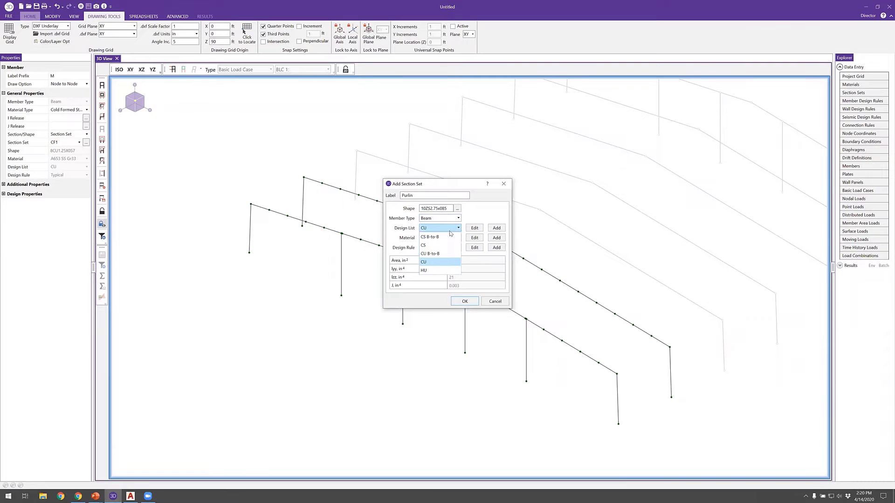
click(450, 230)
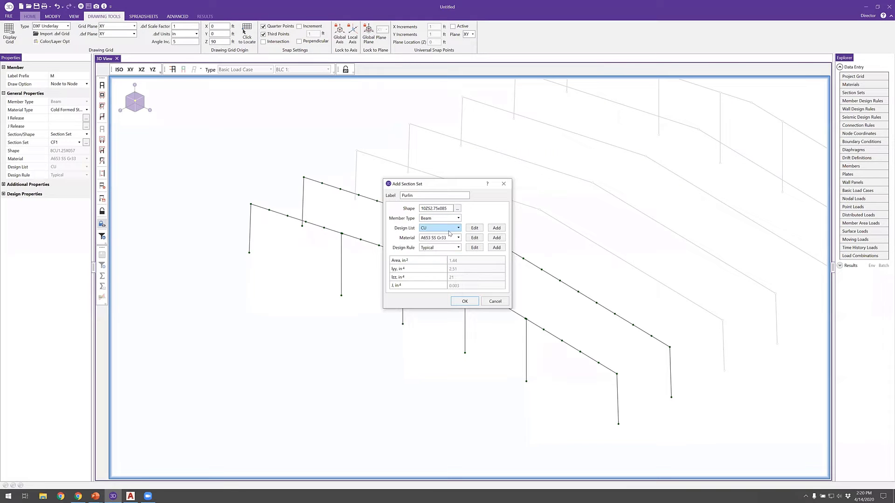
click(497, 228)
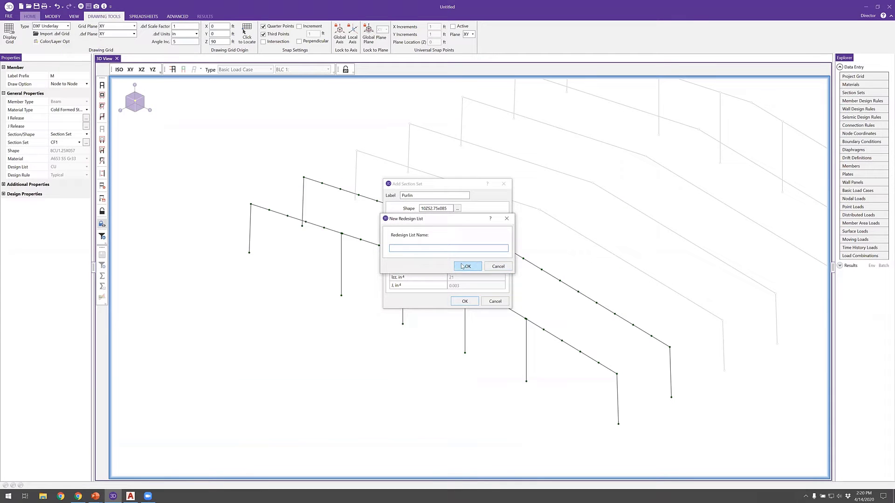
text(ZS)
click(468, 267)
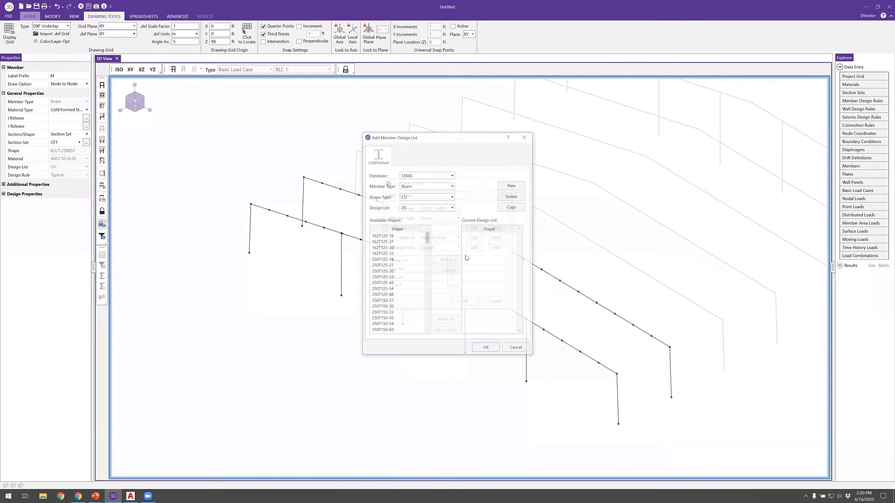
click(437, 175)
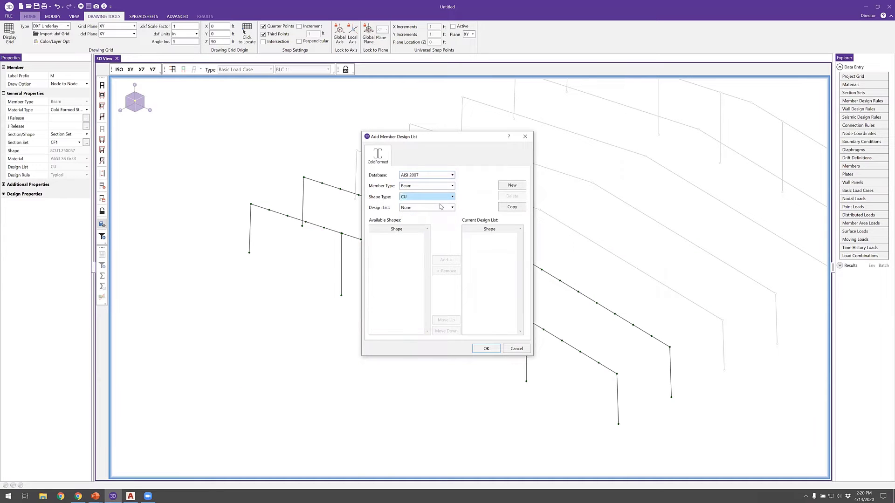
click(452, 196)
click(442, 240)
click(525, 137)
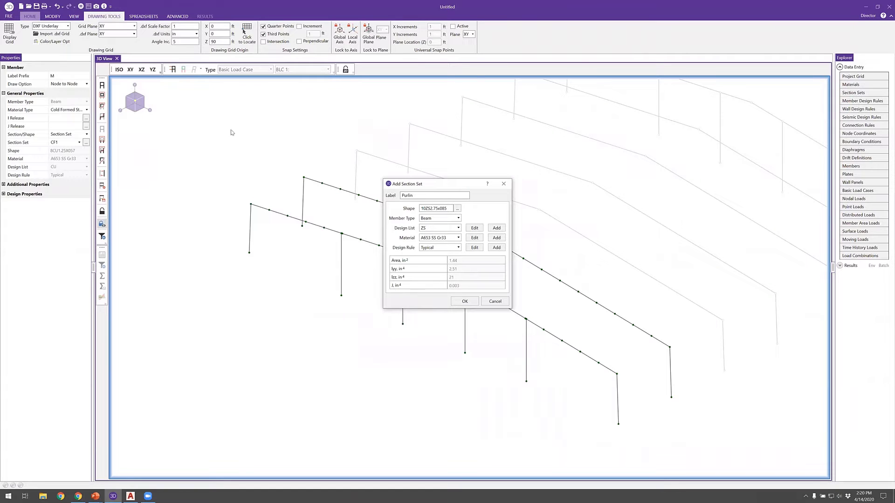
- Set the Purlin section set's material to A653 SS Gr50/1 and finish creating the set
click(458, 240)
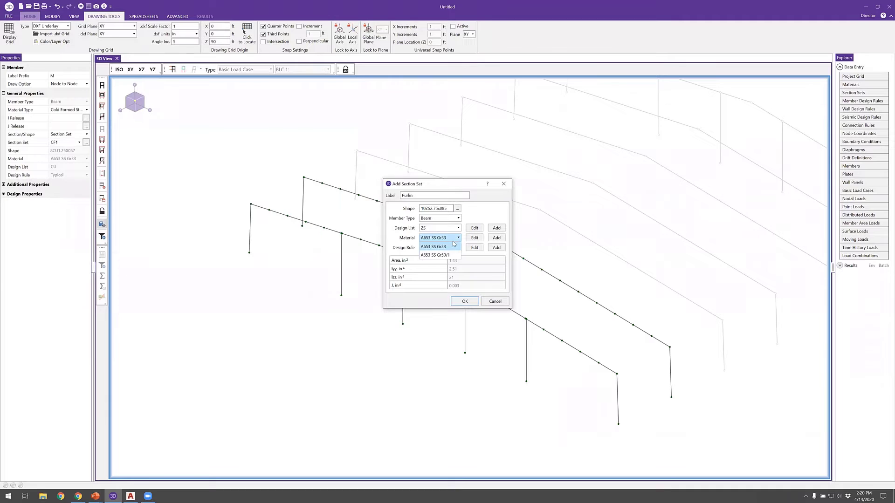
click(440, 255)
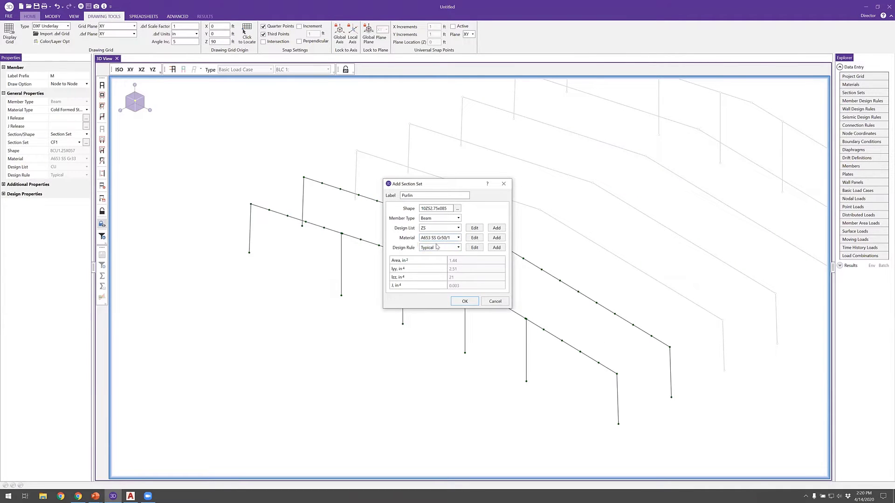
click(464, 301)
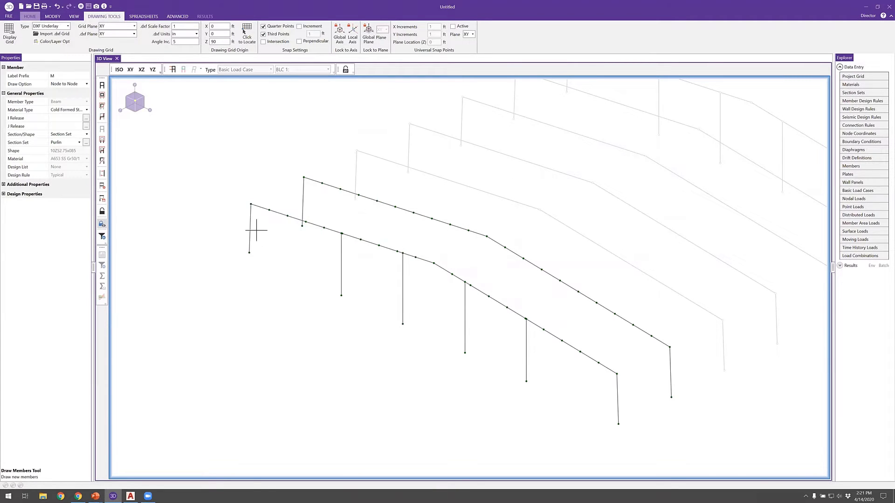
- Draw the first five purlins between matching rafter nodes of the two isolated frames, starting at the eave
scroll(251, 206, up, 1)
click(317, 172)
click(273, 211)
click(340, 178)
click(297, 219)
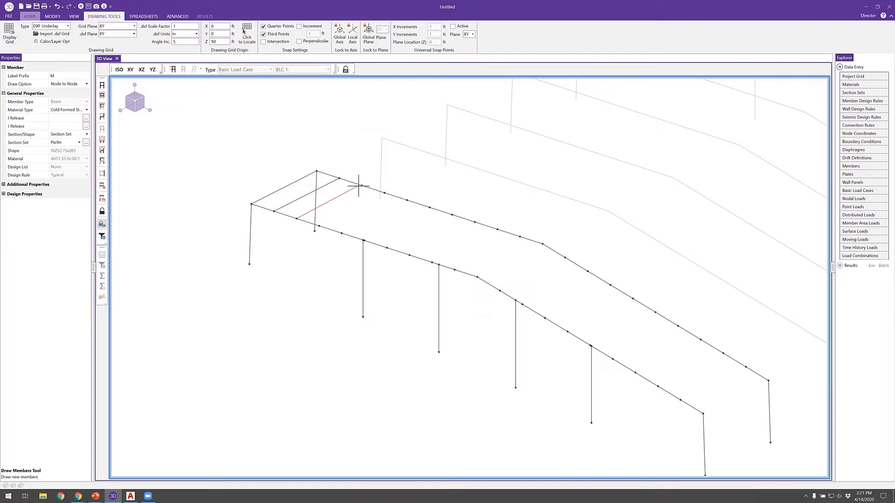
click(362, 185)
click(318, 225)
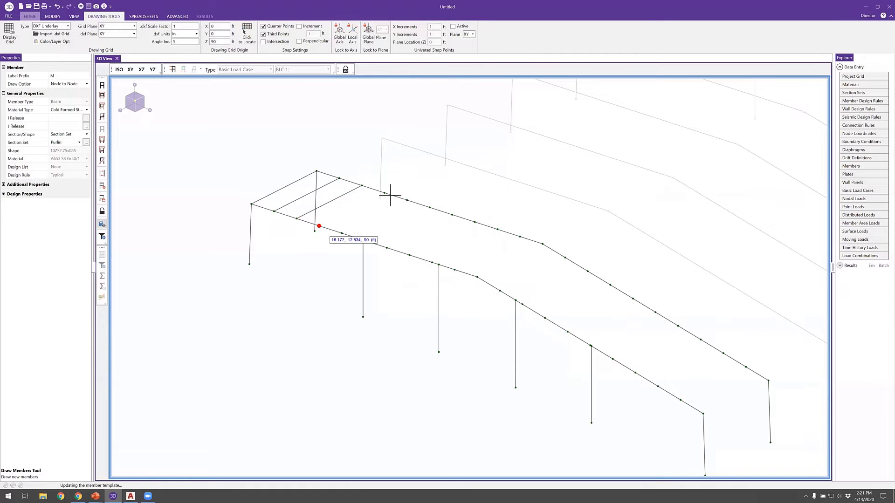
click(384, 193)
click(342, 233)
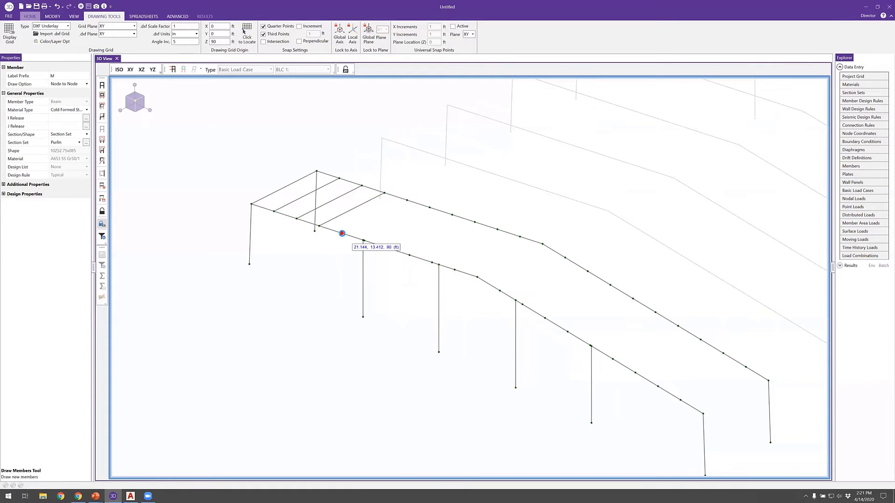
click(407, 200)
- Draw the six remaining purlins of this roof slope between matching rafter nodes up to the ridge and end member drawing
scroll(361, 252, up, 3)
scroll(359, 251, up, 2)
click(354, 251)
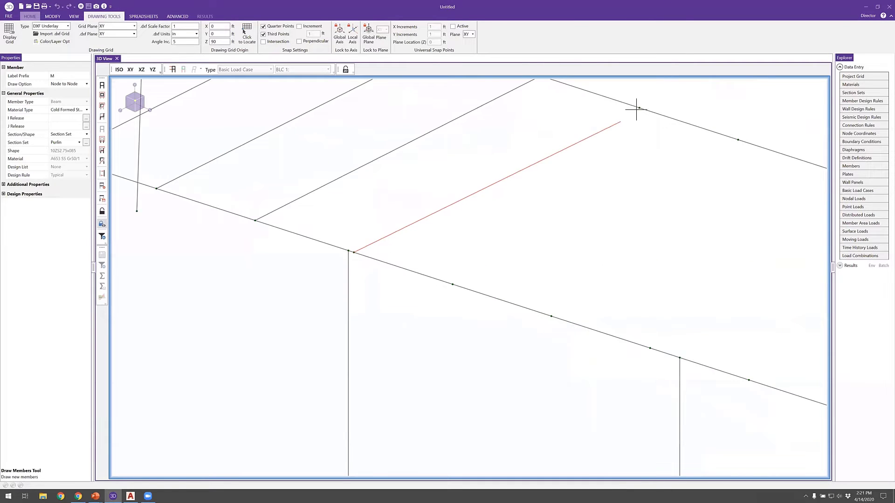
click(564, 157)
scroll(563, 157, down, 5)
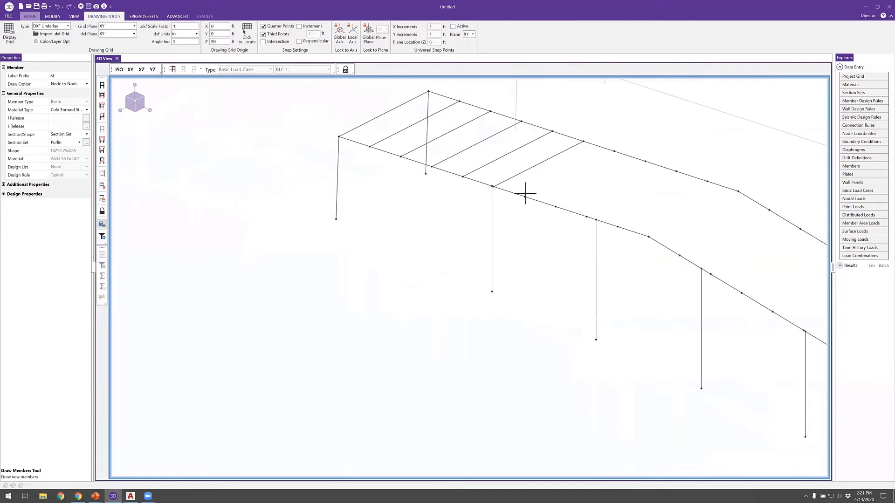
click(614, 152)
click(555, 206)
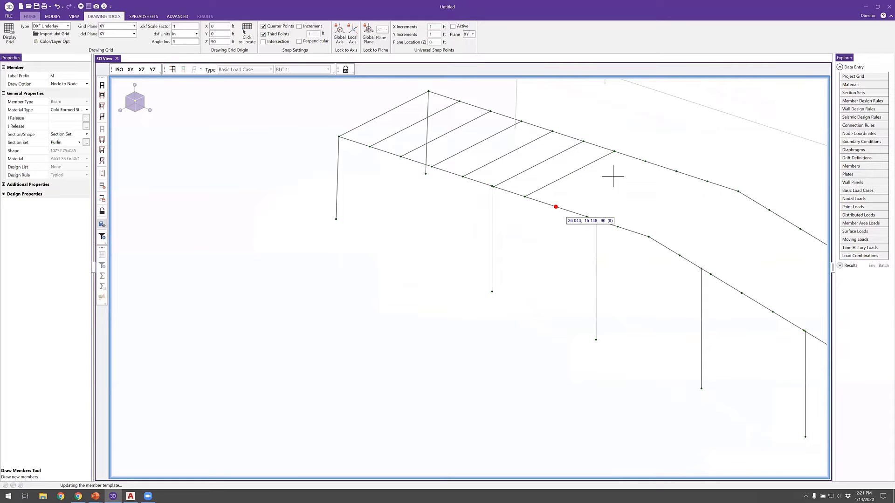
click(646, 162)
click(587, 217)
click(676, 172)
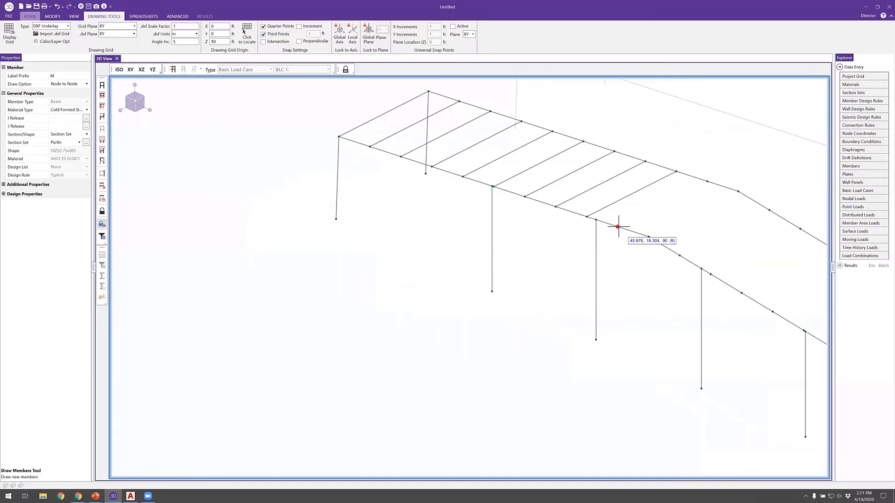
click(707, 181)
click(649, 237)
click(739, 191)
scroll(597, 222, down, 1)
middle_drag(598, 223, 458, 250)
key(Escape)
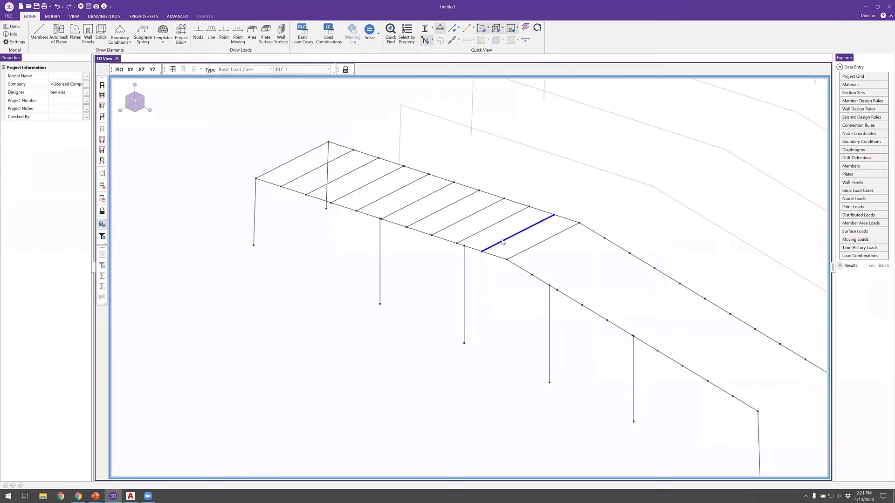
- Select the ten purlins on the completed roof slope, leaving out the ridge purlin
scroll(508, 240, down, 2)
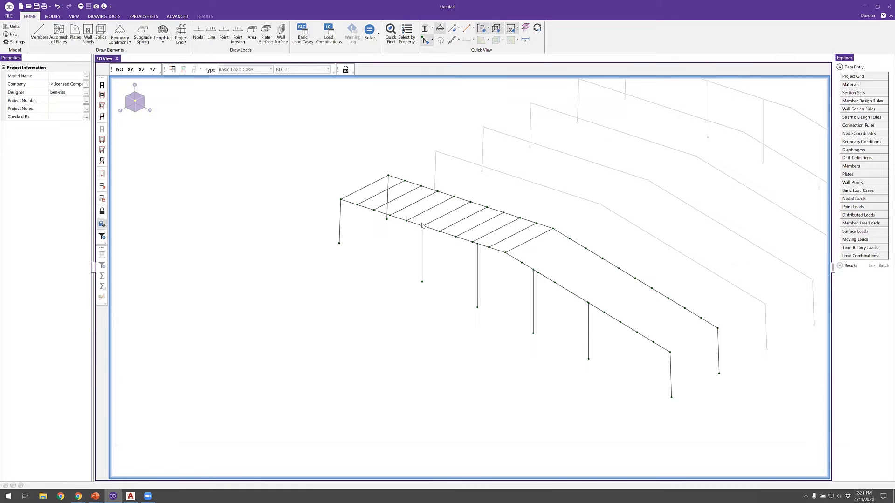
shift+middle_drag(464, 210, 473, 189)
drag(472, 188, 455, 87)
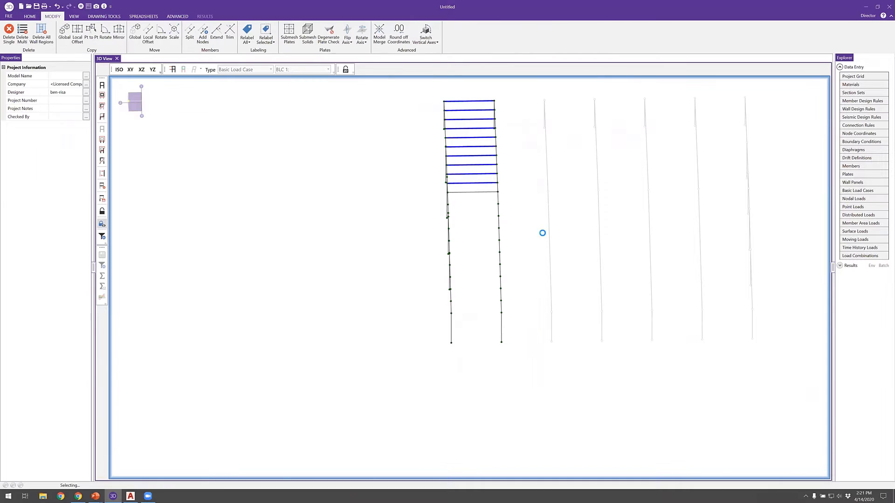
shift+middle_drag(573, 228, 561, 225)
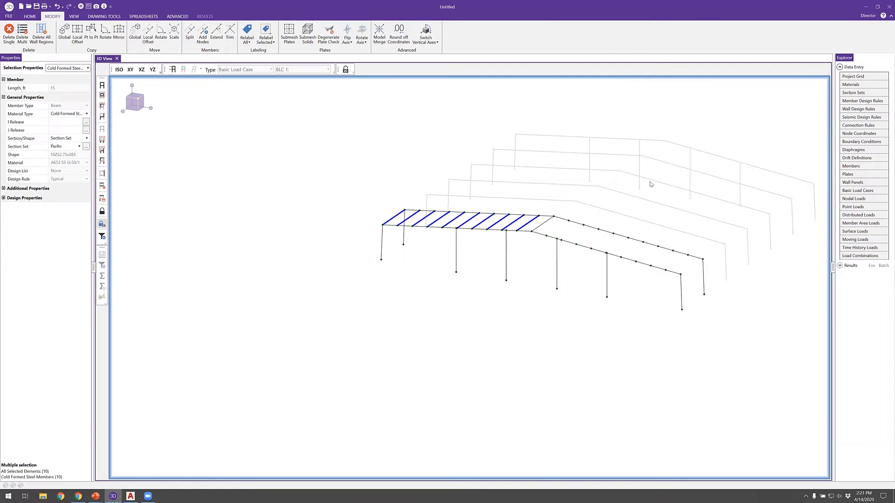
scroll(529, 234, up, 2)
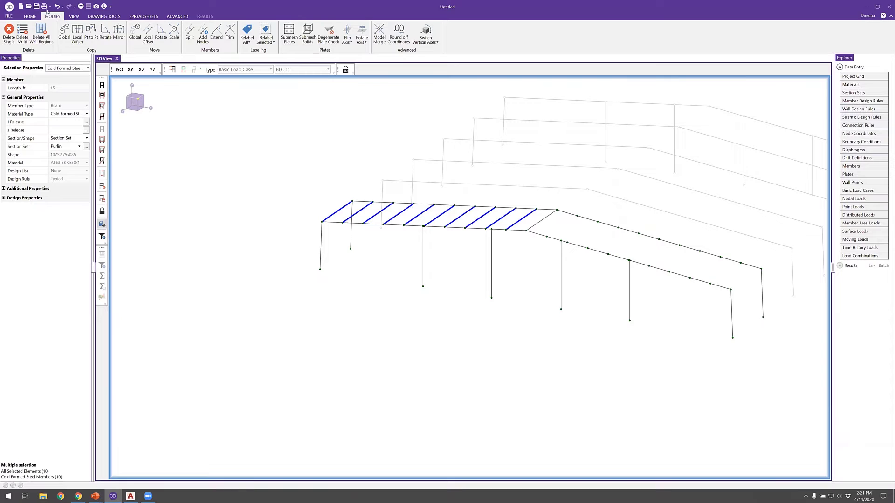
- Turn on the node labels in the model view
click(30, 16)
click(426, 41)
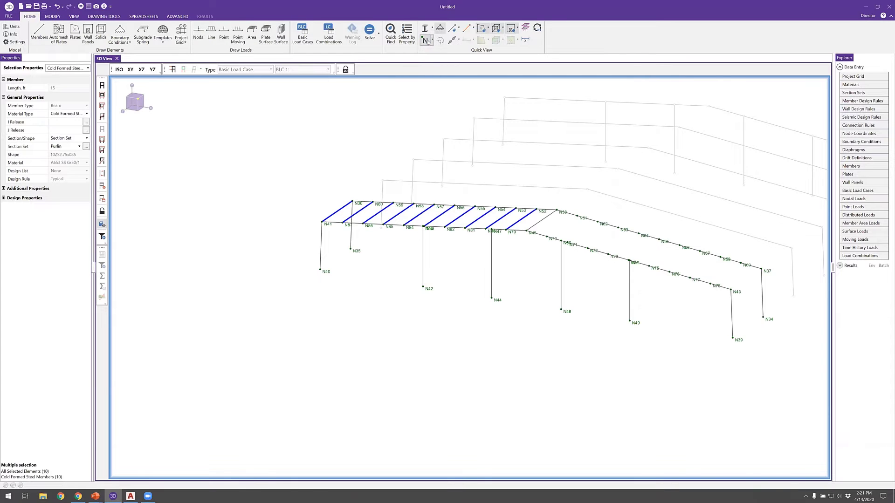
scroll(529, 241, up, 1)
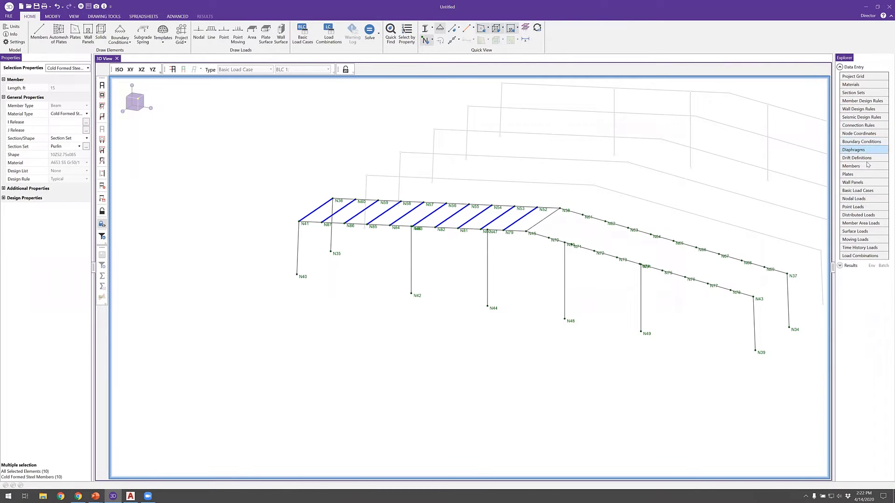
- Look up ridge node N45 in the node coordinates spreadsheet, copy its X coordinate and close the spreadsheet
click(872, 135)
scroll(234, 176, down, 14)
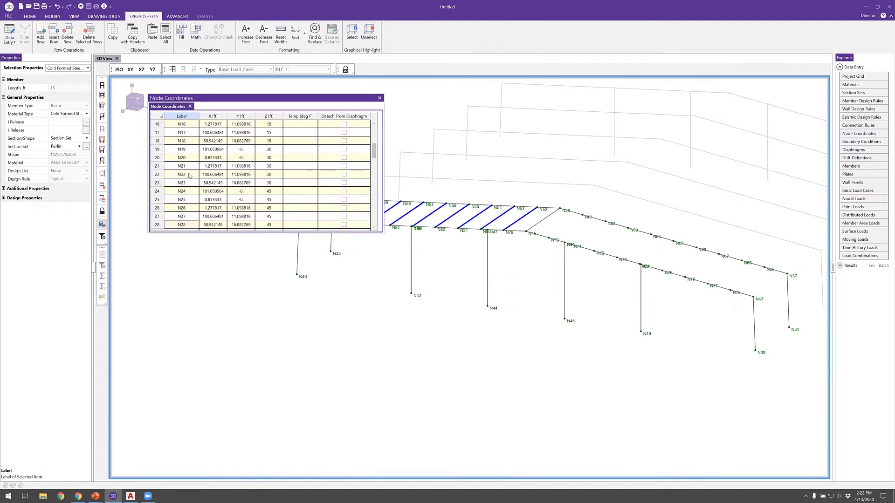
scroll(210, 175, up, 1)
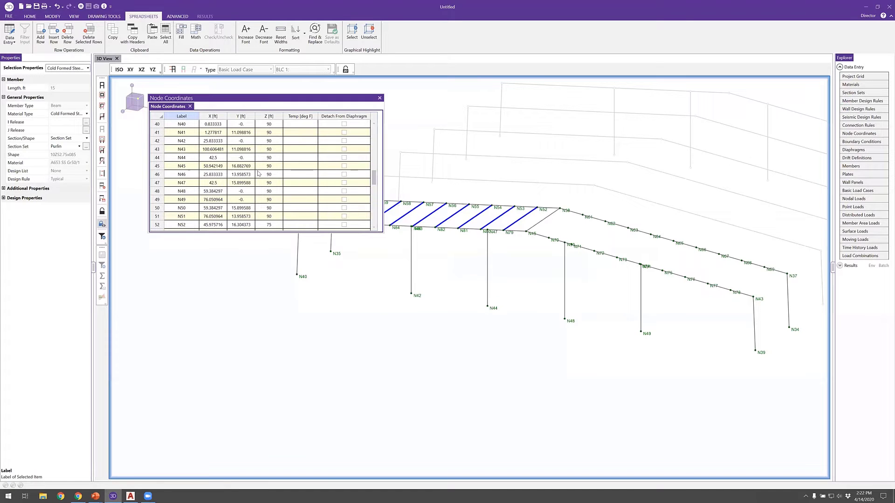
drag(210, 98, 207, 232)
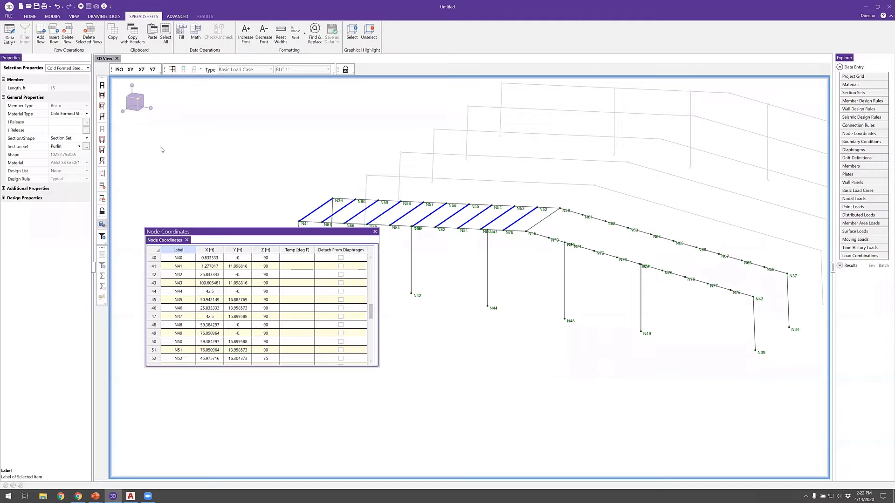
click(544, 208)
click(215, 301)
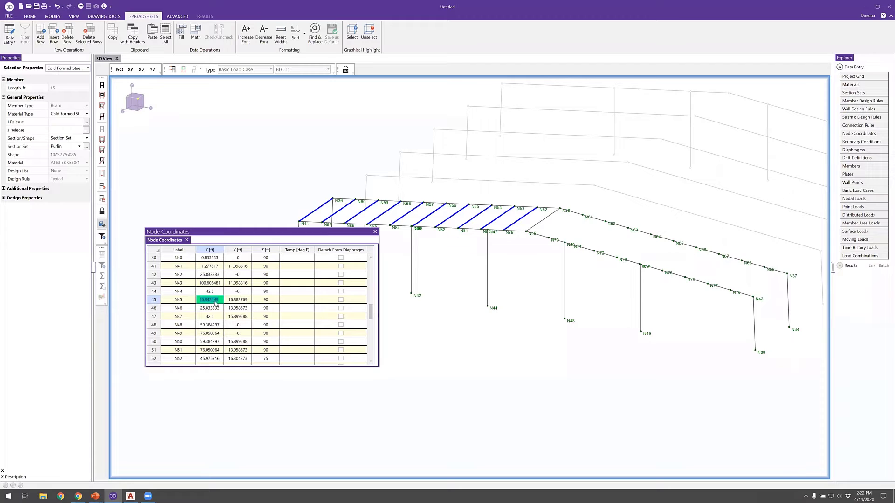
click(376, 232)
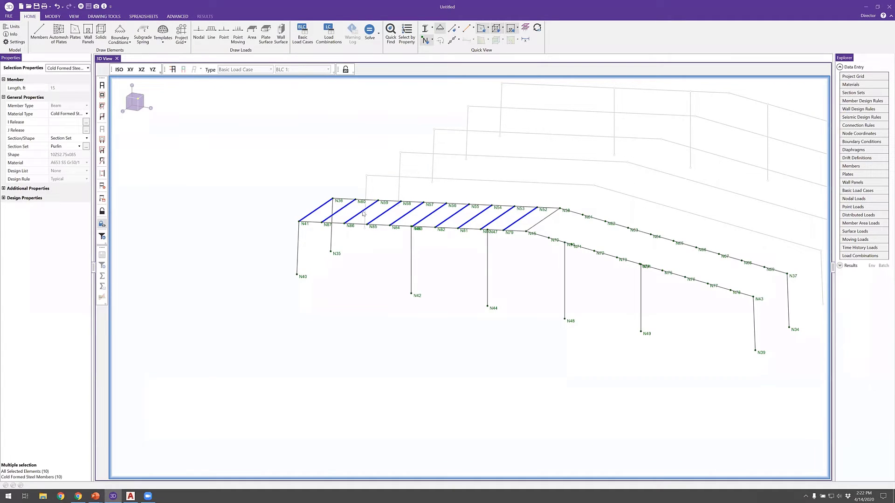
- Mirror-copy the selected purlins about the YZ plane at X location 50.942149 ft onto the opposite roof slope
click(53, 17)
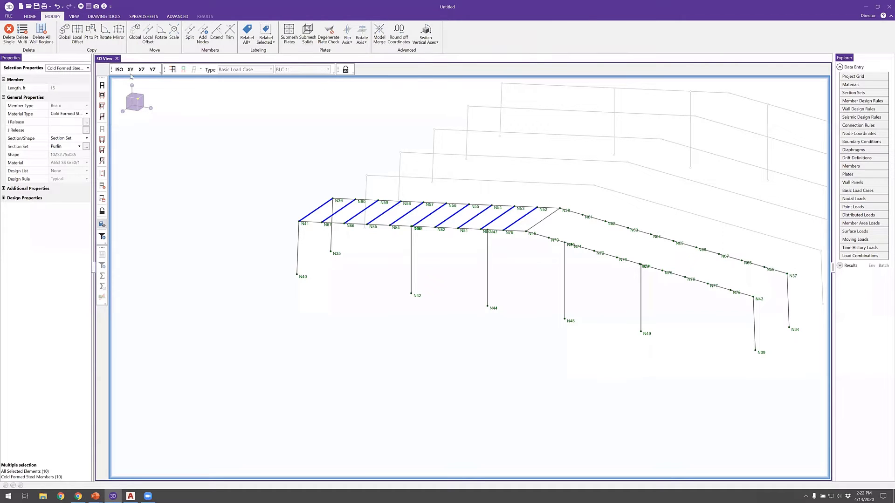
click(119, 32)
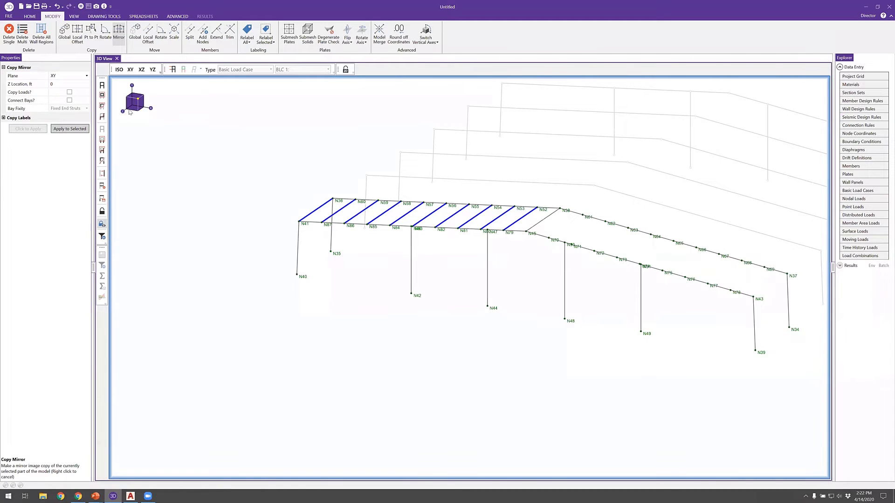
click(85, 76)
click(70, 99)
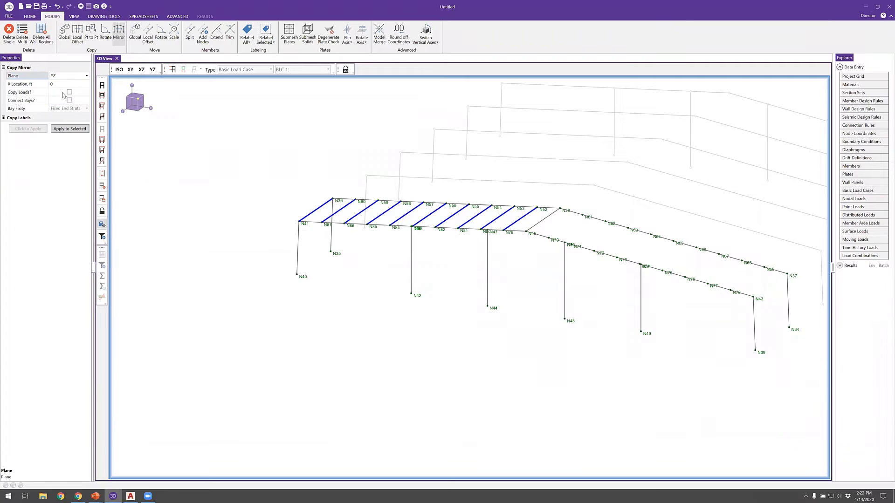
click(61, 84)
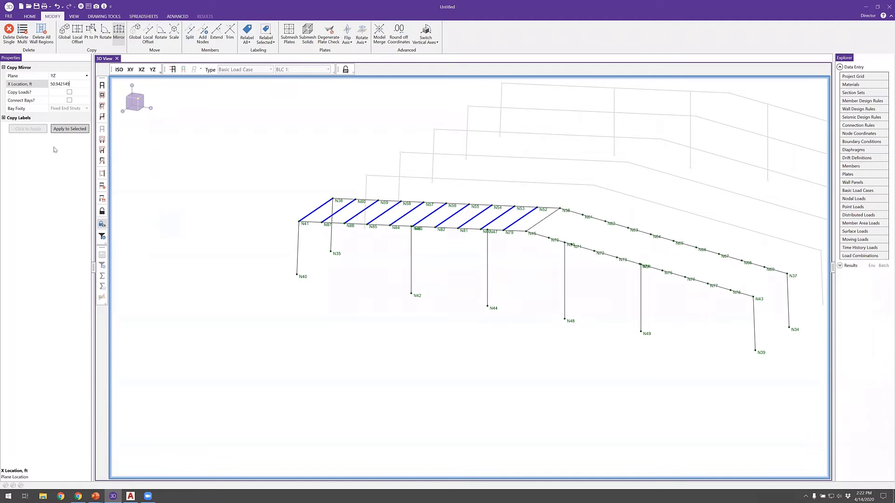
click(63, 130)
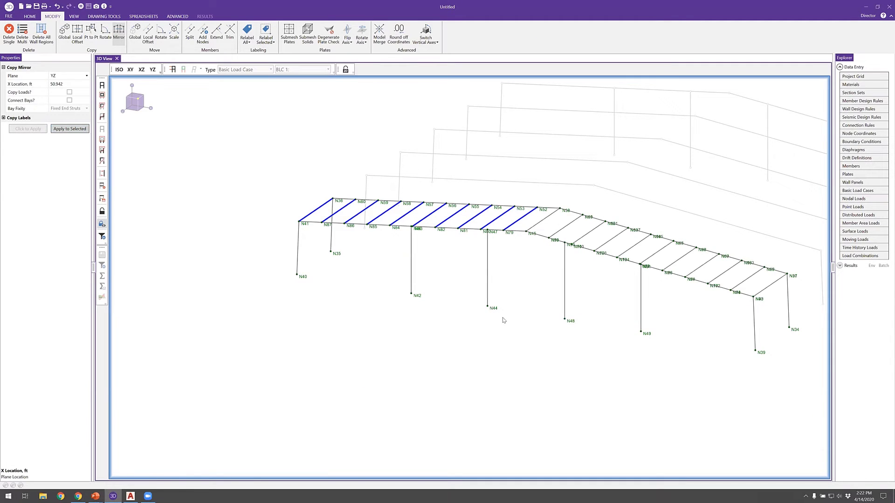
- Examine the rafter node at the first mirrored purlin beyond the ridge for overlapping nodes, then clear the selection
middle_drag(575, 289, 508, 297)
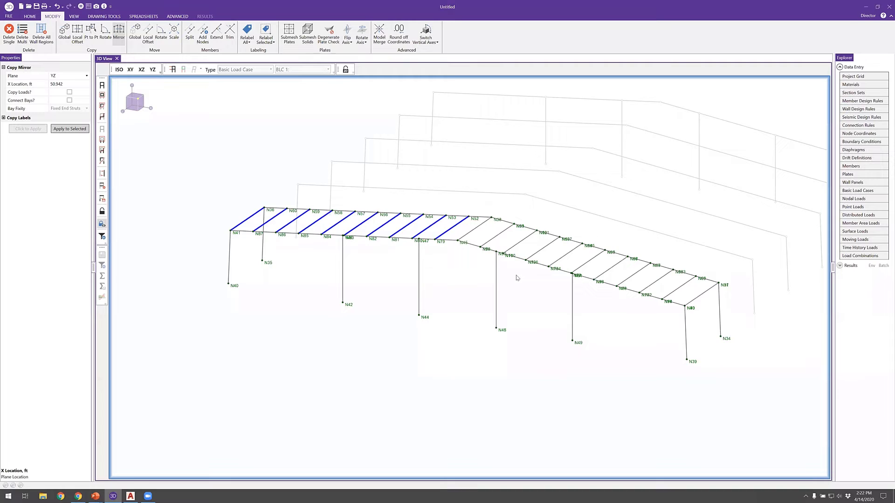
scroll(516, 228, up, 8)
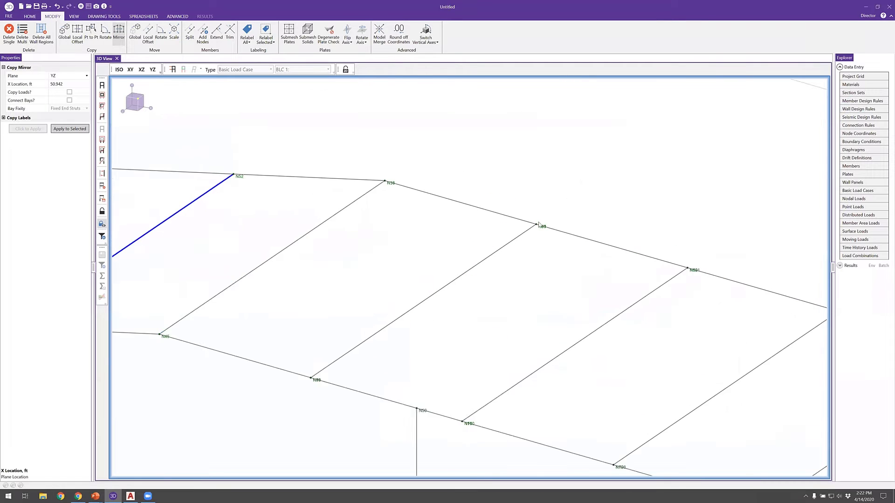
drag(595, 299, 582, 275)
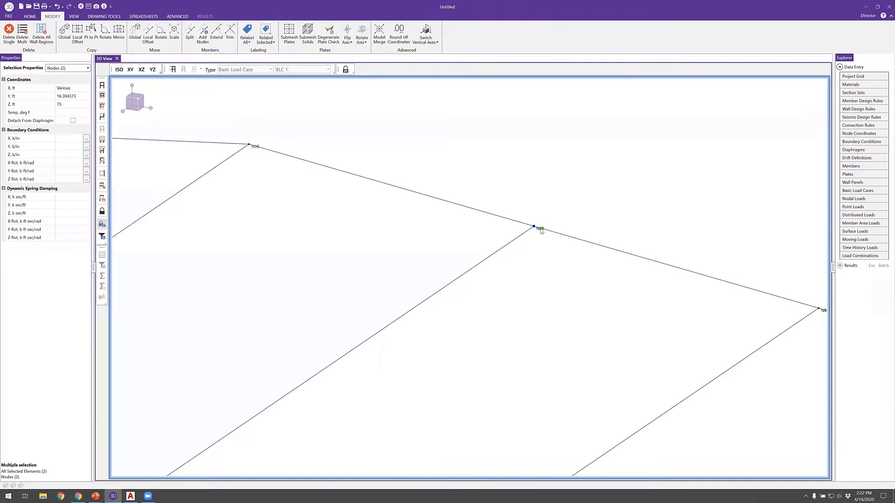
click(425, 104)
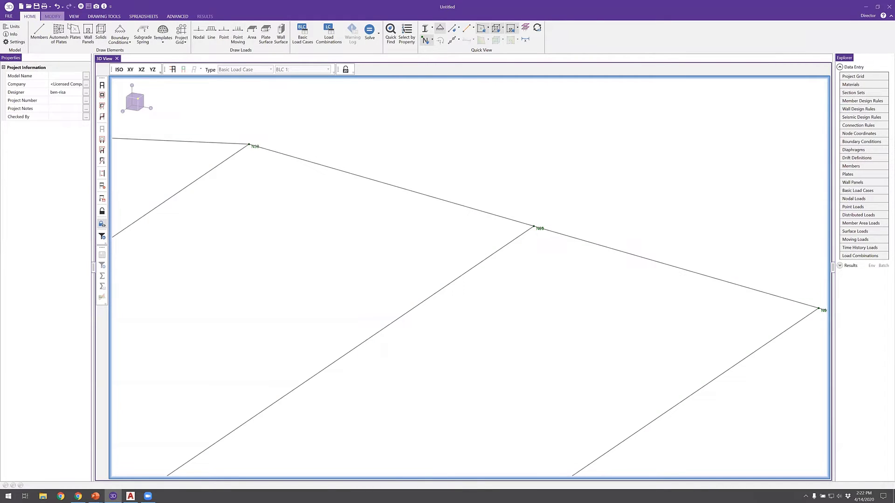
- Run a Model Merge on the whole model with Trim/Extend Crossing Beams and Wall Panels enabled, and dismiss the results
click(52, 17)
click(379, 34)
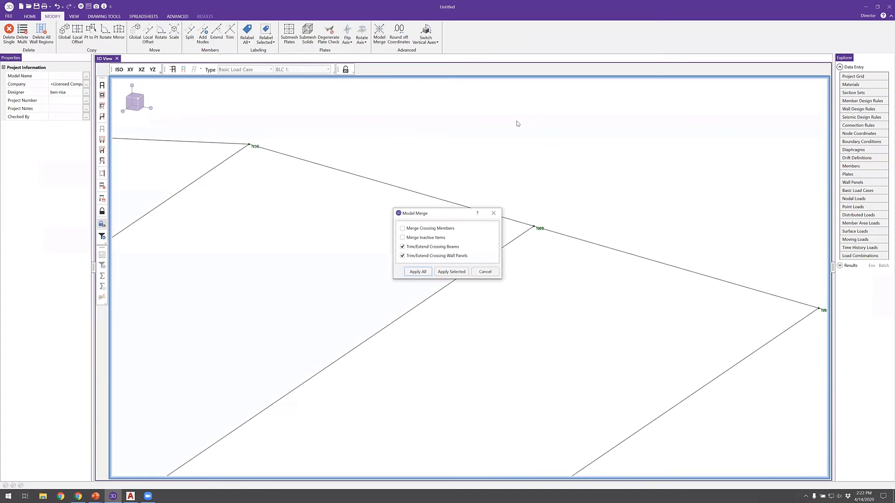
click(418, 272)
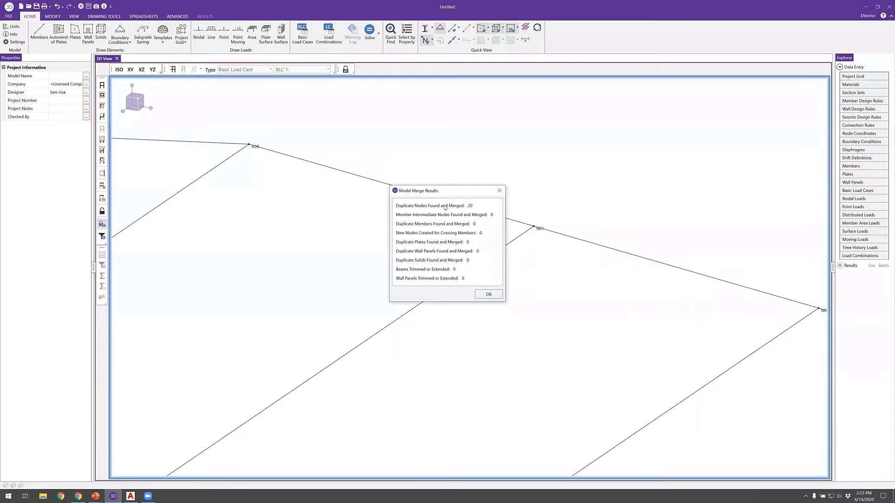
click(488, 295)
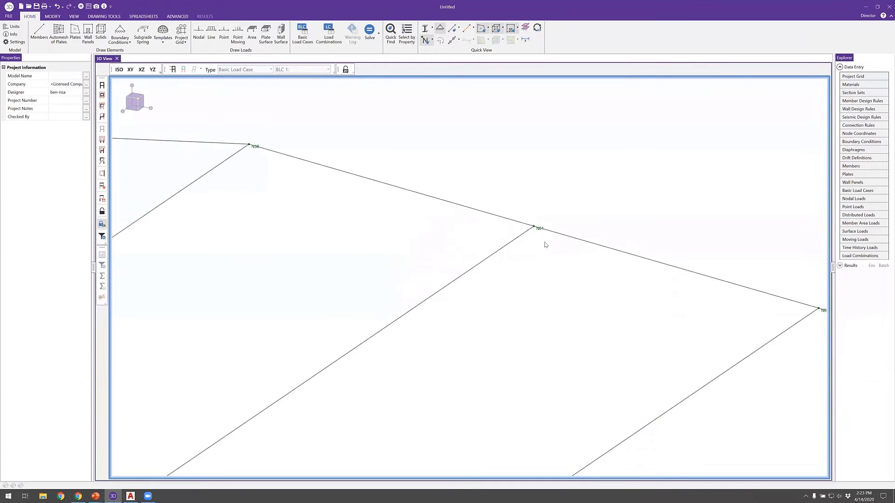
- Check the properties of node N61 at the first mirrored purlin beyond the ridge
scroll(546, 258, down, 8)
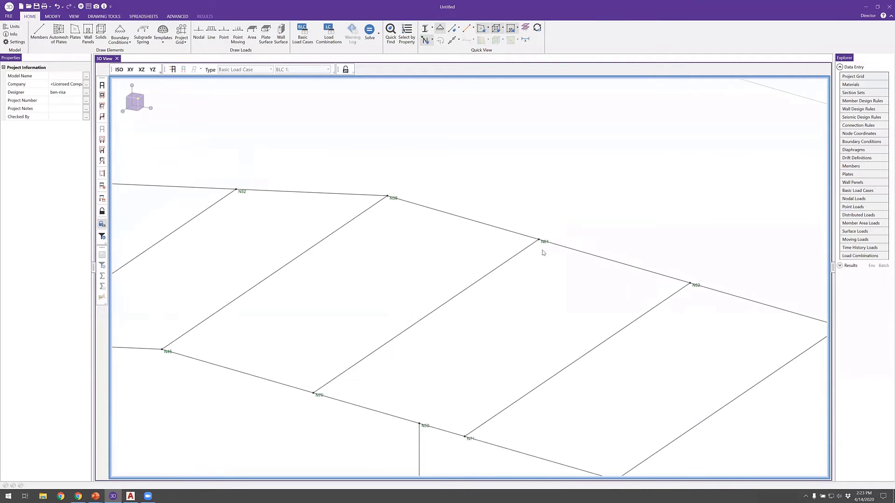
click(547, 252)
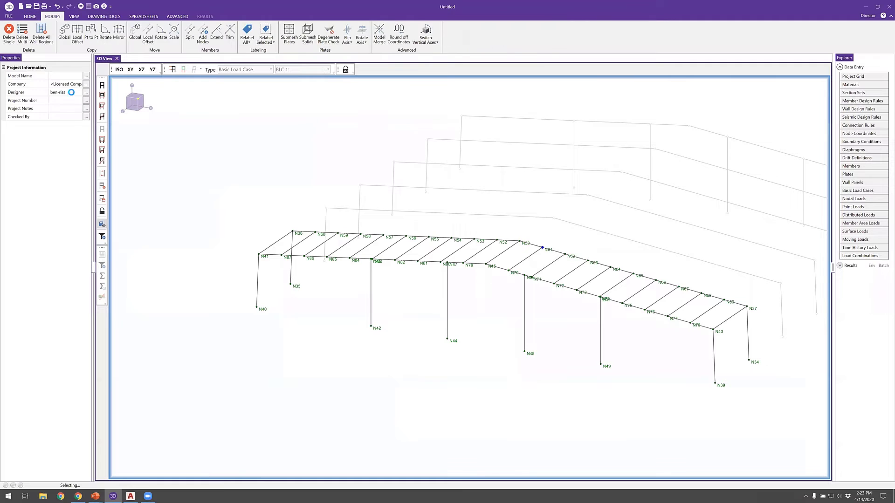
scroll(618, 229, down, 3)
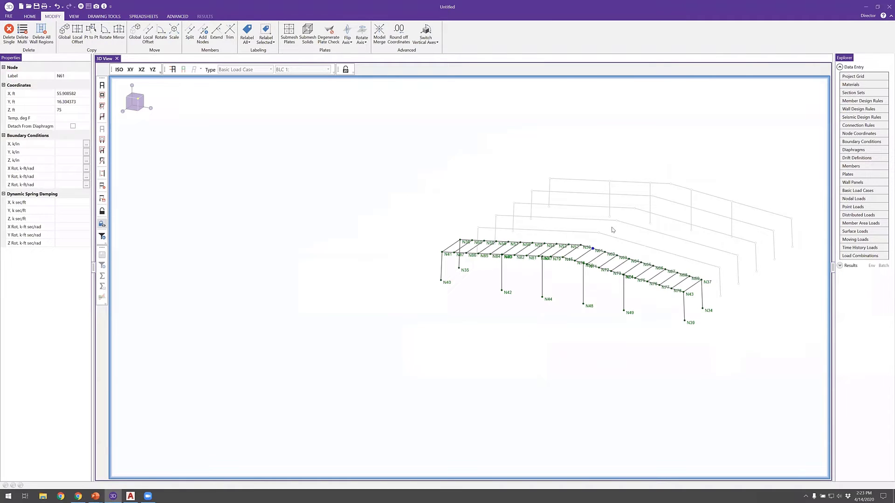
click(600, 239)
- Reactivate all the frames and select every purlin in the end bay on both roof slopes
shift+middle_drag(600, 234, 474, 243)
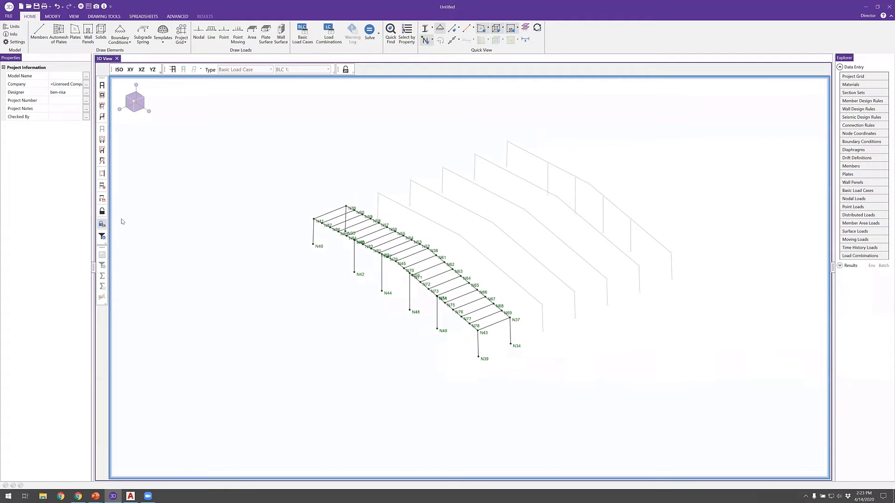
shift+middle_drag(535, 256, 519, 259)
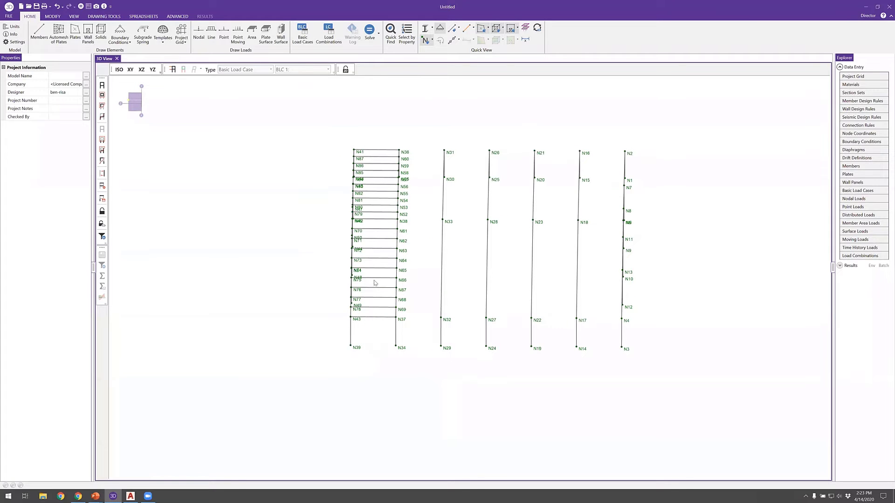
right_drag(386, 345, 374, 188)
click(372, 118)
right_click(372, 120)
right_click(276, 165)
click(221, 175)
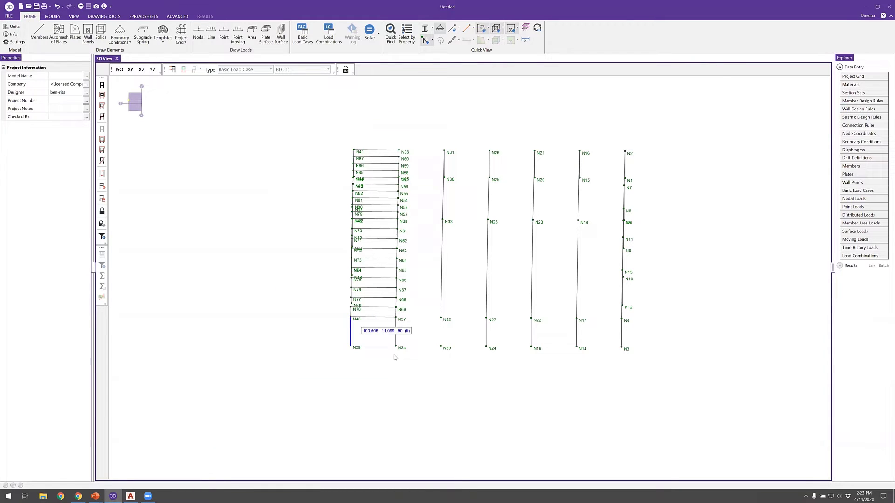
drag(392, 116, 448, 296)
shift+middle_drag(471, 310, 437, 299)
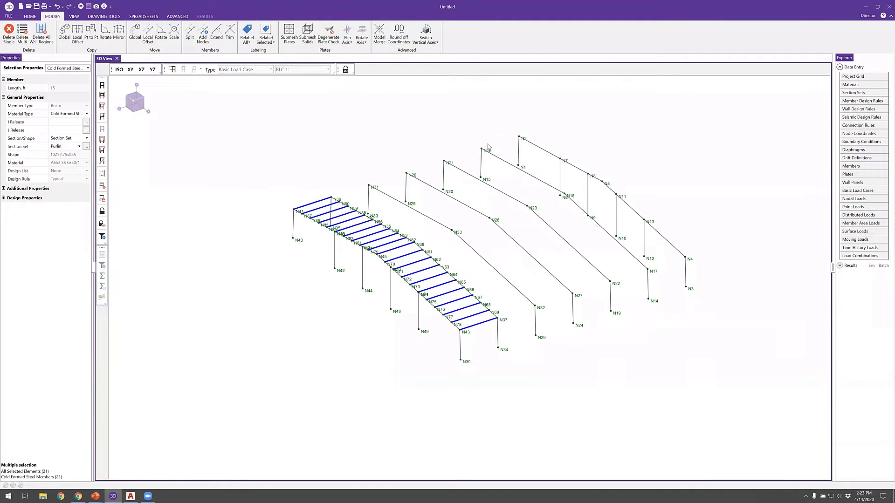
- Copy the selected purlins globally with a Z increment of 5@-15 to fill the remaining bays, and clear the selection
click(67, 92)
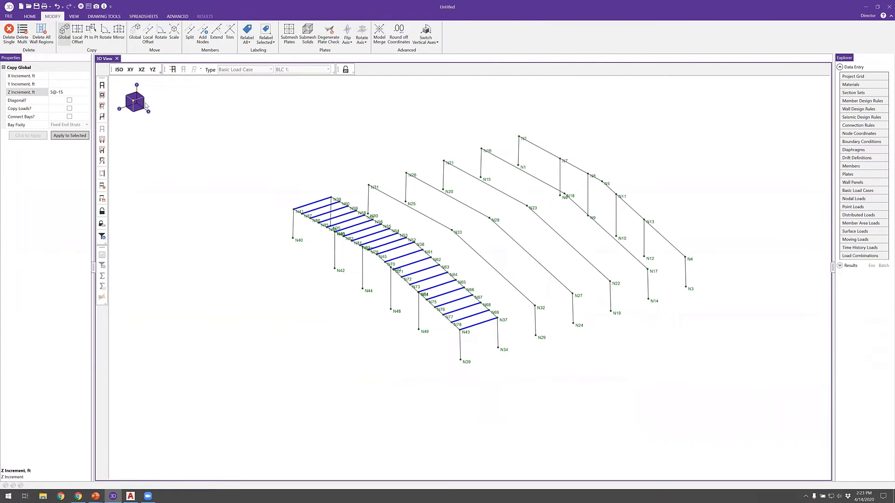
click(70, 136)
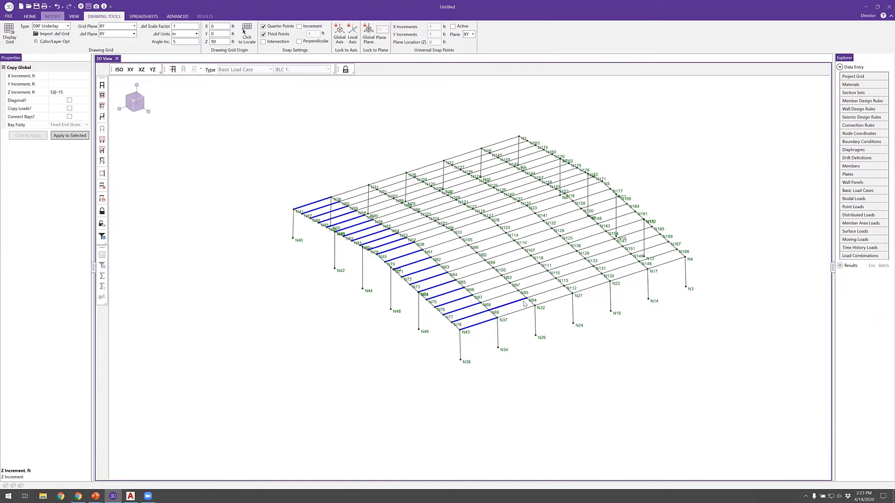
key(Escape)
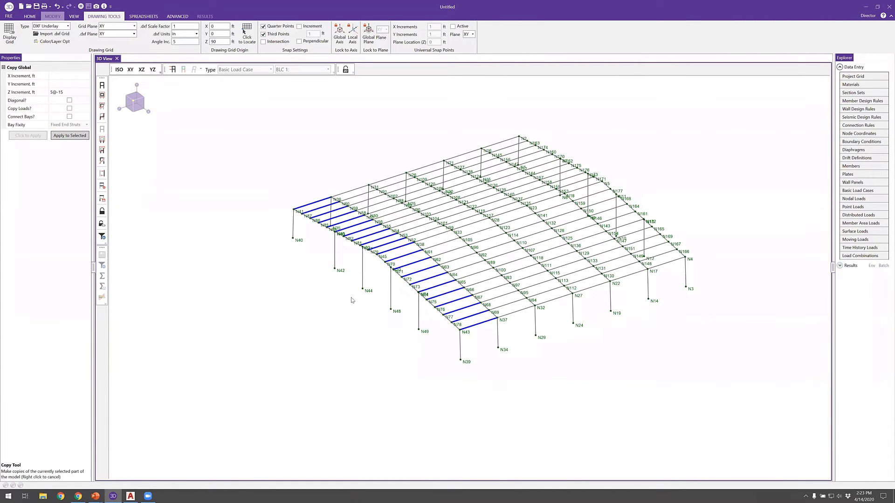
click(418, 267)
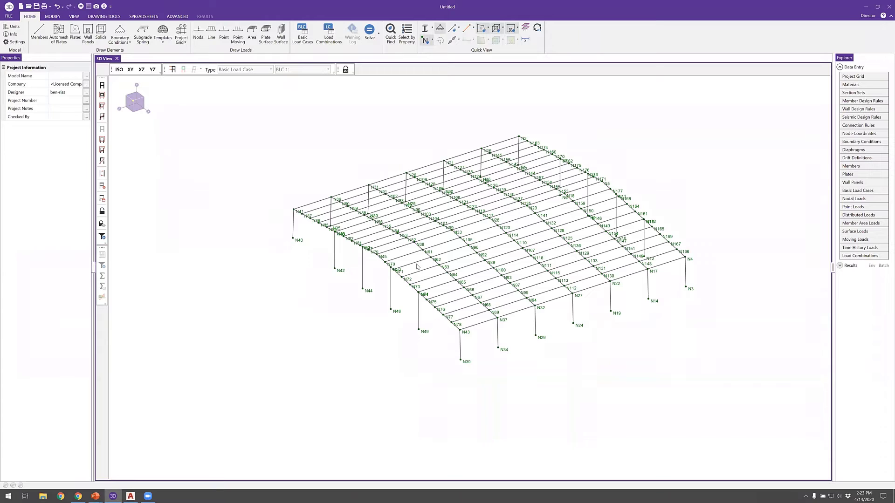
middle_drag(421, 231, 426, 247)
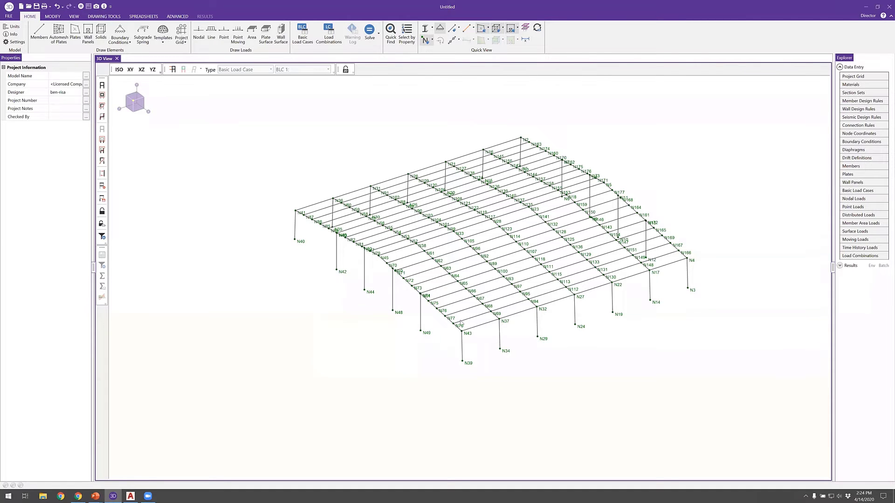
- Check the end release options of a purlin in the second bay without applying any release
scroll(479, 313, up, 4)
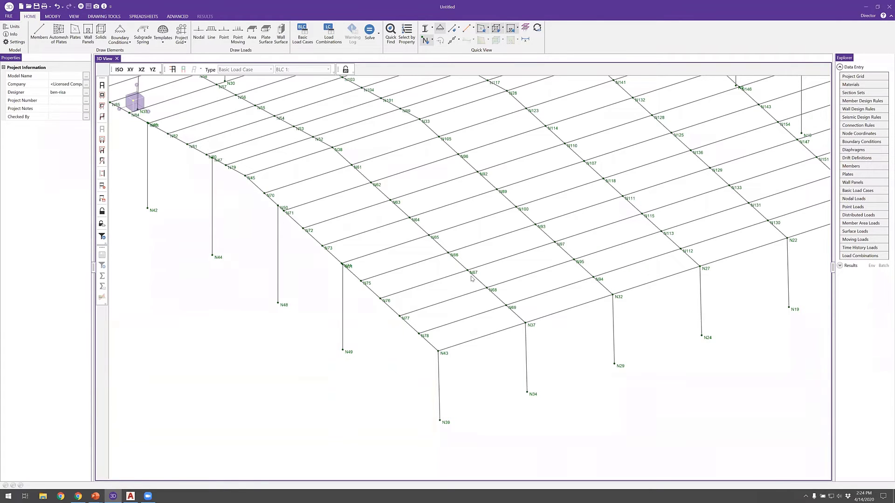
scroll(472, 279, down, 3)
click(498, 287)
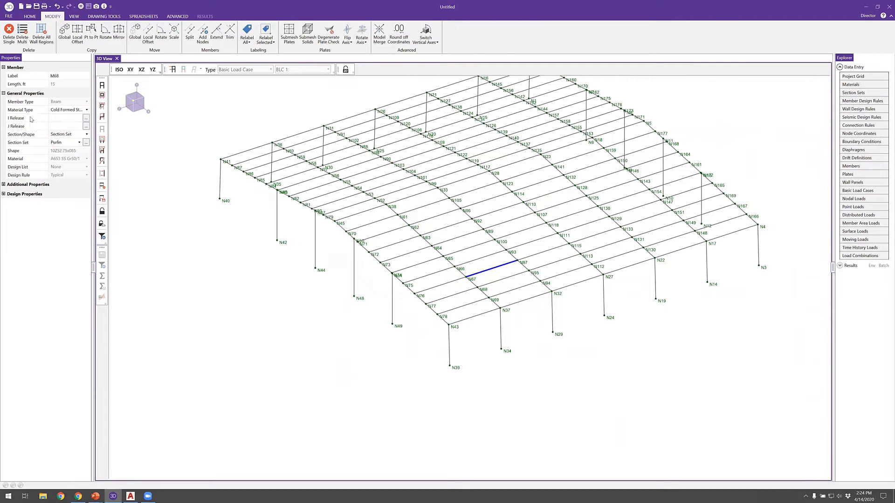
click(86, 118)
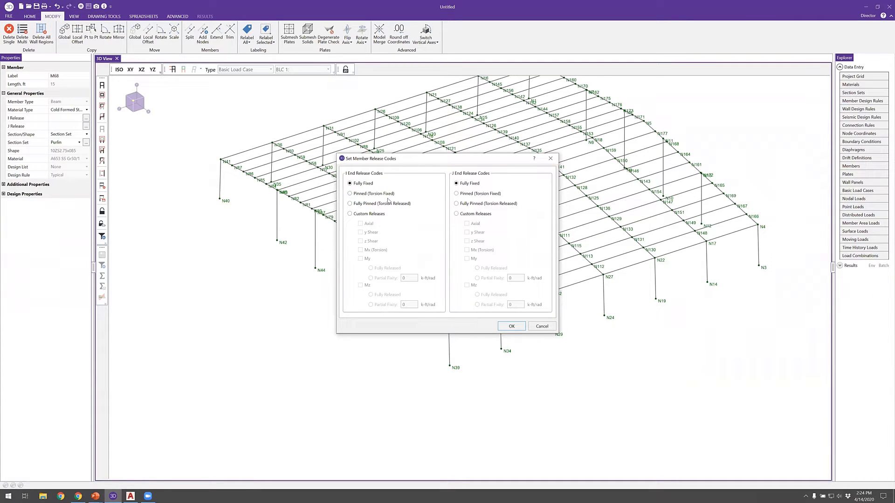
click(541, 326)
scroll(539, 288, down, 4)
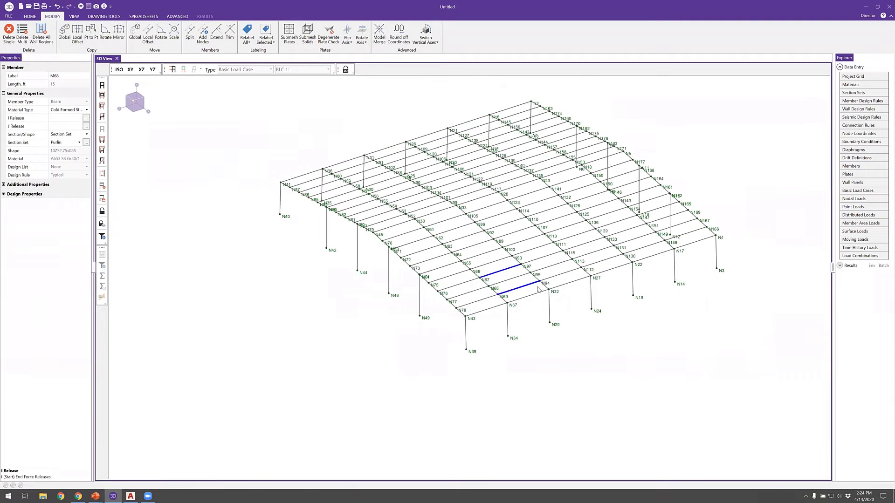
click(567, 307)
middle_drag(567, 307, 546, 312)
right_click(547, 309)
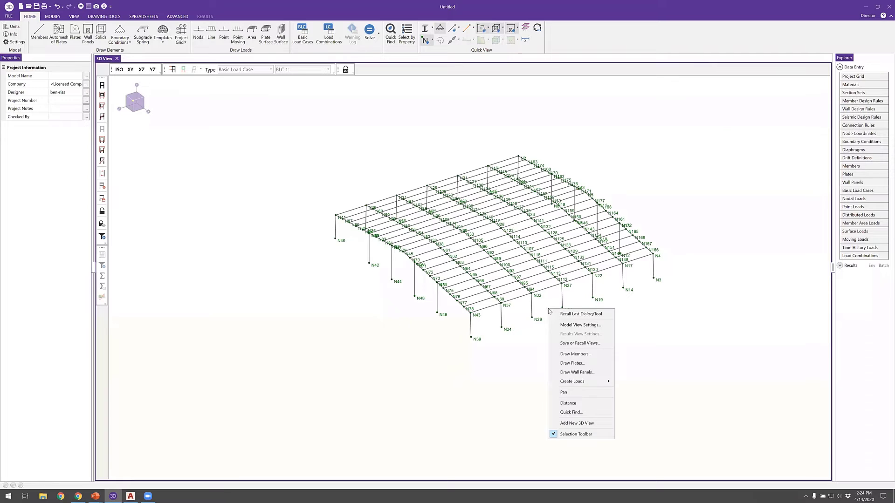
click(557, 295)
shift+middle_drag(746, 229, 422, 345)
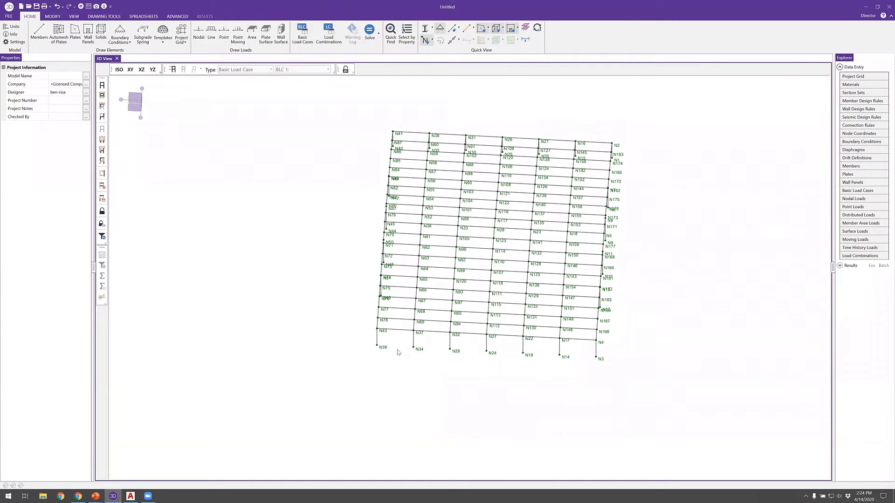
drag(410, 107, 405, 351)
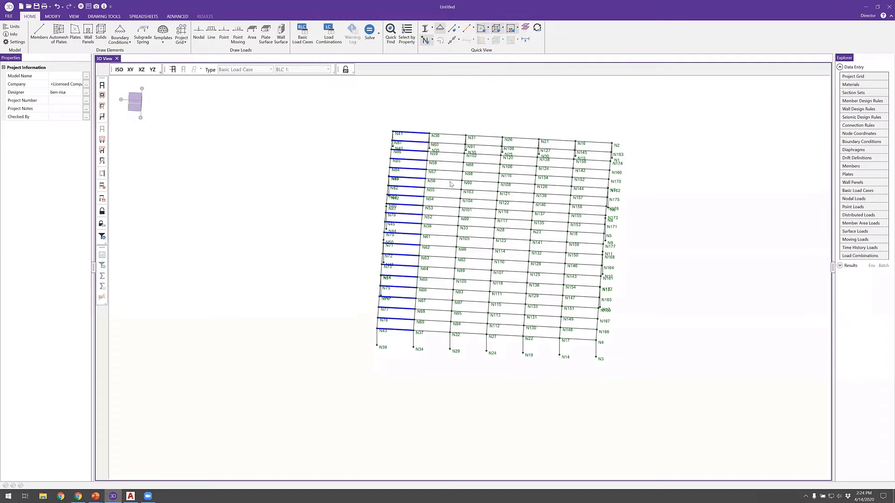
shift+middle_drag(476, 249, 481, 245)
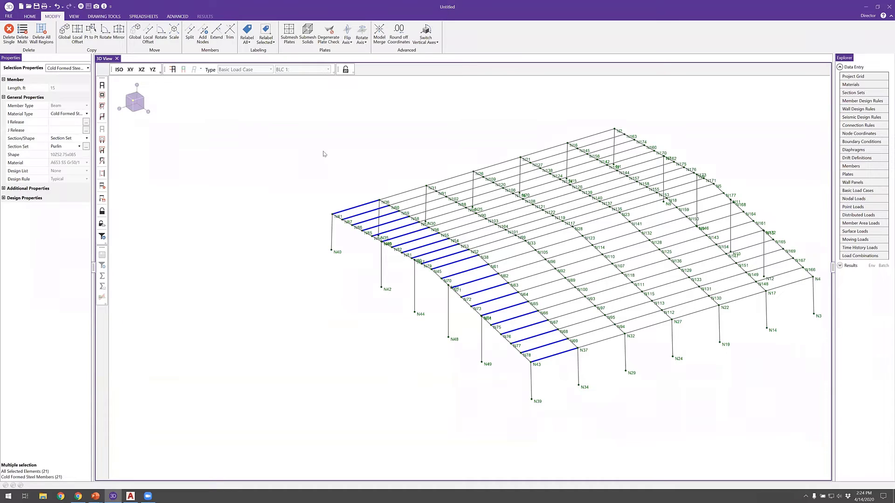
click(351, 166)
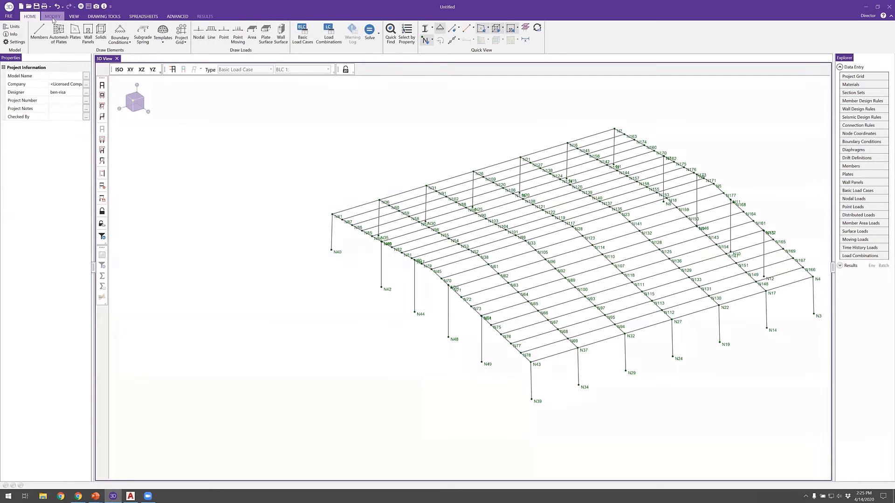
- Color-code the members by Physical Segments
click(474, 29)
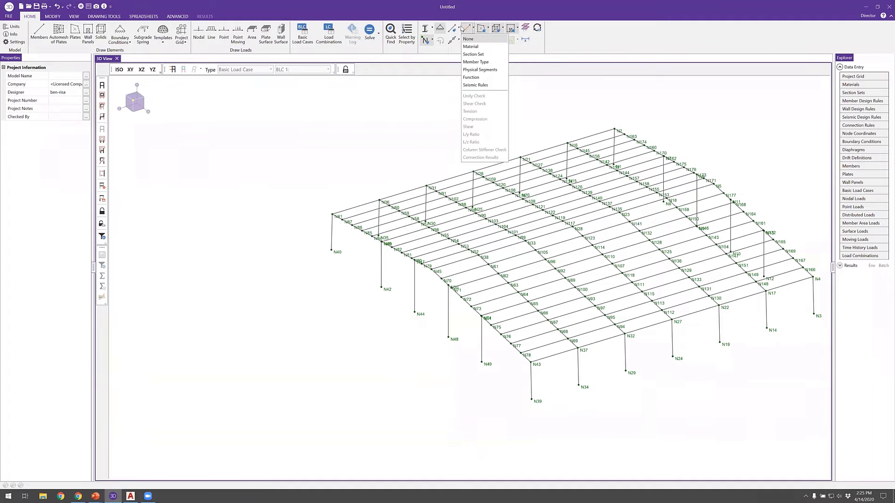
click(458, 29)
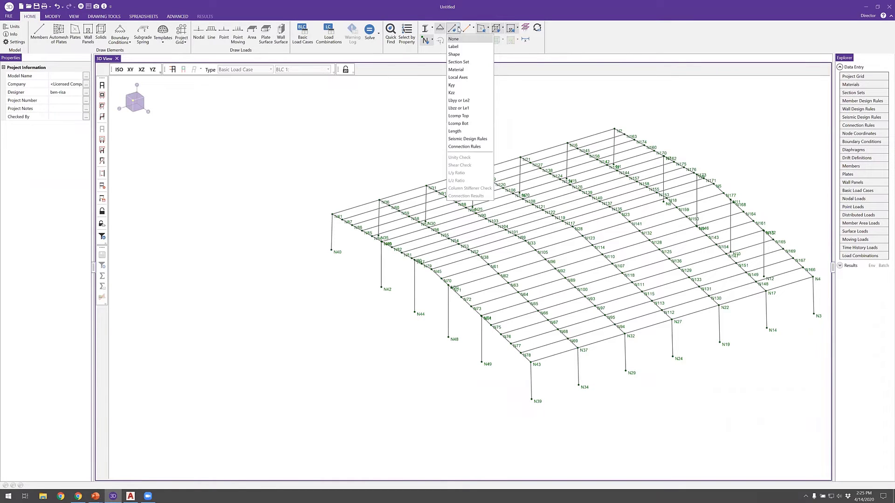
click(480, 32)
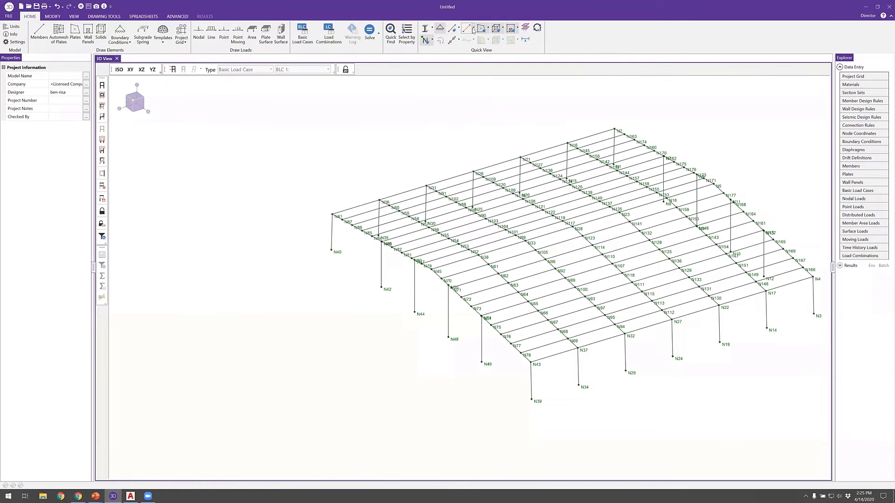
click(473, 30)
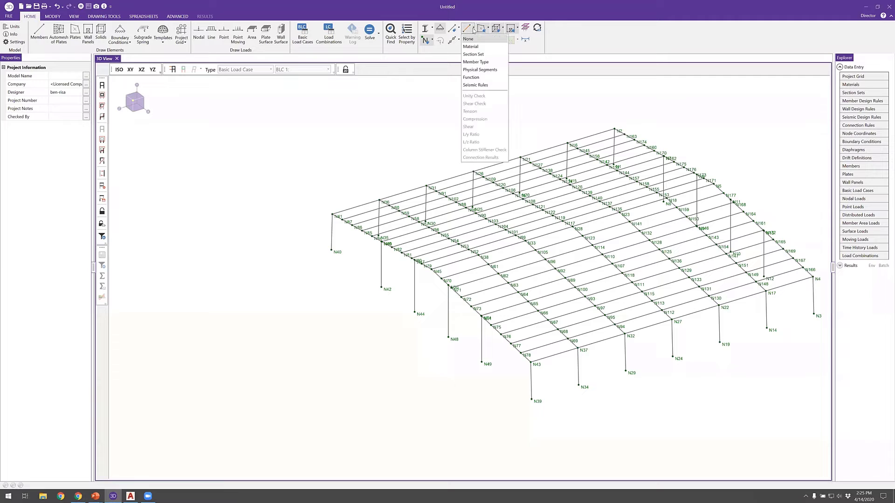
click(480, 70)
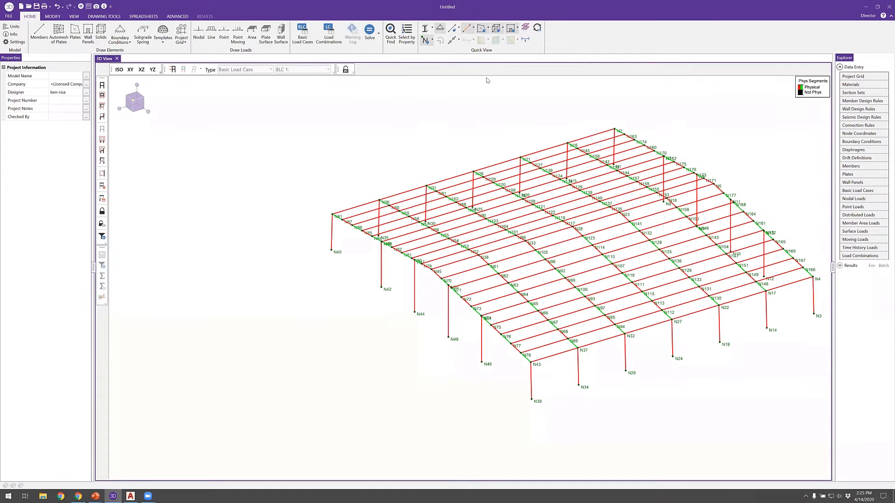
- Color-code the members by I and J ends and examine the end orientation of the purlins
click(474, 30)
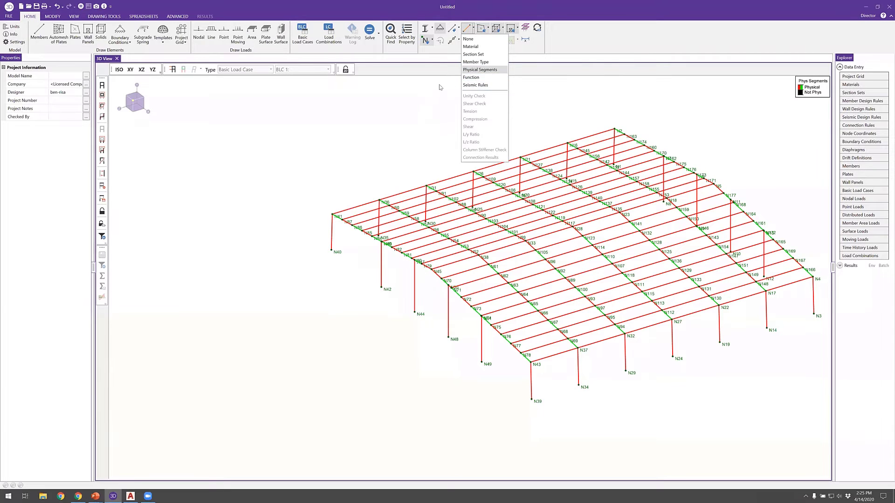
click(467, 29)
click(460, 42)
click(467, 74)
scroll(330, 219, up, 2)
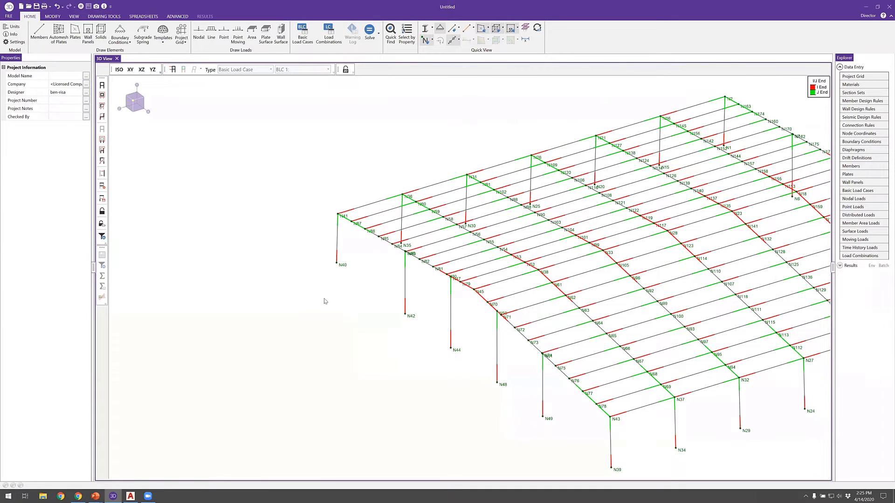
scroll(324, 301, down, 1)
scroll(409, 302, down, 1)
scroll(410, 301, down, 1)
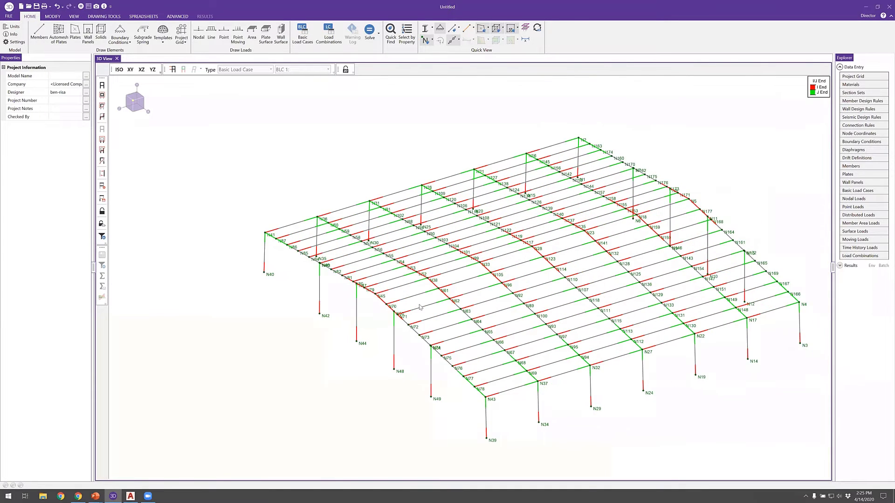
scroll(427, 326, down, 1)
scroll(423, 325, down, 1)
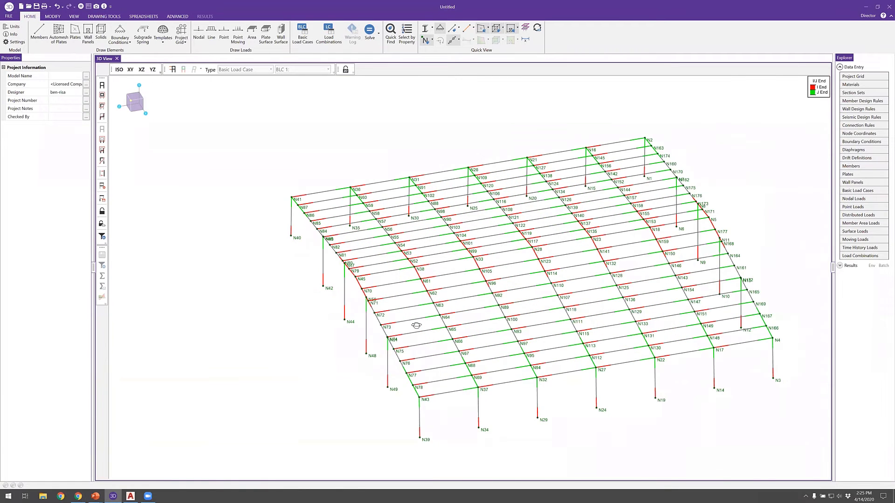
- Select all purlins in the end bay between N43 and N37, set their I ends to Pinned (Torsion Fixed), and clear the selection
click(141, 70)
drag(367, 140, 367, 136)
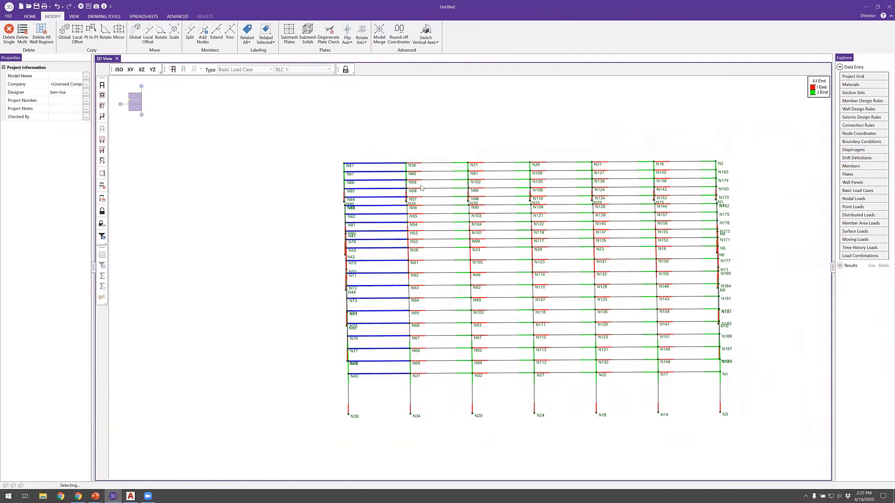
click(369, 193)
click(513, 326)
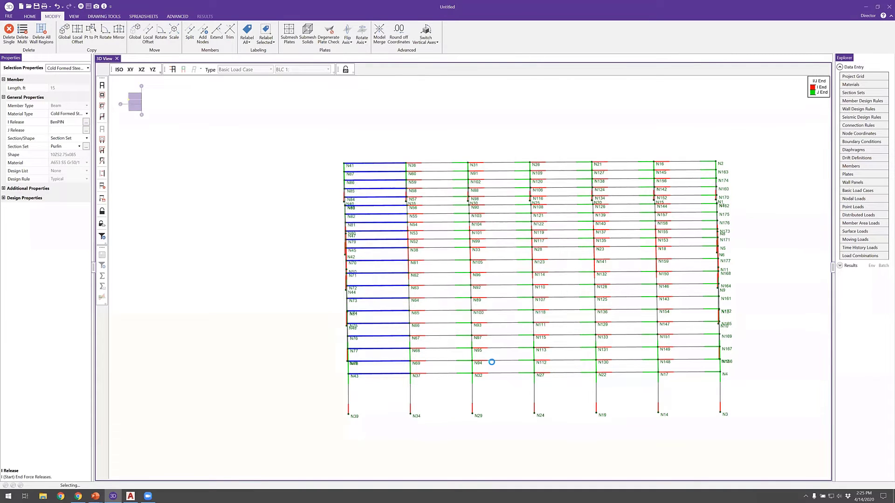
key(Home)
scroll(254, 236, up, 3)
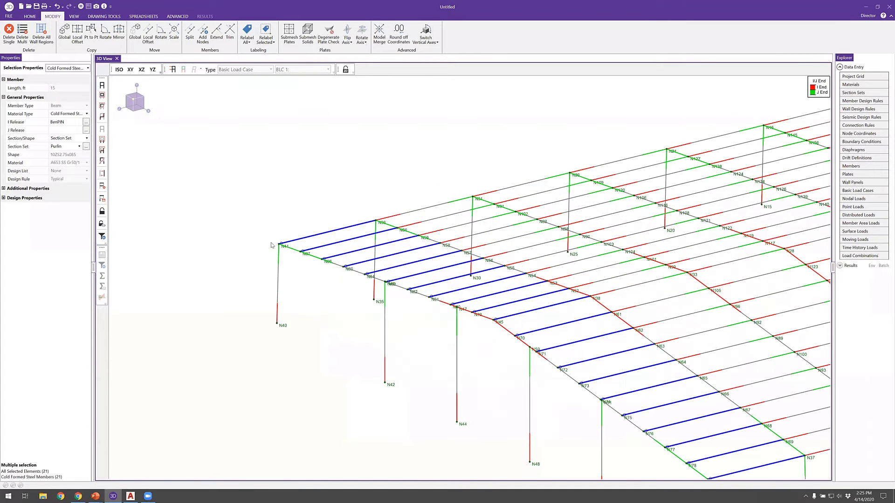
key(Escape)
- Select all purlins in the opposite end bay between N17 and N4 and set their J ends to Pinned (Torsion Fixed)
key(Home)
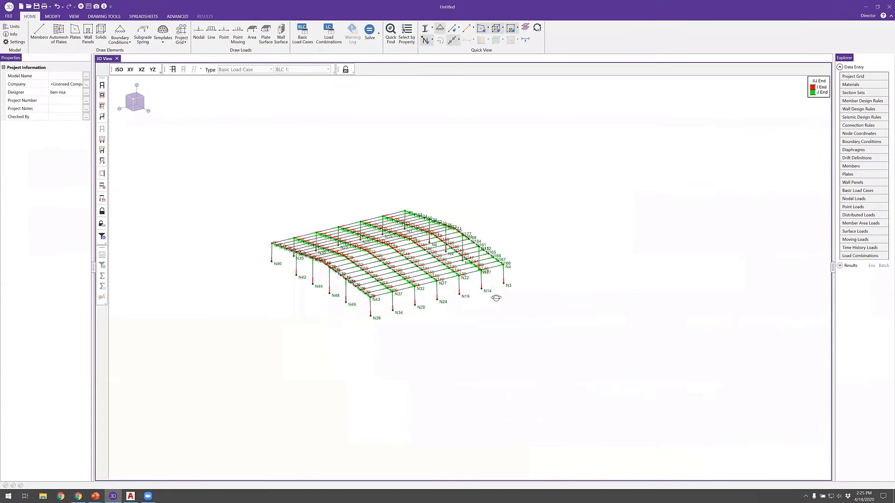
key(F8)
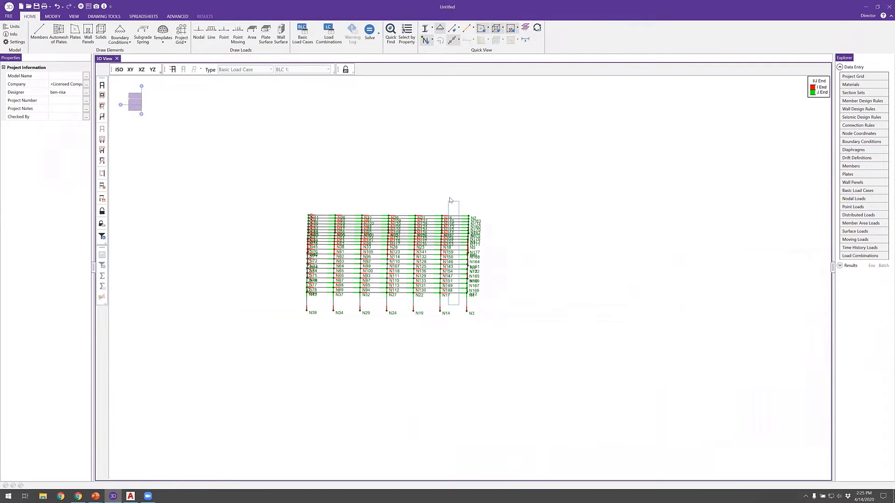
drag(454, 204, 466, 226)
scroll(456, 193, up, 3)
click(86, 131)
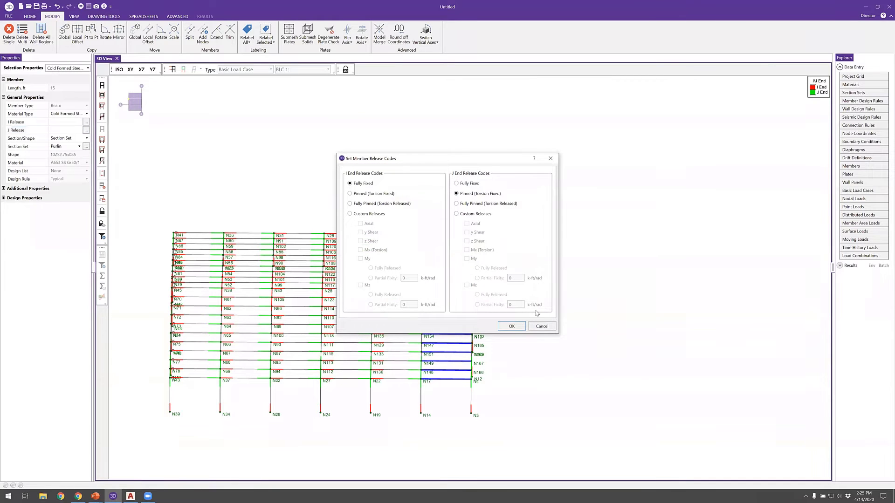
click(511, 326)
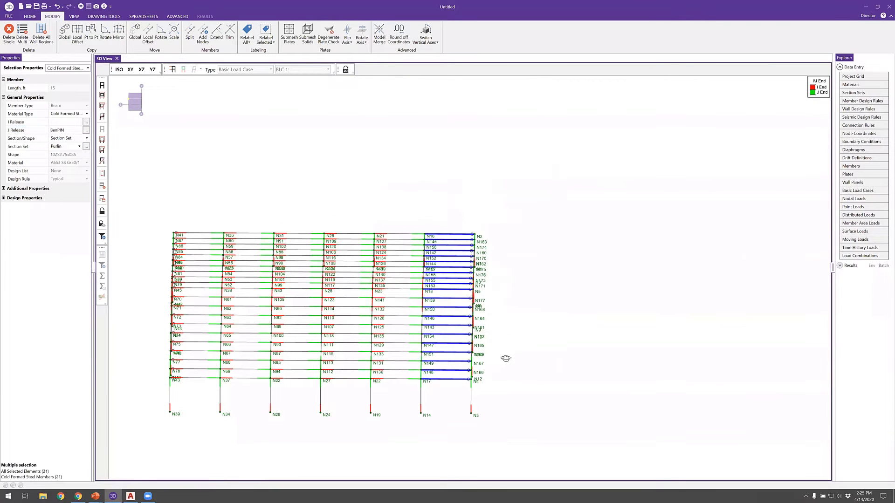
- Turn off the I/J end coloring of the members and clear the purlin selection
middle_drag(506, 358, 466, 242)
click(28, 17)
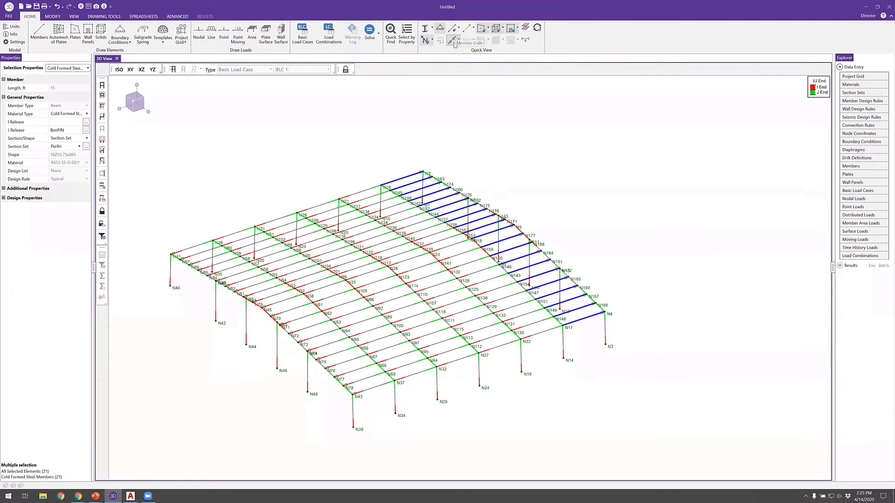
click(454, 42)
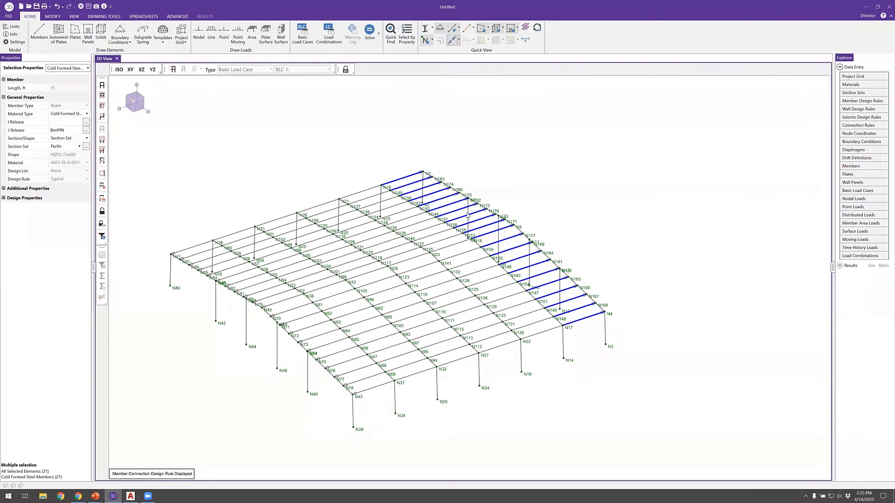
click(430, 116)
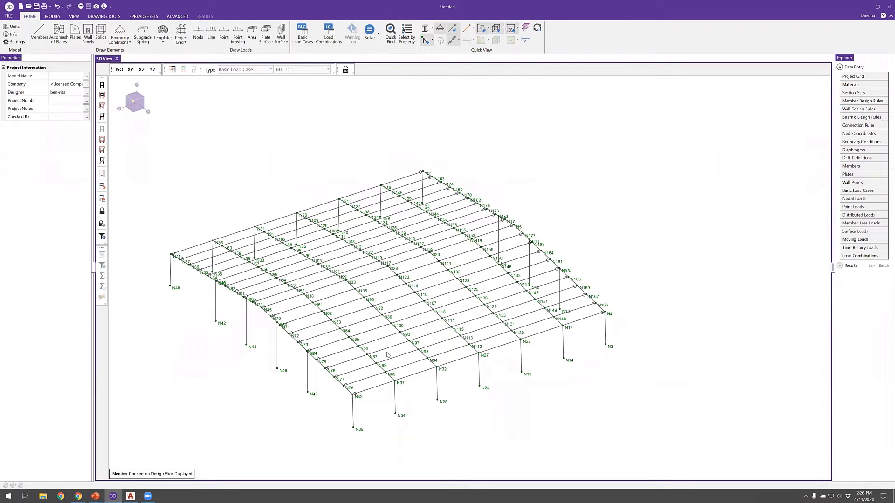
- Render the members as full shapes and examine the Z purlins' position against the rafter near the eave in elevation
shift+middle_drag(210, 306, 216, 302)
scroll(189, 289, up, 3)
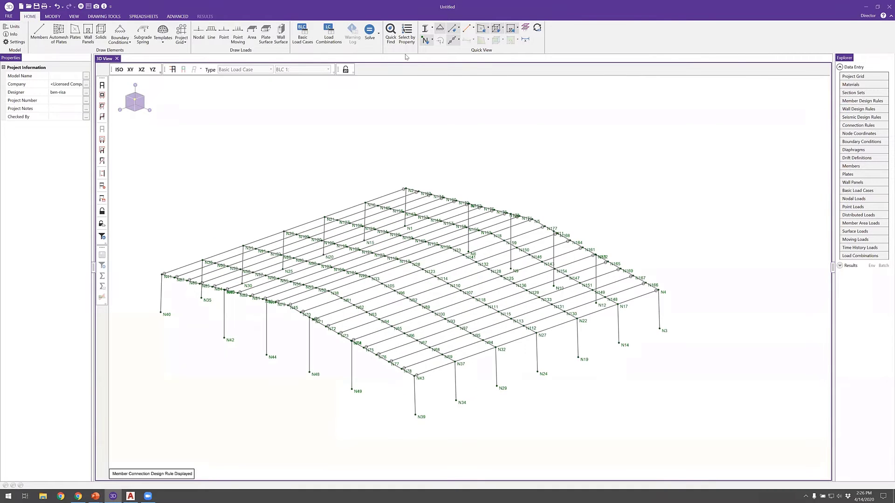
click(425, 30)
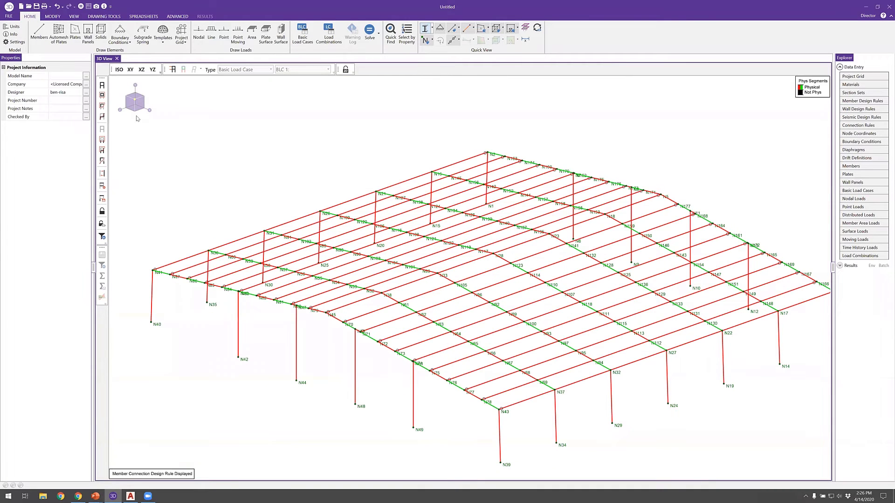
click(142, 69)
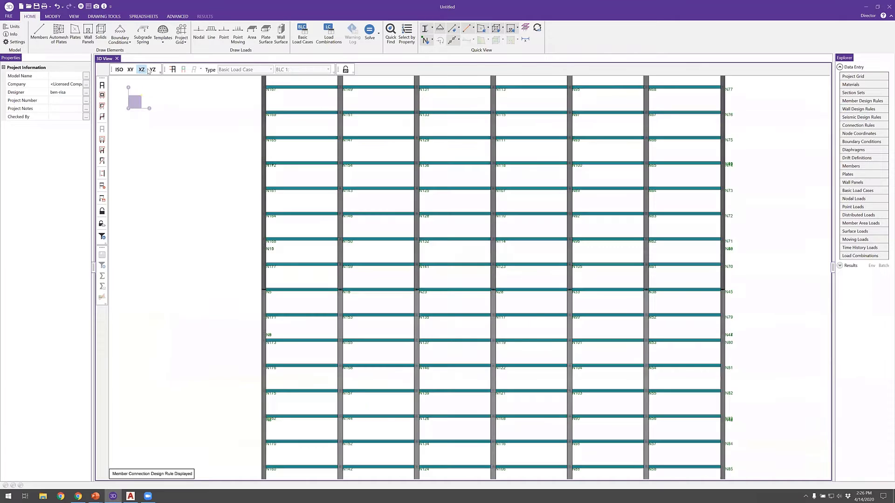
middle_drag(327, 233, 382, 262)
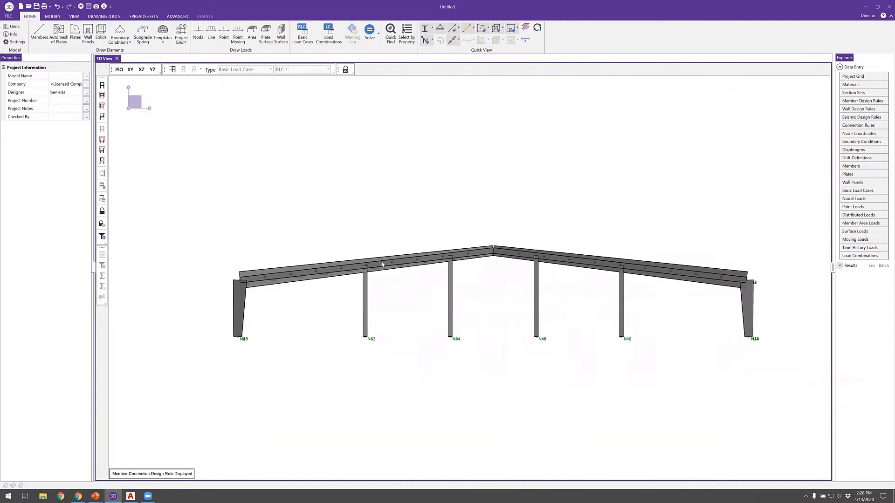
scroll(236, 286, up, 4)
scroll(275, 293, up, 2)
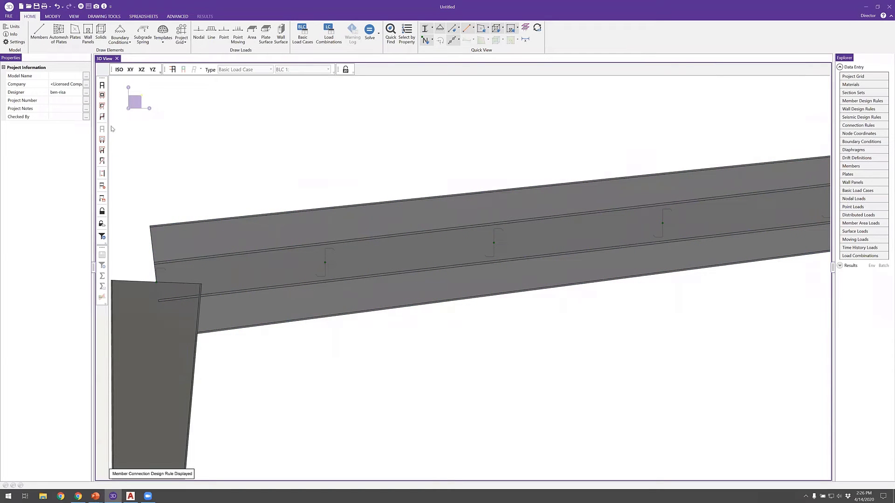
- Set the transparency of the rendered members to 80 in the model view settings
click(74, 16)
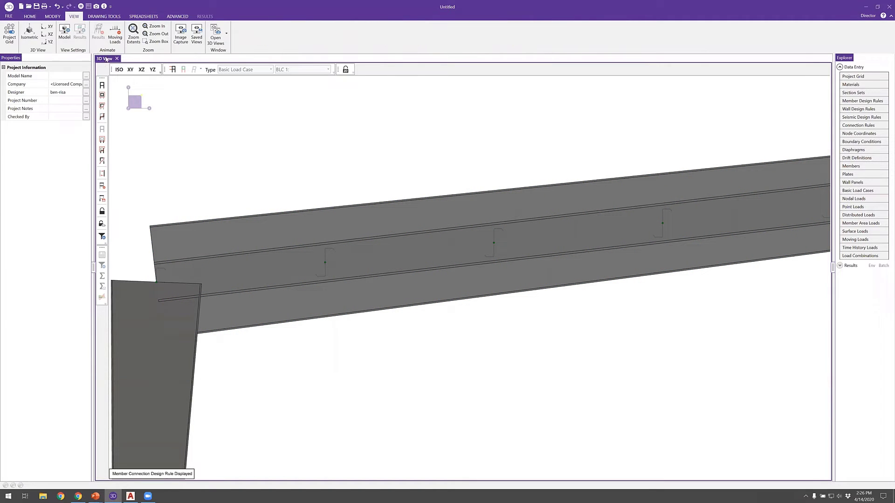
click(65, 32)
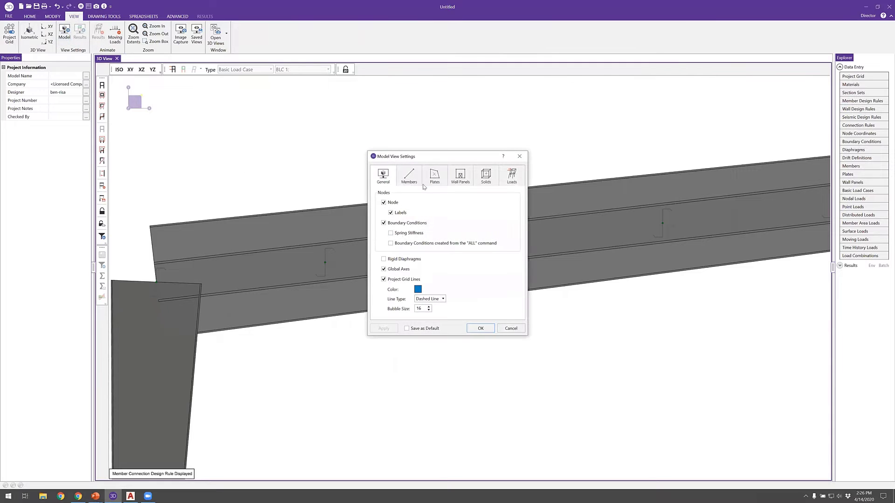
click(409, 176)
drag(452, 294, 468, 295)
click(391, 328)
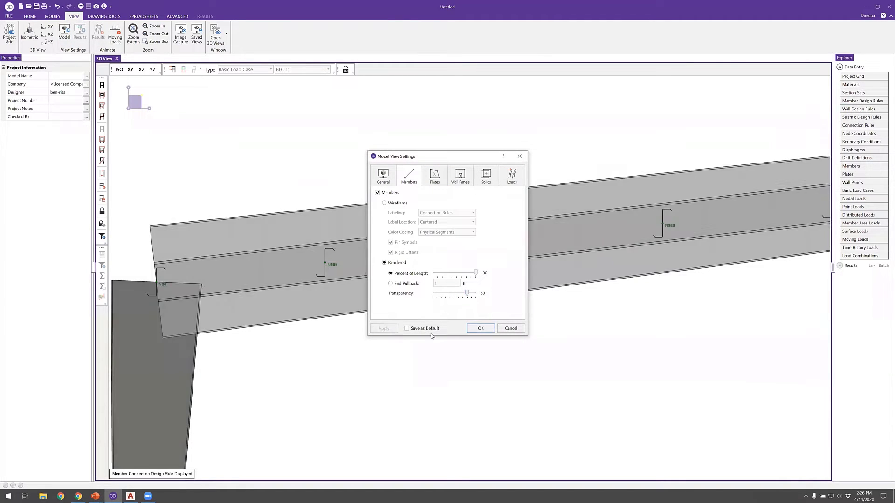
click(481, 329)
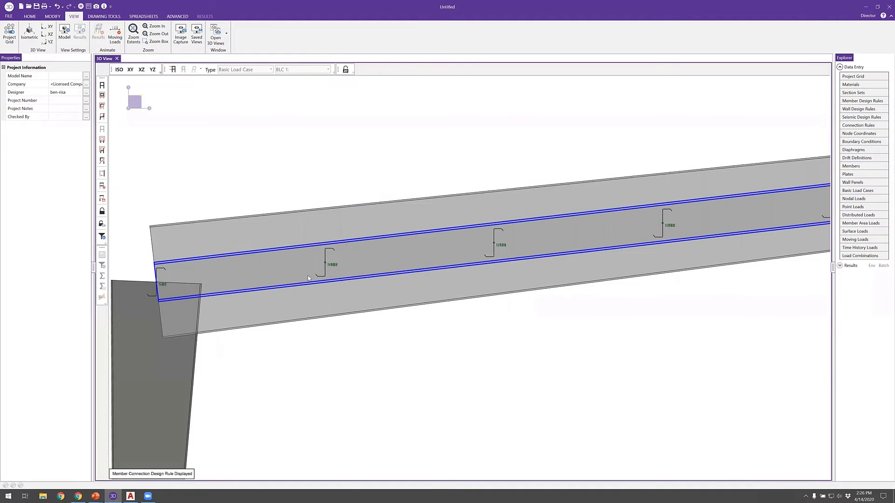
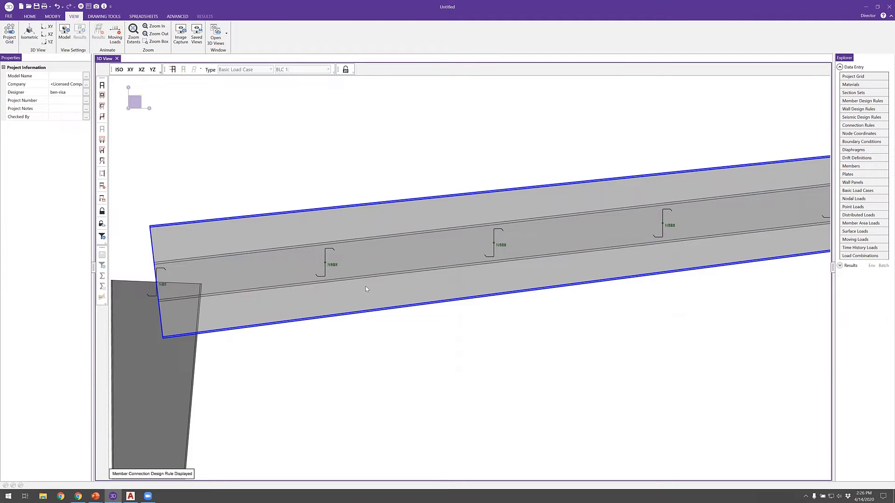
- Select all roof members that use the Purlin section set by property
scroll(367, 289, down, 5)
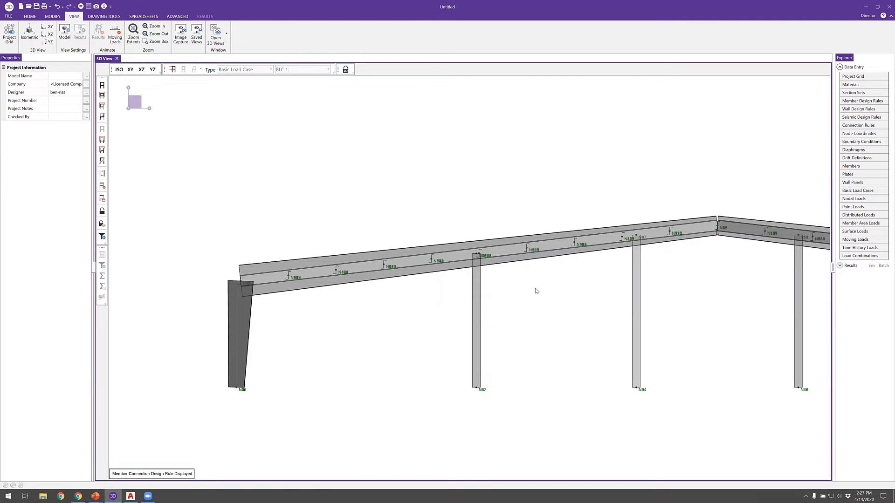
middle_drag(530, 291, 389, 244)
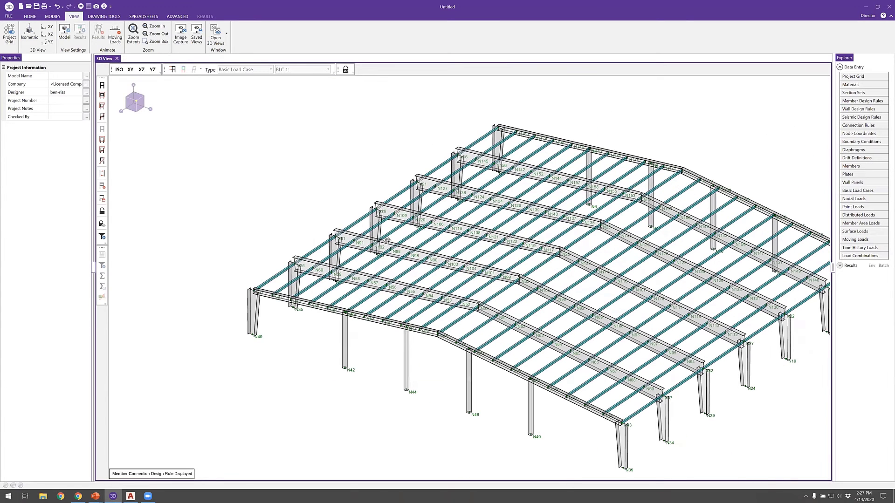
click(103, 202)
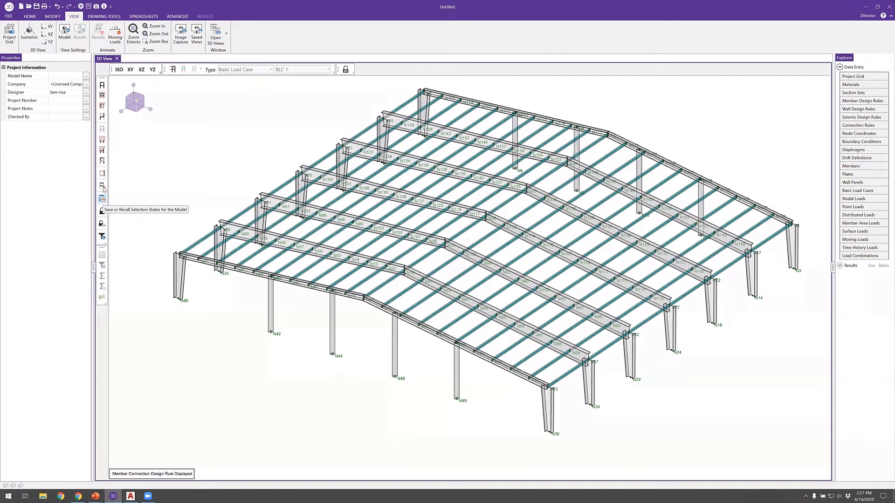
click(104, 187)
click(392, 154)
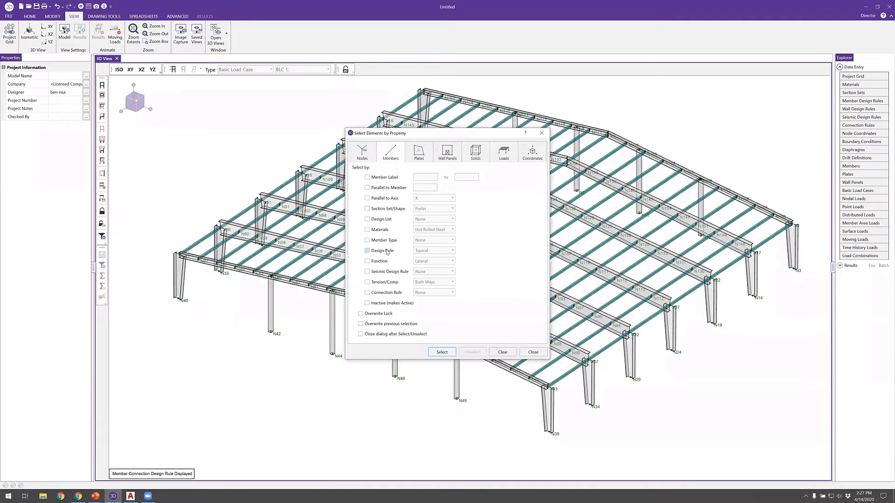
click(386, 208)
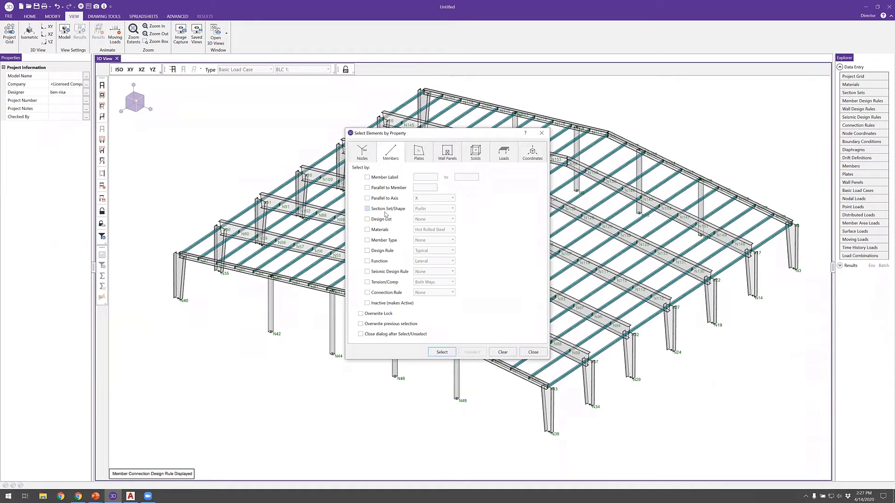
click(443, 211)
click(446, 218)
click(442, 353)
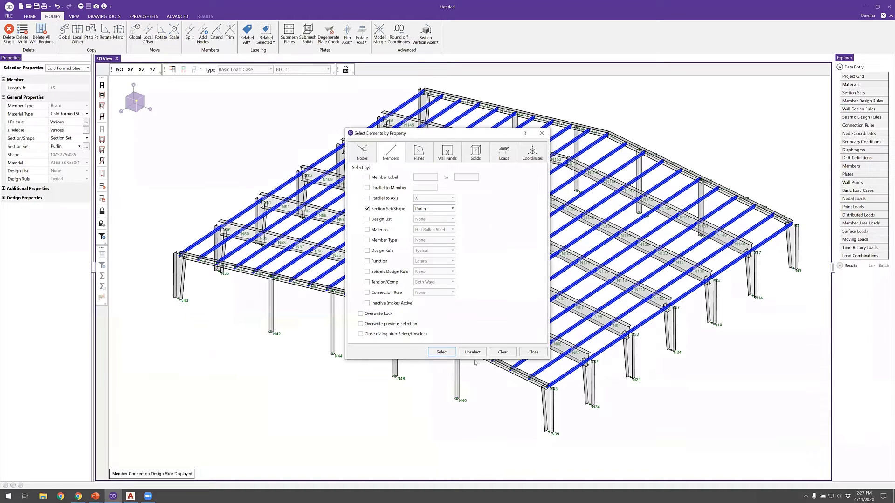
click(540, 354)
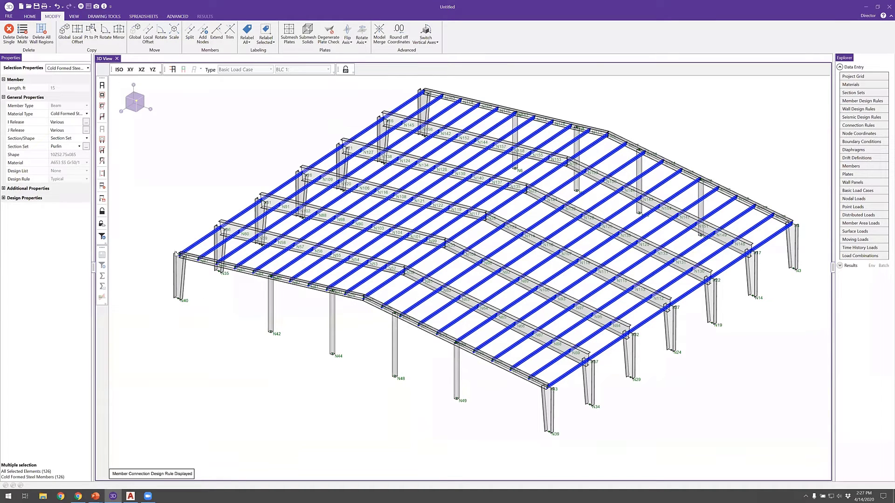
- Isolate the selected purlins for editing, keeping the rest of the frame as faint reference lines
click(102, 211)
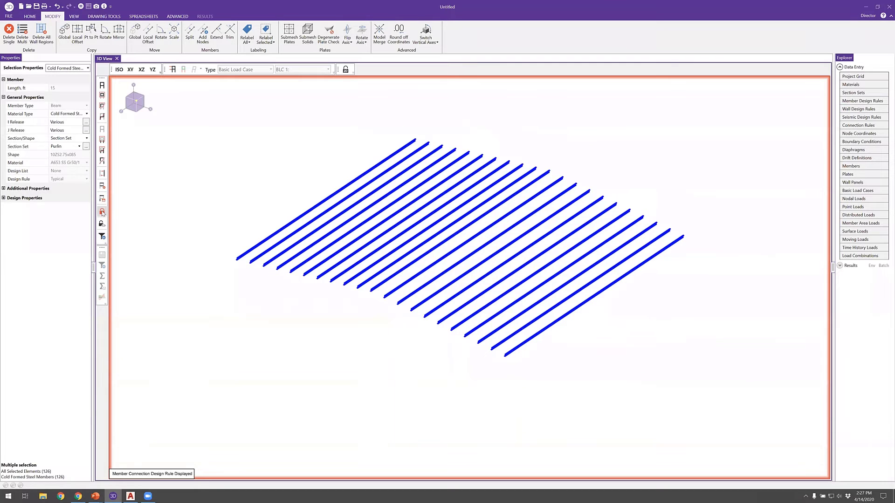
click(102, 224)
click(102, 224)
- Select only the purlins on the N40-side roof slope, from the eave up to but excluding the ridge line
mouse_move(449, 318)
middle_down()
mouse_move(456, 315)
mouse_move(440, 303)
middle_up()
click(453, 313)
drag(262, 199, 451, 276)
middle_drag(443, 308, 392, 279)
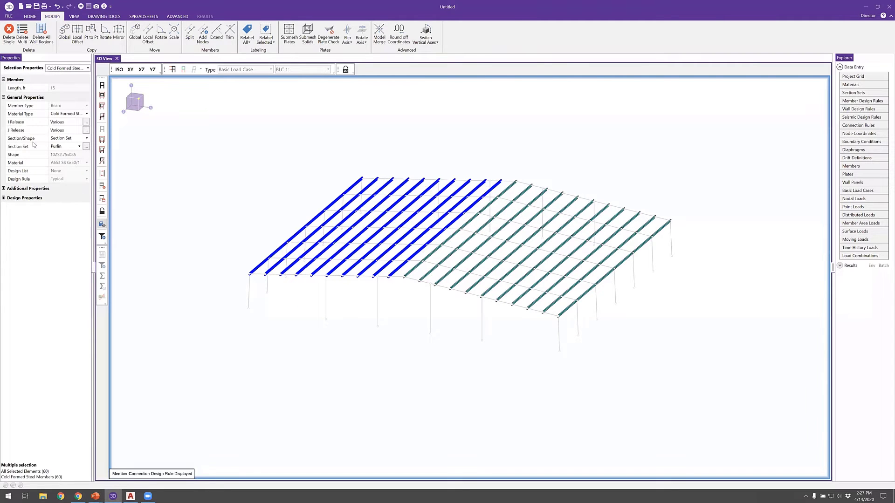
- Try a rotation of 6.62 degrees on the selected slope's purlins
click(4, 188)
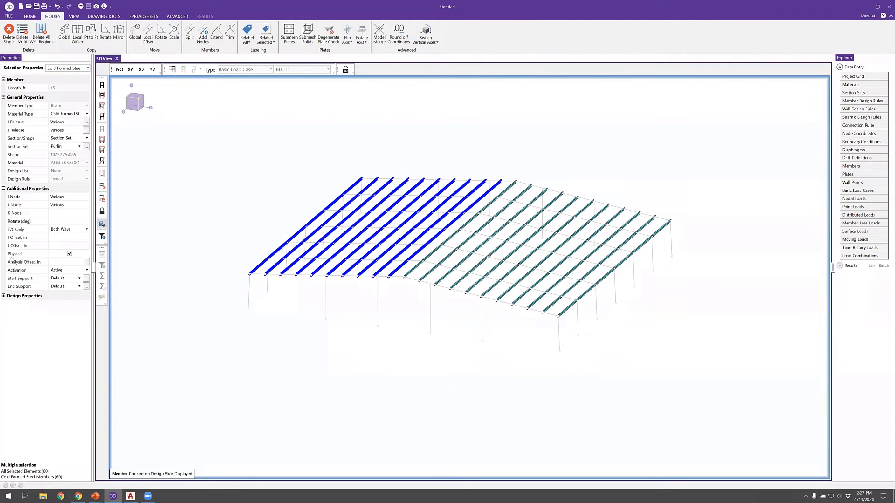
click(68, 221)
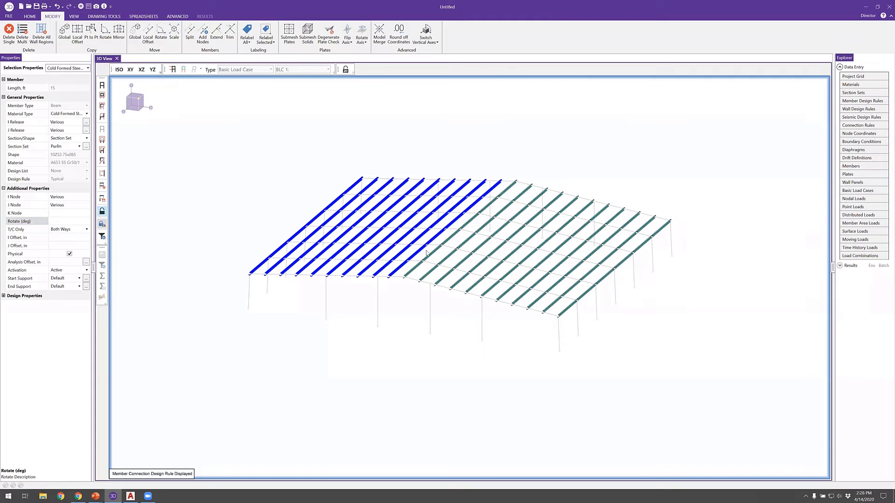
scroll(286, 280, up, 2)
scroll(210, 273, up, 3)
scroll(268, 273, up, 3)
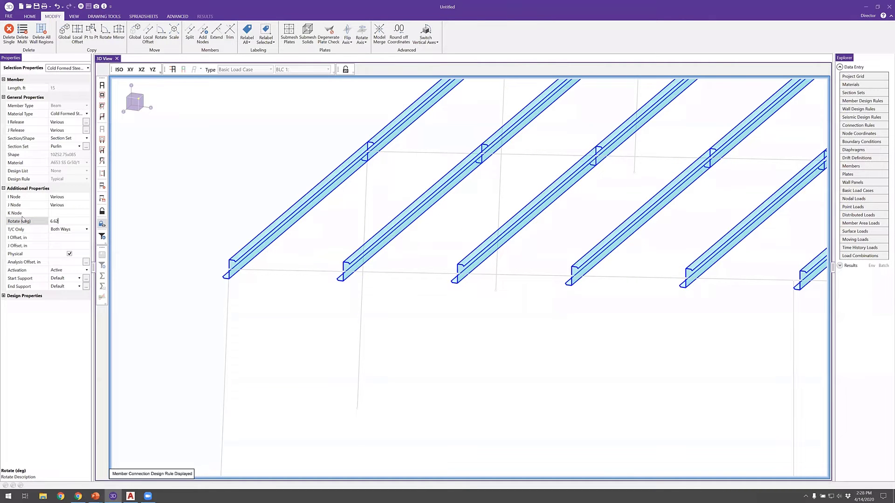
text(6.62)
key(Return)
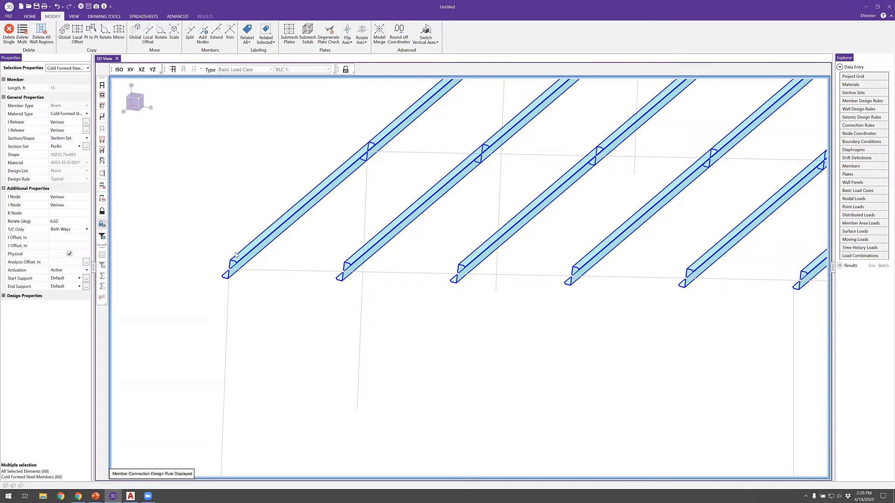
- Set the rotation of the selected slope's purlins to 353.38 degrees
click(42, 222)
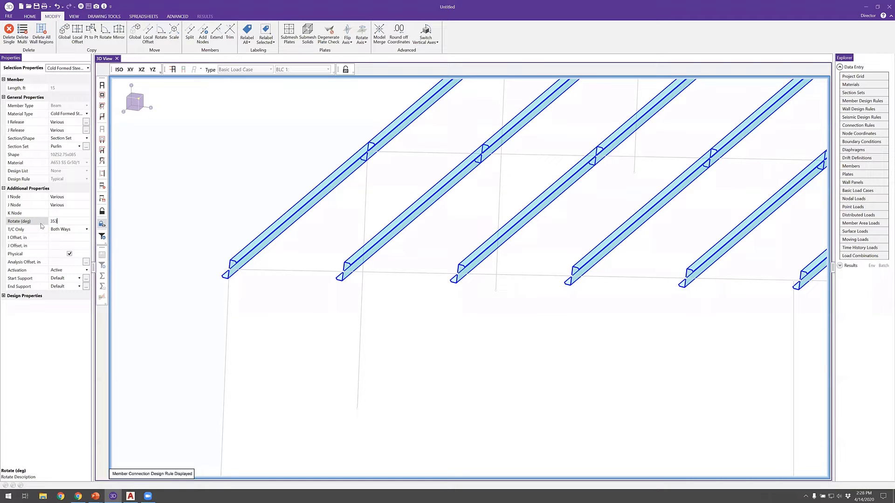
text(353.38)
key(Return)
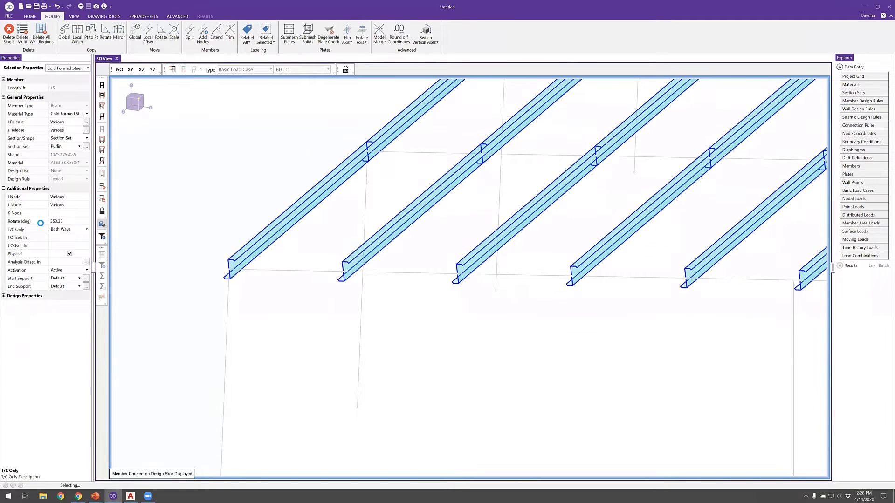
- Select the purlins on the opposite roof slope, excluding the ridge line, and set their rotation to 6.62 degrees
scroll(437, 280, down, 5)
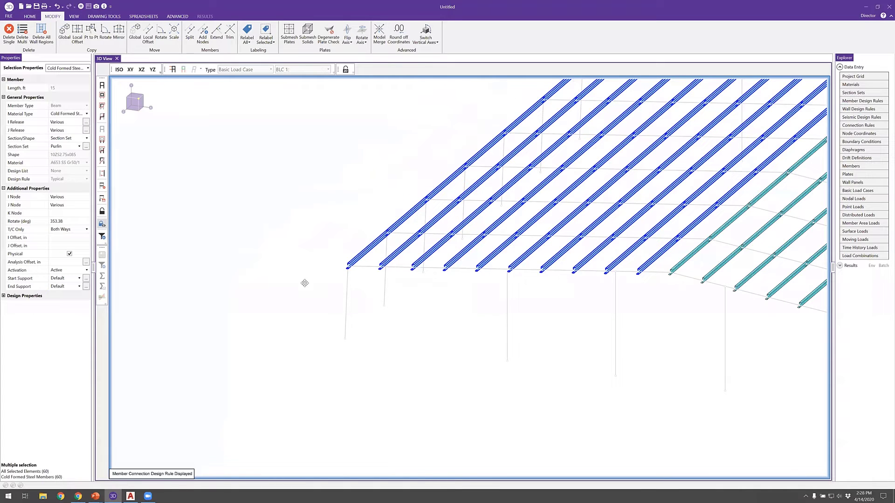
scroll(441, 286, down, 4)
scroll(444, 291, down, 2)
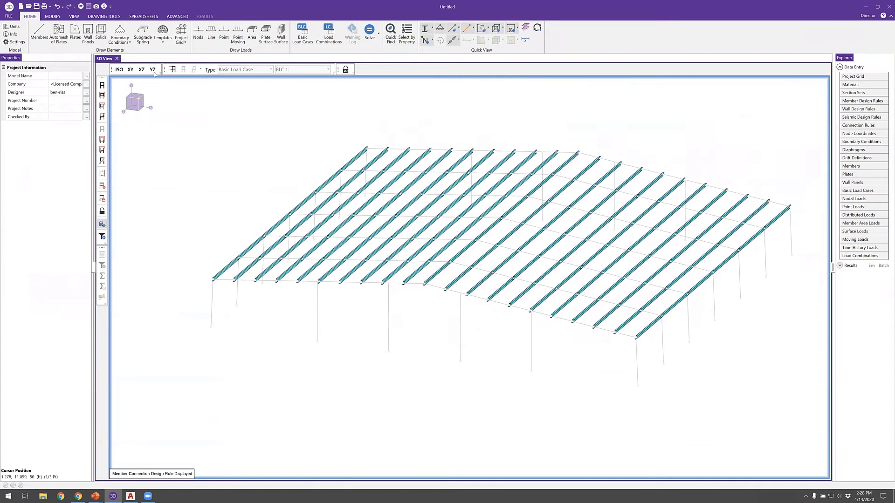
middle_drag(426, 340, 437, 336)
drag(731, 327, 744, 328)
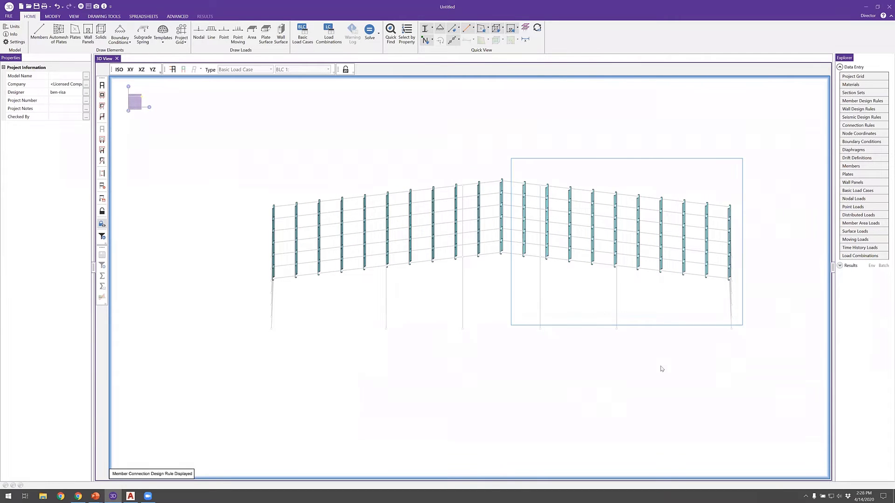
click(82, 222)
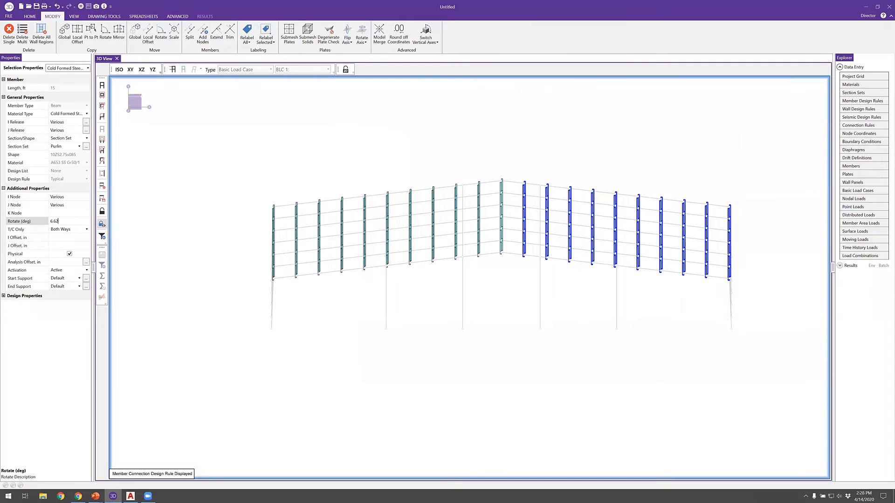
key(Return)
scroll(550, 271, up, 3)
shift+middle_drag(558, 277, 584, 256)
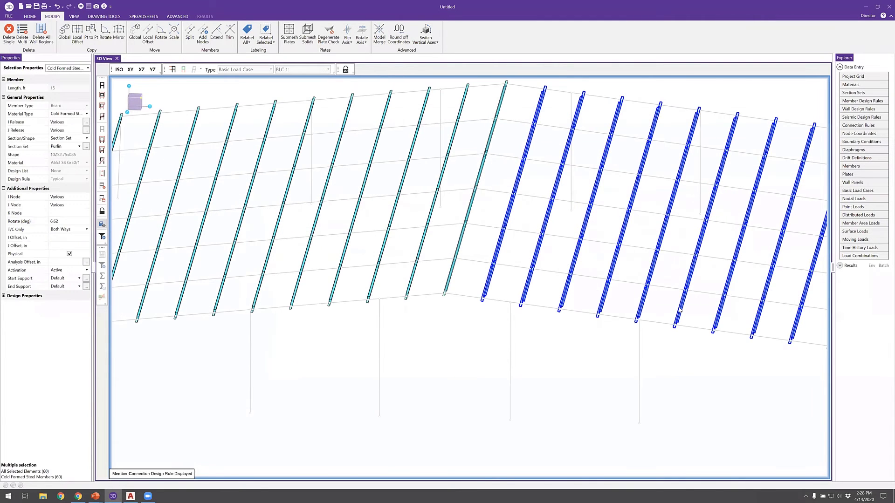
shift+middle_drag(683, 312, 698, 286)
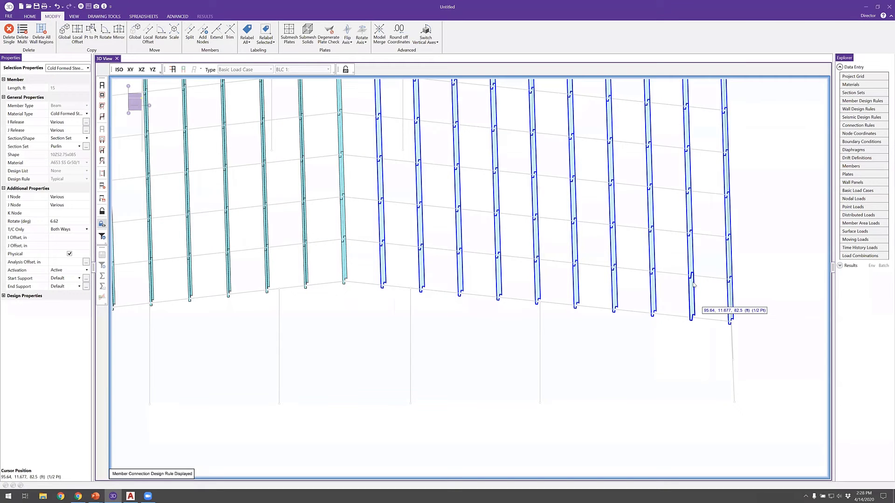
- Remove the rotation from the purlins along both eave lines and check the purlin orientations in the XY elevation
scroll(695, 284, down, 5)
key(Escape)
drag(690, 131, 725, 324)
drag(187, 134, 210, 351)
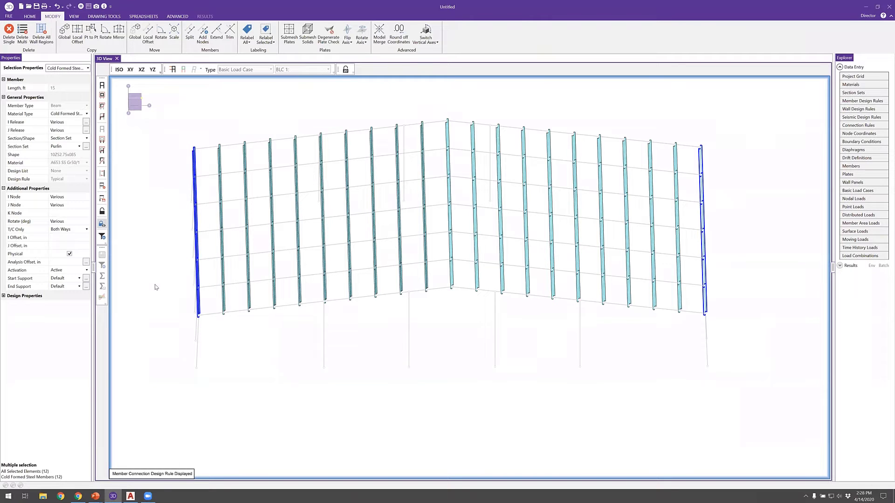
click(73, 222)
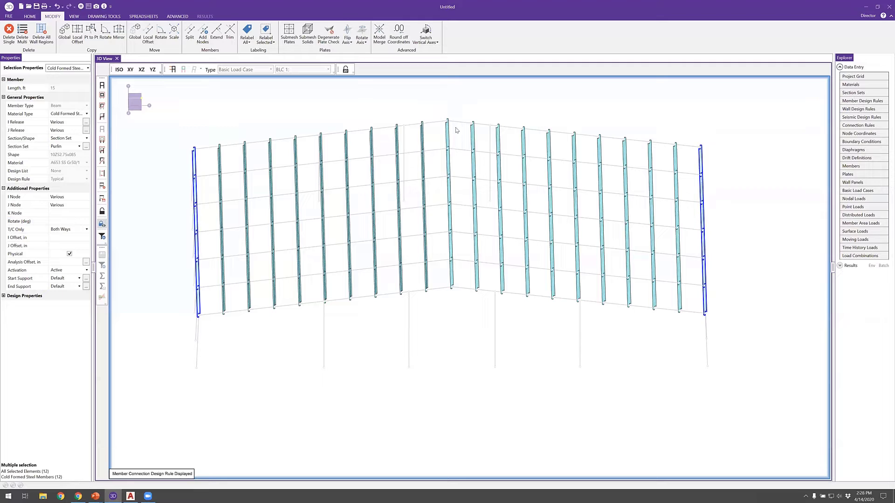
click(130, 70)
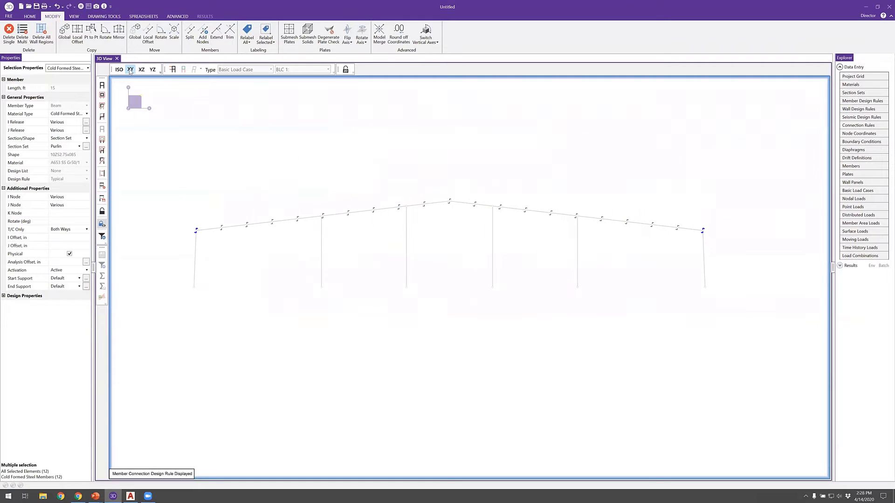
scroll(196, 239, up, 5)
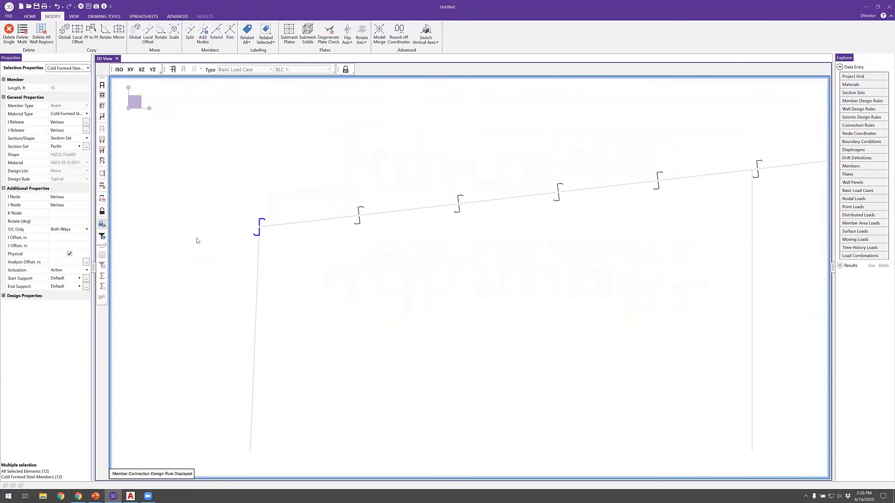
middle_drag(399, 220, 482, 264)
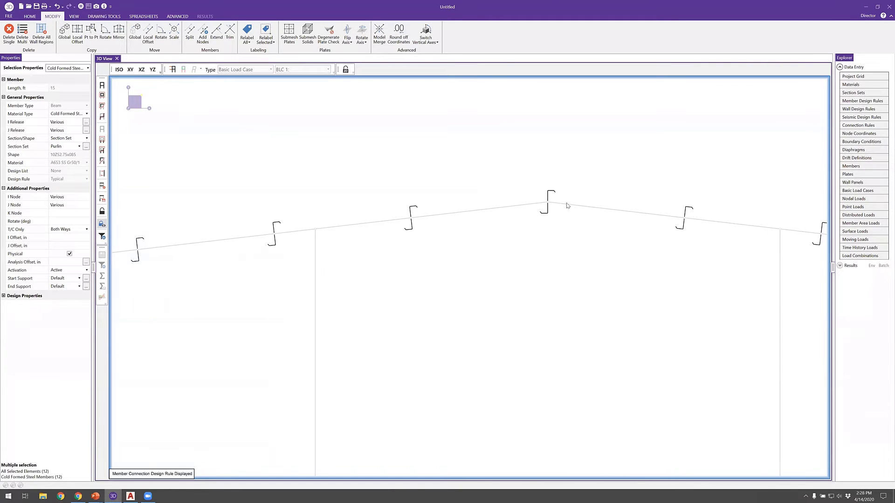
middle_drag(649, 223, 561, 252)
- Bring back the full frame in isometric view, clear the eave purlin selection and inspect the N40 corner
key(ctrl+i)
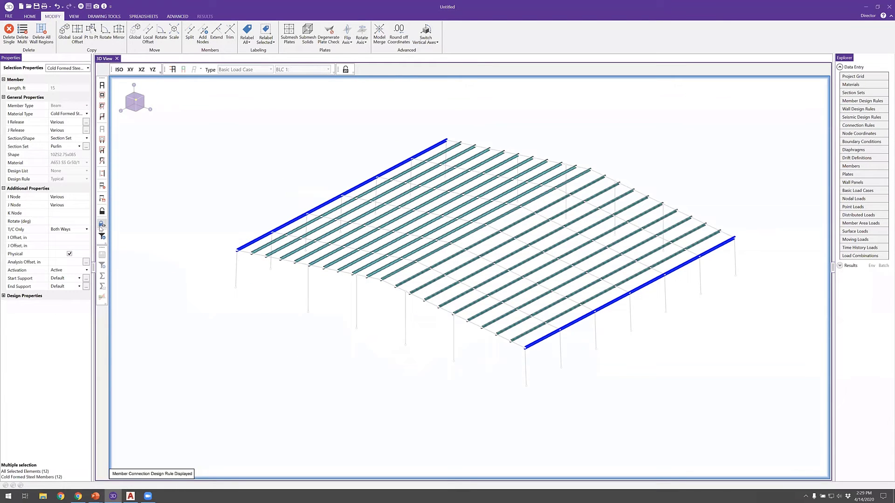
click(101, 227)
click(227, 309)
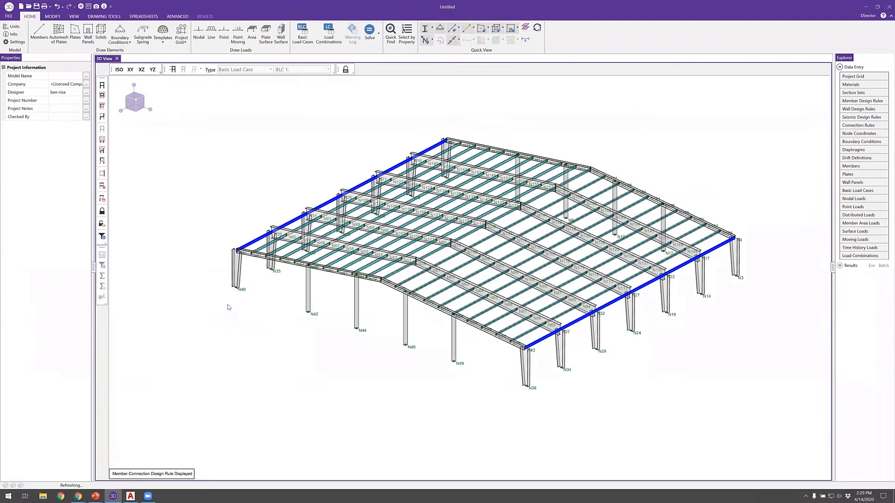
scroll(236, 259, up, 3)
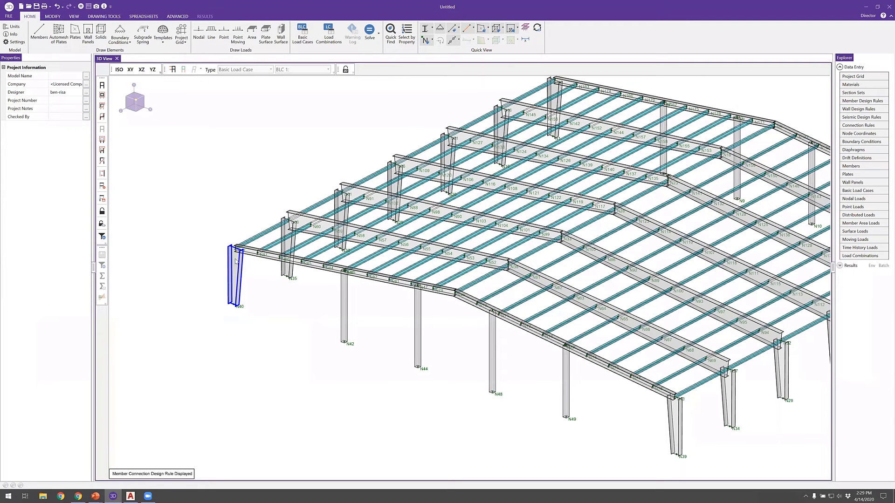
scroll(236, 259, up, 5)
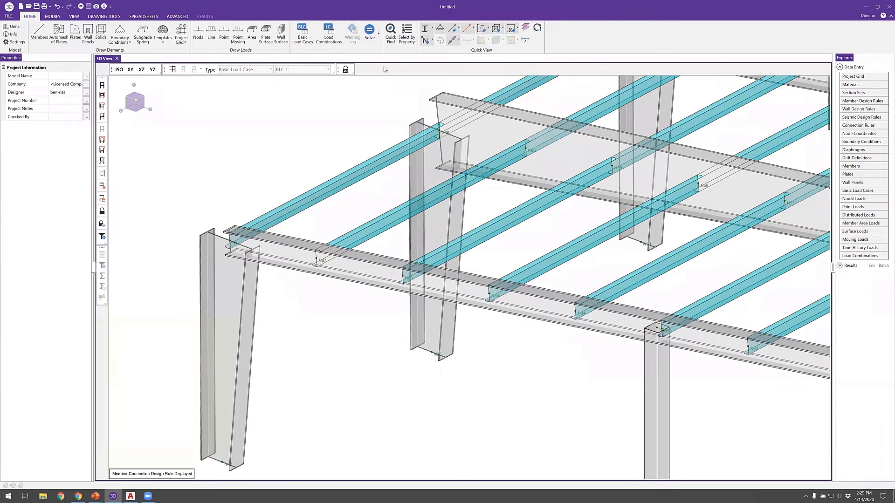
- Show the roof members as centerlines to check their node connections, and restore the full rendered section shapes
click(425, 29)
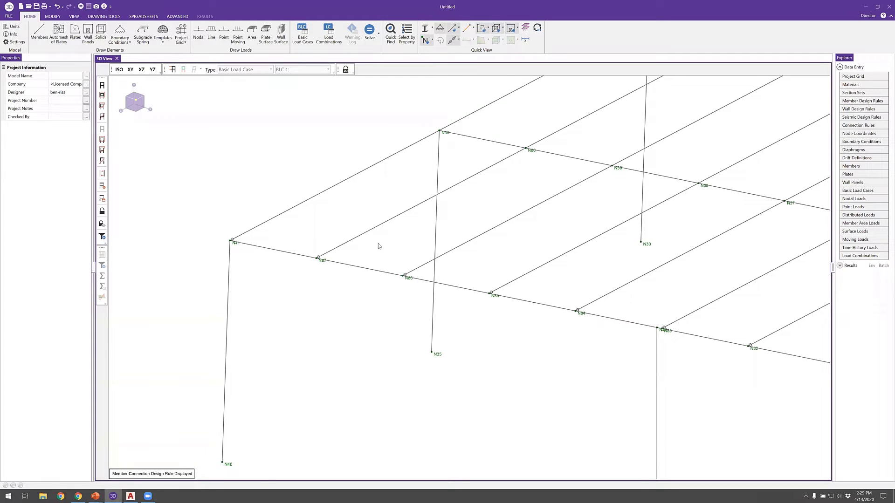
click(425, 28)
click(424, 28)
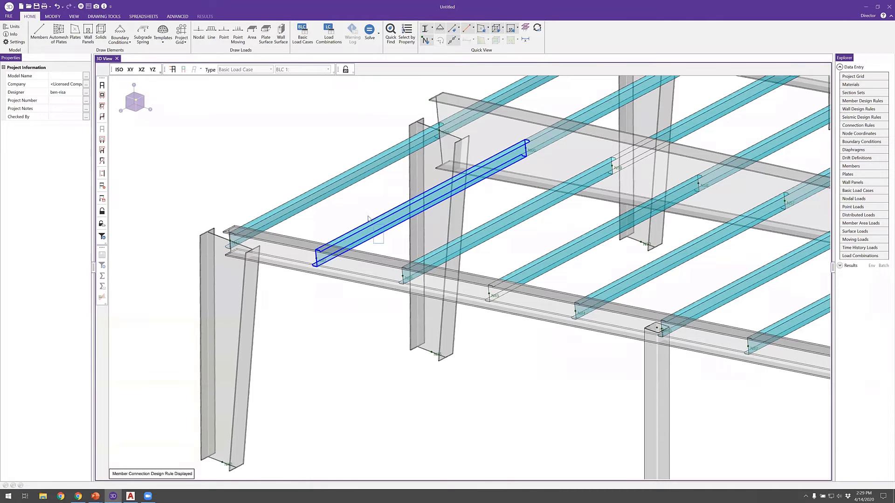
- Set the analysis offset of the three purlins next to the N41 eave line to the local +y axis
click(420, 202)
click(505, 229)
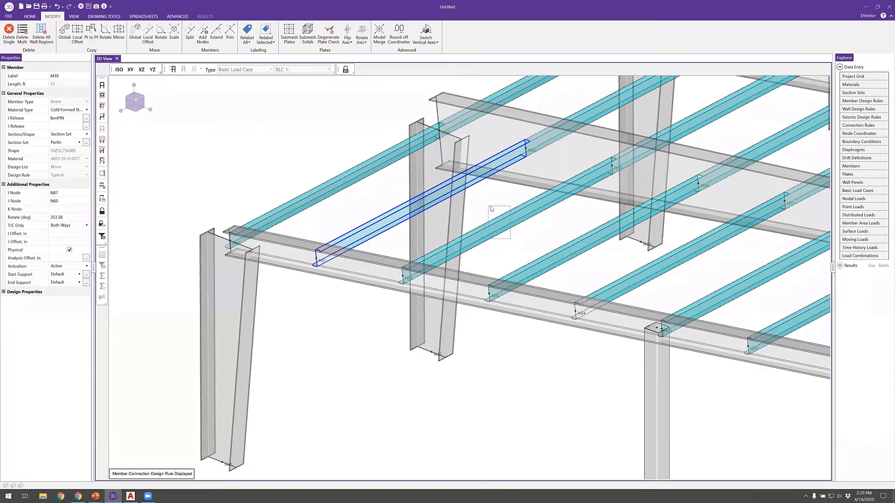
drag(576, 271, 553, 248)
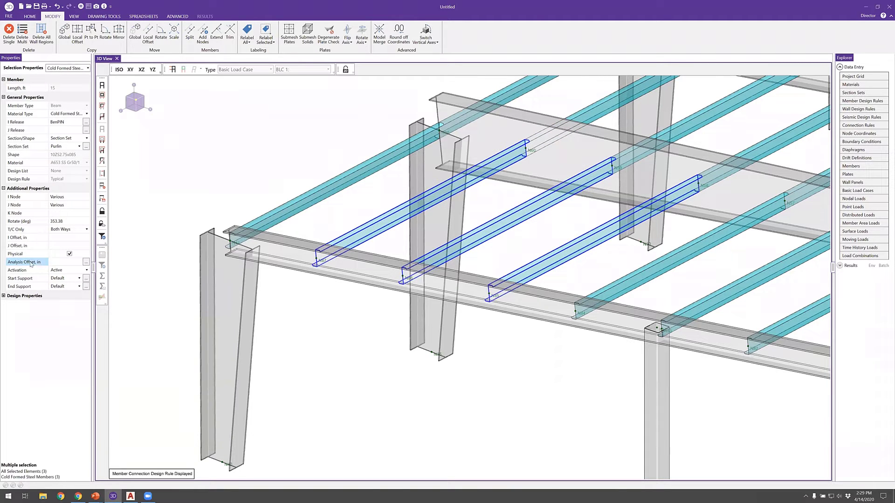
click(86, 262)
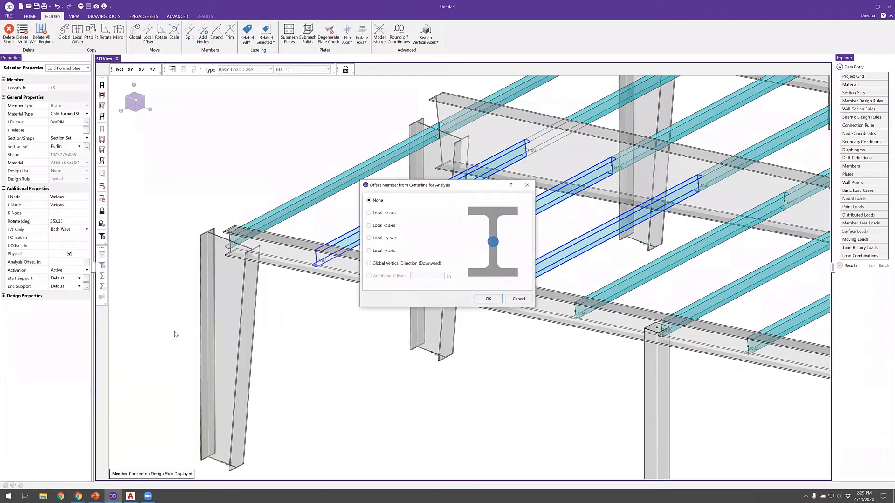
drag(702, 244, 702, 246)
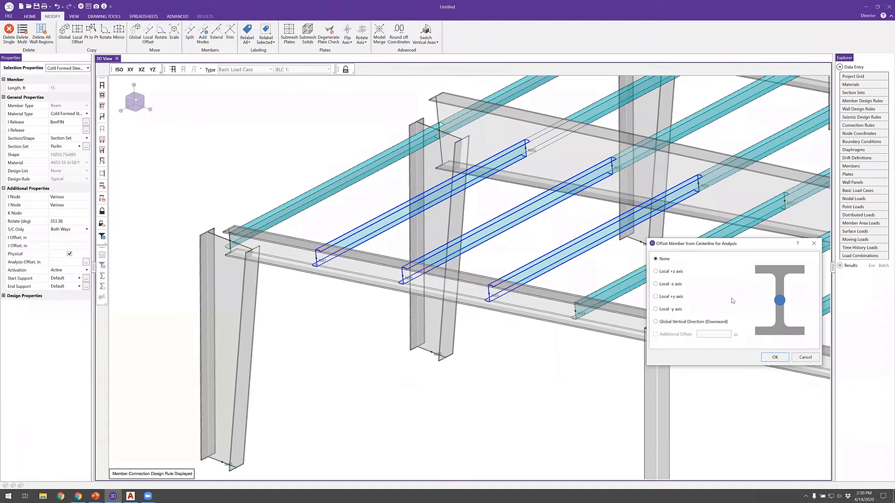
click(681, 298)
click(775, 358)
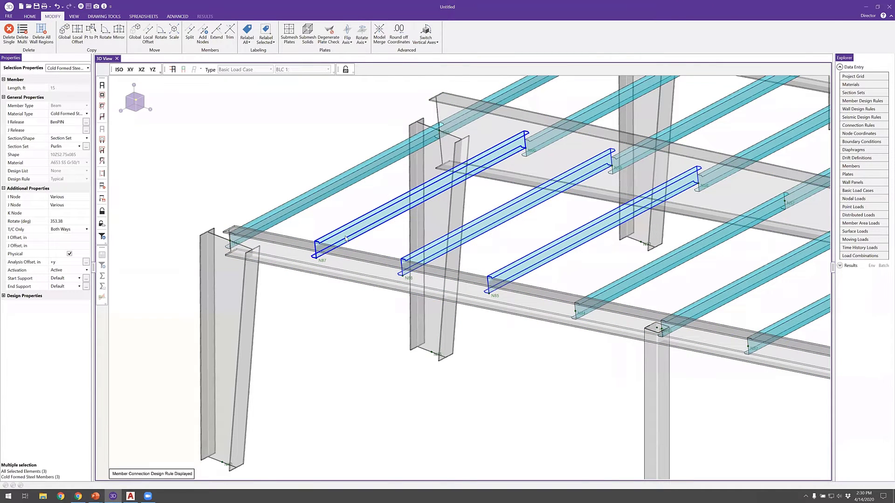
click(369, 324)
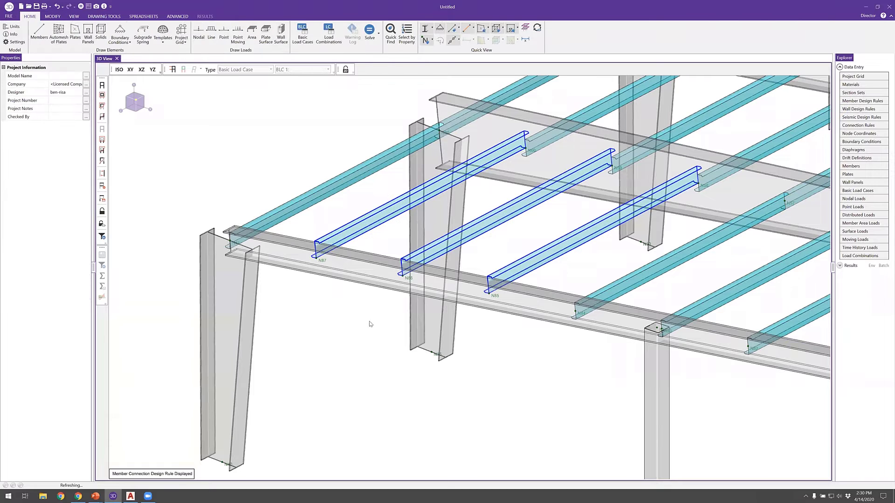
- Set the analysis offset of the end wall beam and the adjacent frame beam to the local -y axis and inspect the purlin seating
click(374, 293)
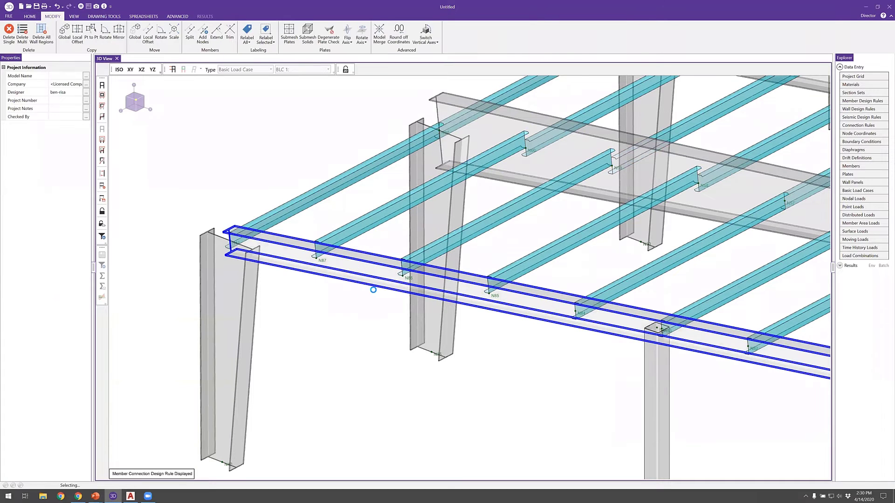
click(586, 137)
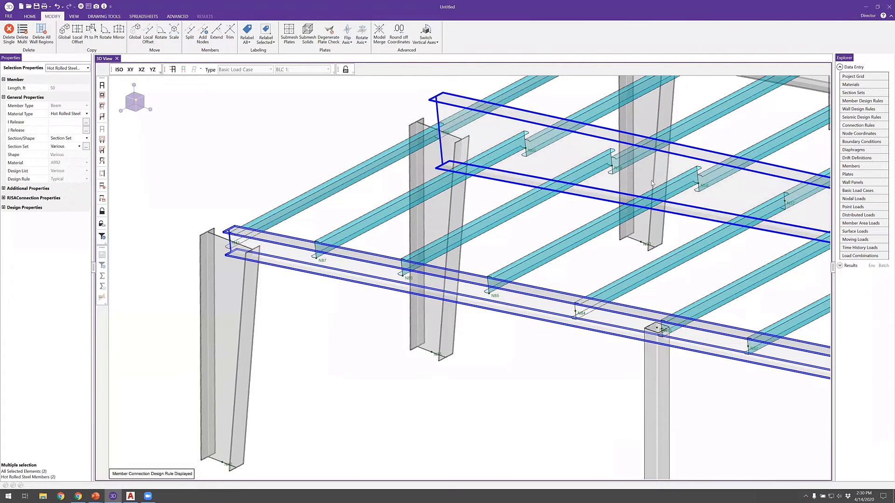
click(4, 188)
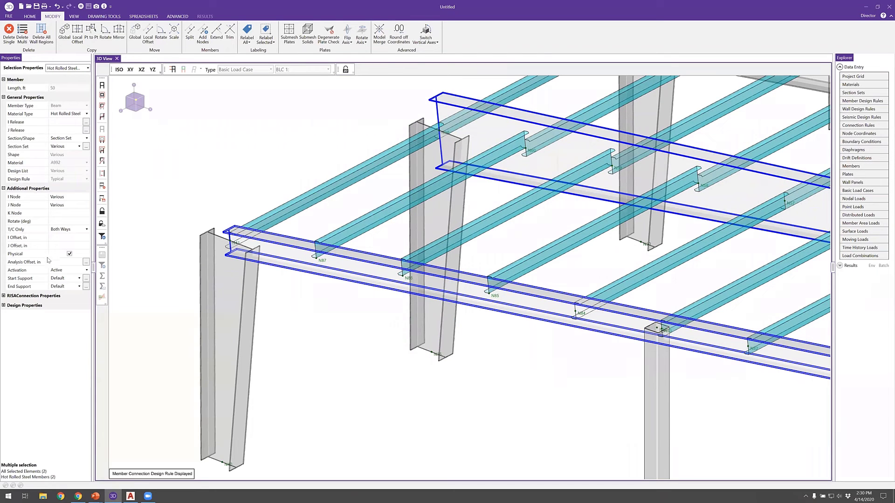
click(85, 262)
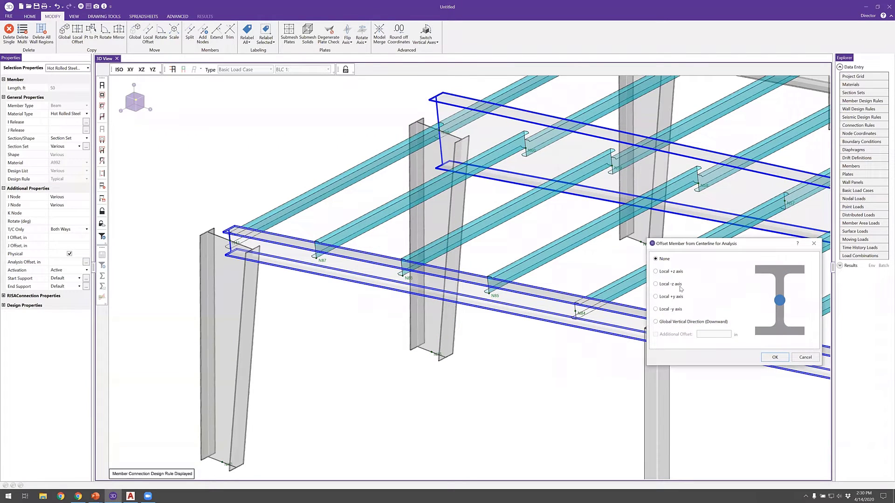
click(670, 311)
click(772, 358)
click(497, 288)
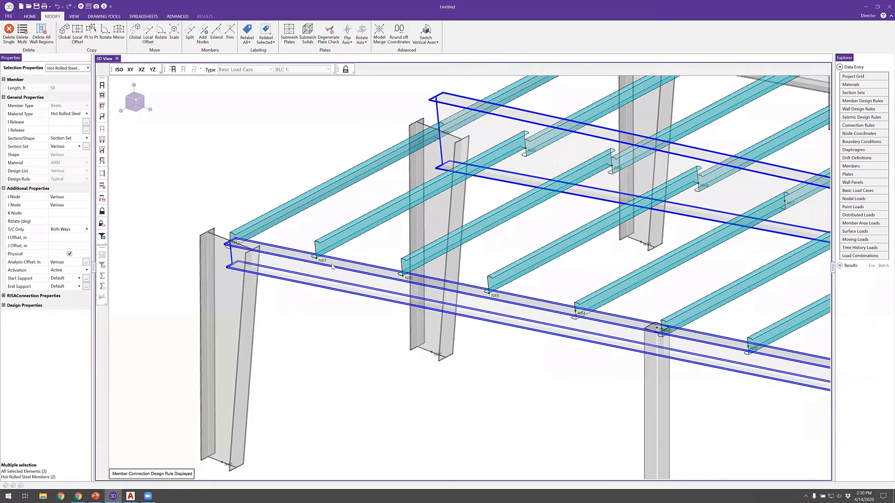
scroll(332, 267, down, 5)
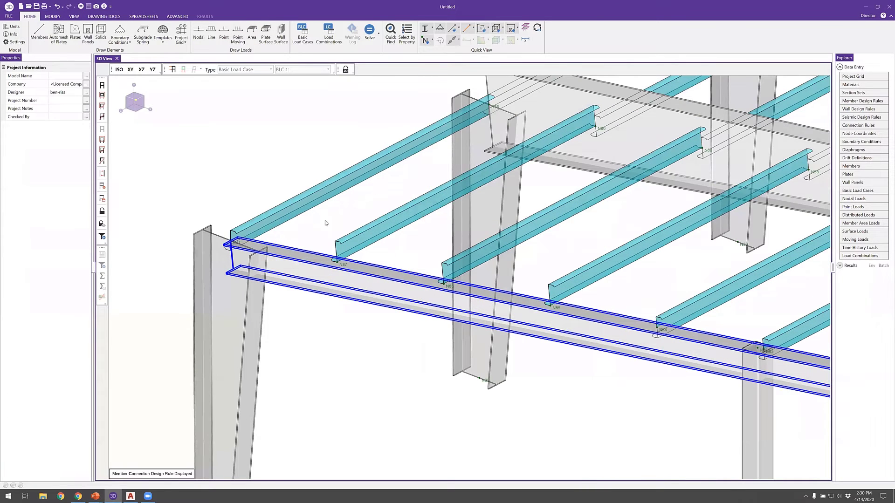
scroll(325, 223, up, 3)
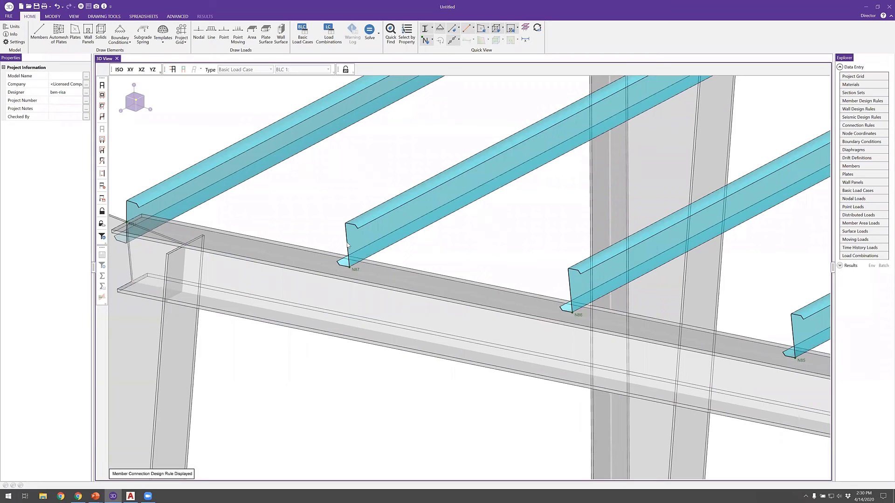
click(332, 333)
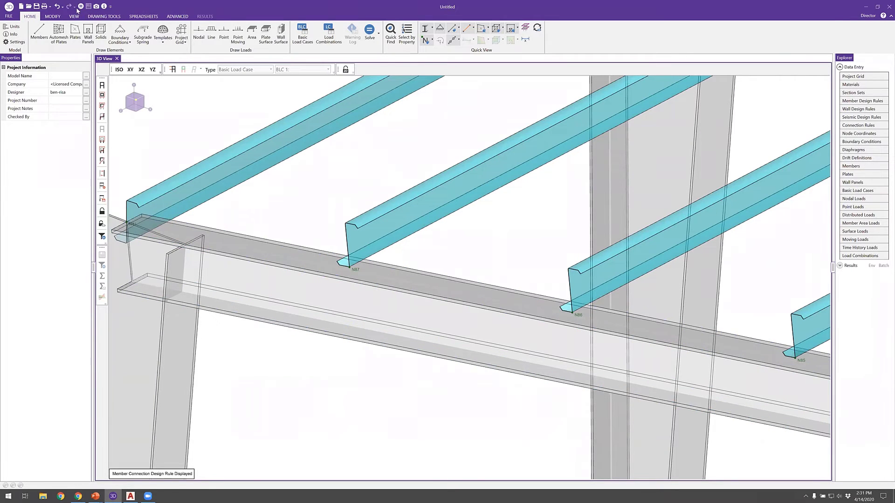
- Undo the analysis offsets applied to the beams and the three purlins
click(62, 7)
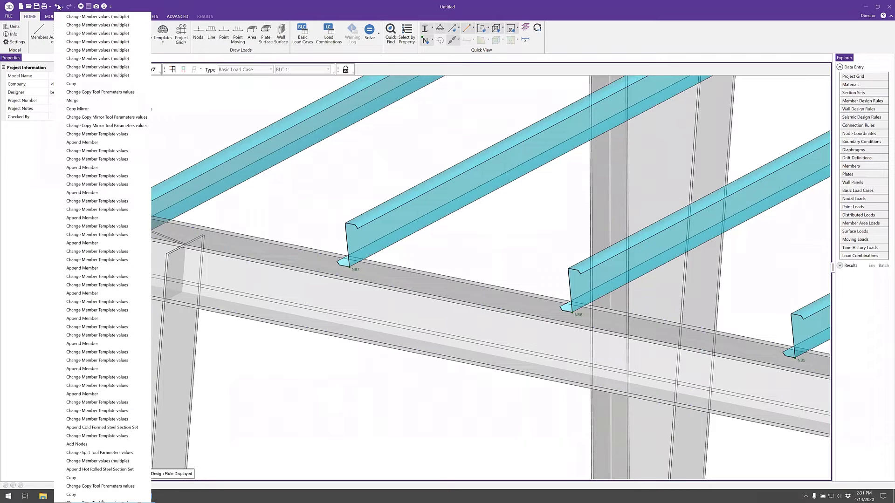
key(ctrl+z)
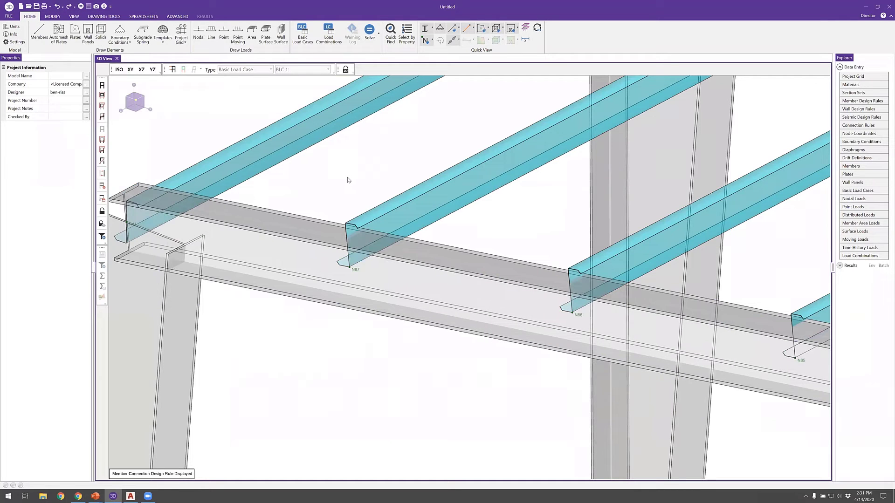
scroll(348, 180, down, 5)
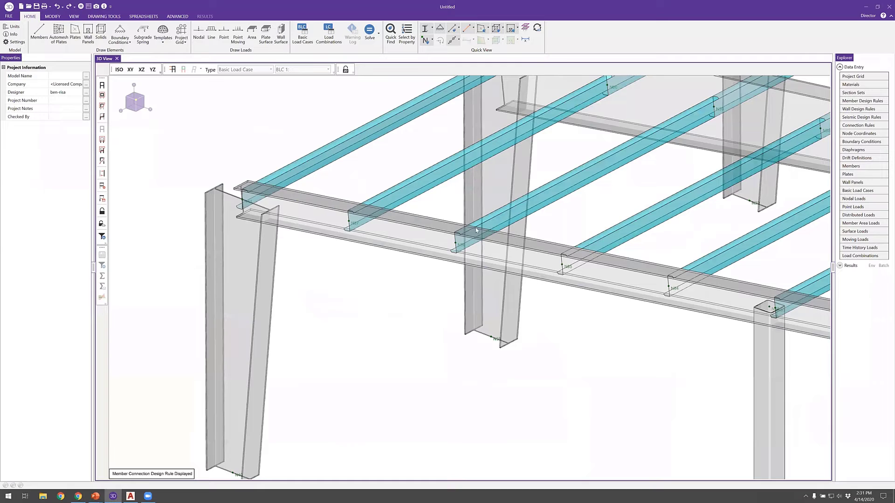
key(Left)
key(Down)
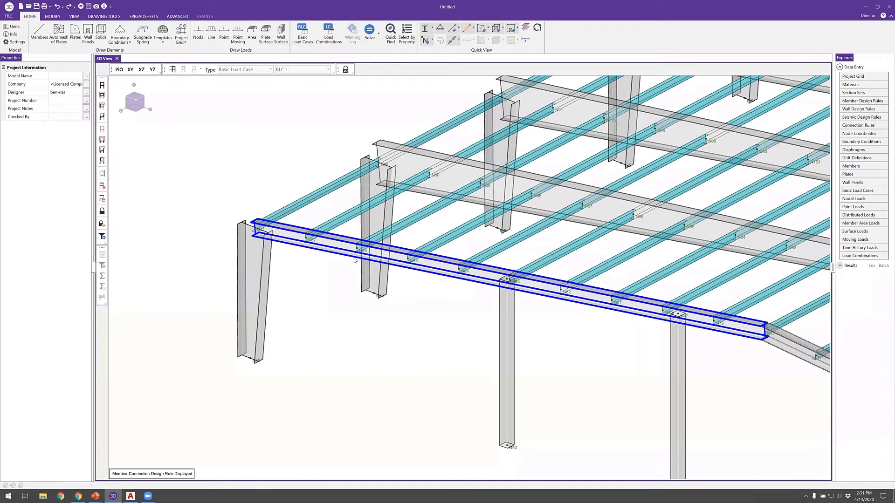
- Select all Frame Col and End Wall Col members by section set and lock the unselected members
scroll(354, 260, down, 1)
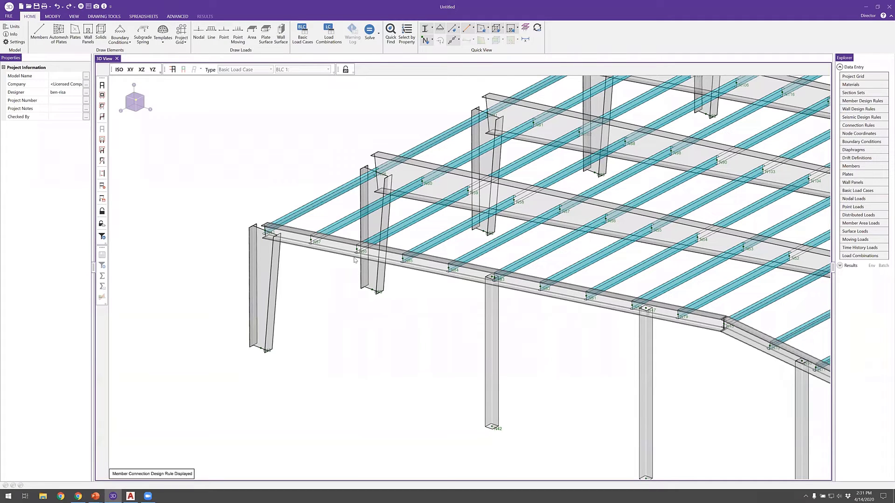
scroll(355, 255, down, 3)
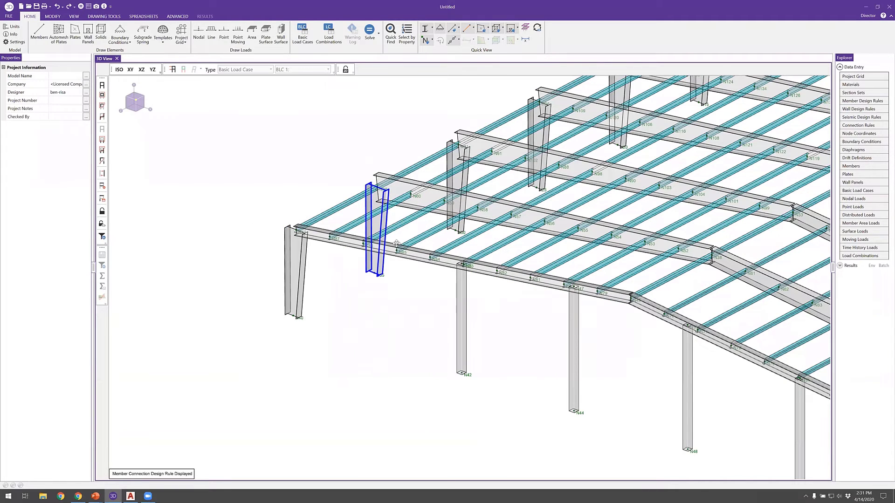
scroll(359, 248, down, 1)
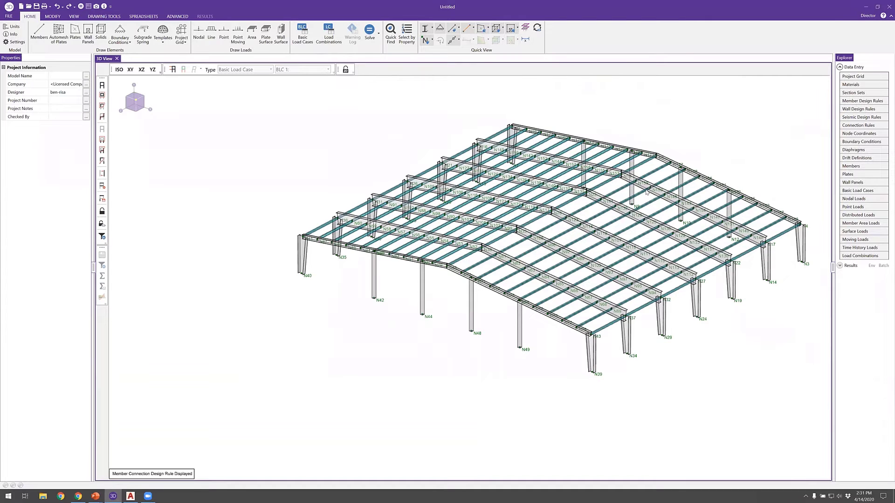
middle_drag(541, 255, 505, 257)
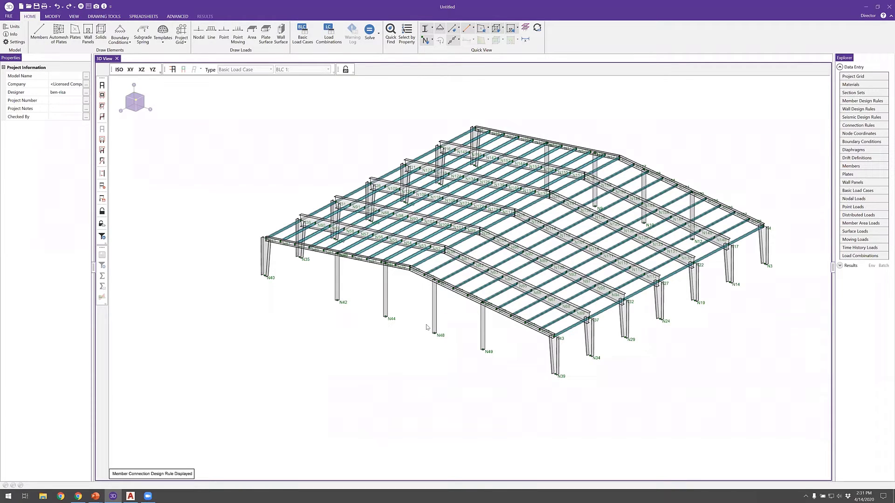
click(412, 34)
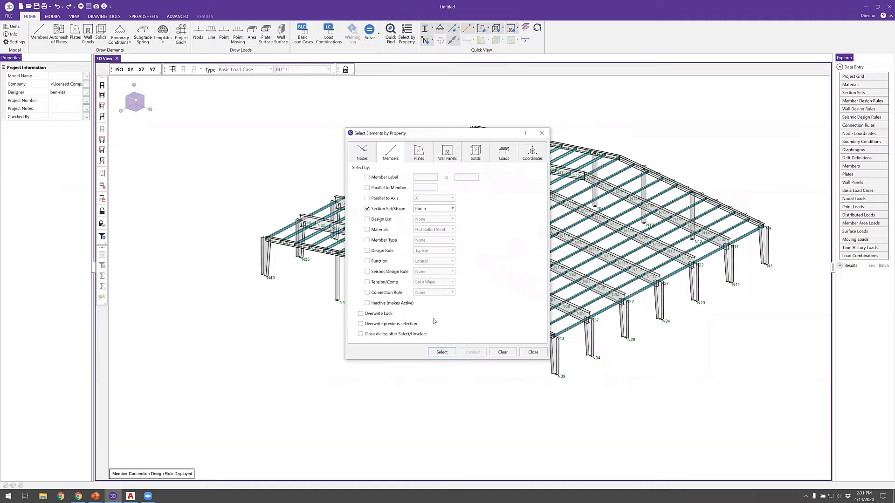
click(430, 210)
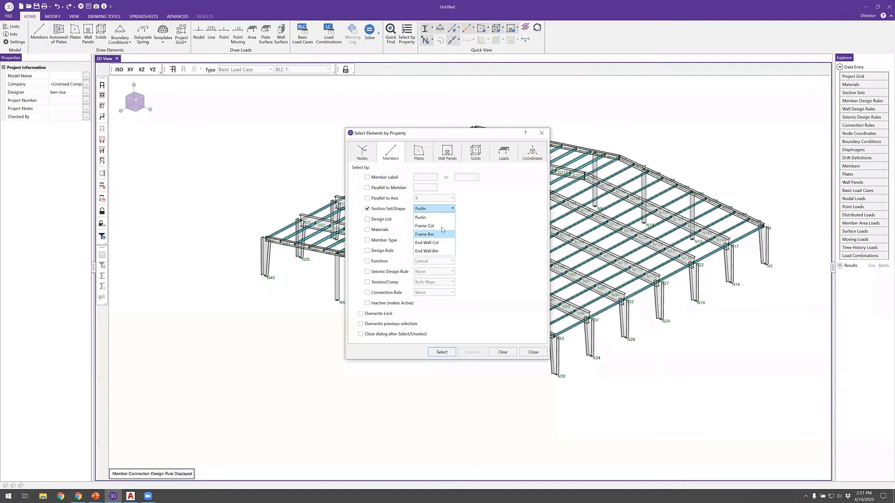
click(443, 228)
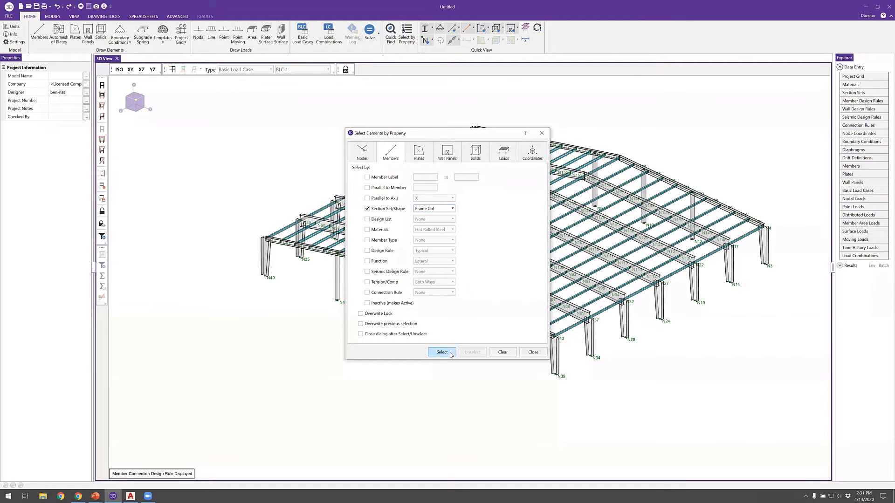
click(442, 353)
click(440, 213)
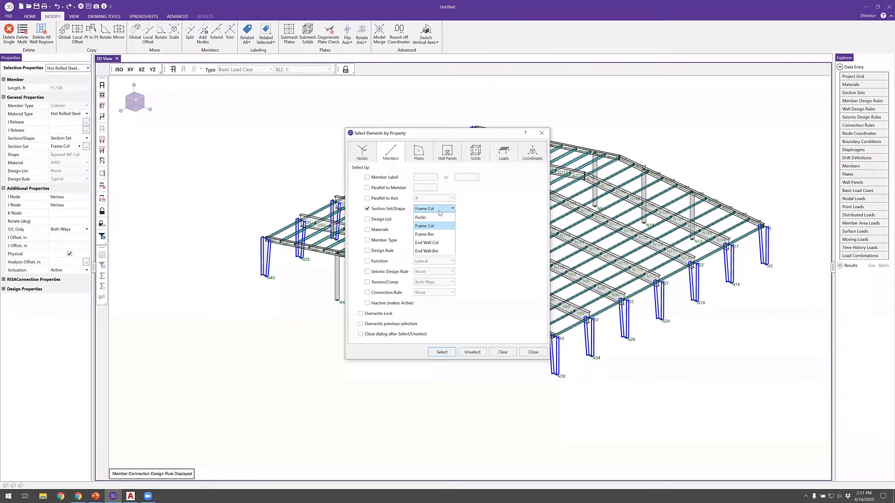
click(447, 243)
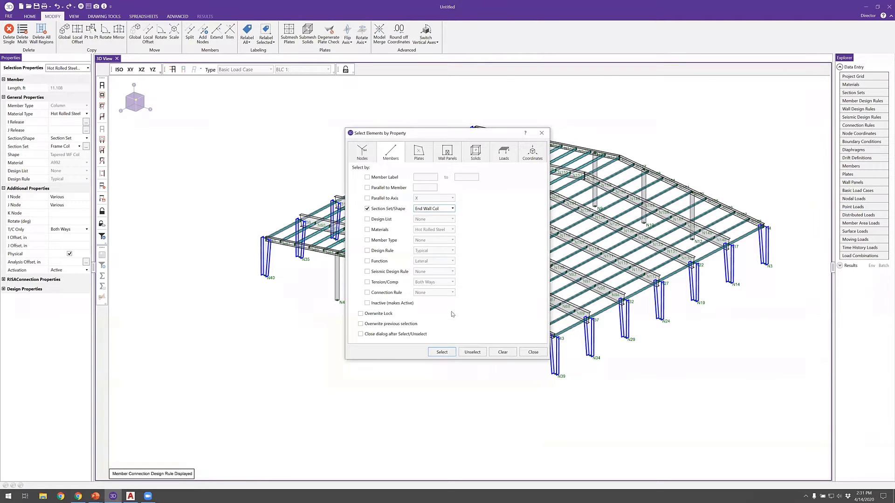
click(442, 352)
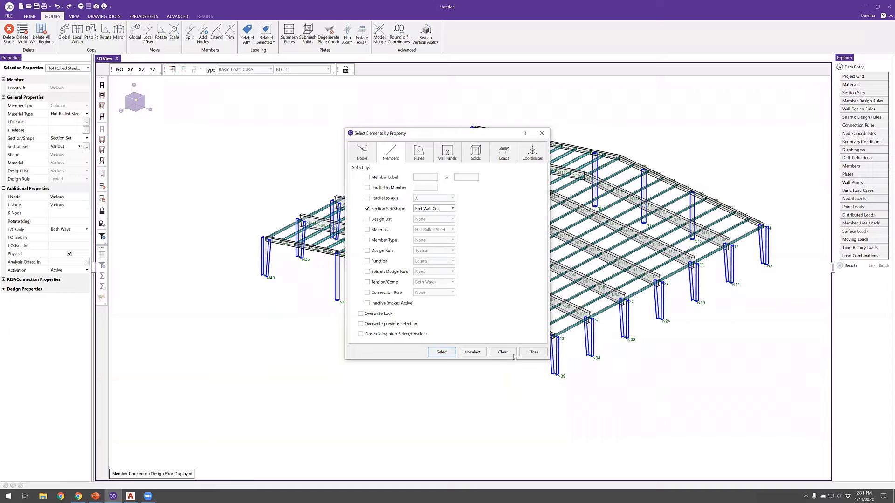
click(533, 352)
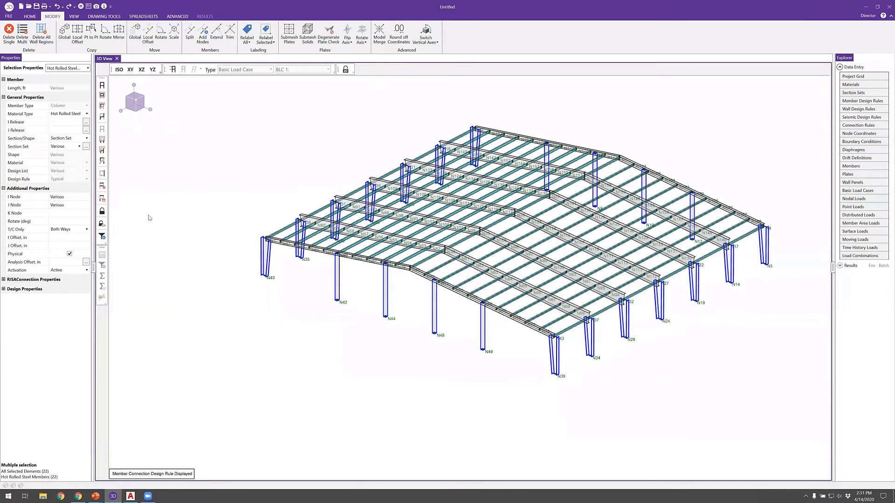
click(102, 211)
click(102, 224)
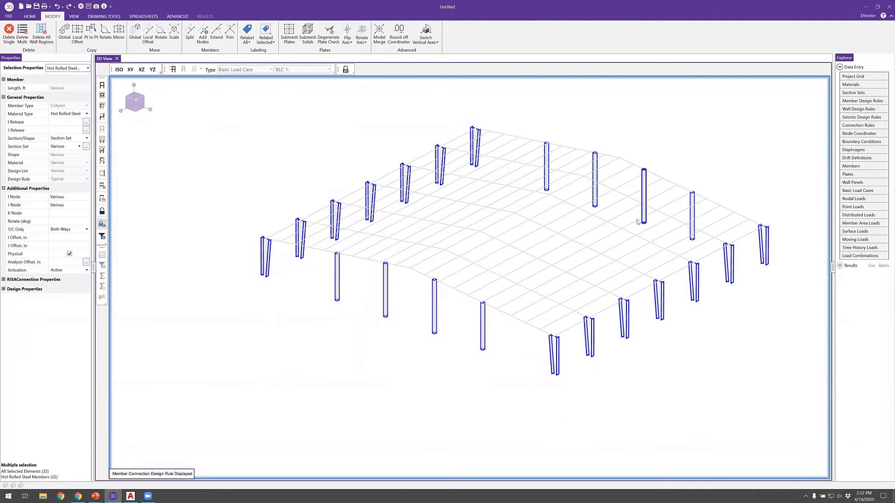
- Add nodes to all selected columns at a specific location of 5 ft
click(204, 37)
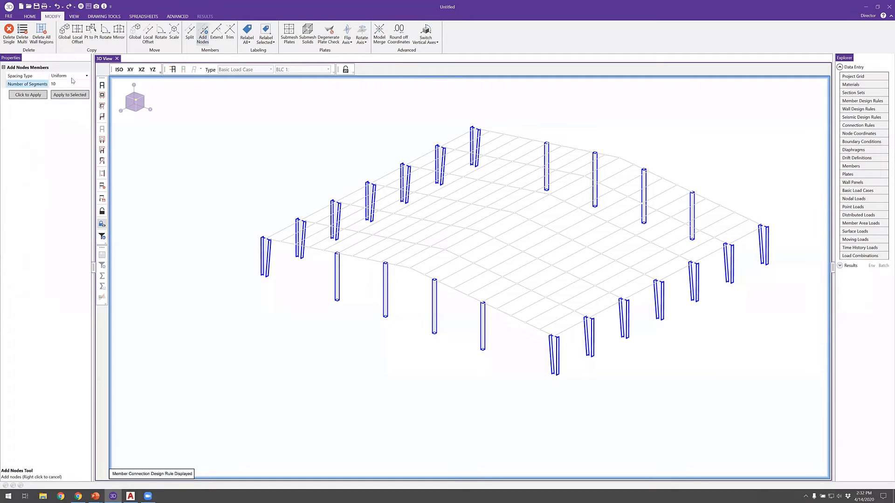
click(73, 76)
click(67, 101)
click(61, 84)
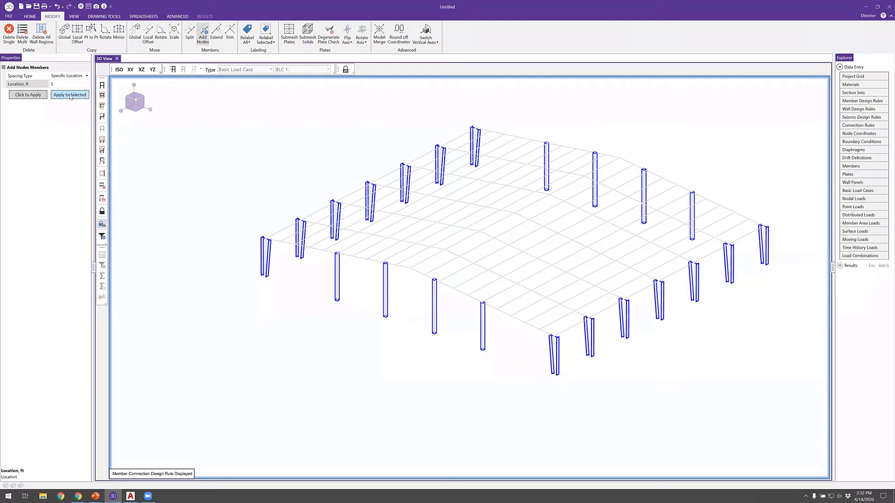
click(70, 95)
- Add nodes to all selected columns at a specific location of 9 ft and clear the selection
click(56, 85)
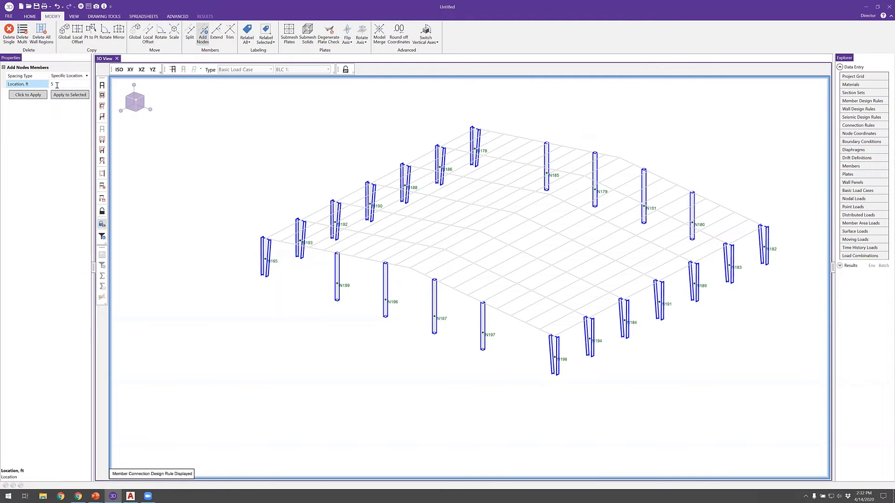
click(81, 96)
click(80, 96)
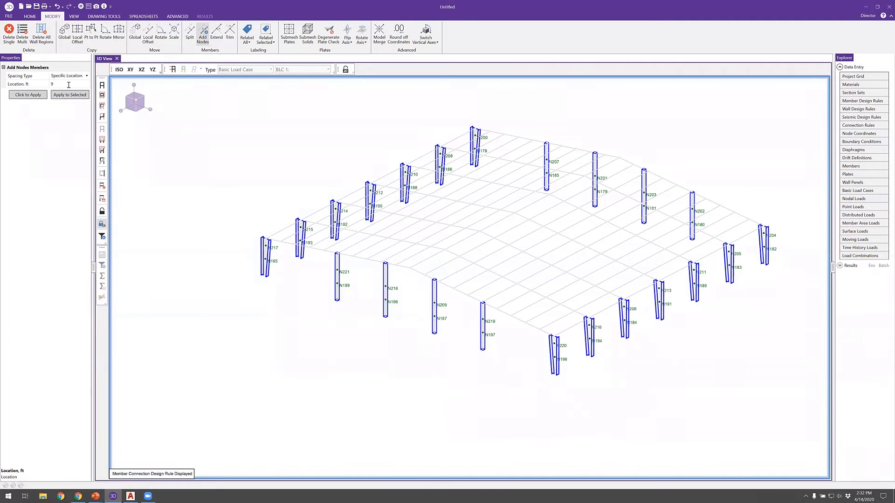
key(Escape)
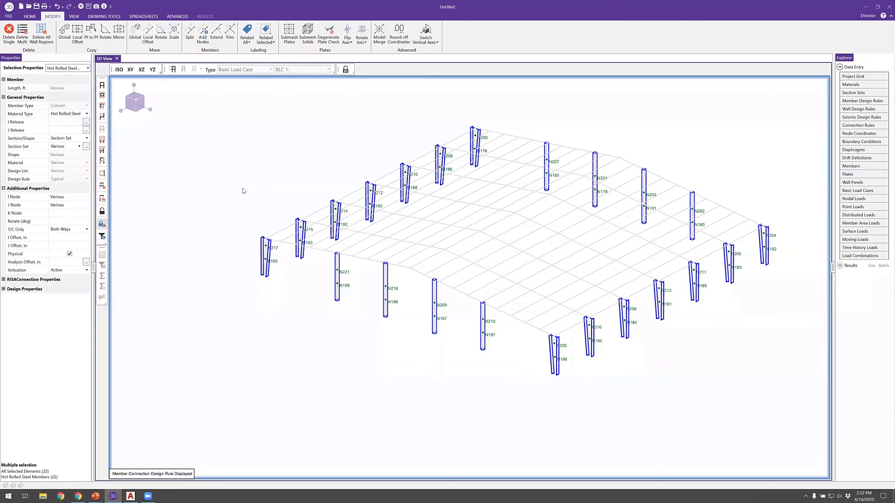
key(Escape)
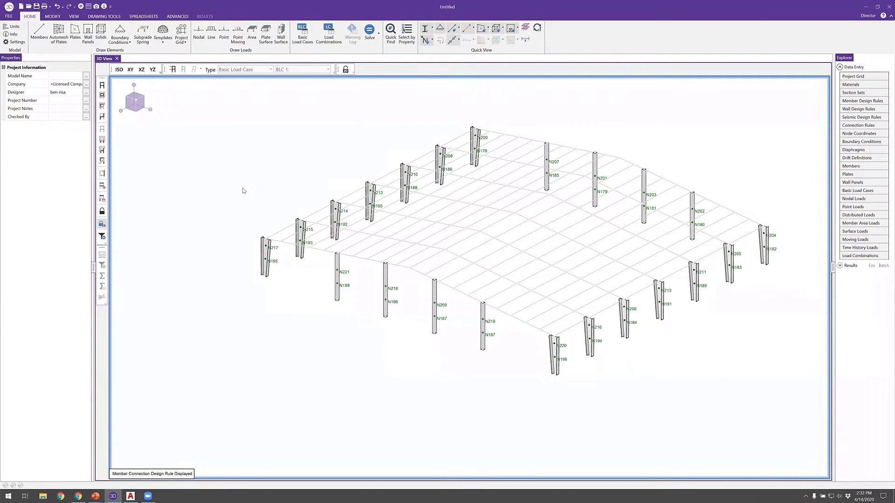
- Start drawing cold formed members and create a new section set labelled Girt
click(39, 33)
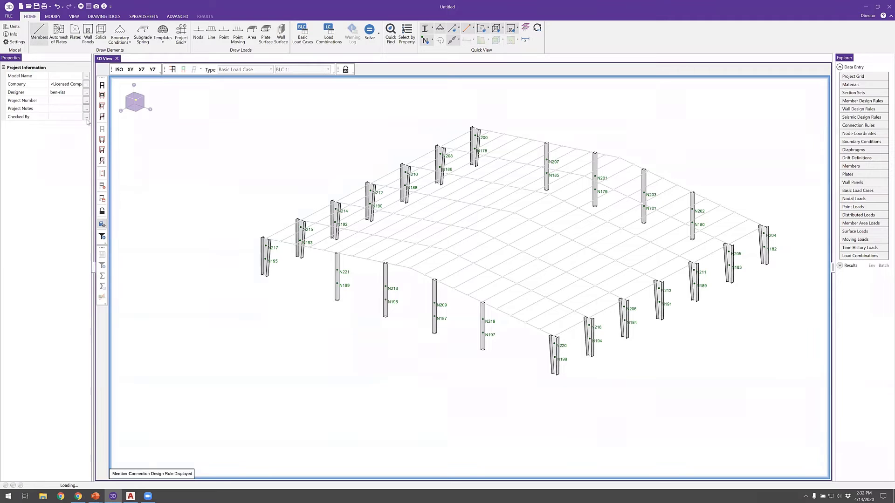
click(75, 111)
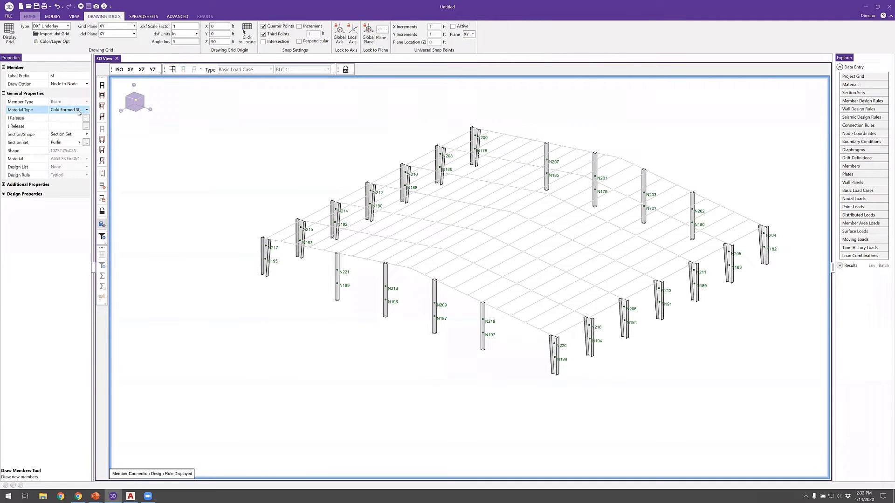
click(86, 143)
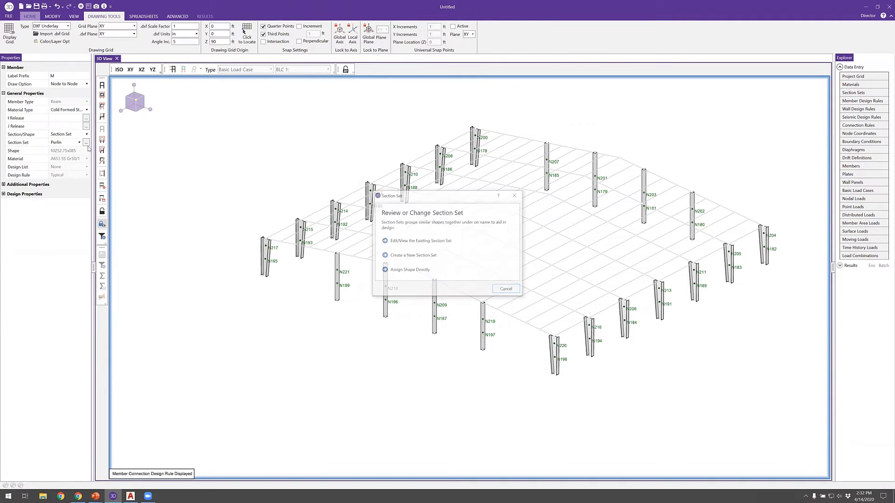
click(413, 256)
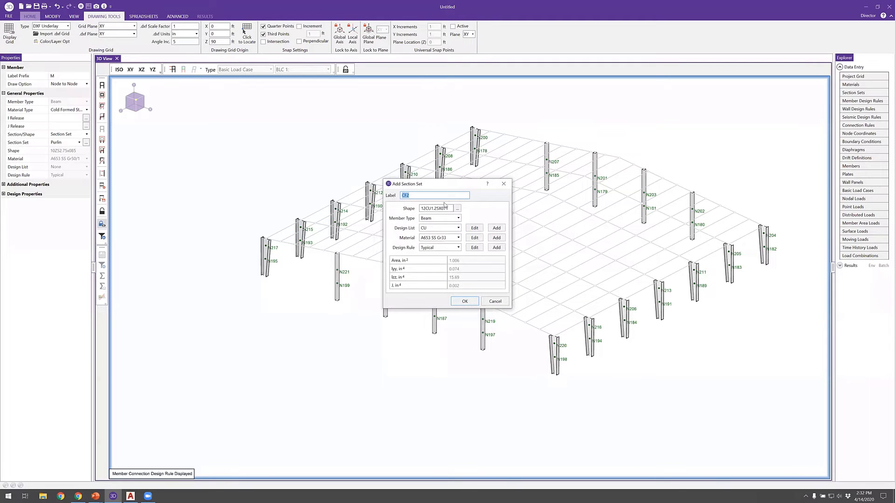
text(Girt)
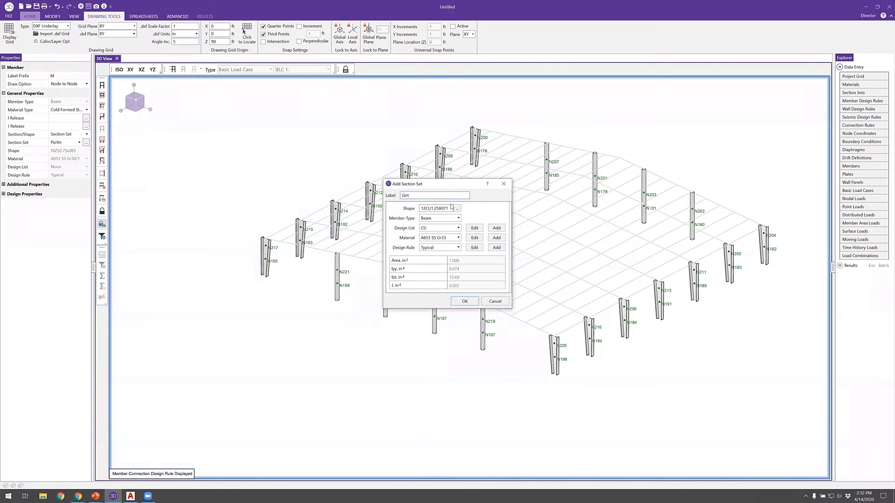
- Assign the AISI 2007 ZS shape 8ZS2.75x070 to the Girt section set
click(457, 208)
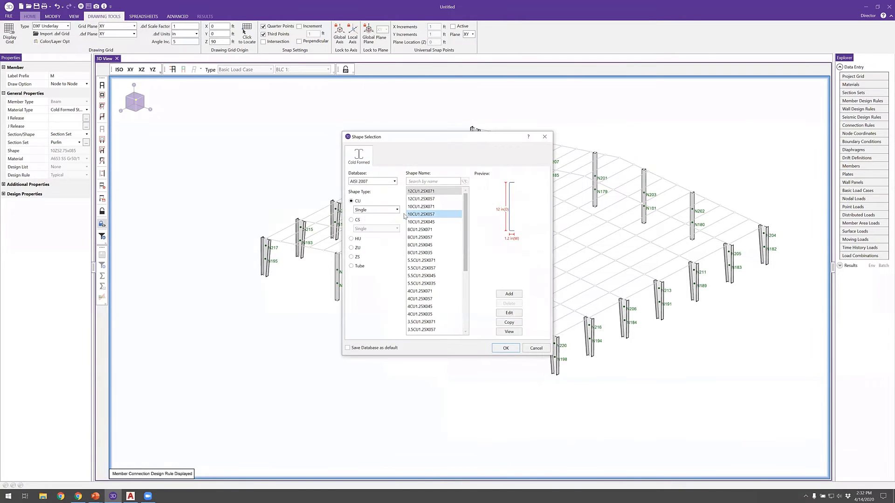
click(359, 258)
drag(466, 210, 466, 261)
click(433, 269)
click(432, 262)
click(433, 276)
click(518, 349)
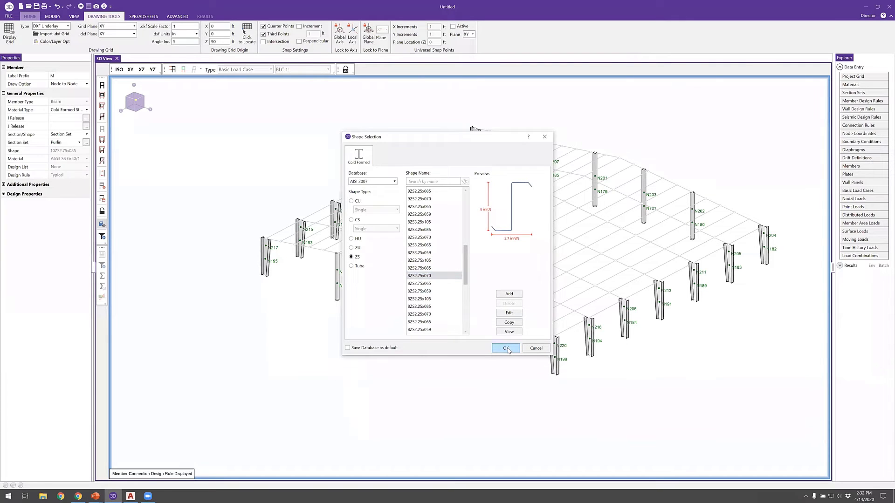
- Choose the ZS design list for the Girt section set and change its member type to HBrace
click(451, 229)
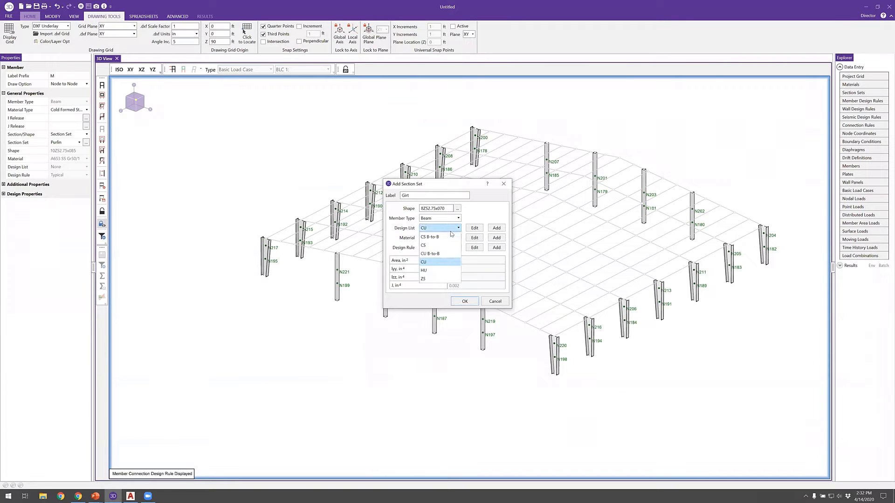
click(446, 279)
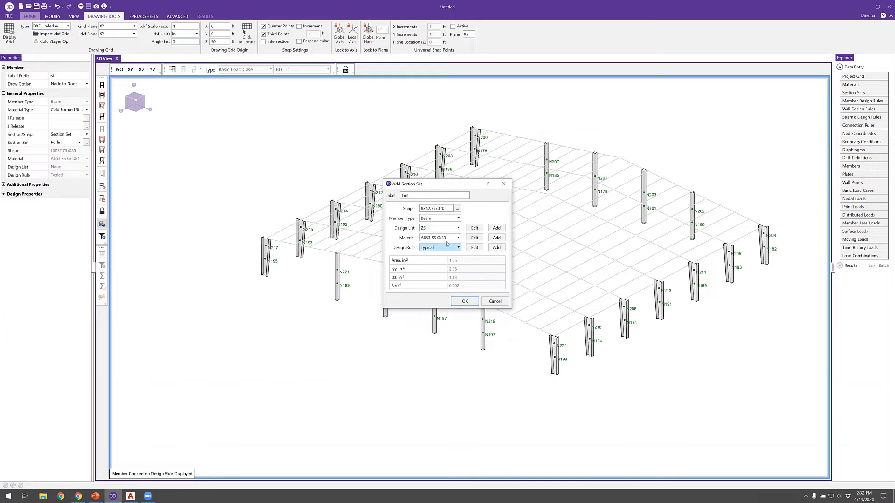
click(459, 219)
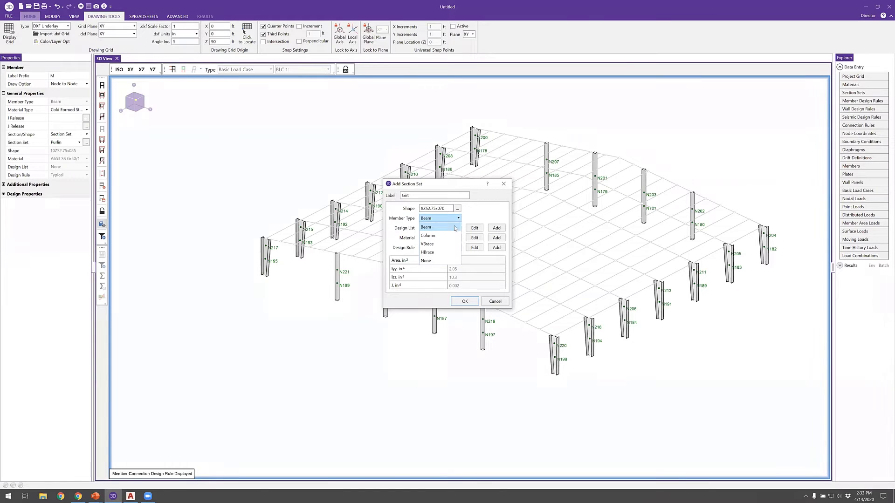
click(441, 252)
click(457, 228)
click(456, 228)
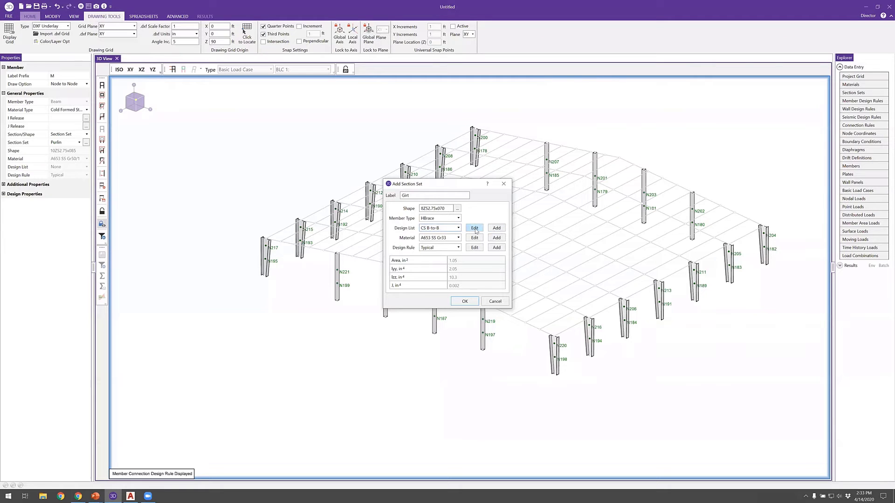
- Create a new redesign list for the Girt section set, named ZS-Girt
click(493, 228)
text(ZS)
click(467, 267)
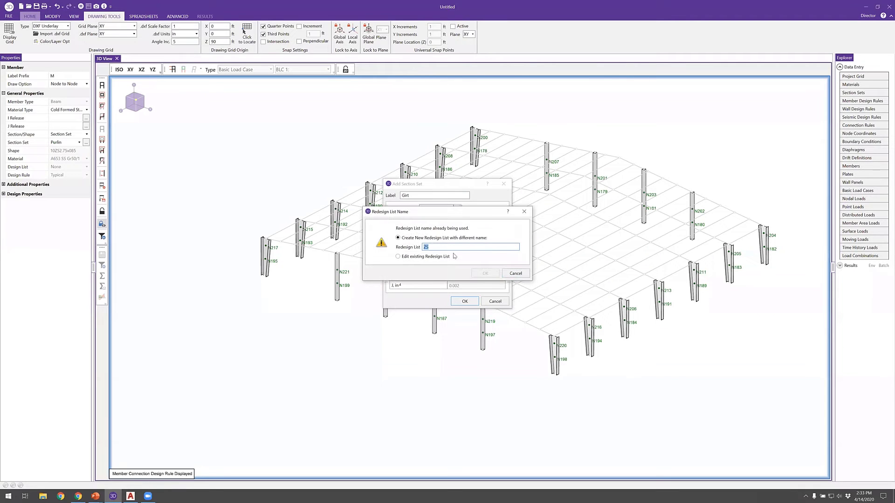
text(-Girt)
click(486, 273)
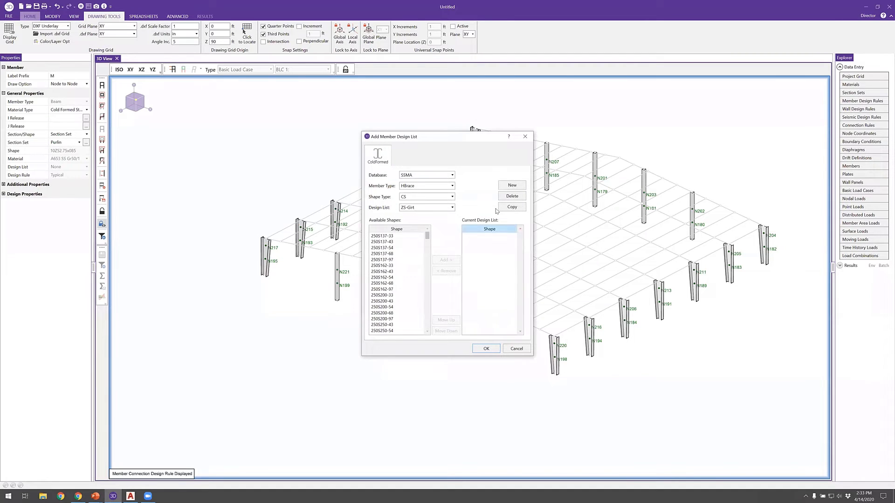
- Set the shape type to ZS in the member design list settings and accept them
click(438, 196)
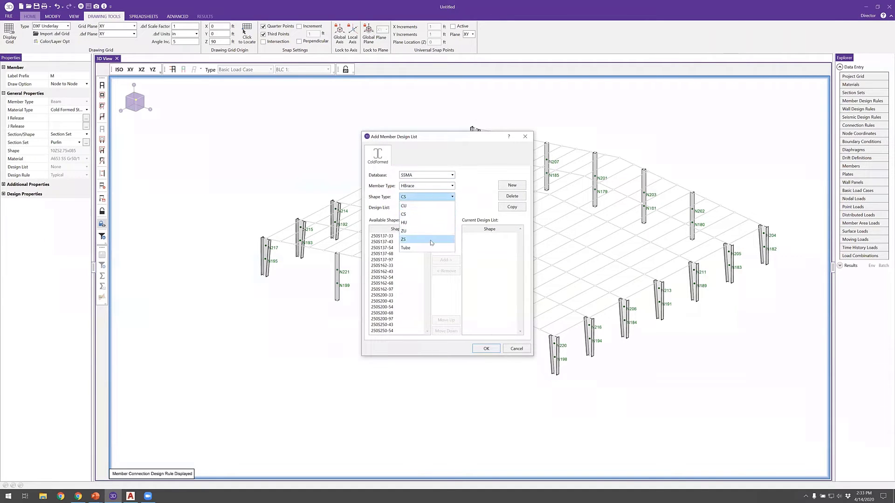
click(436, 239)
click(435, 208)
click(435, 217)
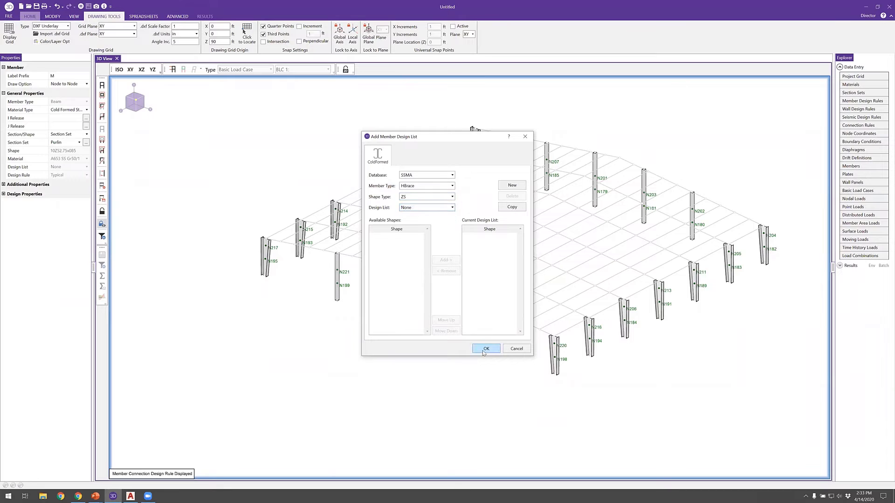
click(446, 175)
click(436, 184)
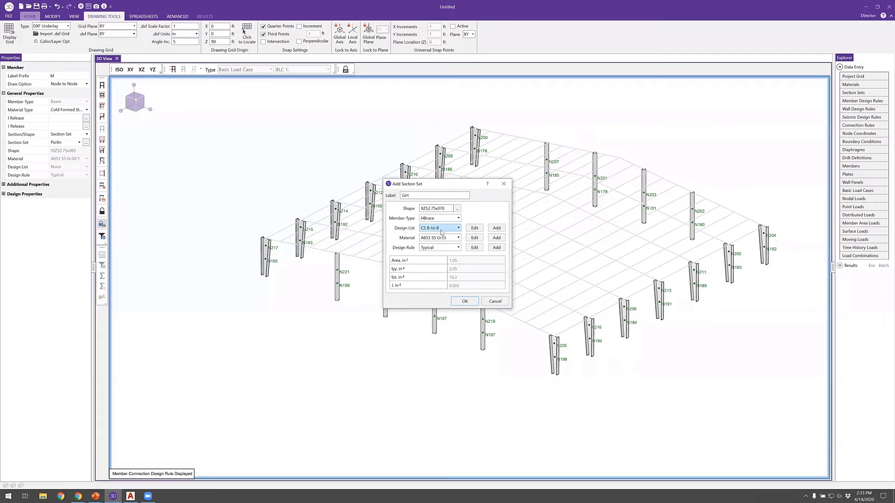
- Assign the ZS-Girt design list to the Girt section set and finish creating the section set
click(439, 228)
click(437, 280)
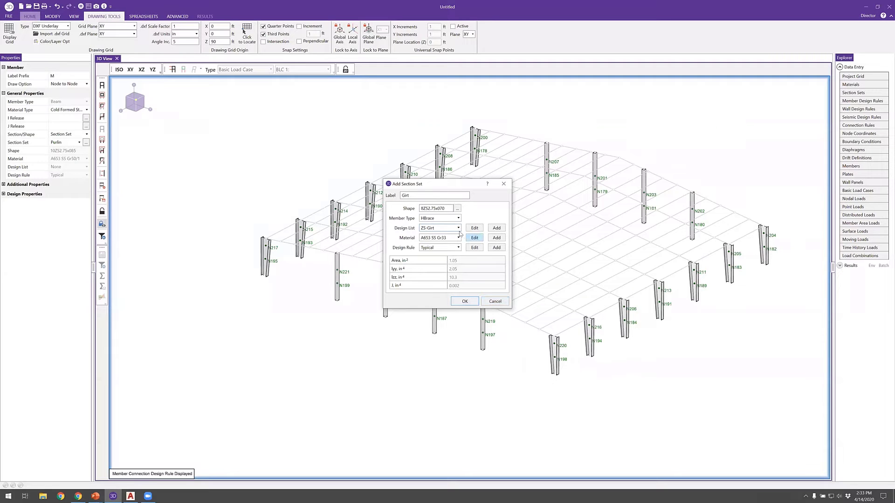
click(465, 302)
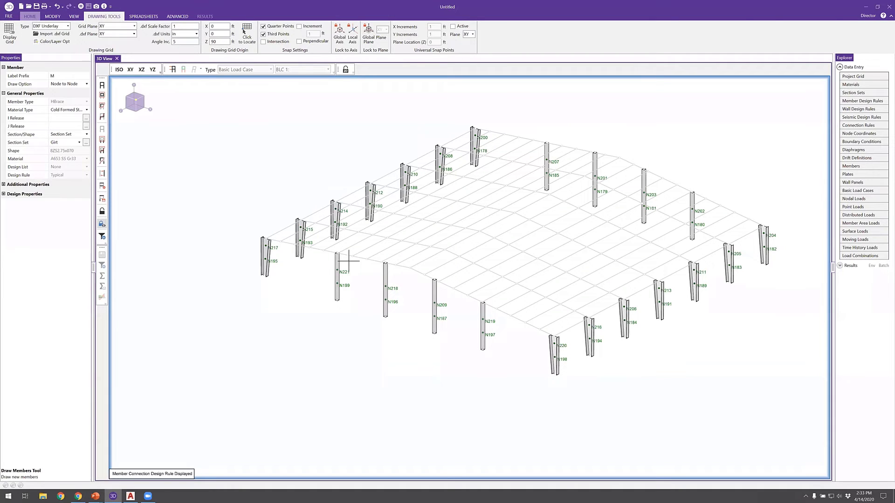
- Set both the I and J end releases of the new girt members to BenPIN
click(86, 119)
click(375, 196)
click(477, 196)
click(511, 327)
- Draw girts between the 5 ft nodes of all columns along the near end wall, corner to corner
click(265, 259)
click(337, 283)
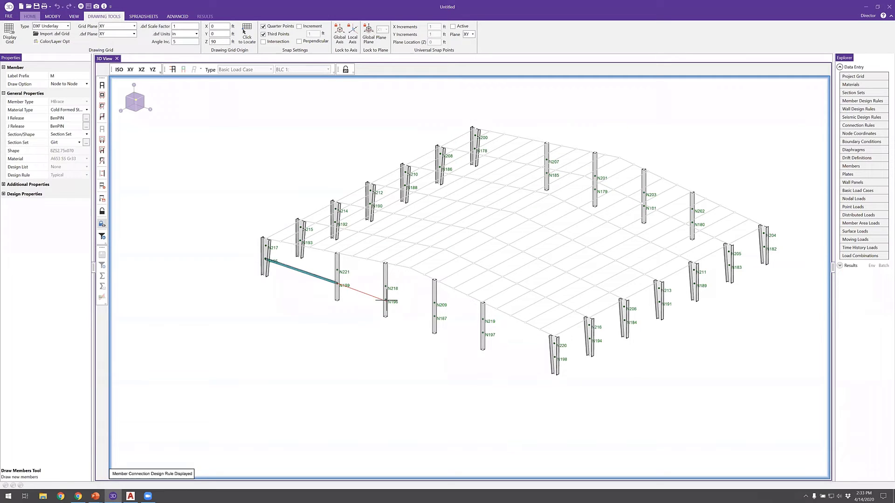
click(386, 301)
click(435, 317)
click(483, 332)
click(555, 357)
- Turn off the Quarter Points and Third Points snap settings
scroll(485, 337, up, 5)
scroll(473, 338, down, 10)
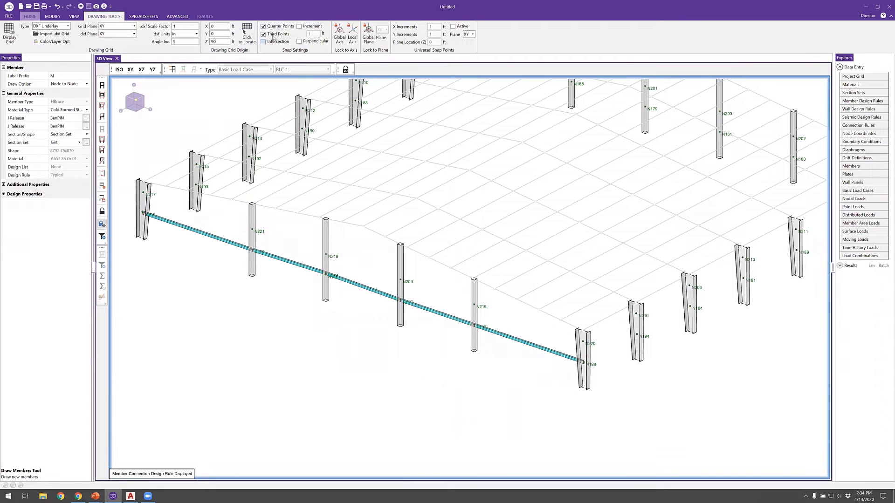
click(274, 34)
click(277, 27)
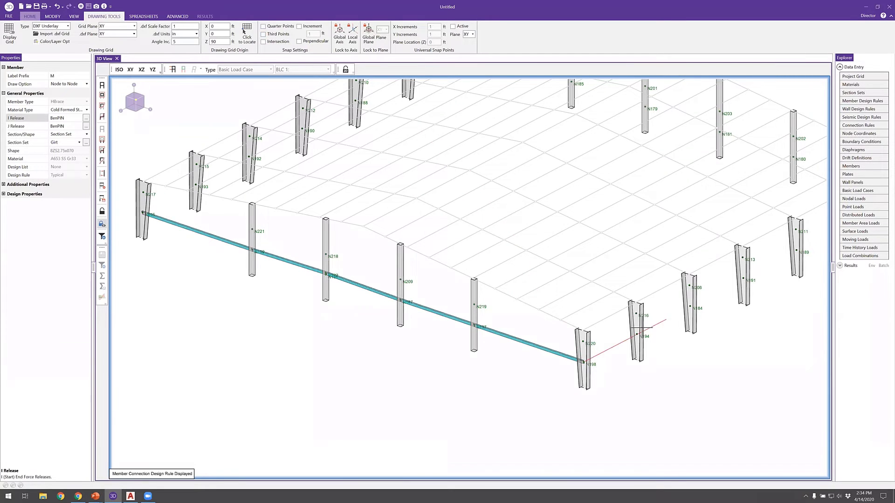
- Continue the girts between the 5 ft nodes of the frame columns along the side wall to the far corner
middle_drag(668, 321, 534, 331)
click(503, 345)
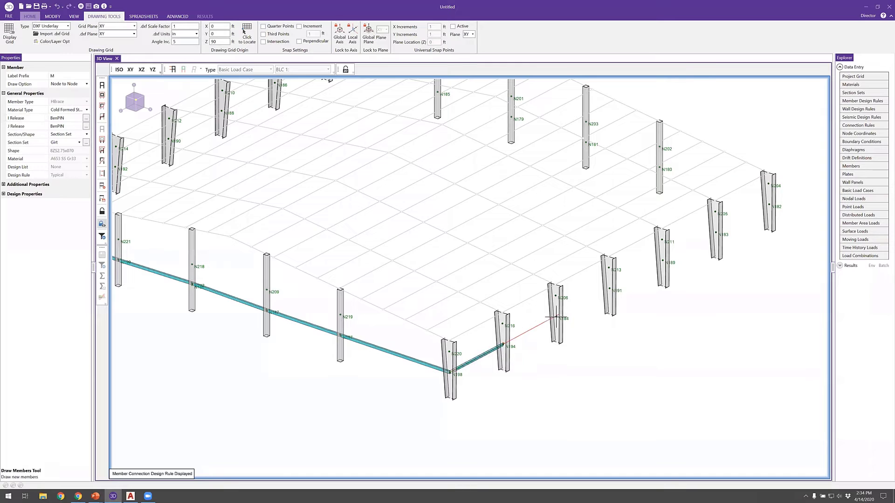
click(556, 316)
click(609, 289)
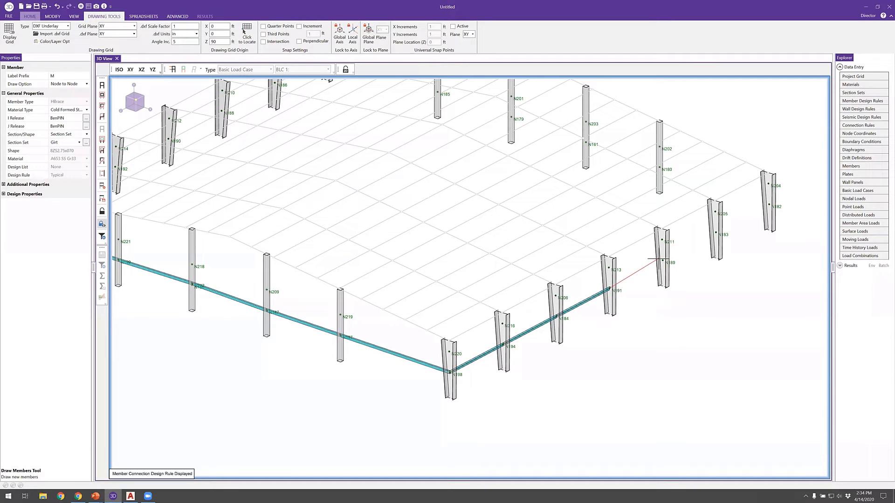
click(662, 262)
click(716, 233)
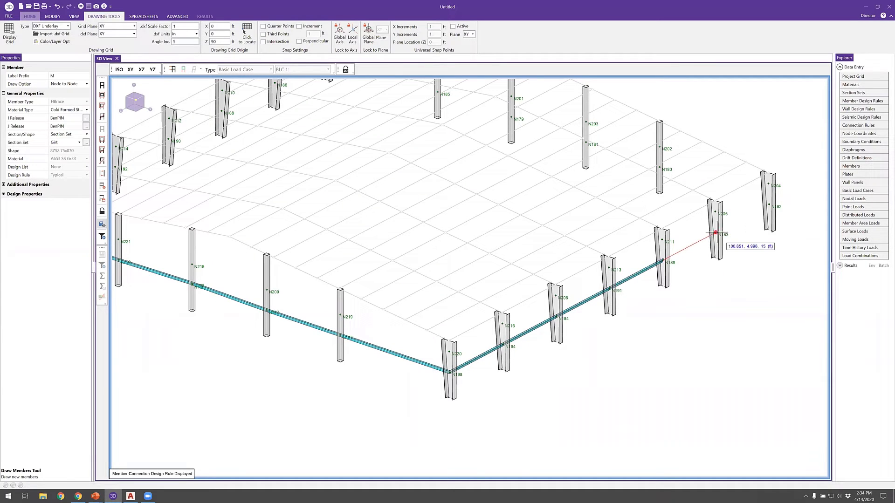
click(769, 204)
- Continue the girts through the 5 ft nodes of the far end wall columns to the opposite corner
mouse_move(615, 194)
middle_down()
mouse_move(672, 282)
mouse_move(706, 265)
middle_up()
click(705, 266)
click(632, 240)
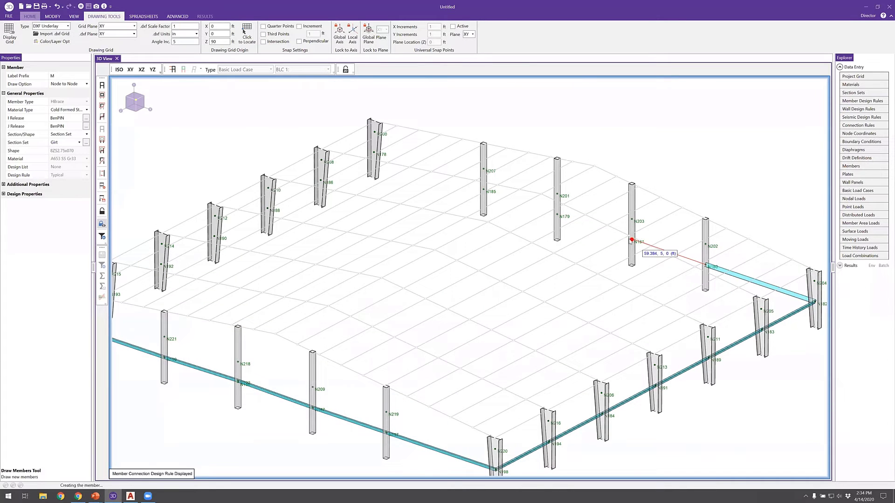
click(557, 215)
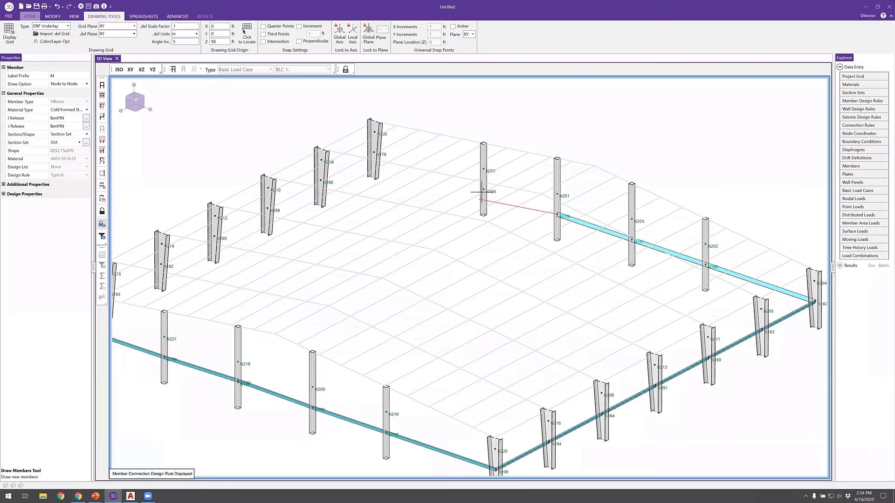
click(483, 191)
click(373, 152)
- Draw the 5 ft girts along the remaining side wall back to the starting corner and end the member chain
click(321, 180)
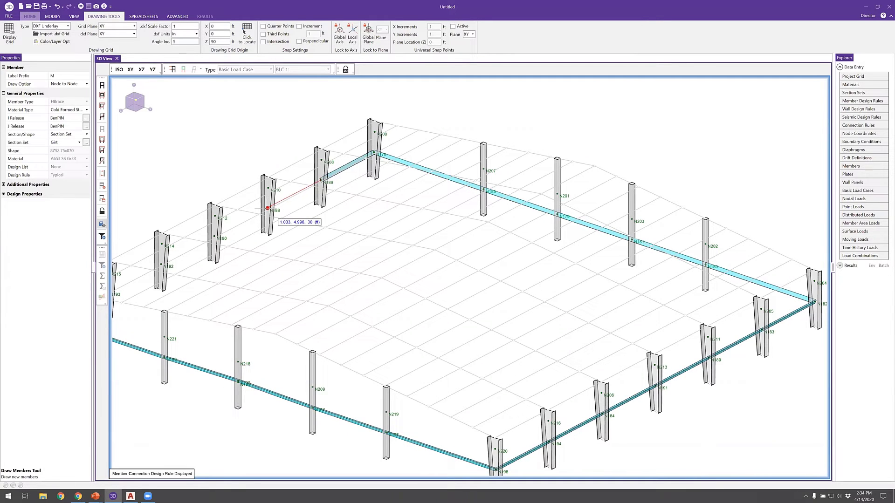
click(267, 208)
click(197, 259)
middle_drag(197, 259, 233, 255)
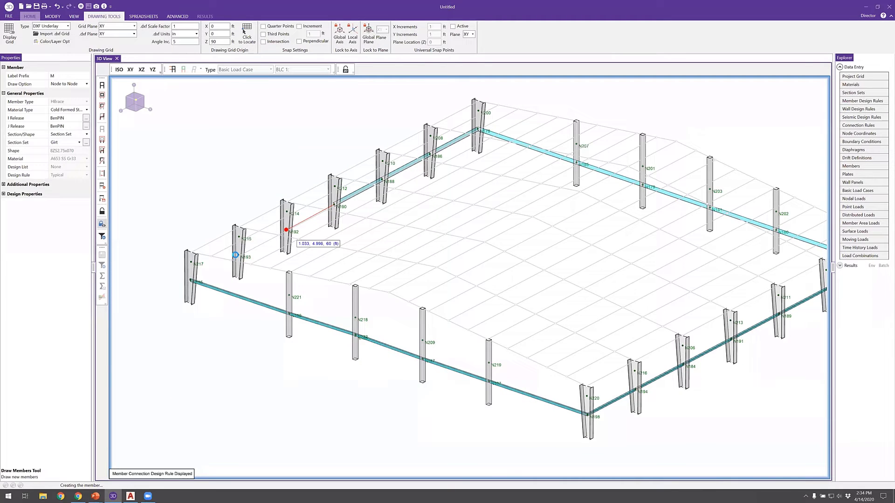
click(238, 255)
click(191, 280)
right_click(235, 287)
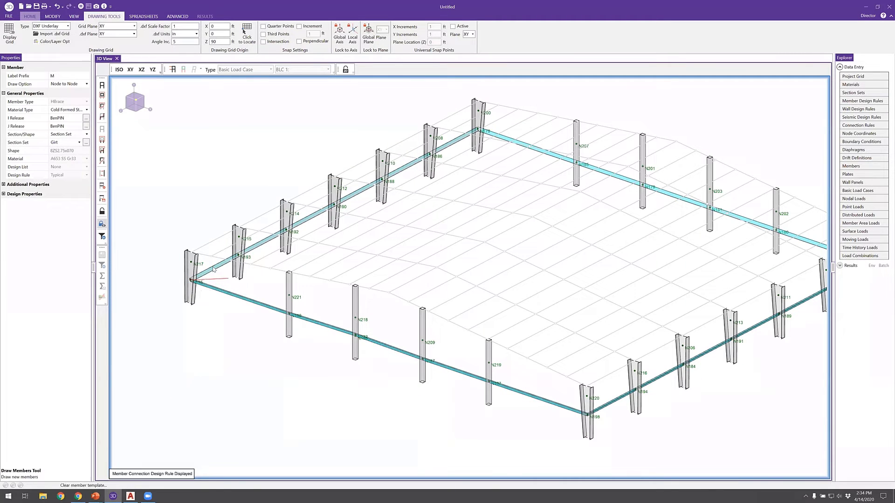
- Draw upper-row girt members along the front end wall from node N217 to N220, connecting at each wall column
click(192, 262)
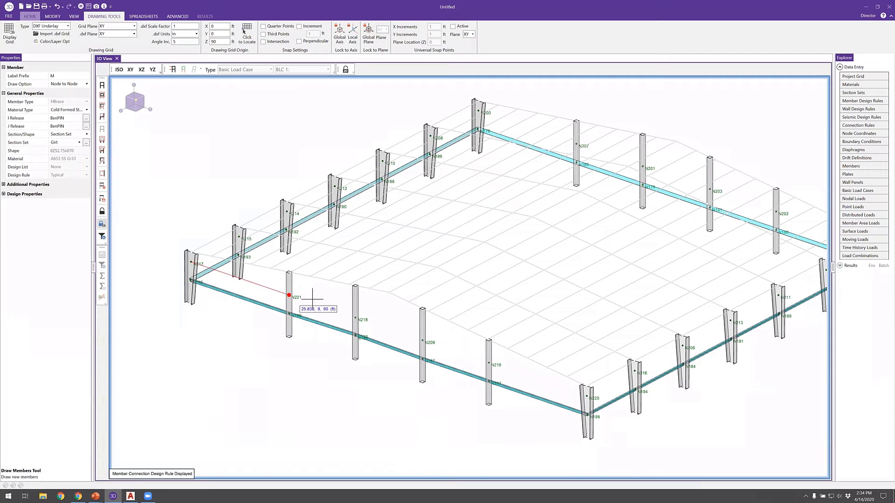
click(355, 318)
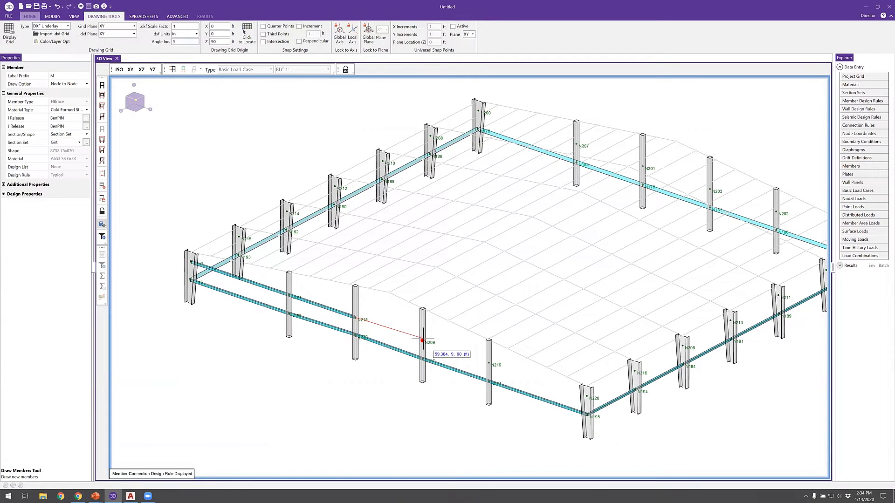
click(488, 364)
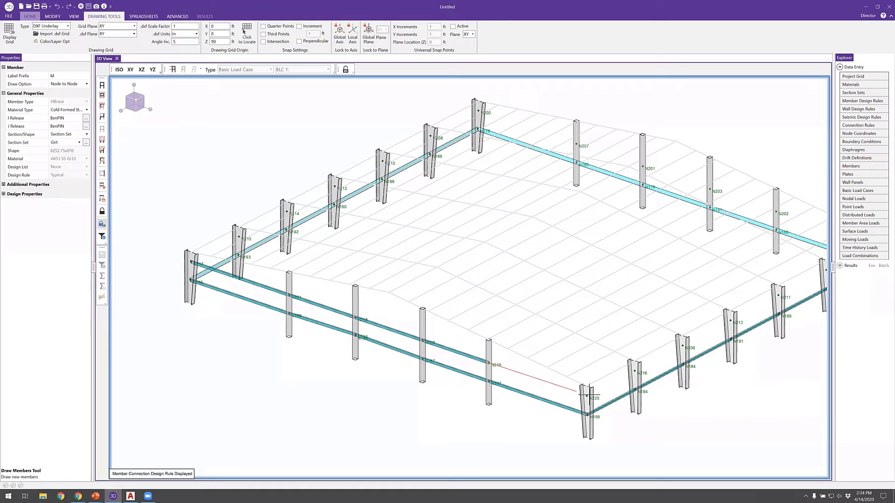
click(587, 396)
- Continue the upper girts column by column along the side wall from node N220 to N204
click(634, 372)
click(683, 346)
click(725, 320)
middle_drag(724, 321, 602, 366)
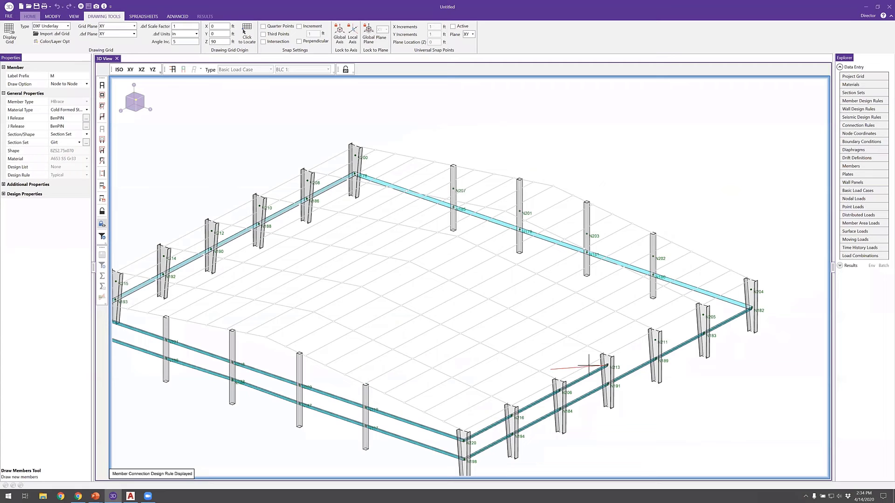
click(655, 341)
click(703, 315)
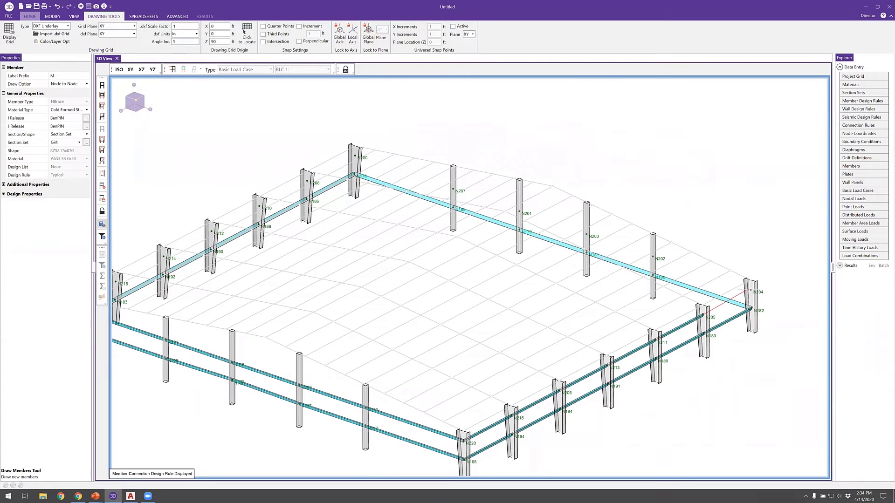
click(748, 290)
- Continue the upper girts along the back end wall from node N204 to N200
click(653, 257)
click(587, 235)
click(520, 212)
click(453, 189)
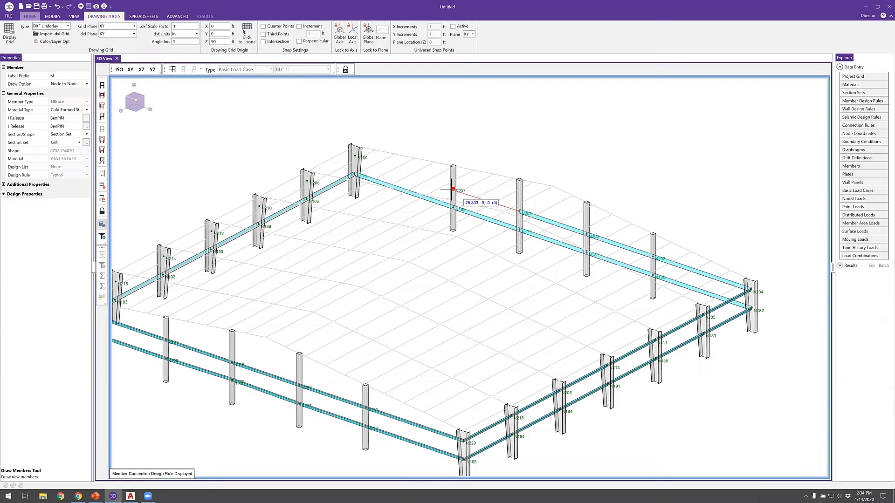
click(355, 156)
- Close the upper girt row along the remaining side wall from node N200 back to N217 and finish drawing members
click(307, 180)
click(259, 205)
middle_drag(224, 254, 313, 219)
click(318, 213)
click(274, 237)
click(206, 285)
click(183, 282)
right_click(271, 295)
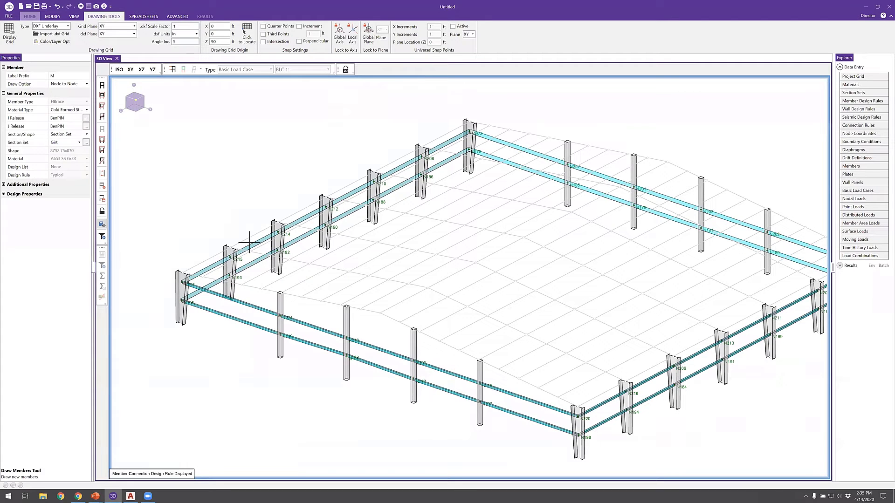
key(Escape)
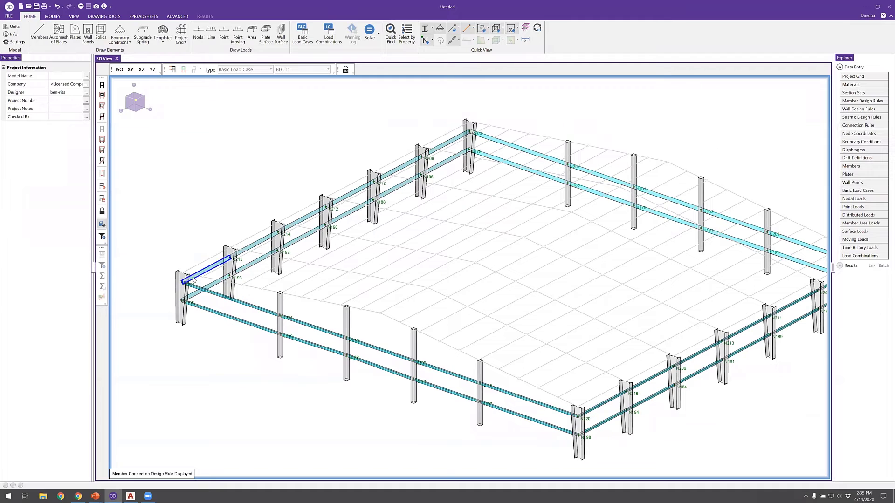
- Select all members assigned to the Girt section set using Select by Property
scroll(194, 280, up, 5)
scroll(193, 280, down, 4)
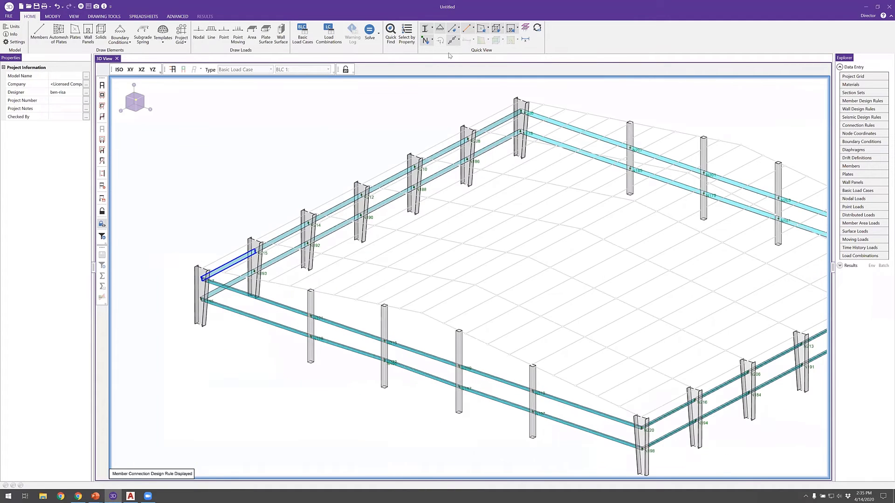
click(407, 42)
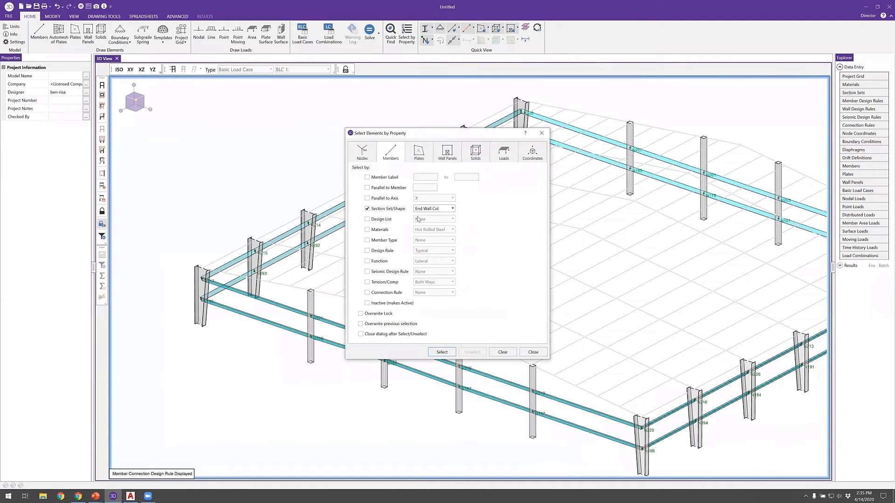
click(434, 209)
click(438, 226)
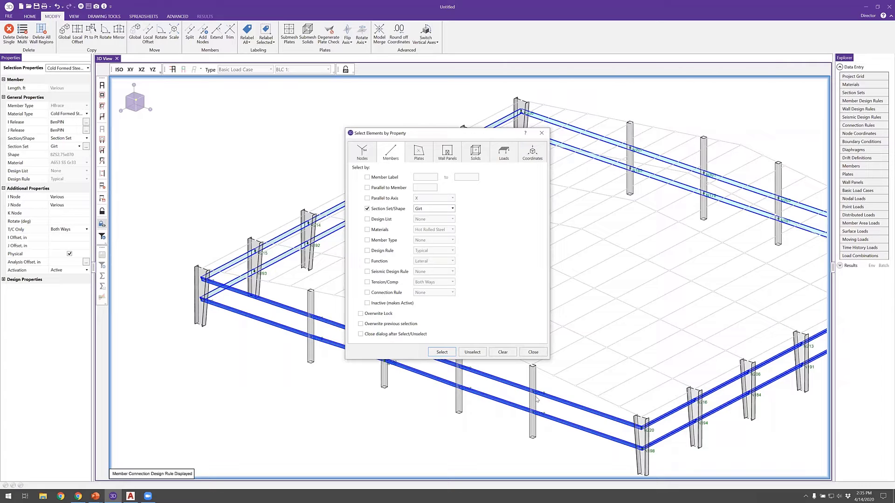
click(423, 212)
click(526, 354)
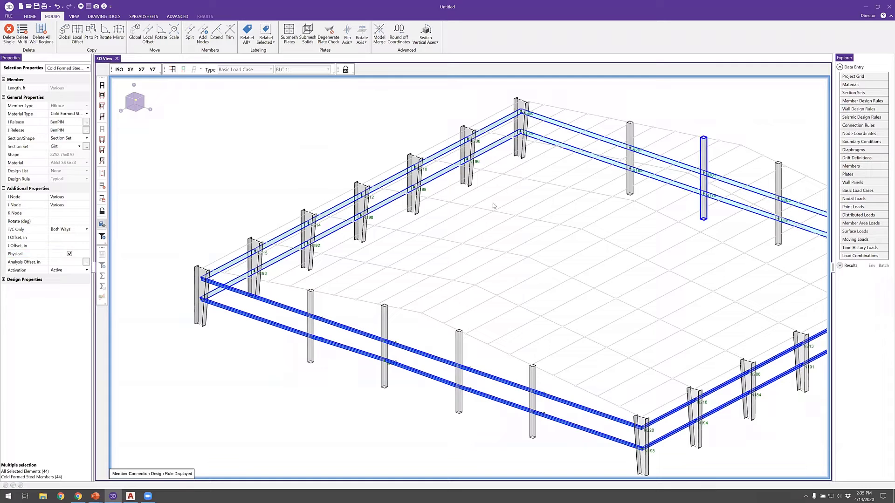
- Set the rotation of the selected cold-formed girts to 90 degrees
click(76, 68)
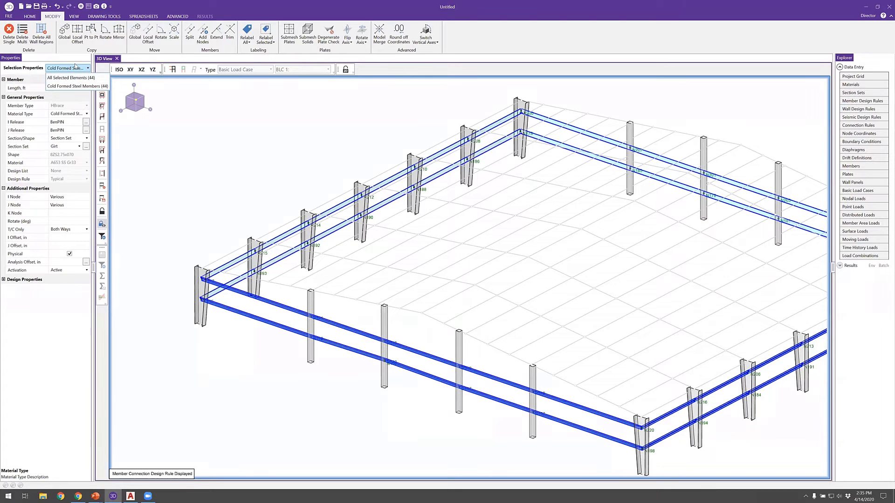
click(126, 139)
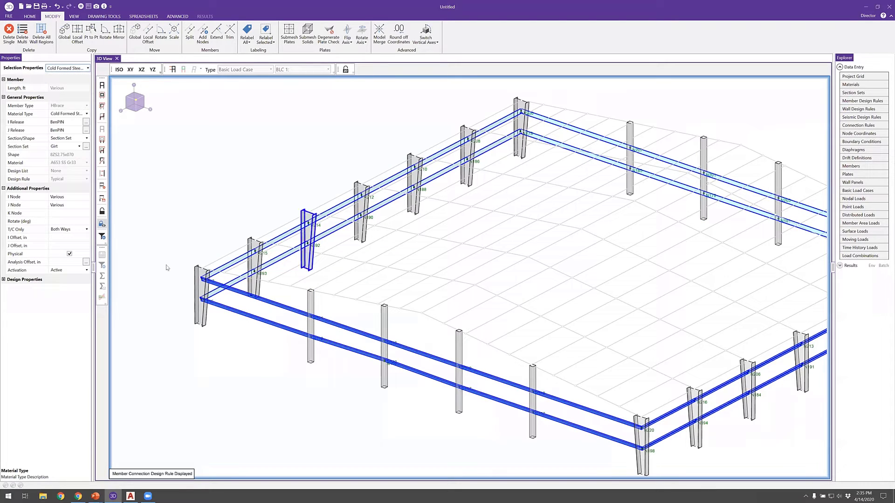
click(78, 218)
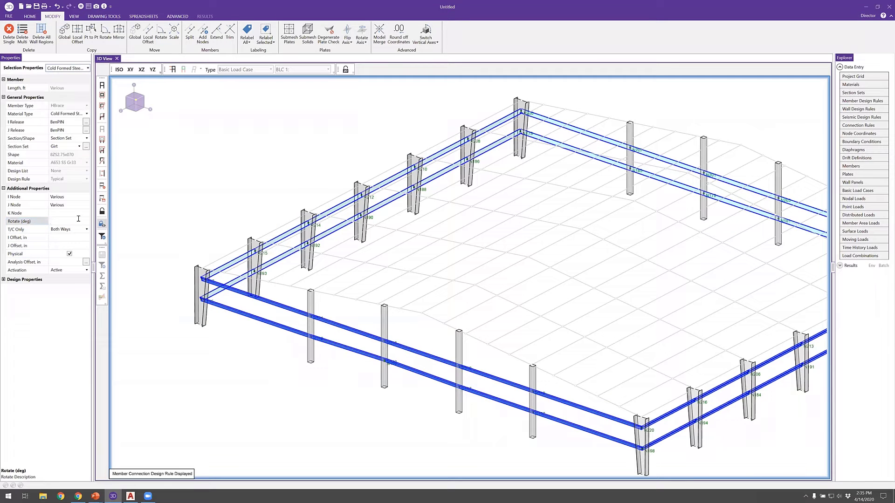
text(90)
key(Return)
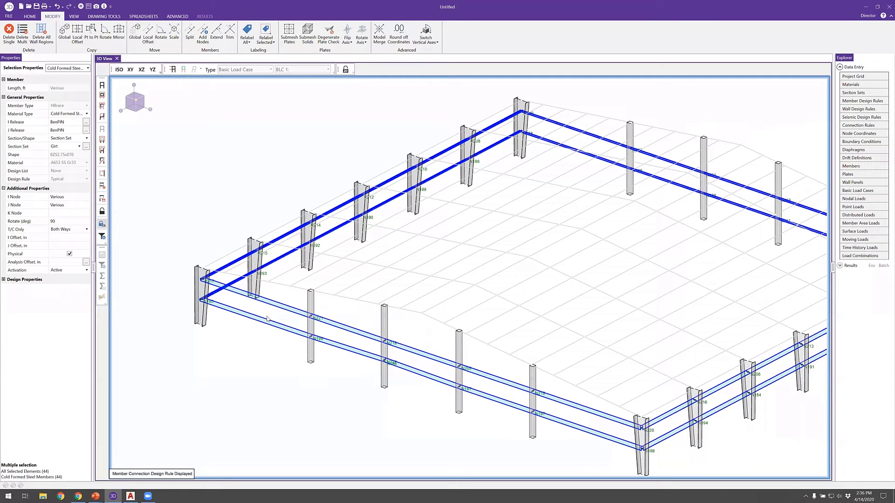
- Restore the full model, show it in XY elevation, and select all column base nodes
click(103, 223)
scroll(283, 267, down, 3)
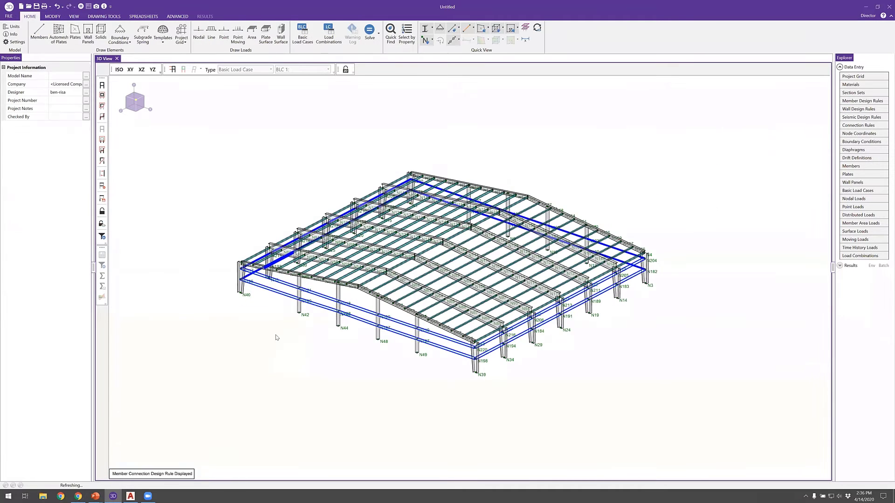
key(ctrl+Up)
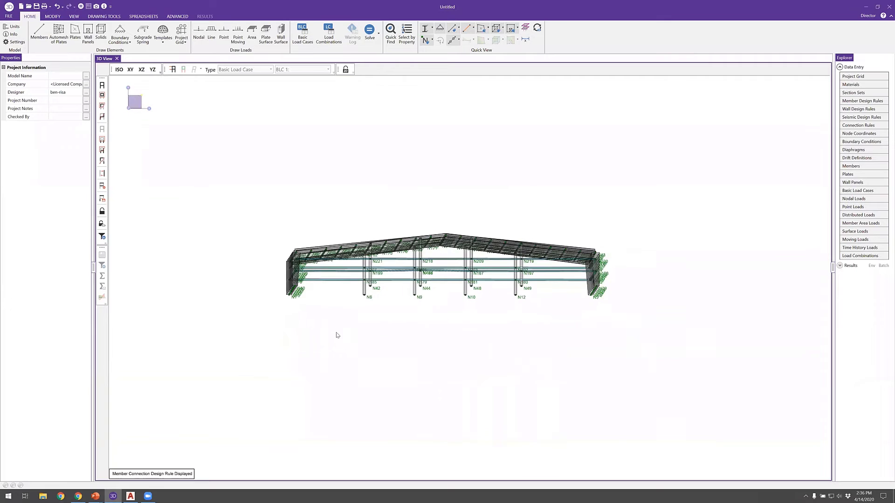
click(140, 69)
click(131, 70)
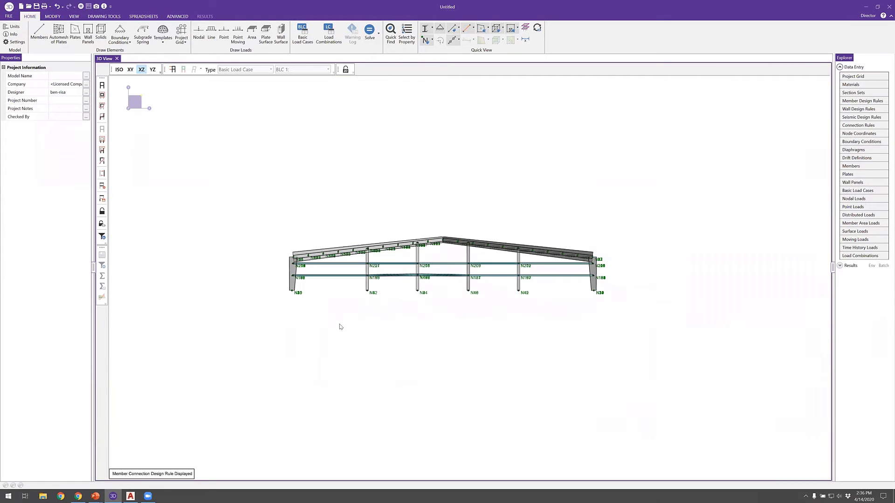
drag(261, 291, 660, 337)
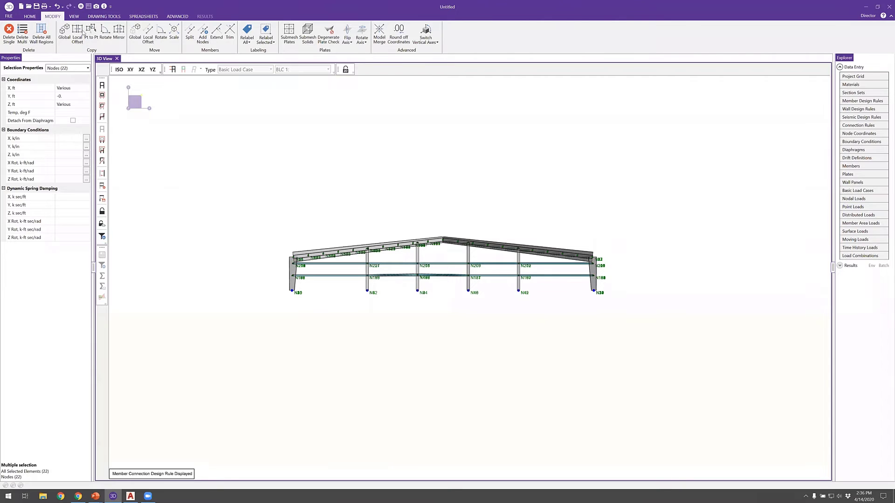
- Apply Reaction boundary conditions in all translations and rotations to the selected base nodes
click(30, 17)
click(122, 41)
click(122, 56)
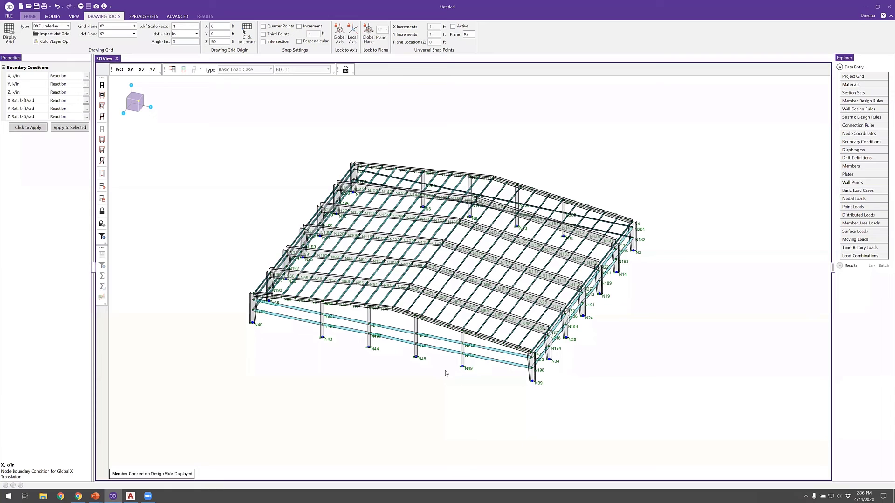
shift+middle_drag(445, 371, 439, 372)
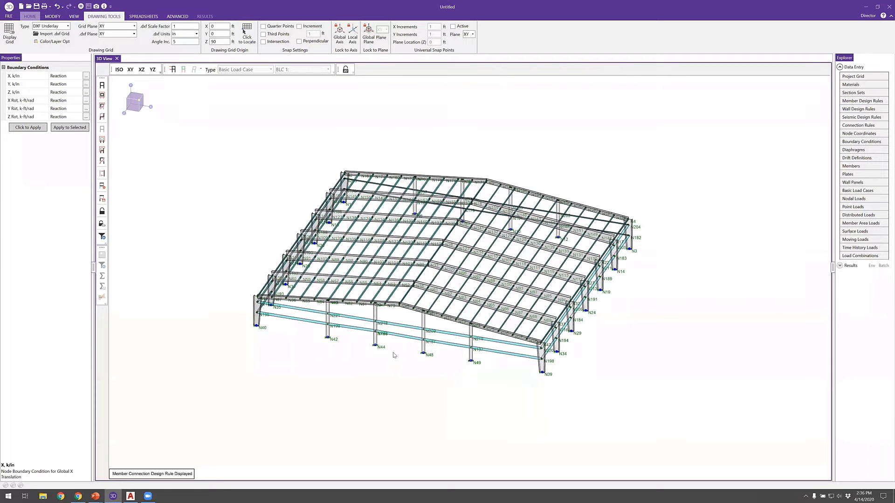
scroll(394, 355, up, 2)
- Delete the two girts in the front end wall's middle bay, between the columns at nodes N44 and N48
key(Delete)
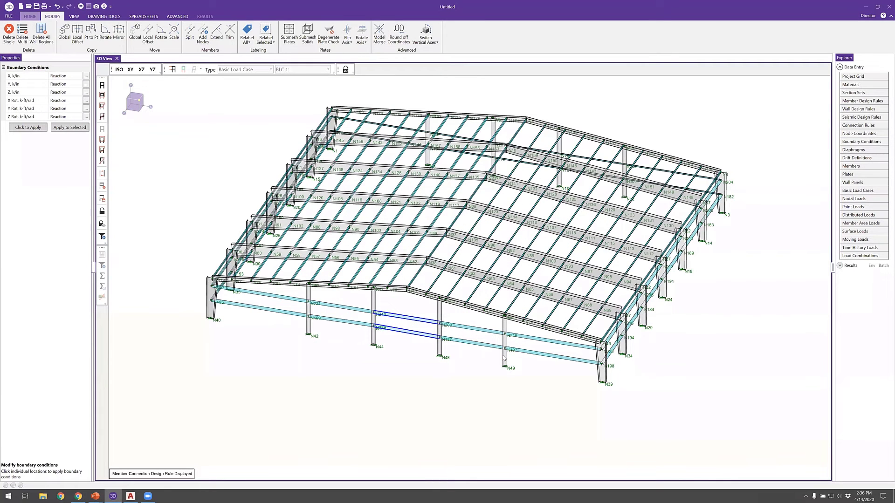
shift+middle_drag(475, 358, 444, 299)
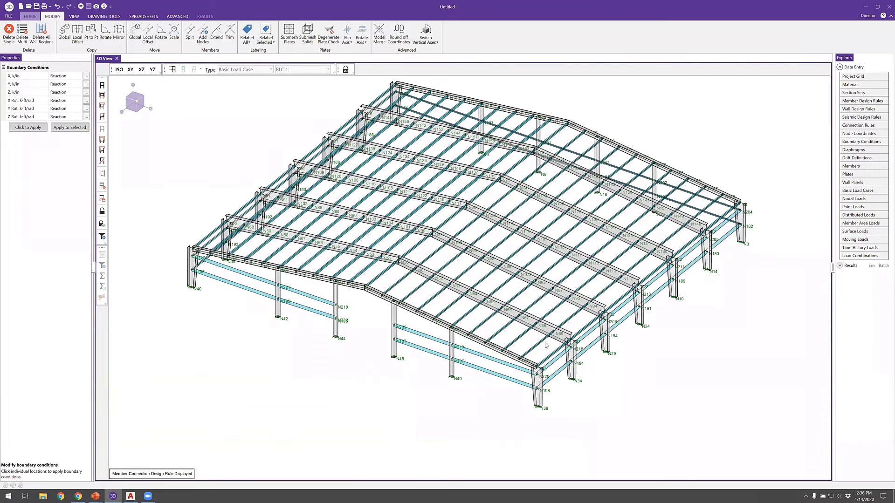
middle_drag(600, 379, 537, 351)
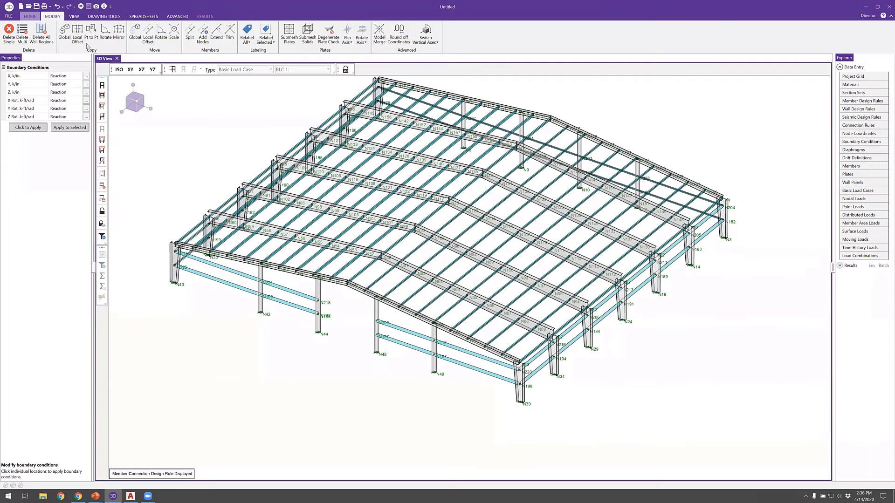
key(Escape)
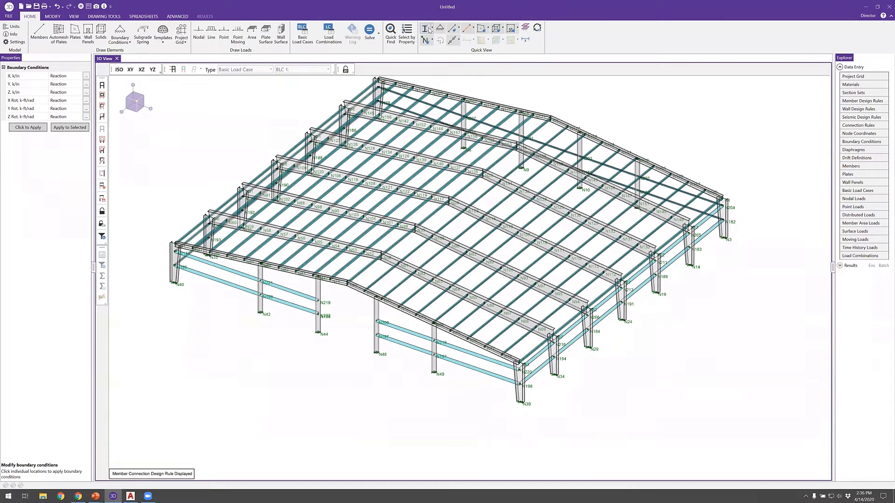
- Switch the member display from rendered shapes to wireframe lines and clear the boundary condition settings
click(425, 29)
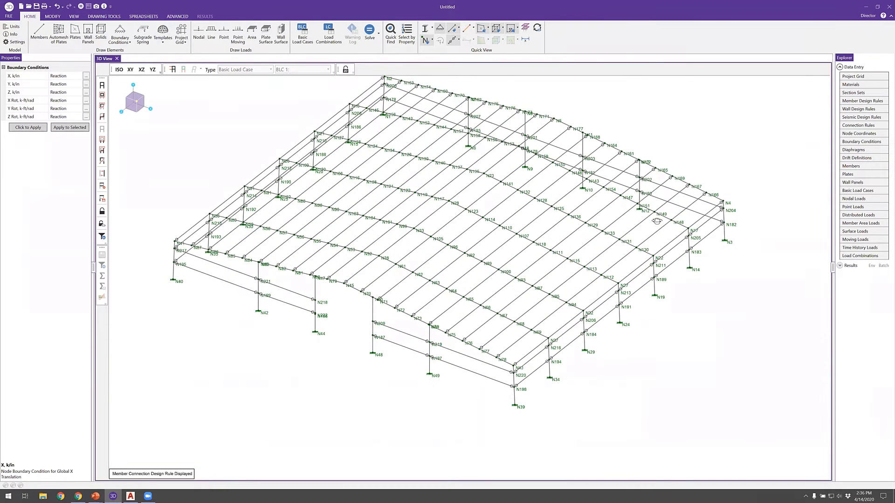
key(shift+Left)
key(shift+Left)
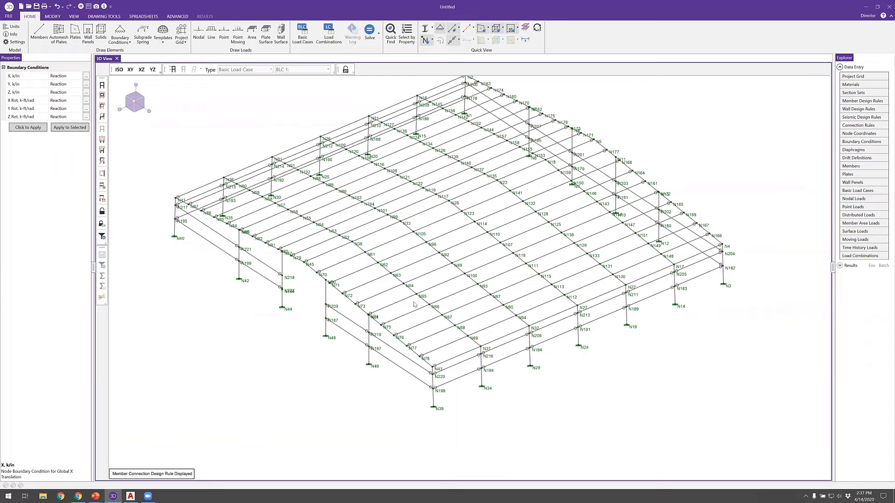
click(184, 308)
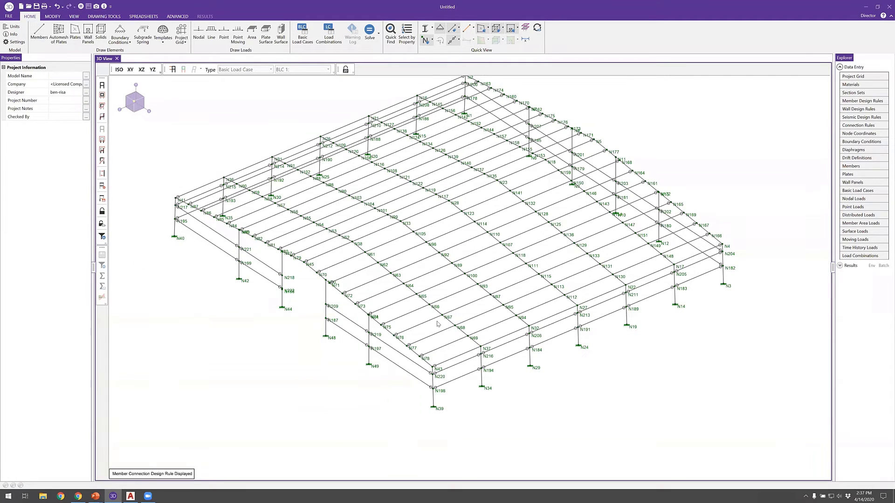
- Isolate the second frame bay, between the frames at nodes N34 and N29, by selecting it and locking the rest
shift+middle_drag(427, 325, 417, 324)
drag(309, 104, 407, 387)
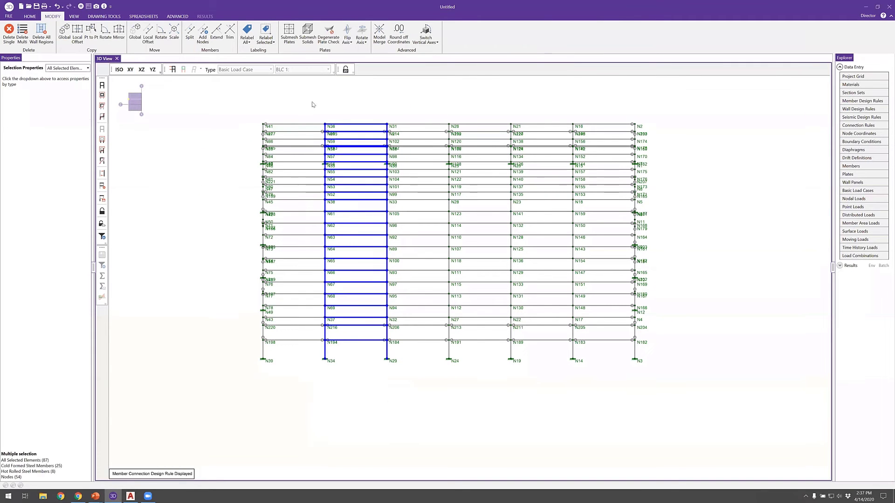
click(102, 212)
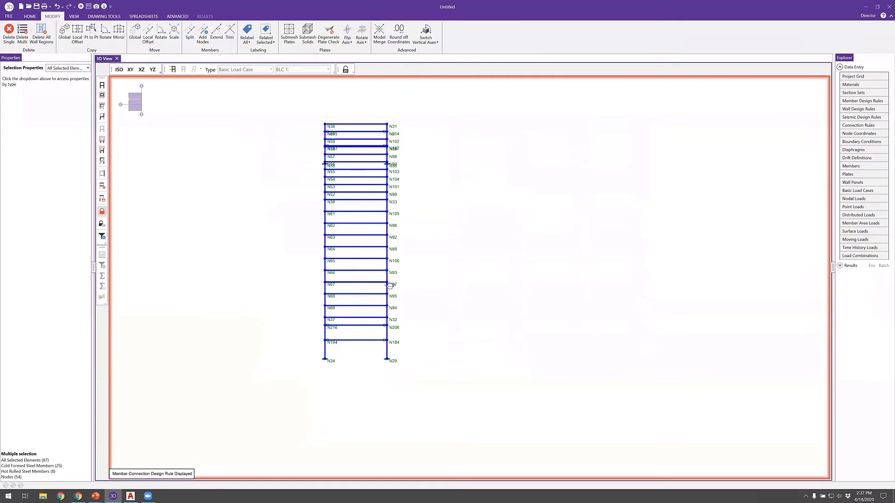
key(ctrl+i)
key(Escape)
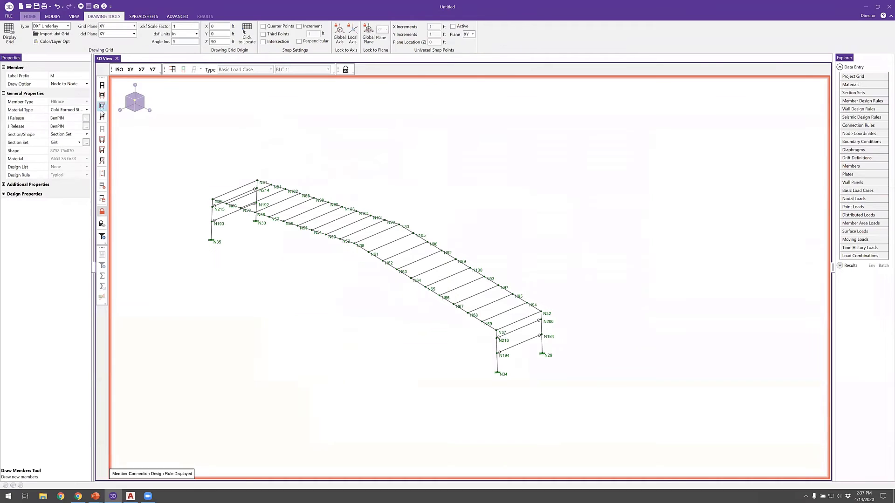
- Set the new member's material type to Hot Rolled Steel and clear its I and J end releases
click(86, 109)
click(83, 119)
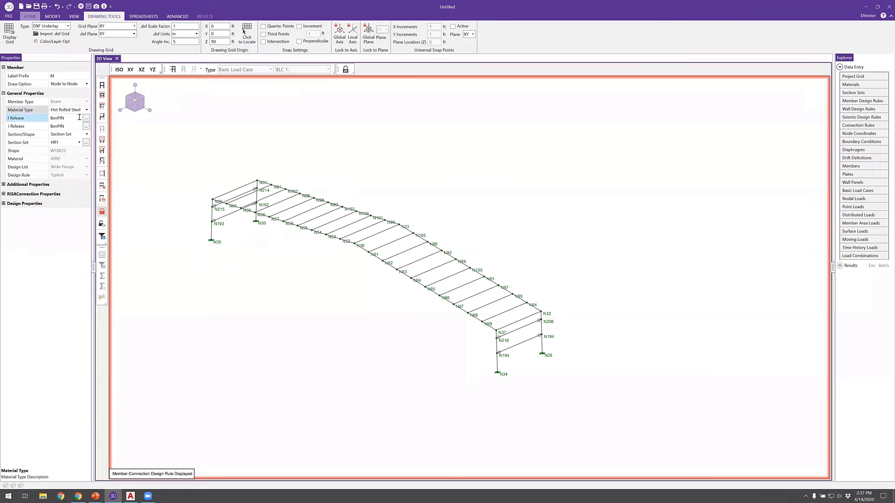
click(77, 119)
key(Delete)
click(73, 127)
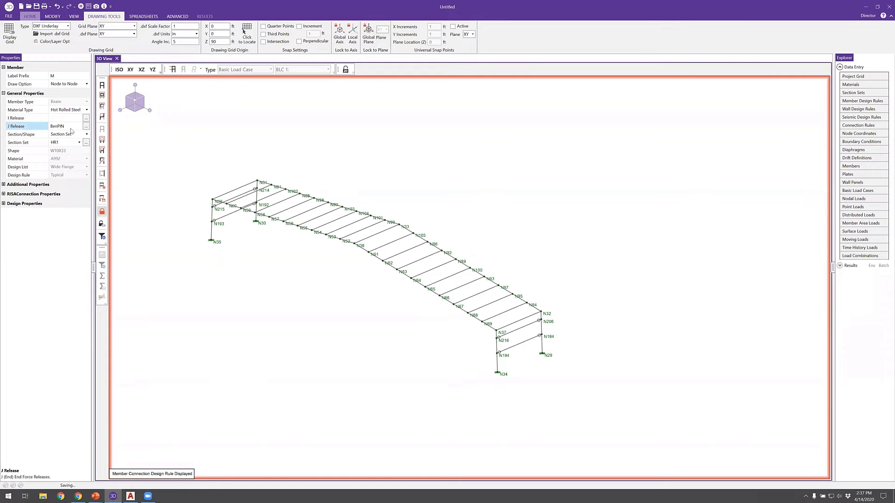
key(Delete)
- Rename section set HR1 as Cable and assign it the 3/4" dia solid round bar shape
click(85, 136)
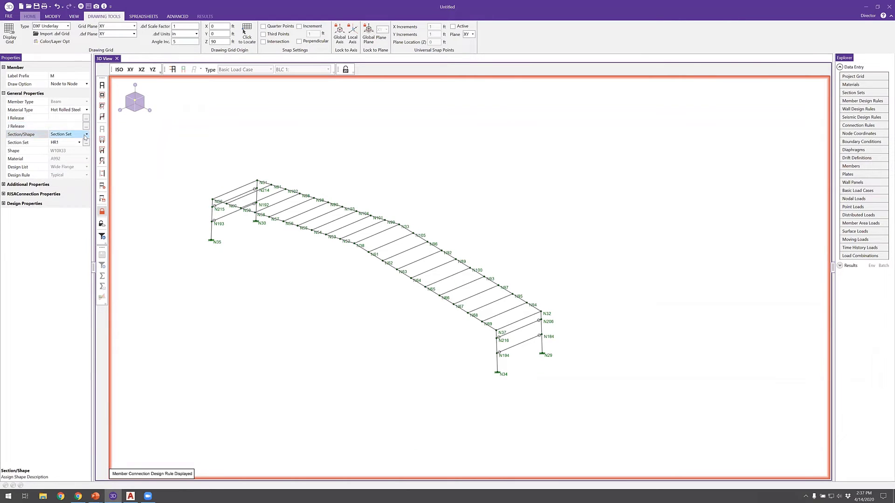
click(86, 143)
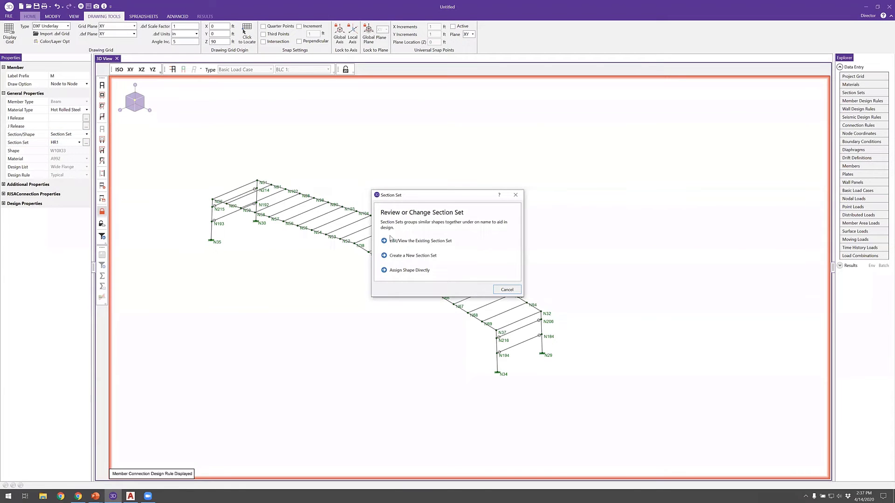
click(400, 243)
double_click(426, 192)
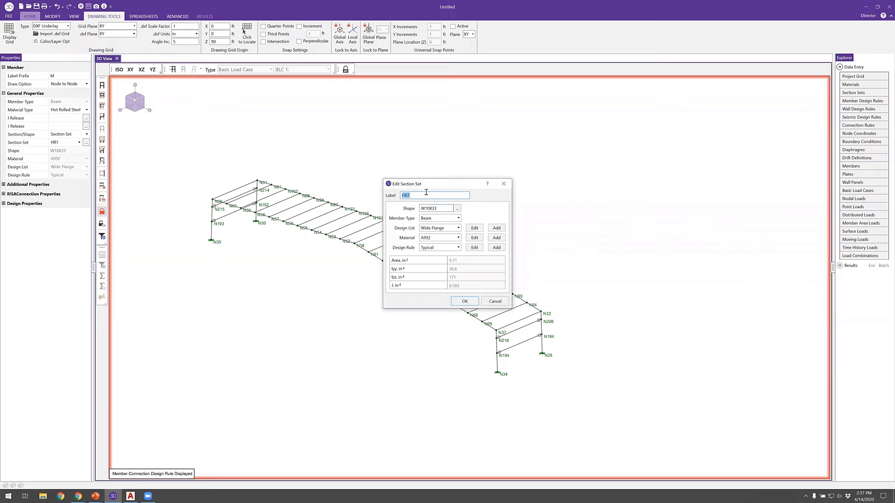
text(Cable)
click(457, 208)
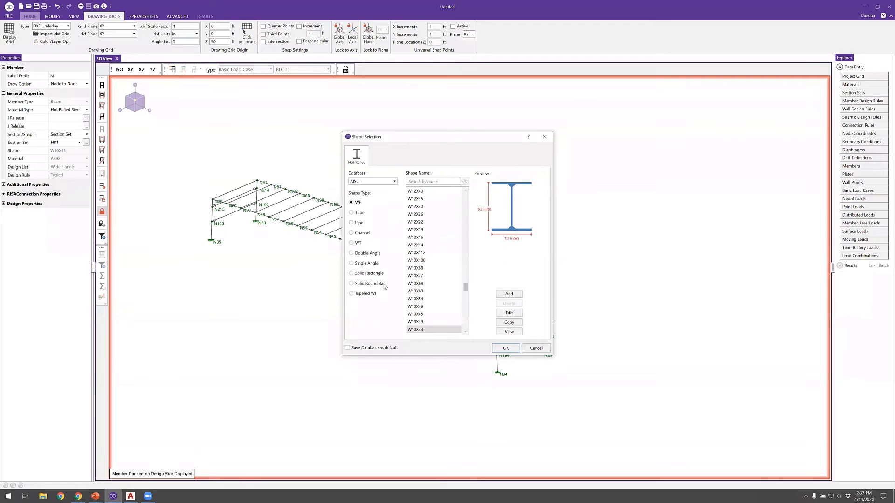
click(373, 285)
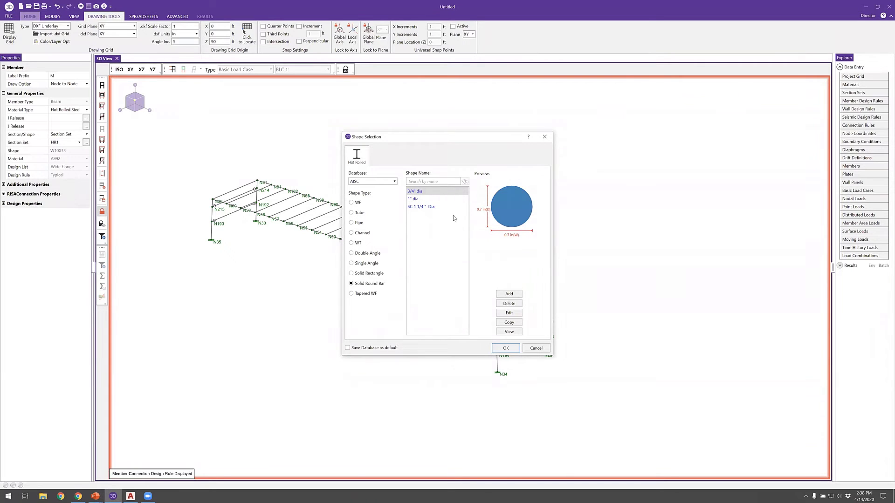
click(509, 294)
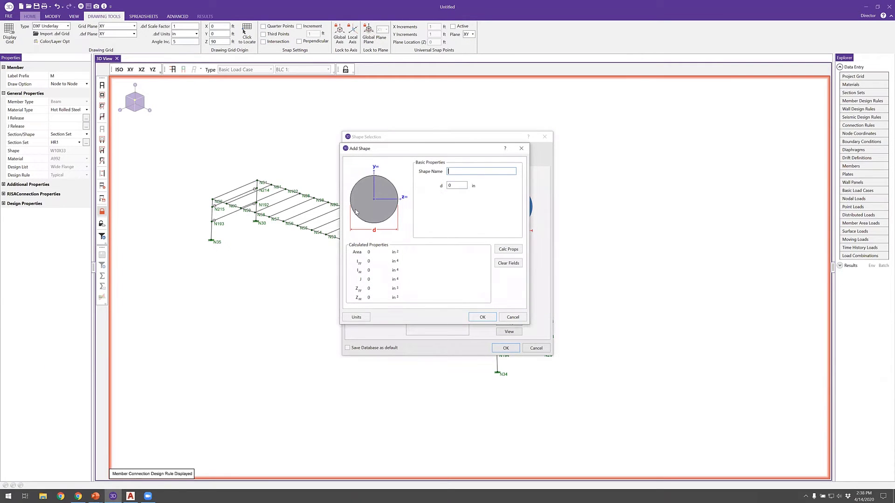
click(512, 317)
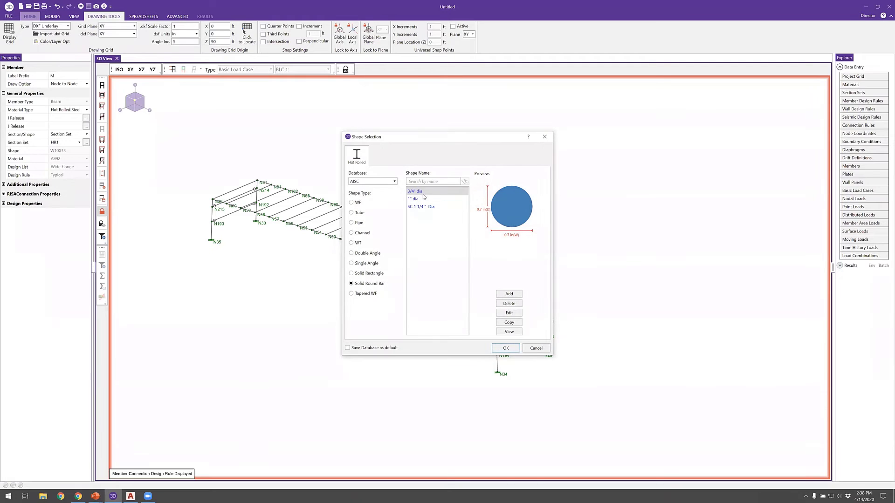
click(510, 352)
- Set the Cable section set's member type to VBrace and its design list to BAR
click(457, 219)
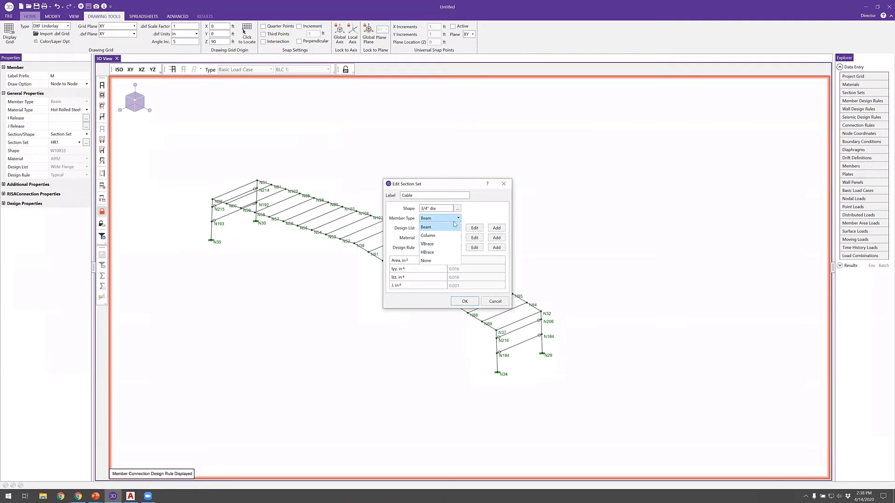
click(454, 245)
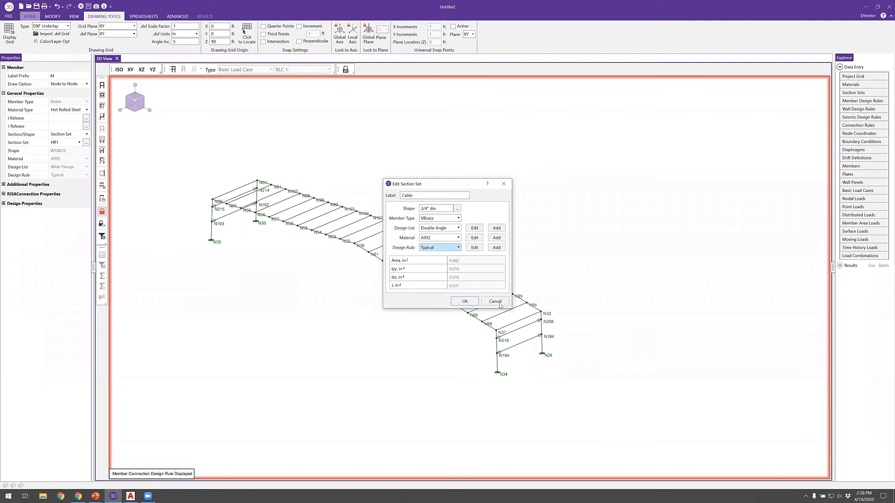
click(459, 229)
click(456, 288)
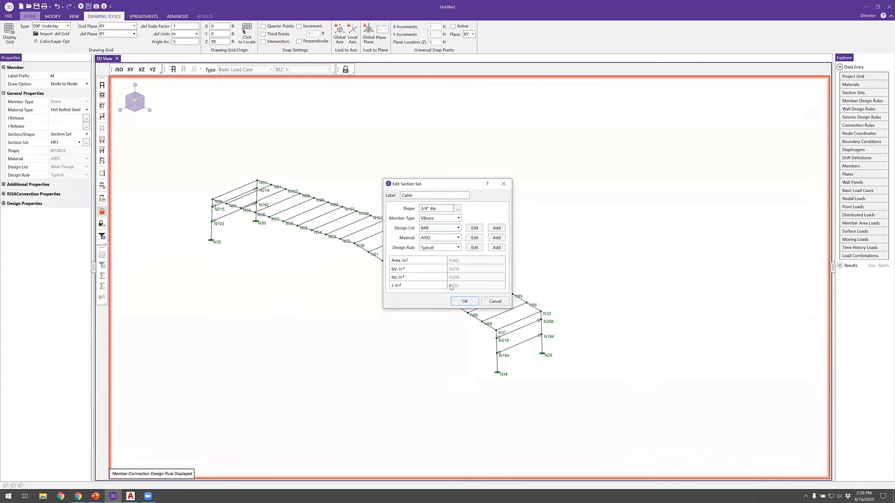
- Add a hot rolled material named Cable with a uniform density of 0 and save the section set with it
click(451, 237)
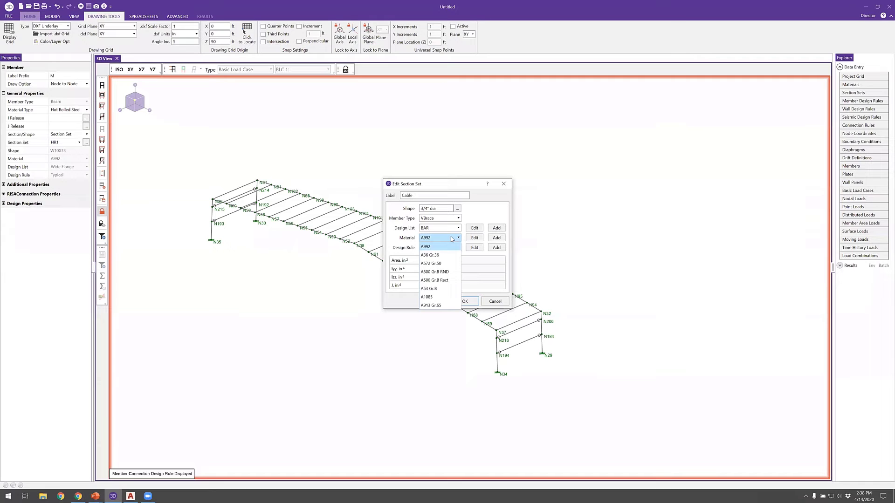
click(451, 236)
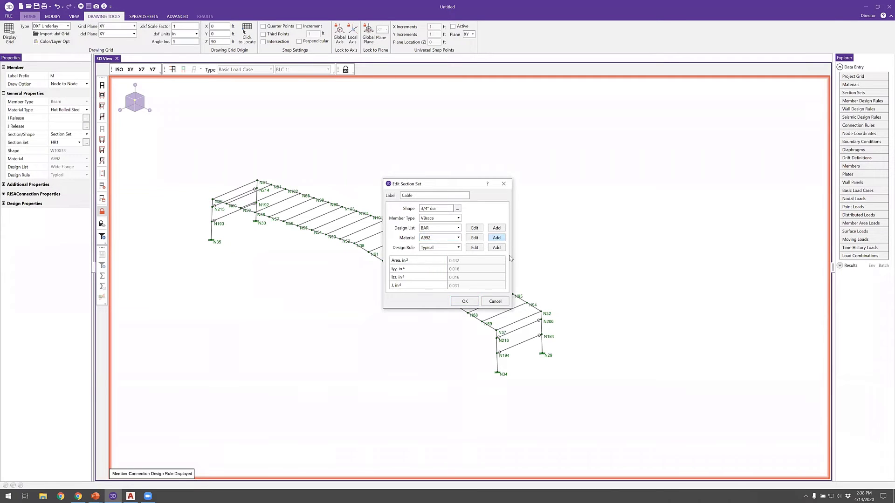
click(497, 238)
drag(454, 160, 620, 183)
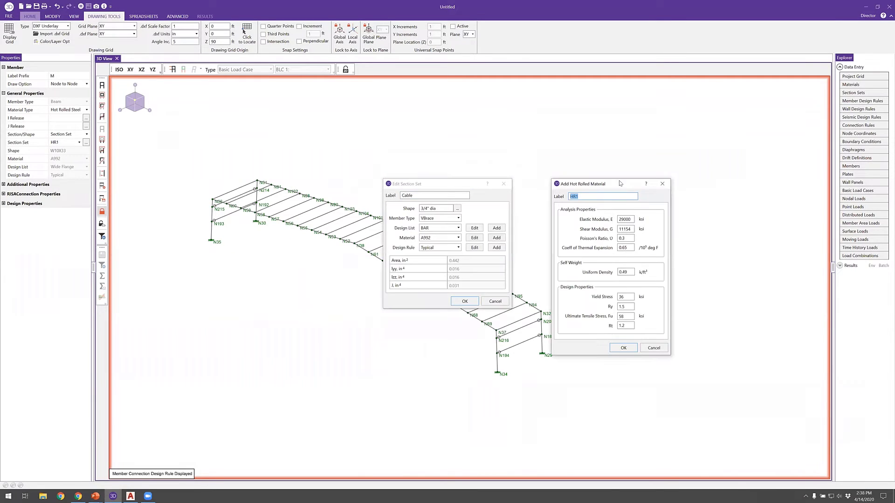
text(Cable)
key(Tab)
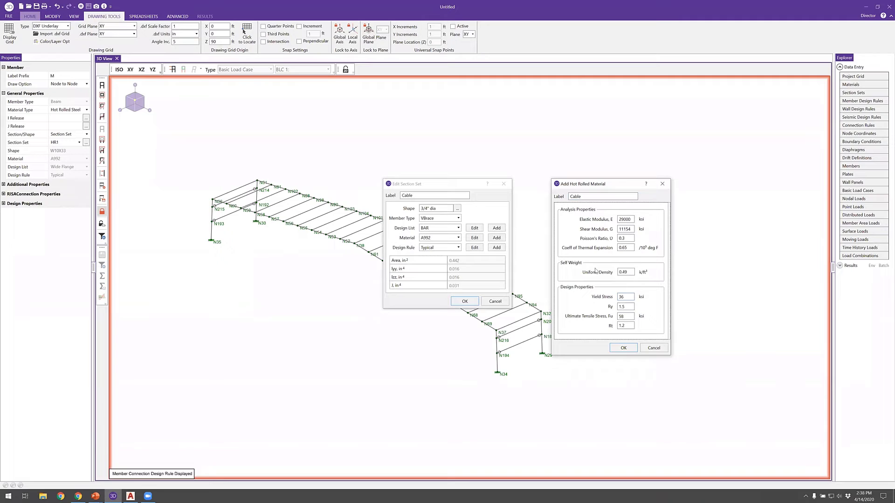
text(0)
key(Tab)
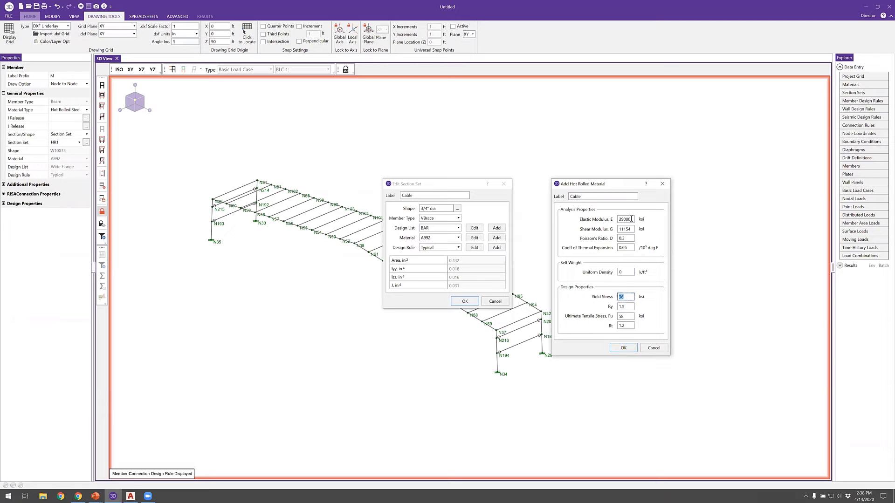
click(625, 350)
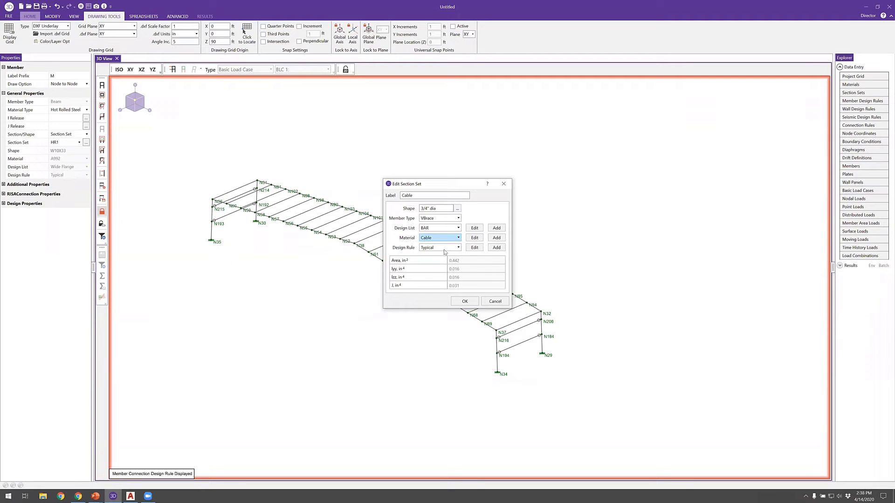
click(455, 304)
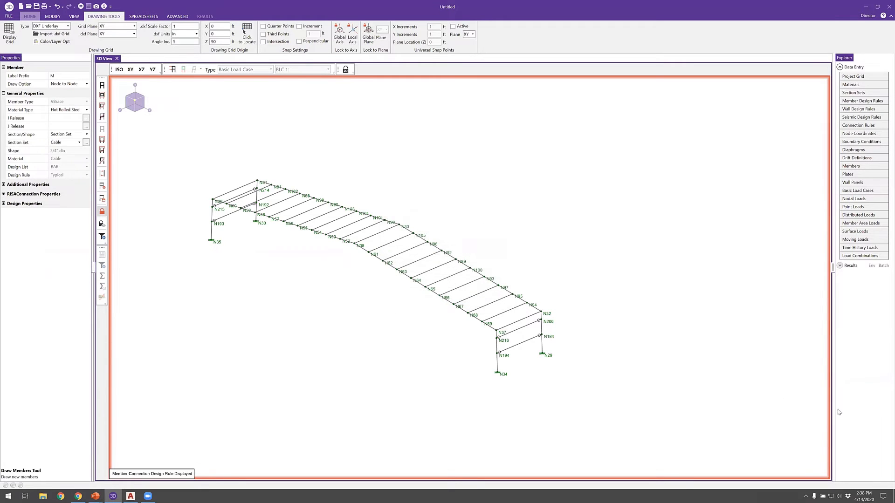
- Set both end releases of the new cable member to BenPIN
click(87, 120)
click(87, 119)
click(463, 193)
click(512, 326)
- Set the cable member's T/C Only behaviour to Tension Only
click(4, 184)
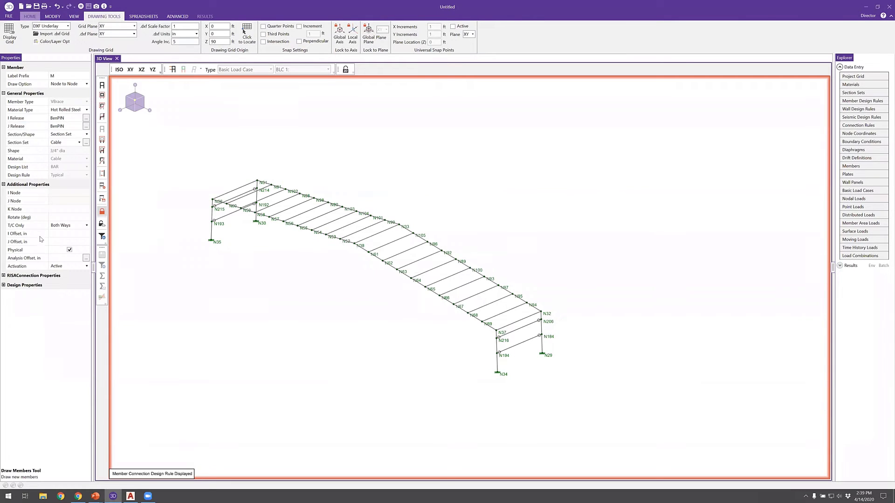
click(61, 228)
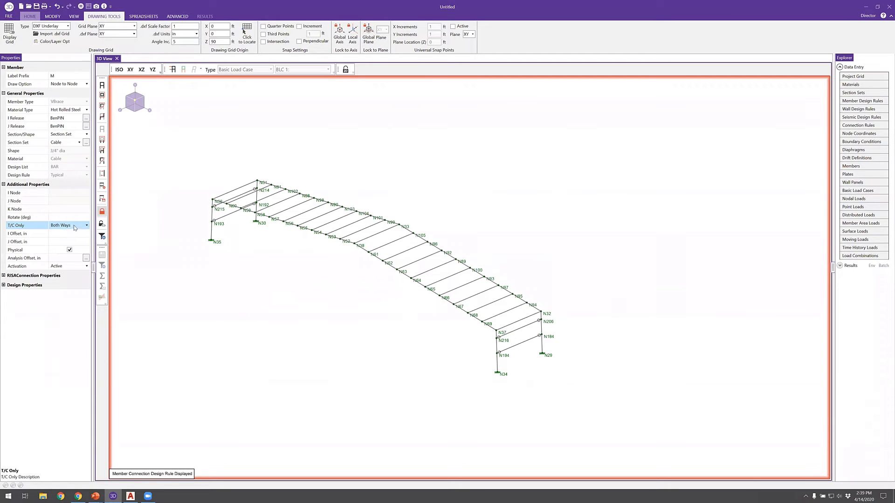
click(74, 225)
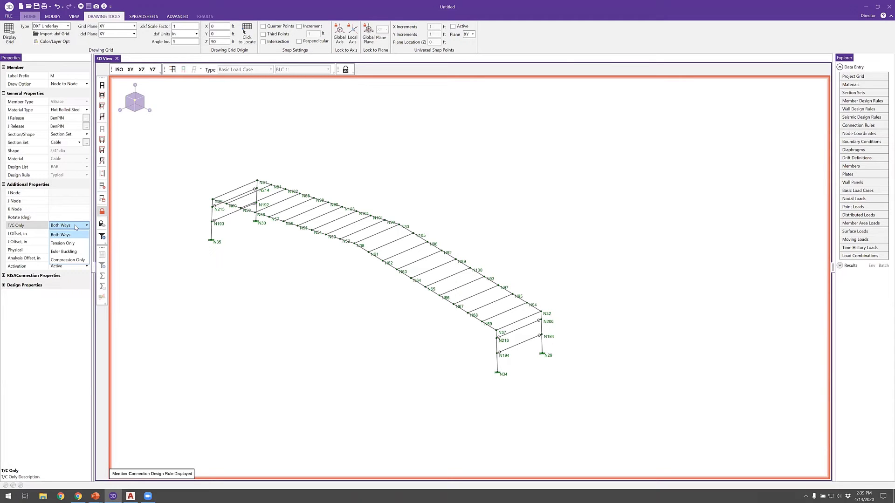
click(74, 243)
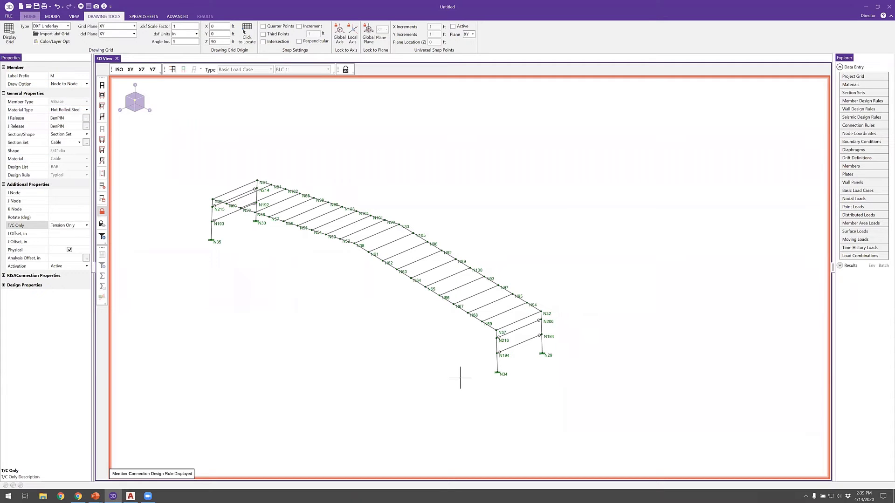
- Draw cable X-bracing in the near side wall bay, from N34 to N32 and from N29 to N37
scroll(497, 372, up, 3)
click(495, 373)
click(554, 291)
click(556, 346)
click(495, 316)
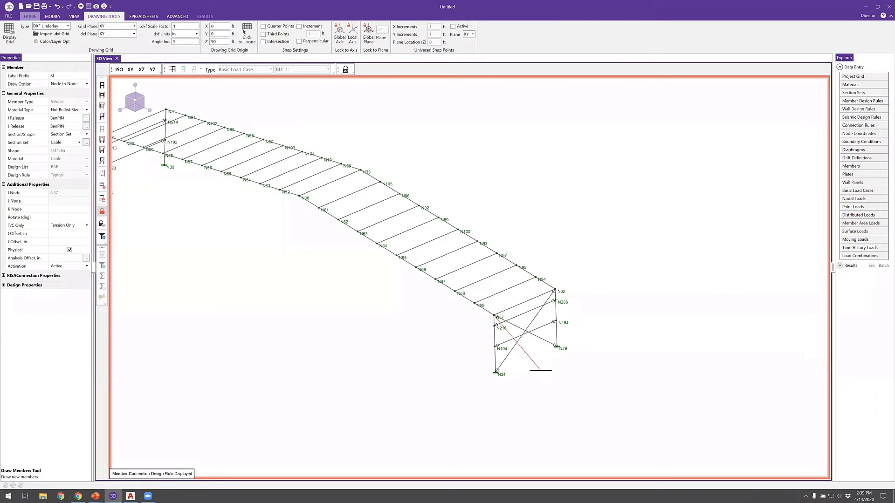
right_click(476, 343)
- Draw a zigzag run of roof bracing cables from N37 through N93, N63, N33, N54 and N98 to N36
scroll(468, 336, down, 3)
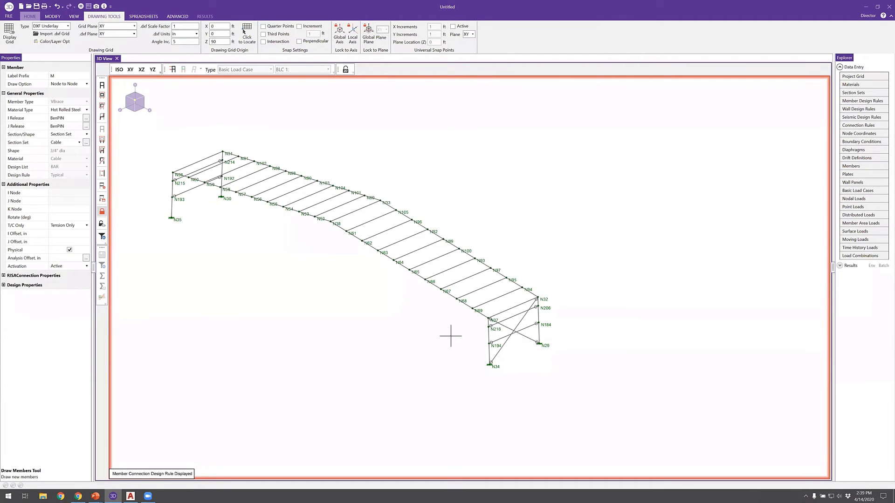
scroll(453, 339, up, 2)
middle_drag(457, 317, 529, 343)
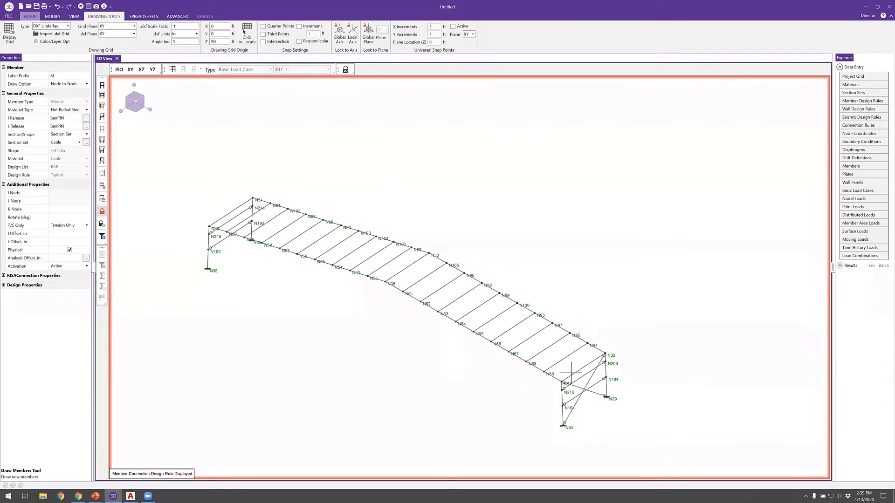
click(563, 382)
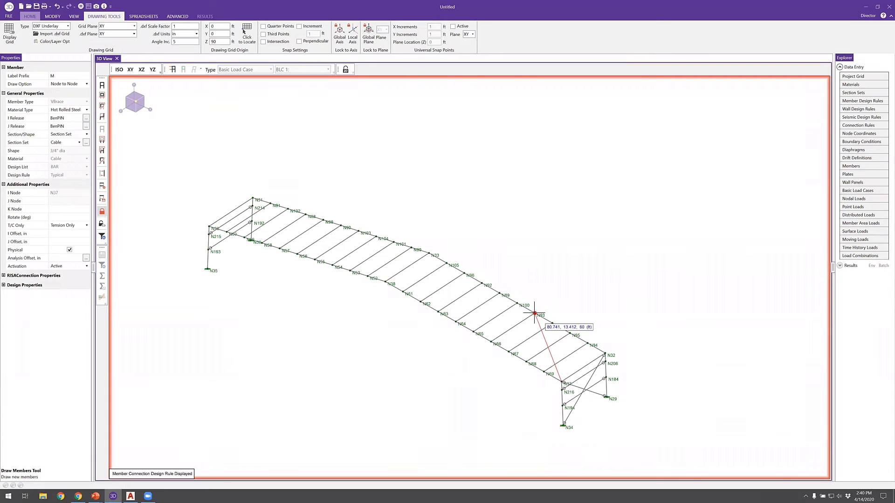
click(534, 313)
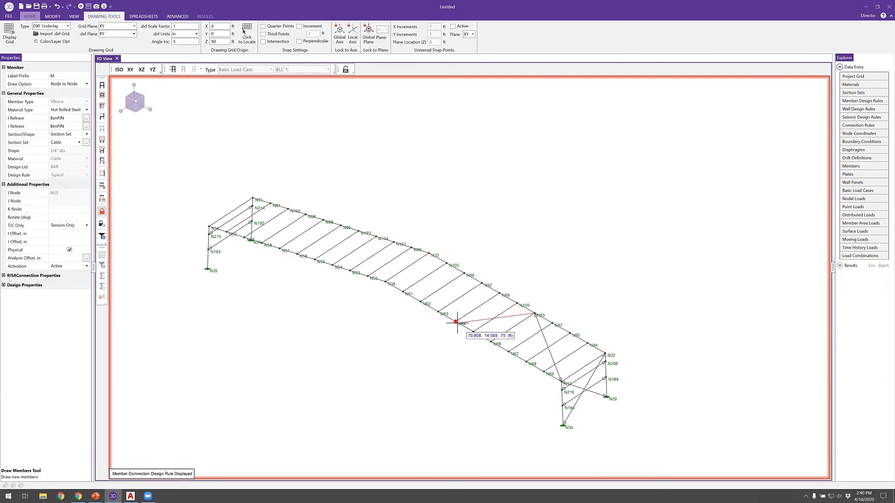
click(441, 312)
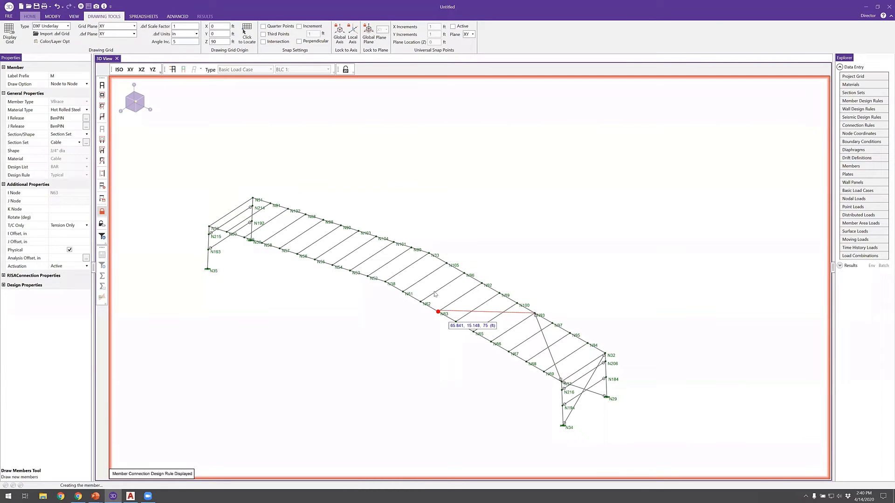
click(428, 254)
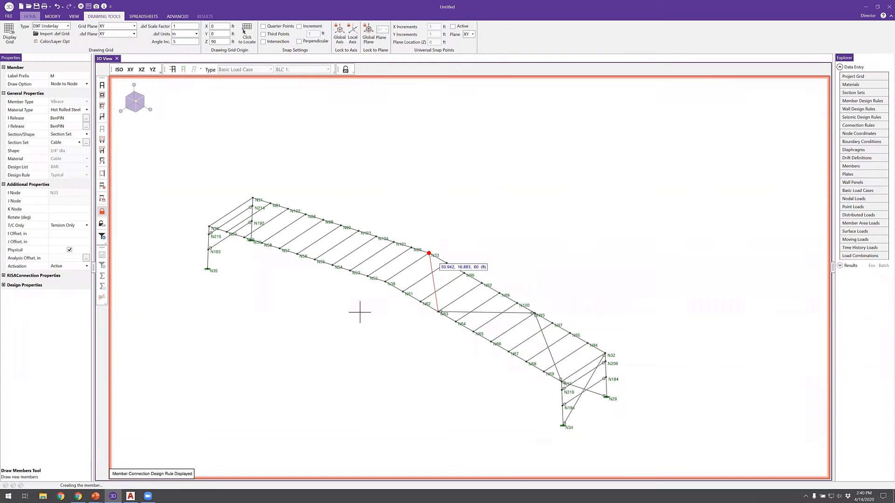
middle_drag(372, 312, 442, 306)
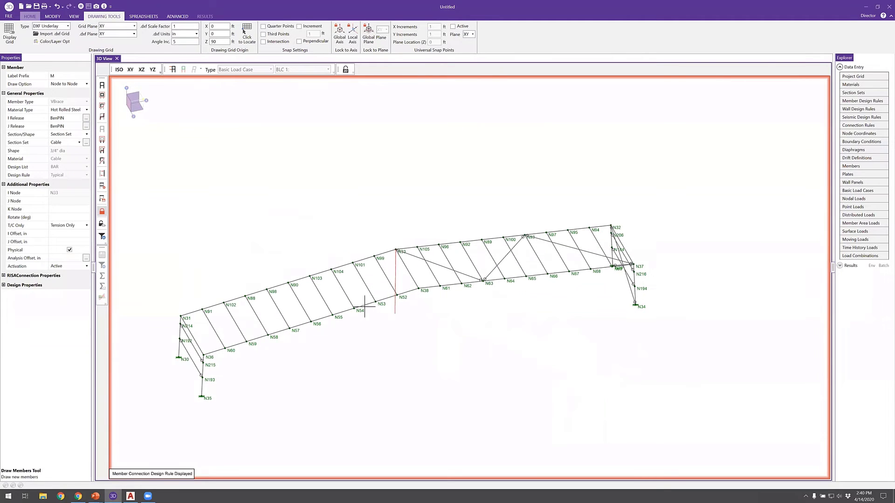
click(354, 308)
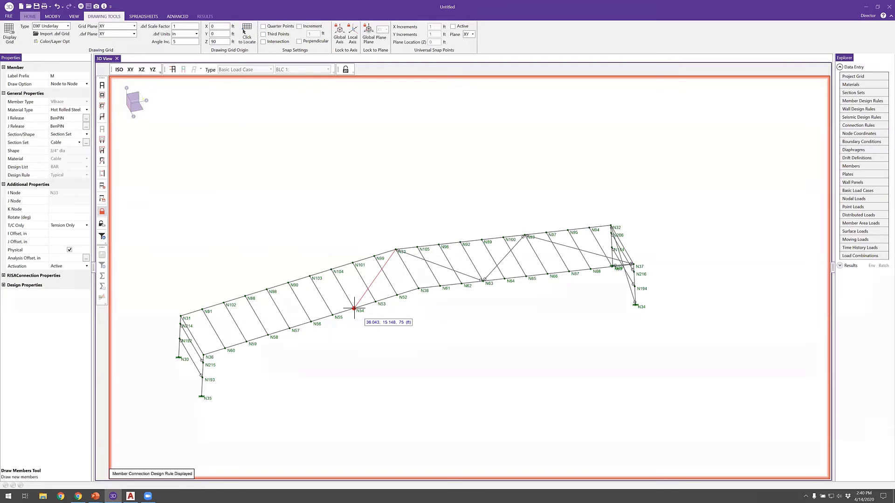
click(267, 290)
click(204, 356)
- Draw cable X-bracing in the opposite side wall bay, from N36 to N30 and from N35 to N31
shift+middle_drag(204, 356, 302, 387)
click(294, 387)
click(345, 366)
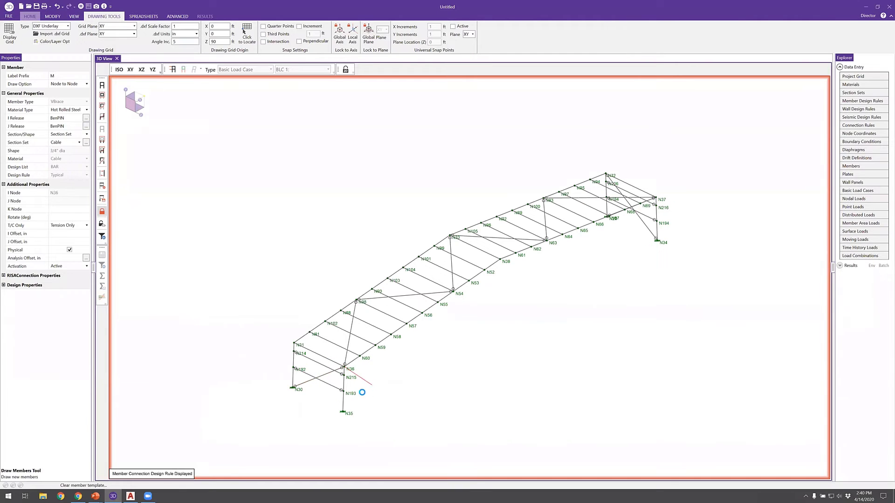
click(343, 412)
click(294, 343)
- Draw the crossing zigzag run of roof cables from N31 through N57, N104, N38, N92 and N66 to N32
click(406, 323)
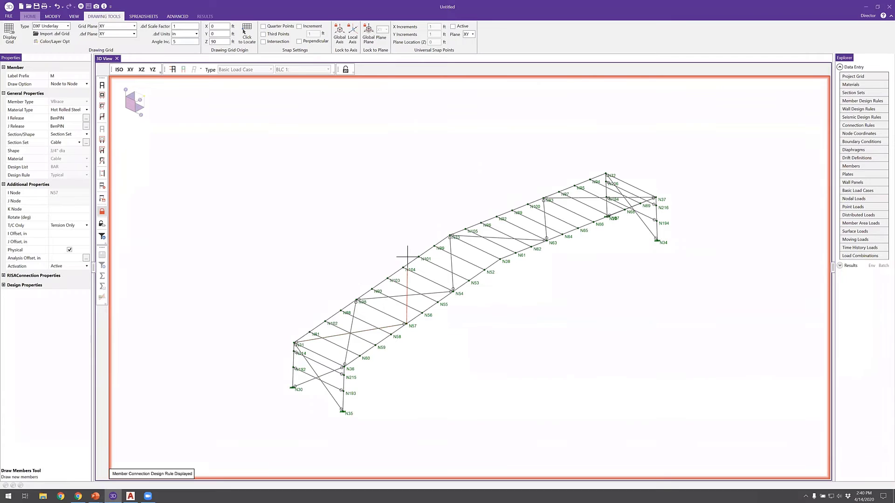
key(shift+Right)
click(397, 257)
click(489, 277)
click(523, 217)
click(612, 245)
click(668, 179)
right_click(668, 178)
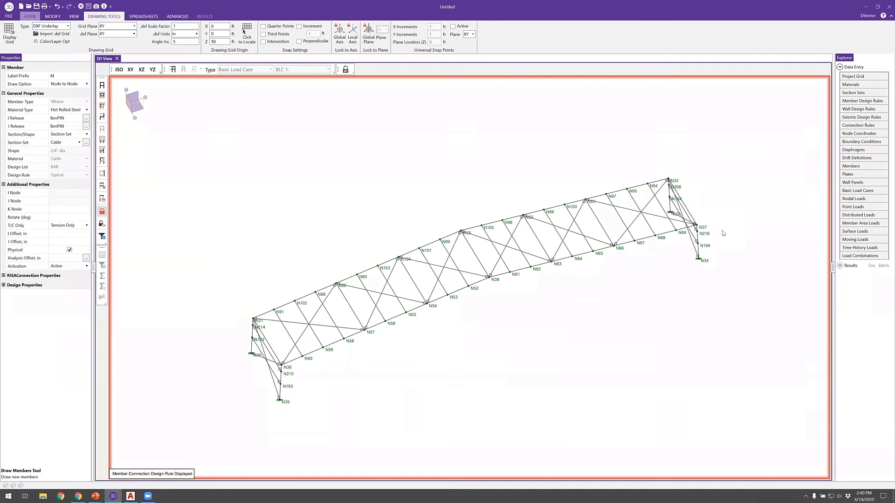
- Finish drawing cable members and bring the rest of the building back from the isolated bay view
right_click(712, 248)
mouse_move(709, 247)
shift+middle_down()
mouse_move(675, 246)
mouse_move(684, 266)
mouse_move(608, 265)
shift+middle_up()
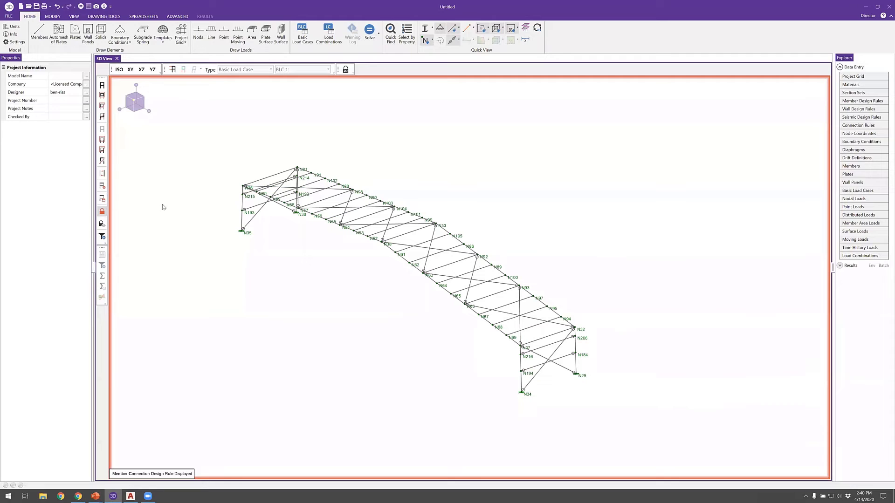
click(102, 212)
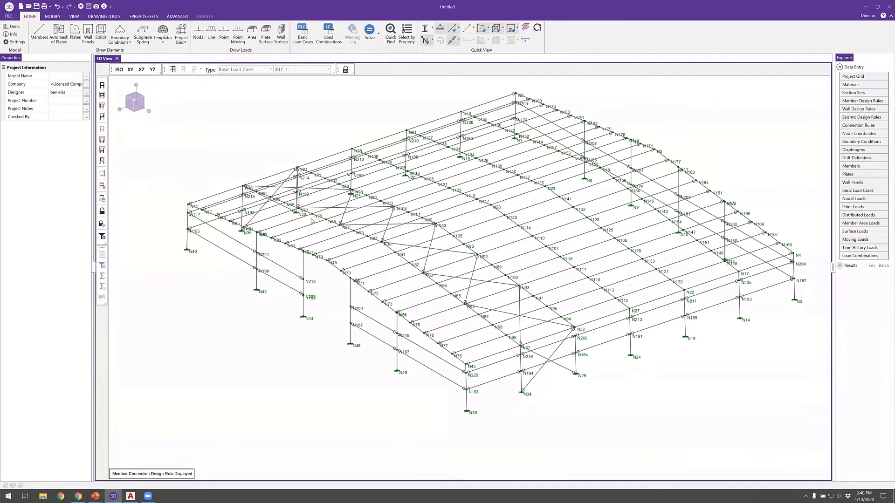
- Select all members in the model that use the Cable section set
scroll(314, 220, down, 1)
click(407, 37)
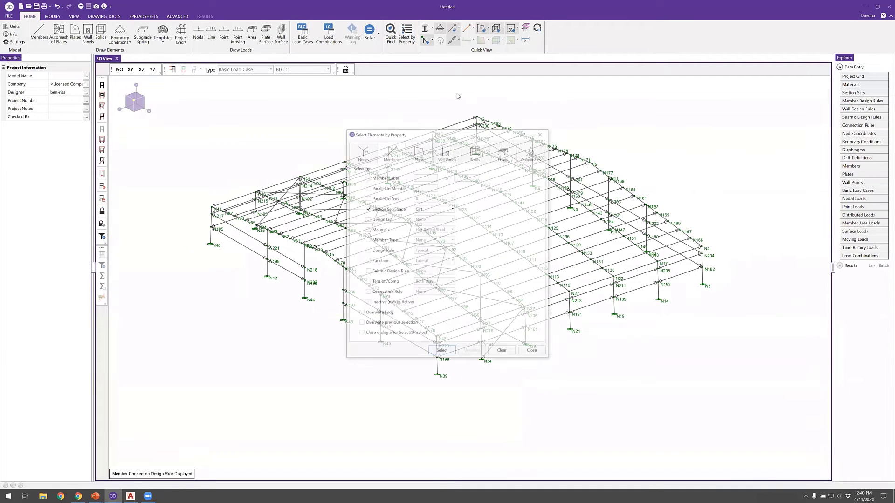
click(433, 208)
click(434, 240)
click(447, 353)
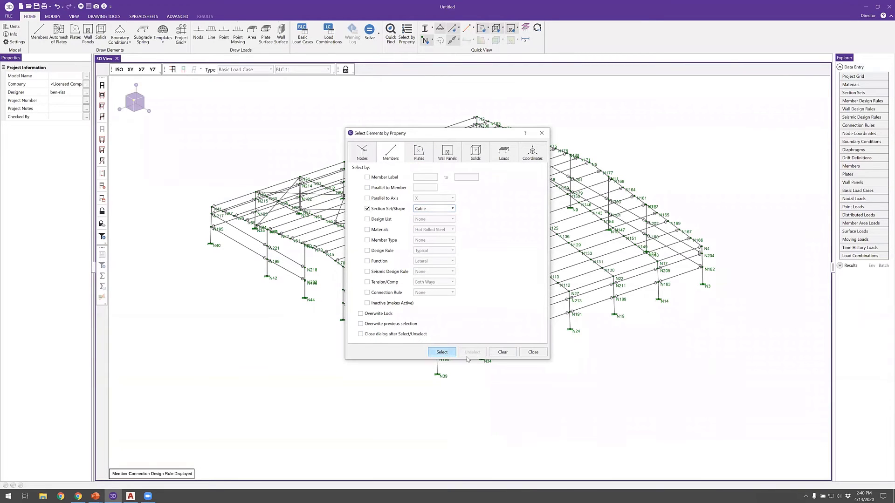
click(540, 353)
shift+middle_drag(545, 356, 504, 336)
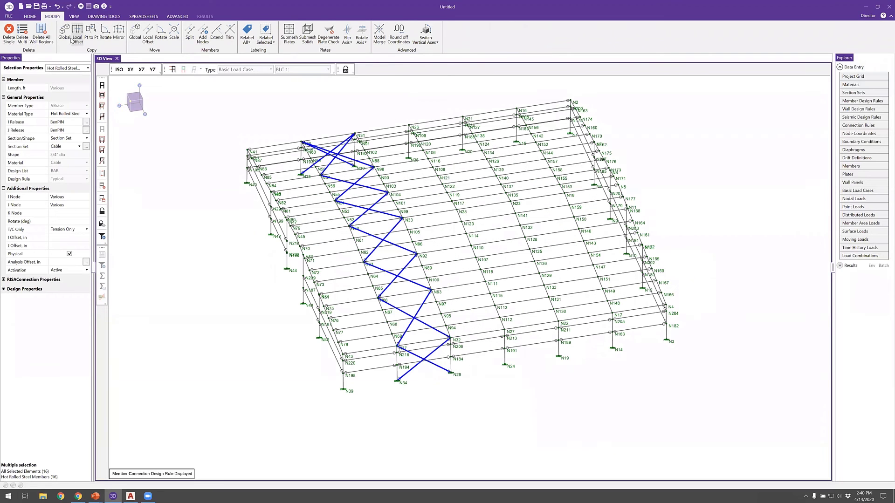
- Copy the selected cable bracing into another bay with a Z increment of -30 ft, then clear the selection
click(75, 92)
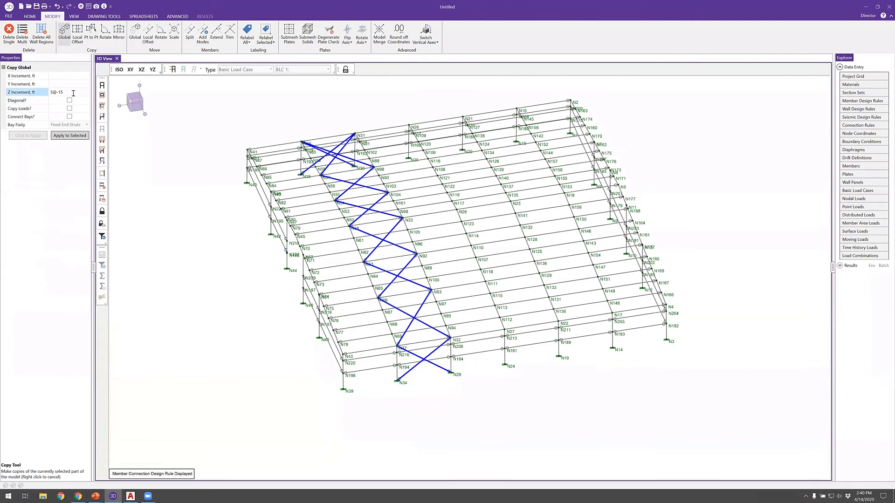
text(-30)
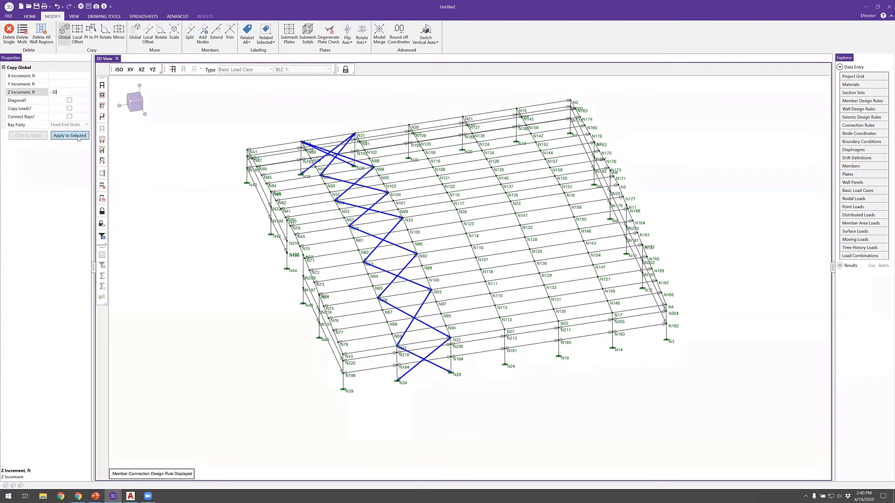
key(Return)
middle_drag(554, 334, 625, 349)
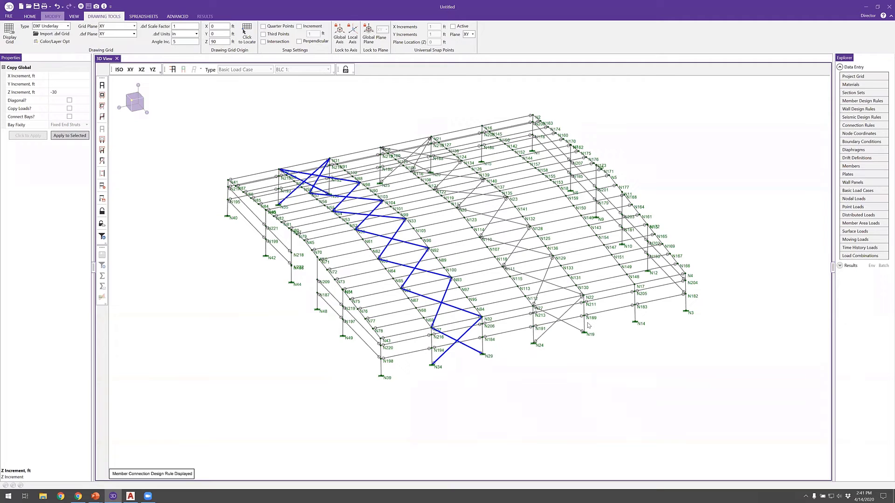
key(Escape)
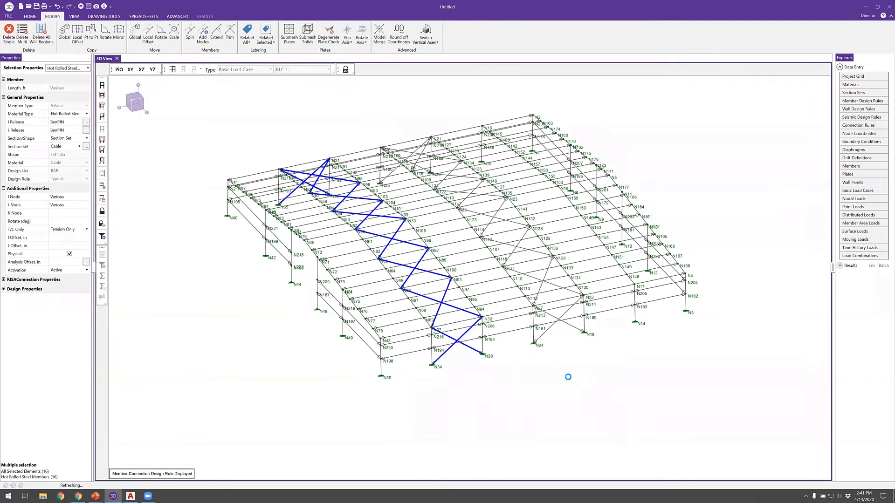
key(Escape)
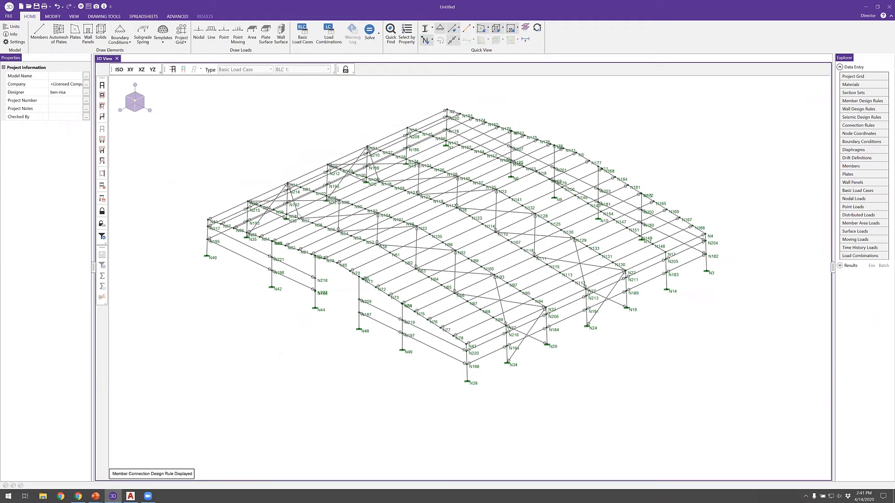
- Describe the first four basic load cases as DEAD, LIVE ROOF, WLX and WLZ
click(308, 46)
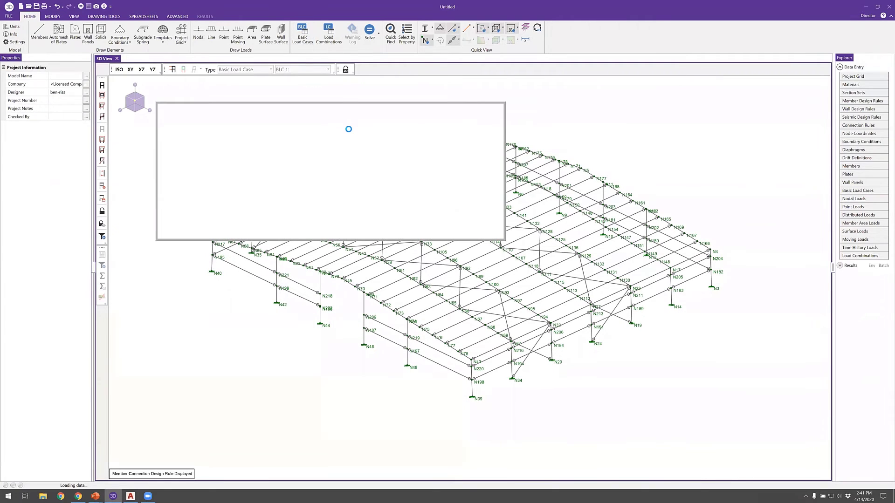
drag(311, 113, 362, 136)
click(295, 158)
text(DEAD)
click(294, 162)
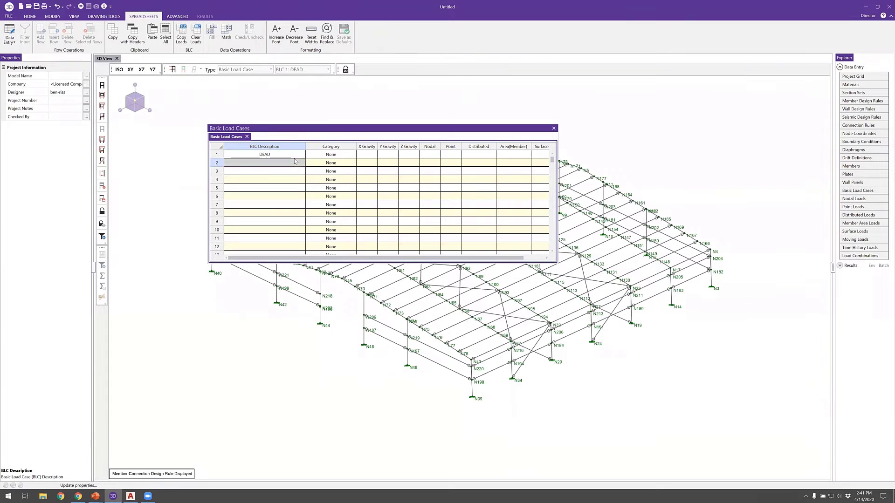
text(LIVE ROOF)
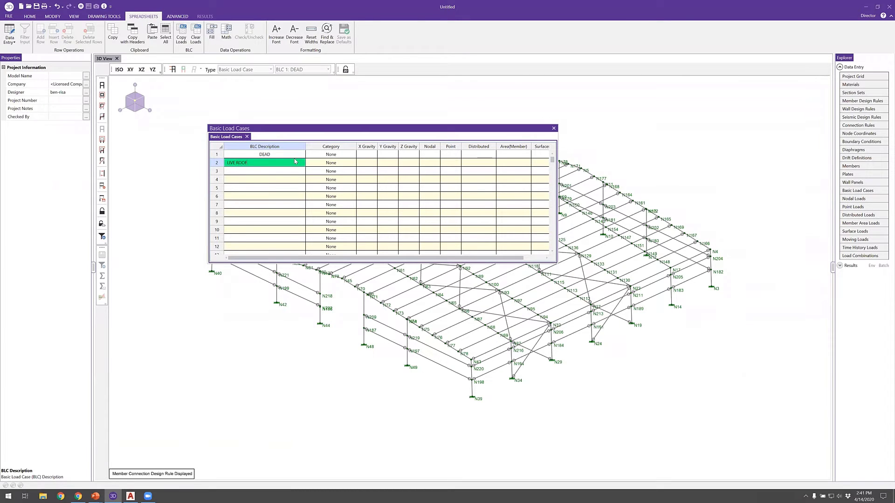
key(Return)
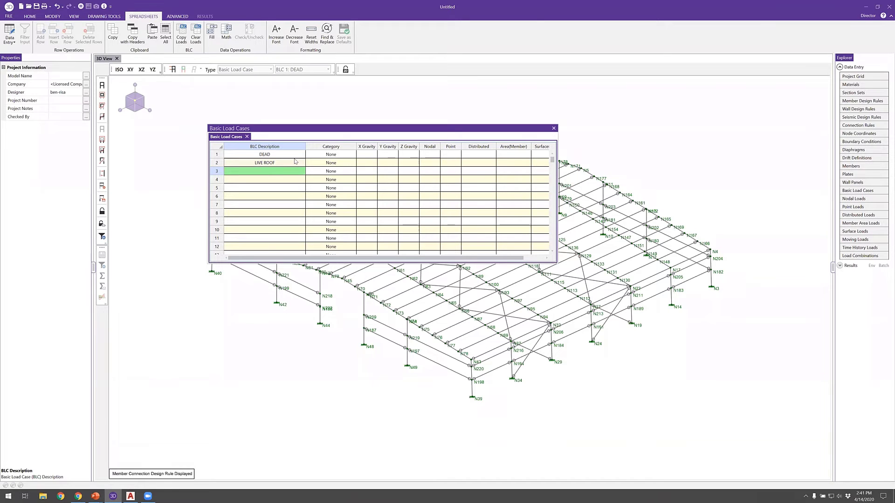
text(WLX)
key(Return)
text(WL)
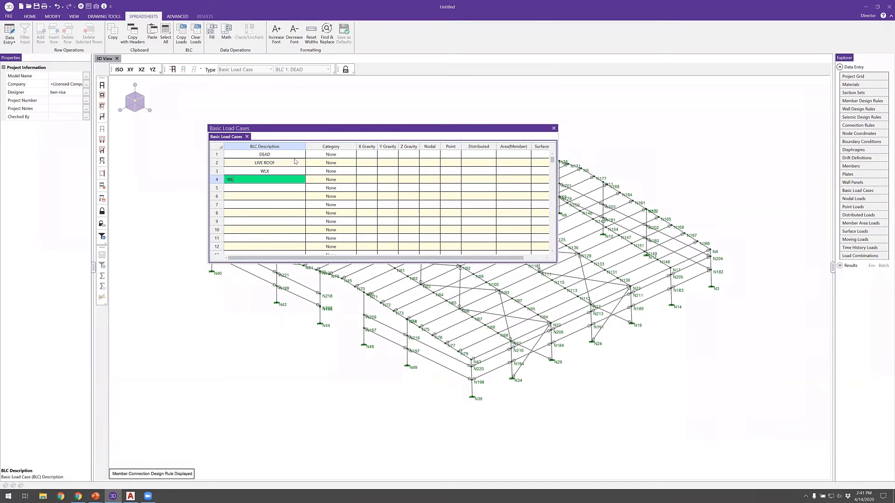
text(Z)
key(Tab)
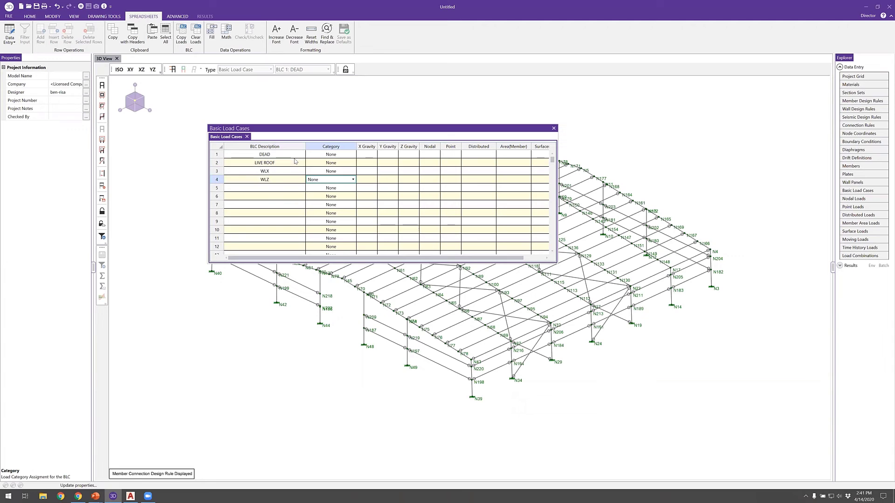
- Assign the DL category to the DEAD load case and the RLL category to LIVE ROOF
click(350, 156)
click(353, 155)
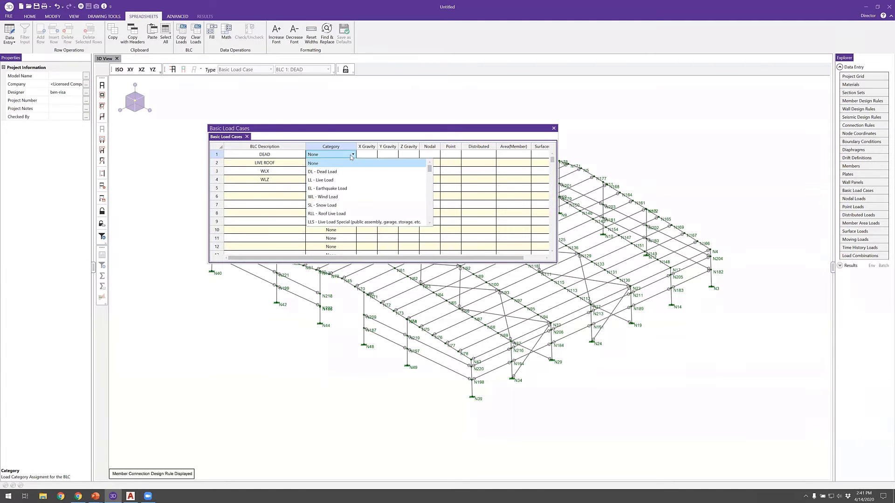
click(353, 172)
click(343, 164)
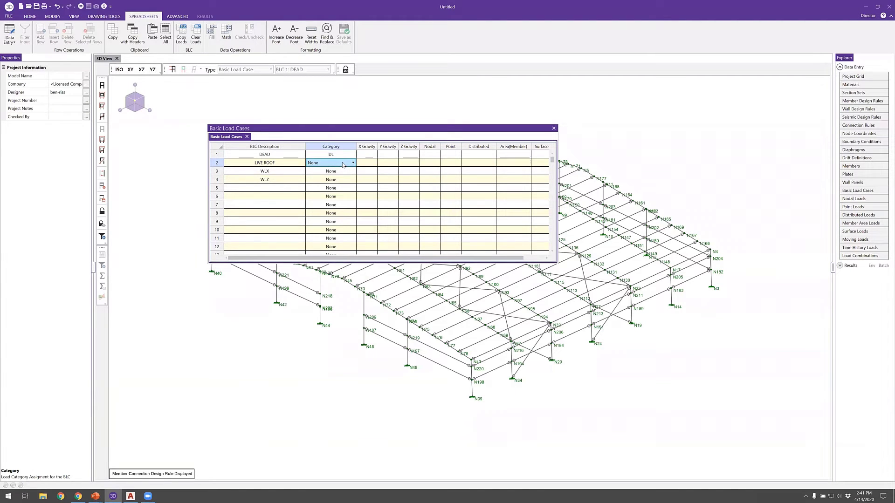
click(342, 164)
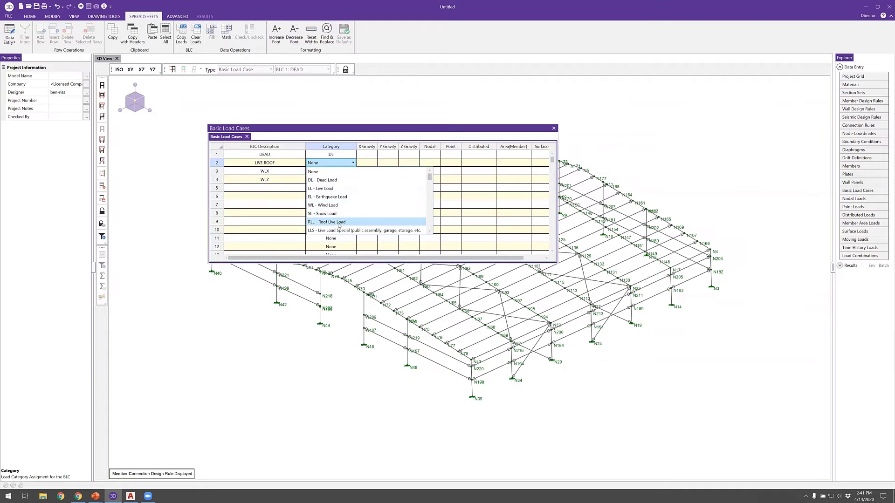
key(Escape)
key(r)
key(Return)
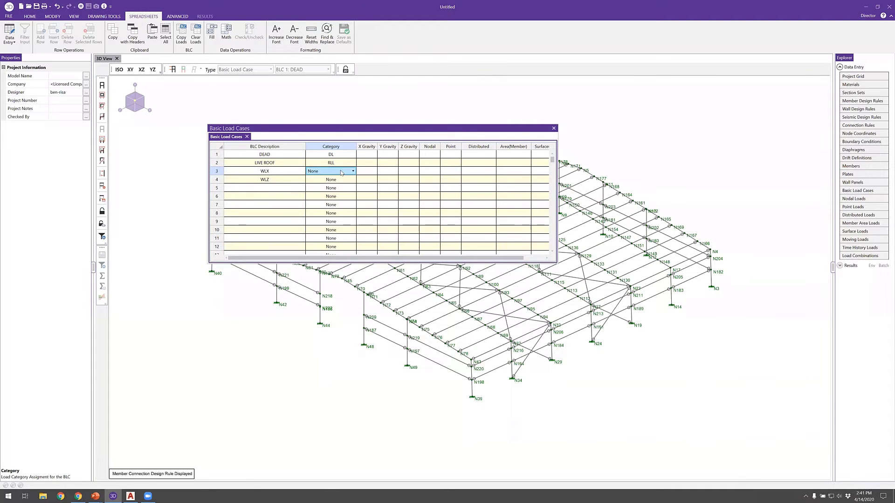
- Assign the WLX and WLZ wind load categories to the load cases of the same names
key(alt+Down)
scroll(341, 198, down, 5)
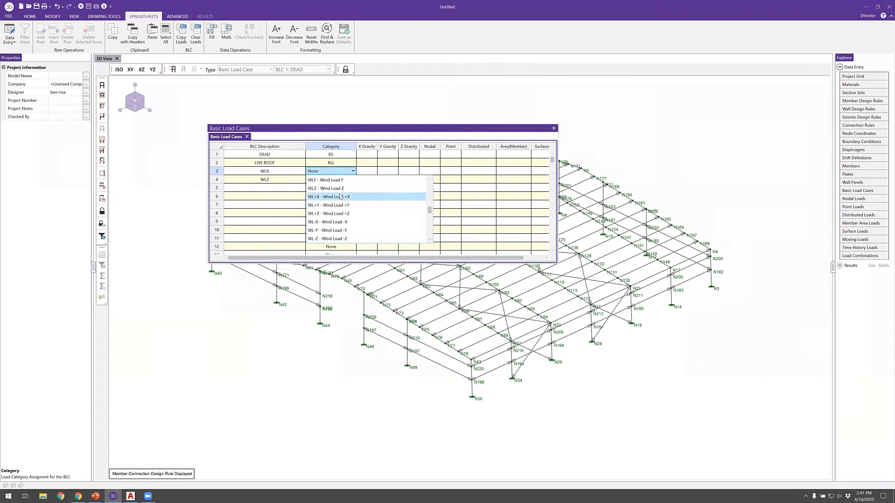
click(342, 189)
click(343, 181)
click(344, 182)
click(343, 181)
click(344, 182)
scroll(345, 204, down, 4)
click(343, 247)
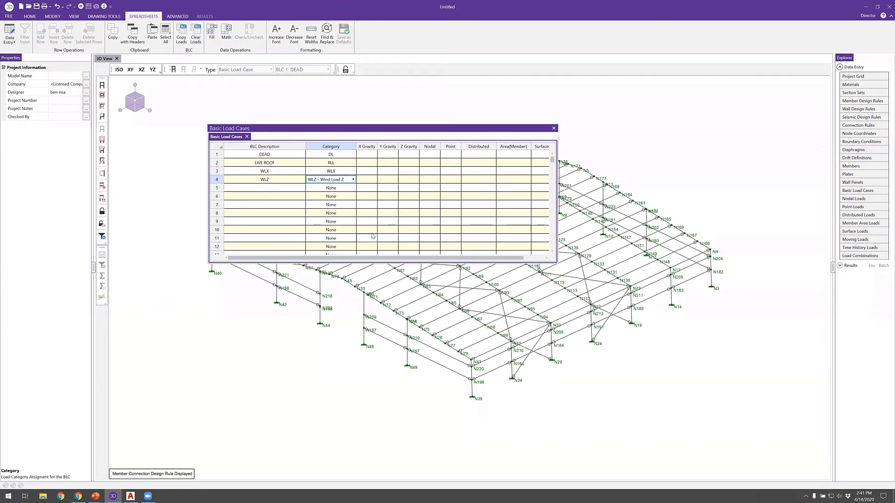
click(373, 214)
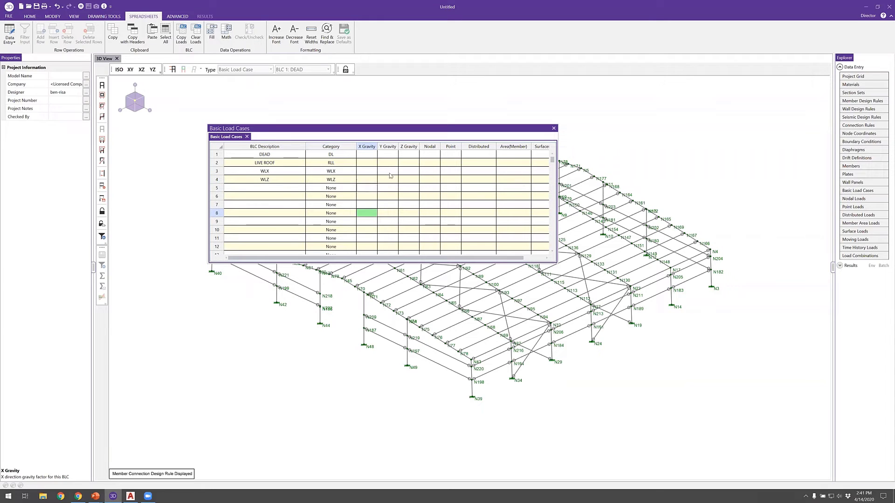
- Set the Y Gravity factor of the DEAD load case to -1 and close the basic load cases spreadsheet
click(388, 155)
text(-1)
key(Return)
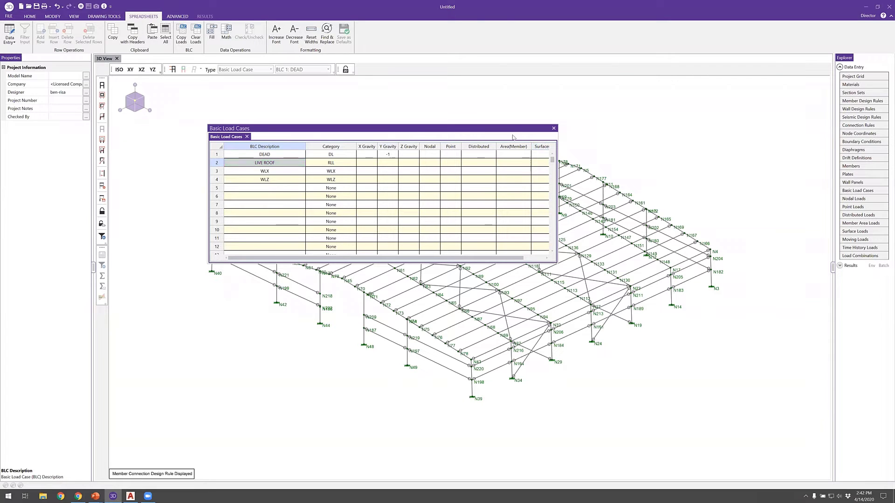
click(554, 128)
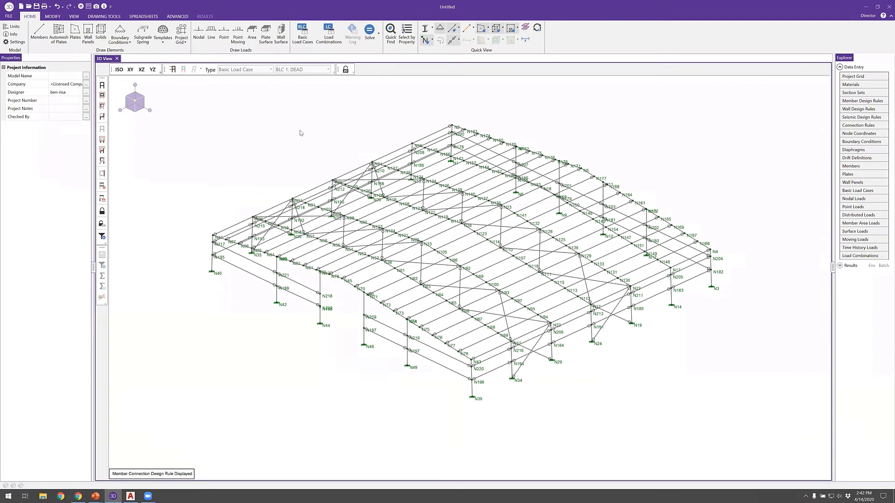
- Run a Model Merge on the whole model with crossing members, inactive items and both trim/extend options included
click(53, 16)
click(379, 33)
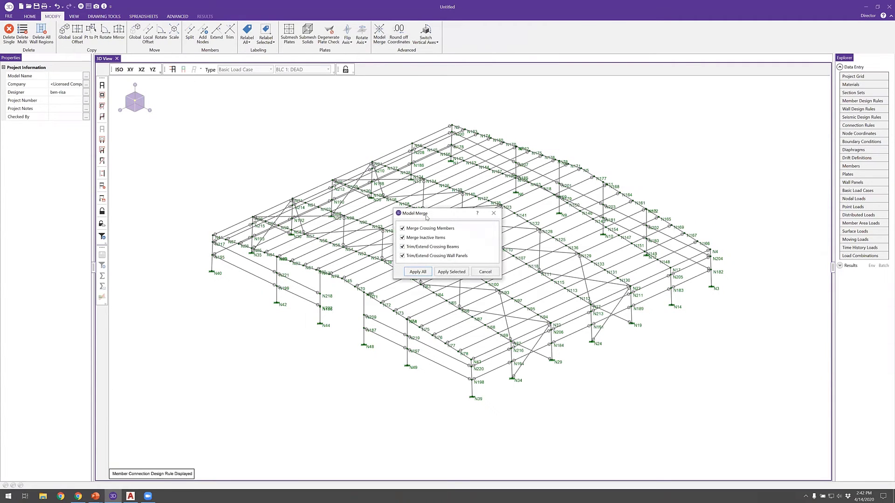
click(418, 271)
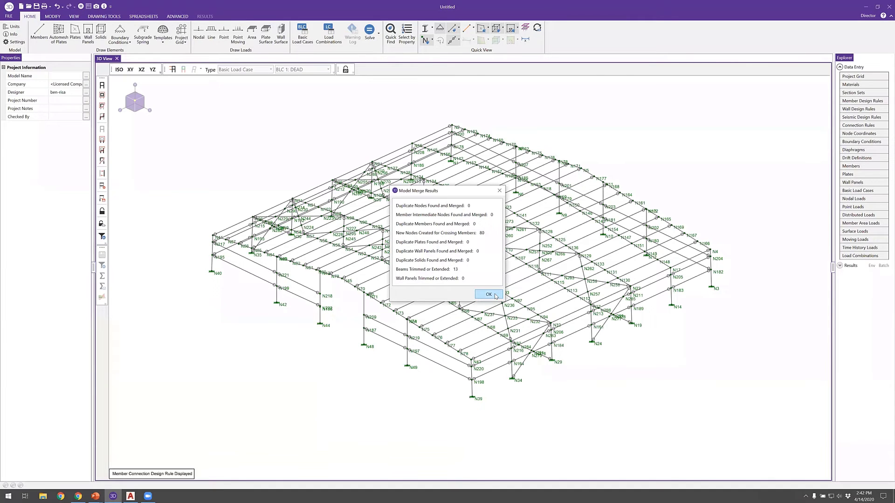
click(496, 296)
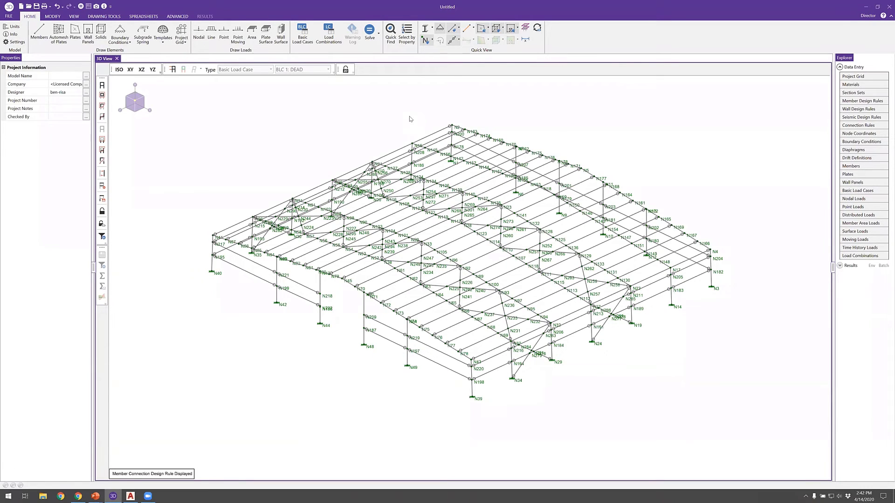
- Open the load combinations spreadsheet and describe the first combination as SW
click(329, 32)
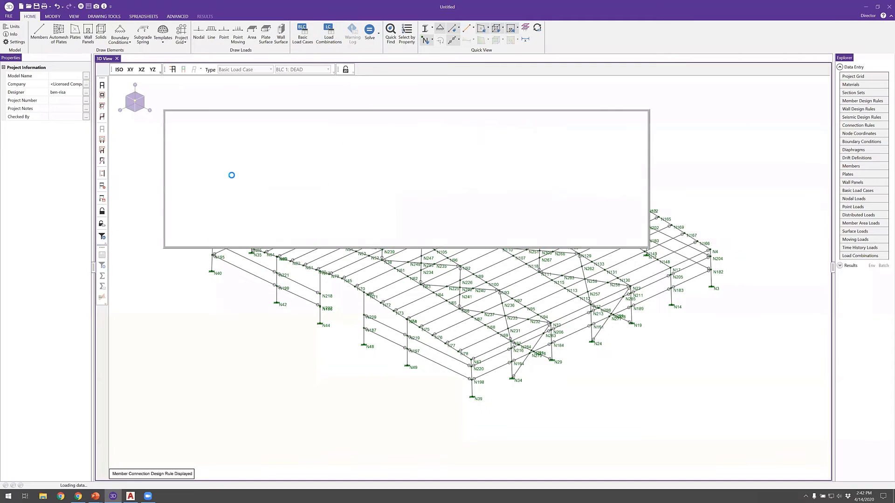
click(375, 206)
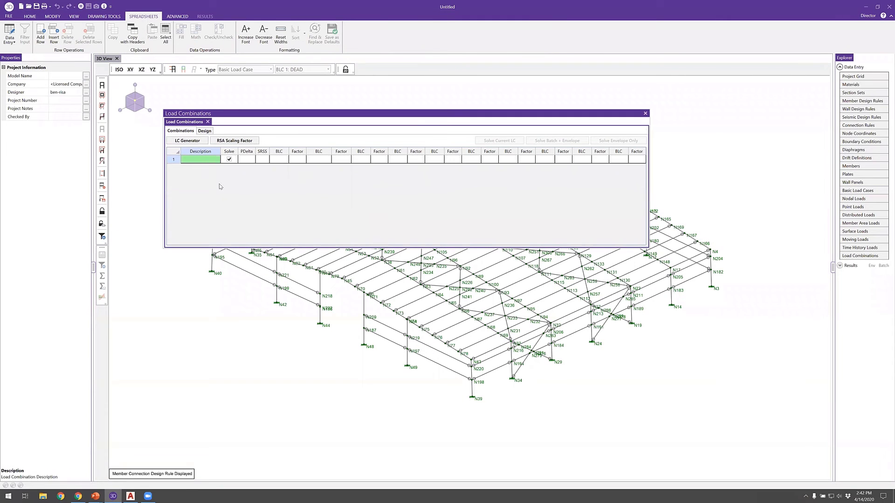
text(WS)
key(Return)
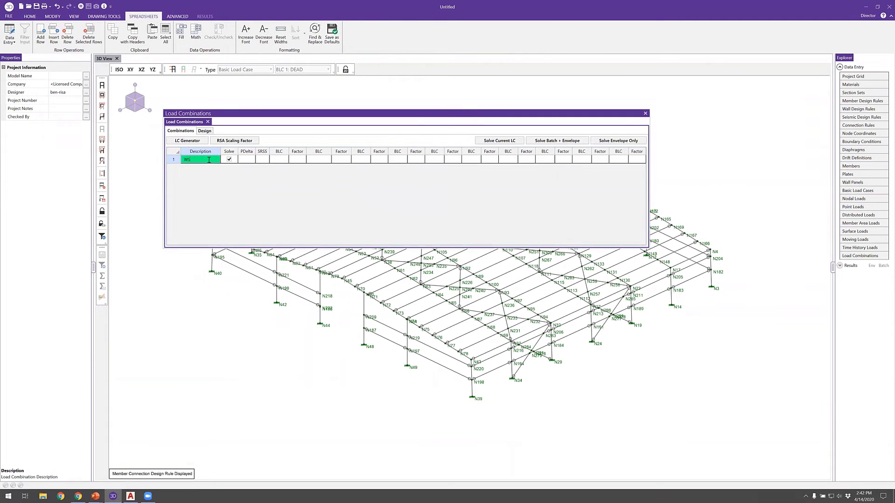
click(212, 158)
- Add the DL - Dead Load category to the SW combination with a factor of 1
click(280, 160)
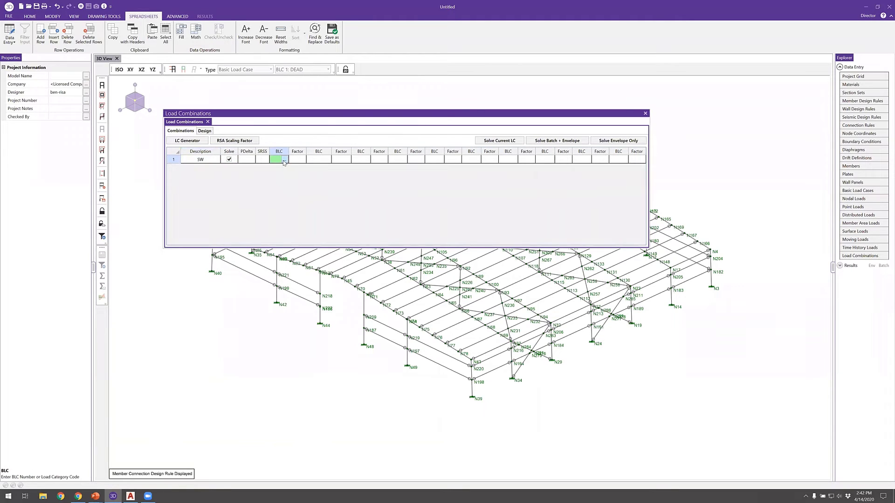
click(284, 160)
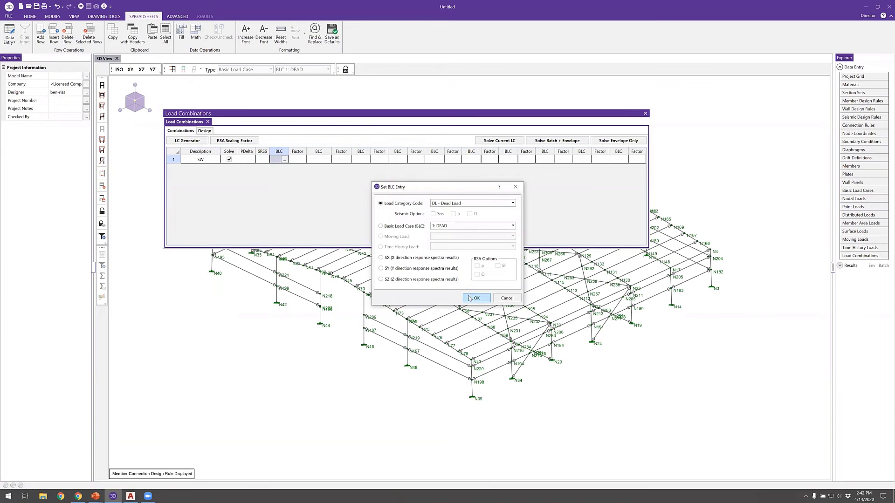
click(477, 295)
click(298, 159)
text(1)
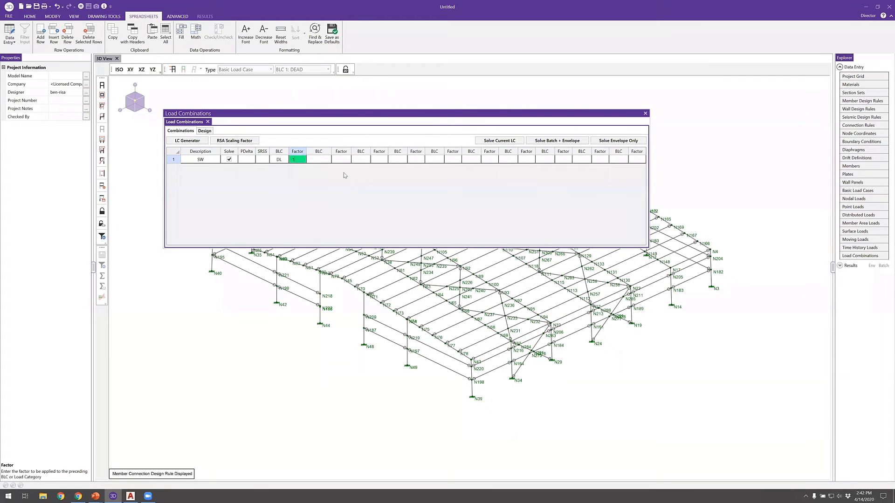
key(Return)
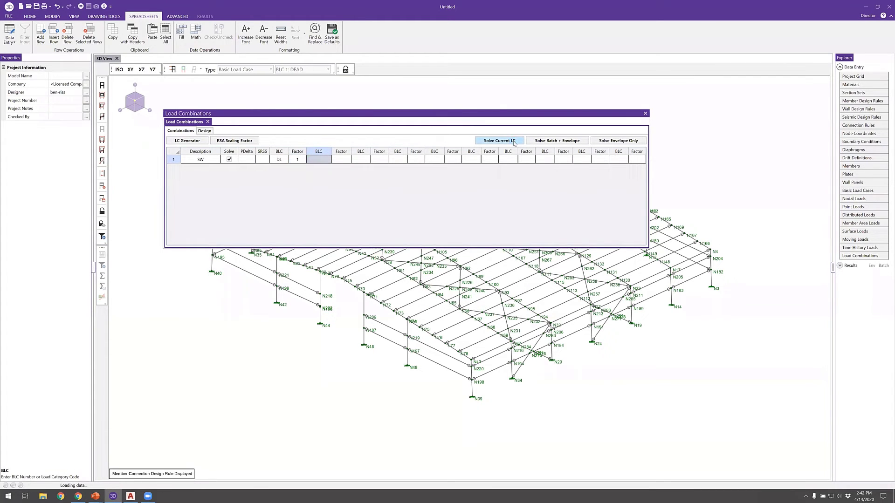
- Solve the SW load combination, acknowledge the P-Delta warning and open the graphical view of the locked nodes
click(514, 141)
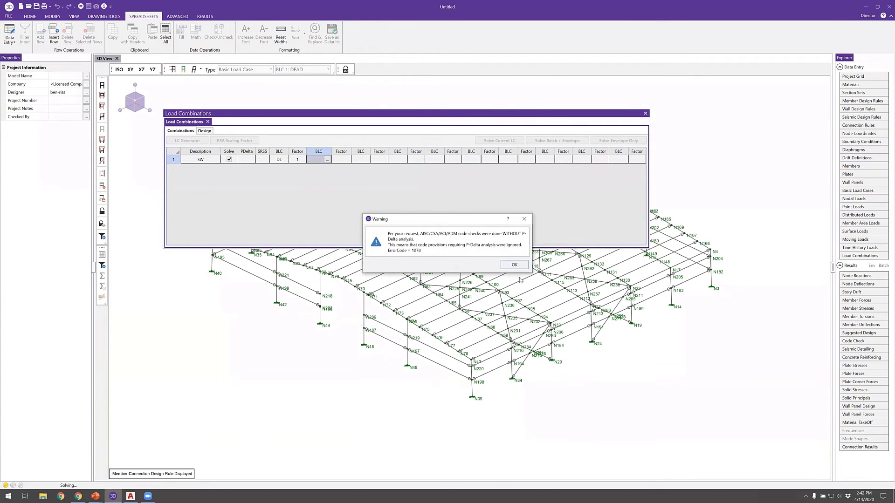
click(515, 265)
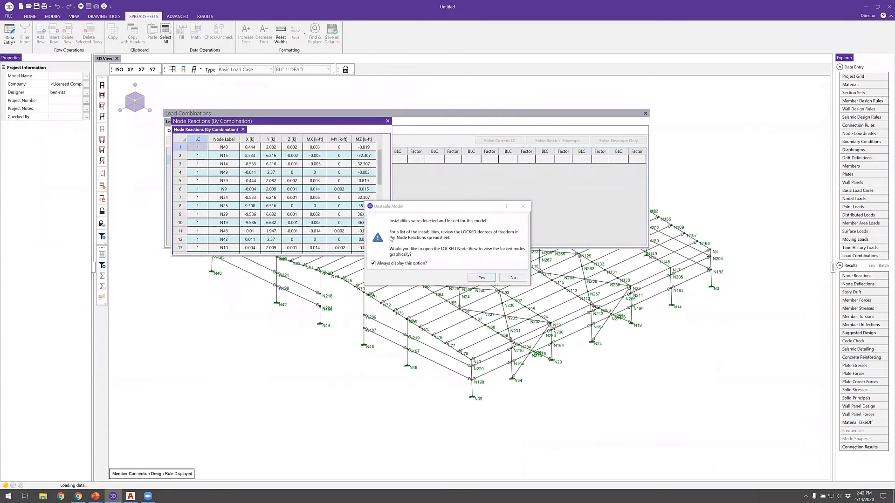
click(477, 279)
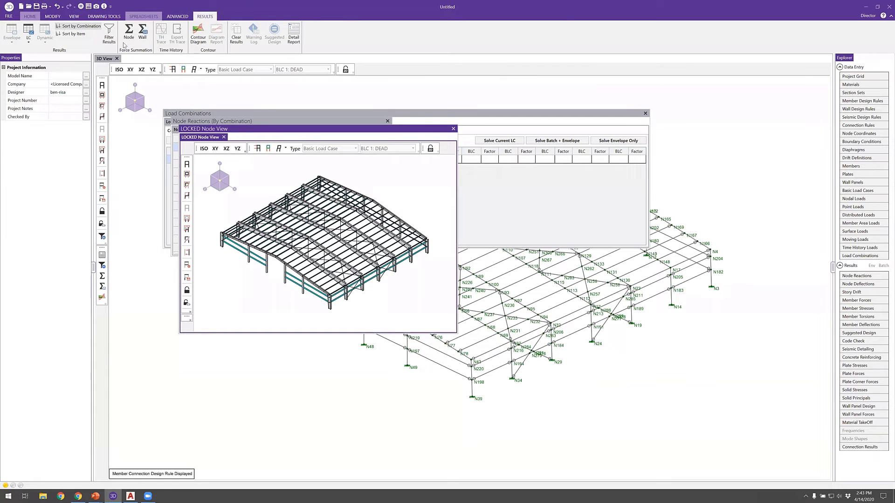
- Examine the locked nodes on the roof bracing in wireframe, and close the locked node view, node reactions and load combinations
click(425, 28)
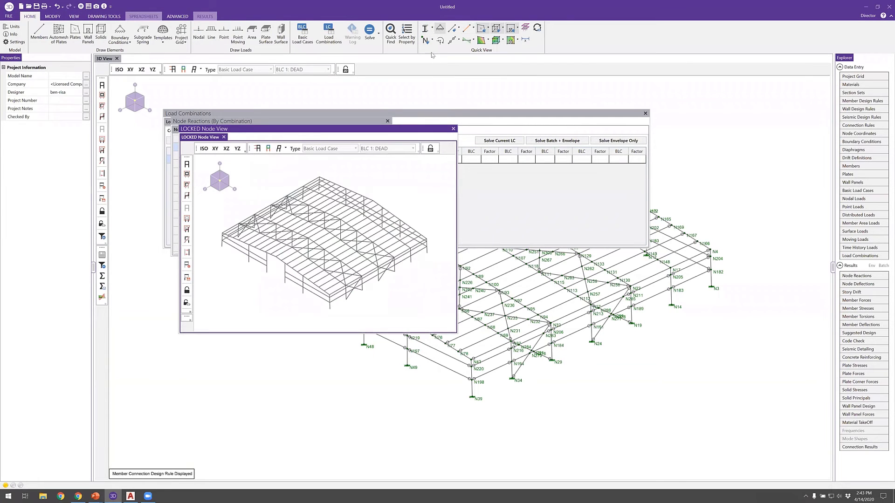
scroll(312, 265, up, 5)
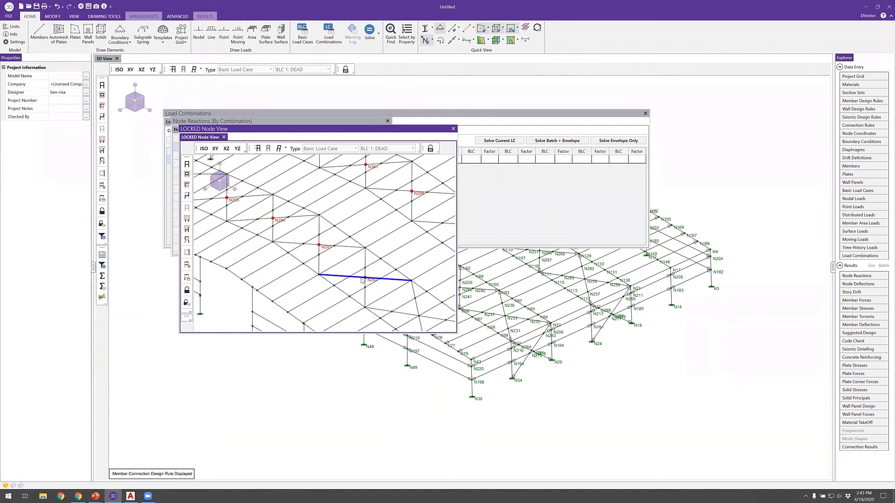
scroll(345, 262, down, 5)
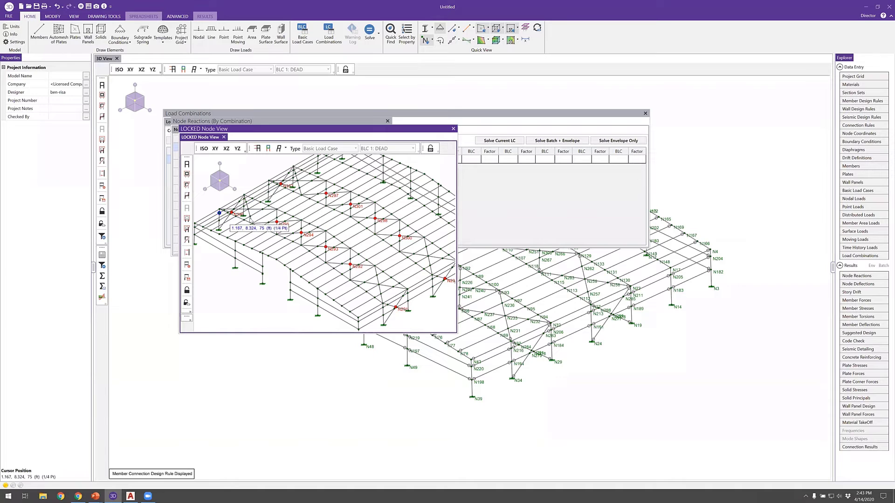
click(454, 129)
click(389, 121)
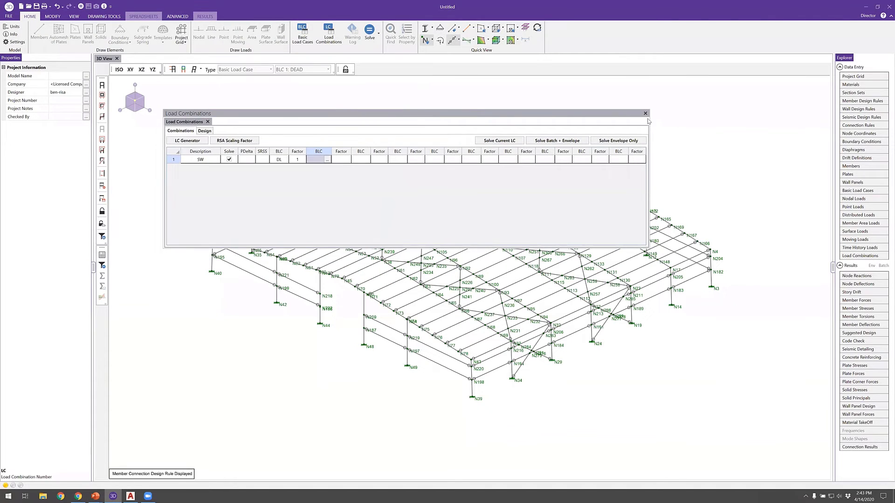
click(646, 114)
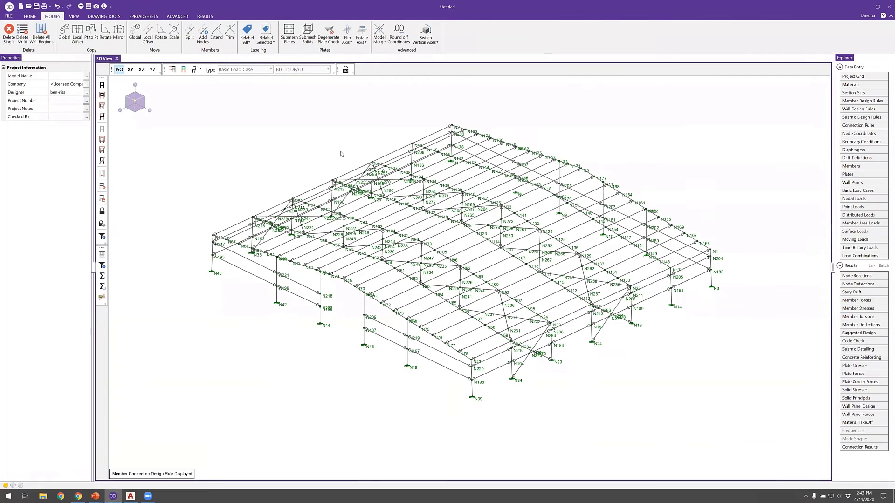
- Undo the last load combination entries and accept clearing the current results
key(ctrl+z)
click(468, 266)
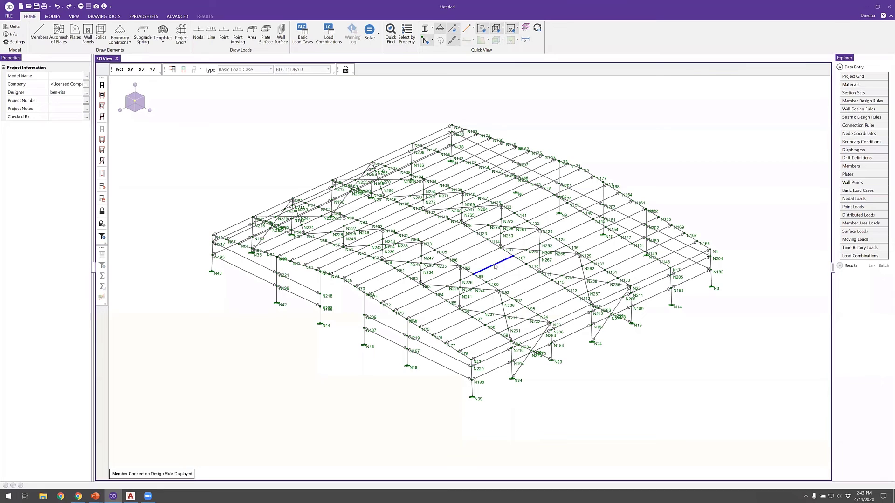
- Select the intermediate nodes along the cable bracing in both braced bays and delete them
key(Up)
key(Up)
mouse_move(382, 120)
mouse_down()
mouse_move(396, 154)
mouse_move(383, 323)
mouse_move(398, 297)
mouse_up()
middle_drag(419, 204, 382, 123)
drag(380, 121, 398, 161)
click(368, 114)
click(141, 69)
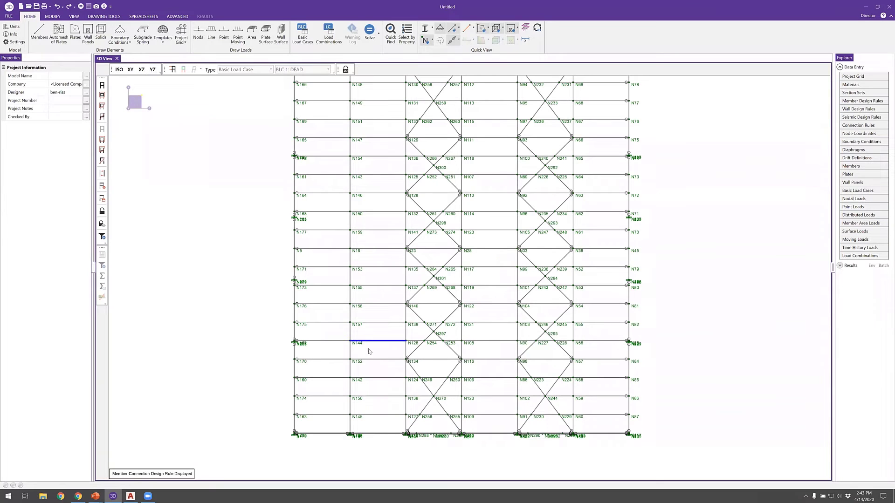
scroll(483, 245, down, 1)
drag(436, 85, 457, 425)
drag(429, 85, 459, 420)
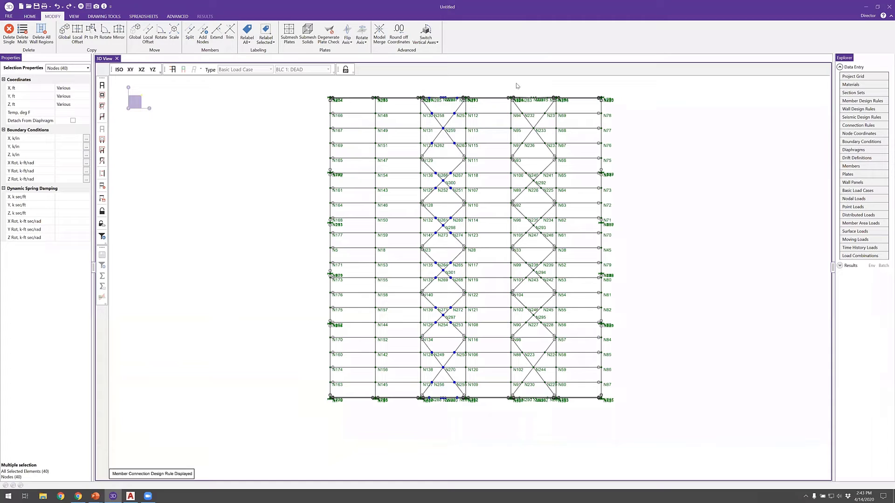
drag(517, 86, 552, 435)
key(Delete)
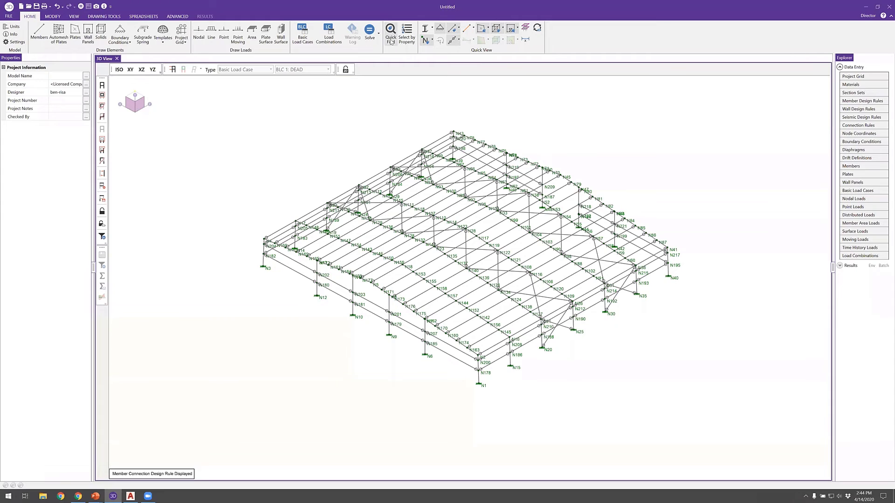
- Describe the first load combination as SW and assign it BLC 1 with a factor of 1
click(369, 32)
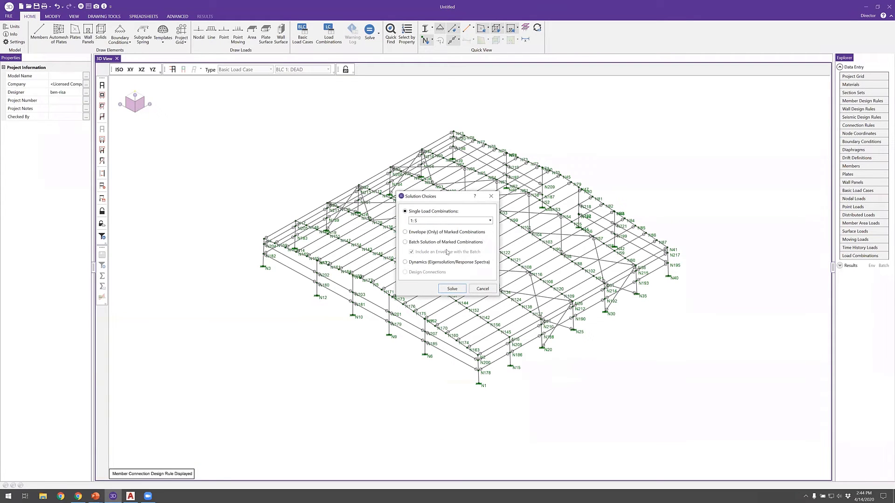
key(Escape)
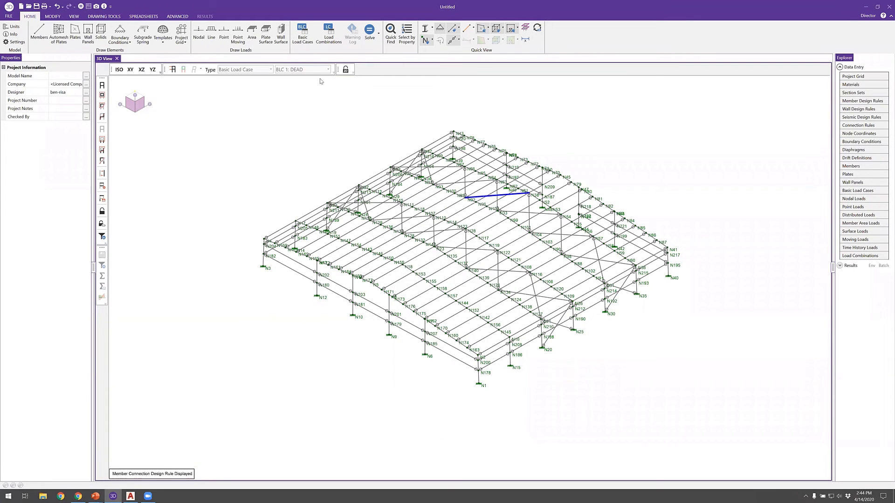
click(329, 33)
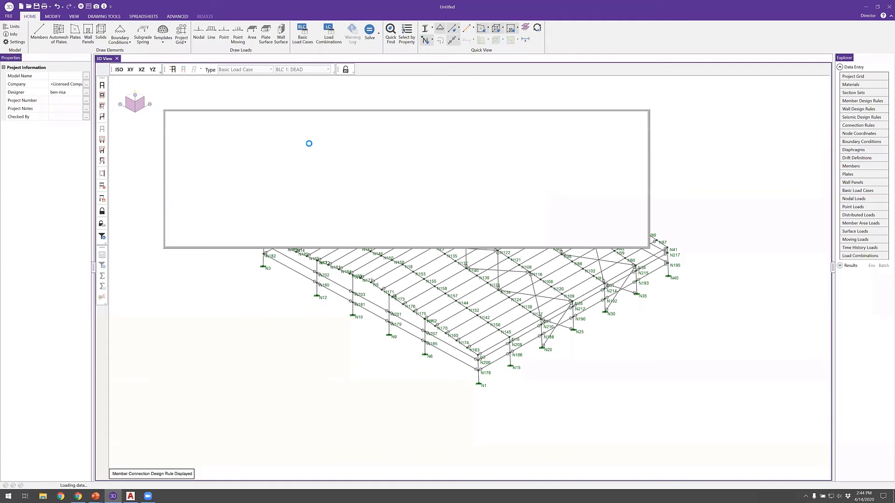
double_click(210, 159)
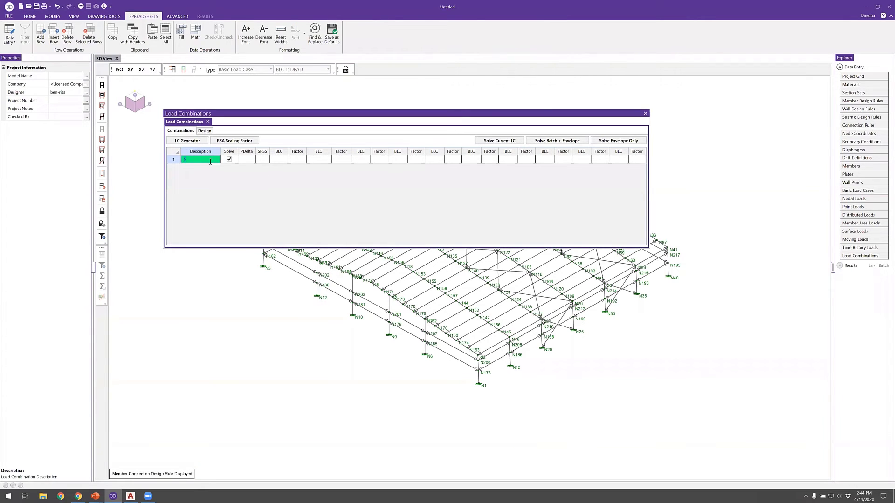
click(280, 160)
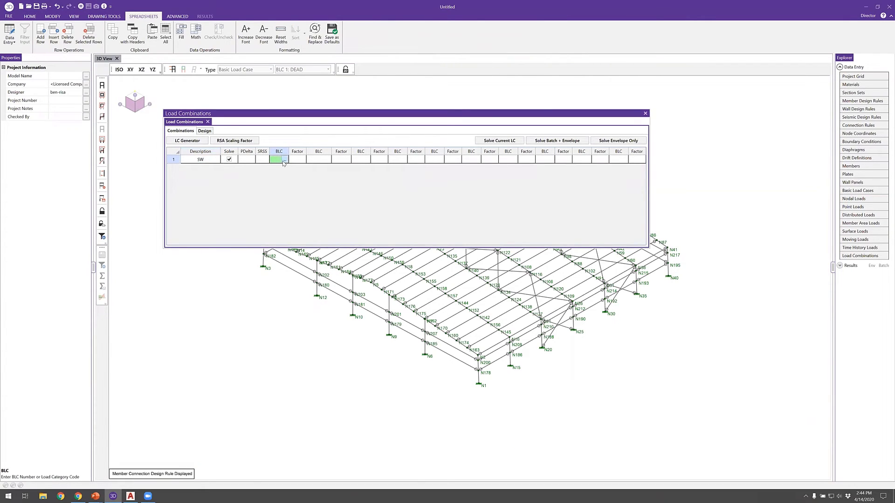
text(1)
click(296, 161)
text(1)
key(Return)
- Solve the current SW combination, acknowledge the warning, and close the node reactions and load combinations spreadsheets
click(480, 141)
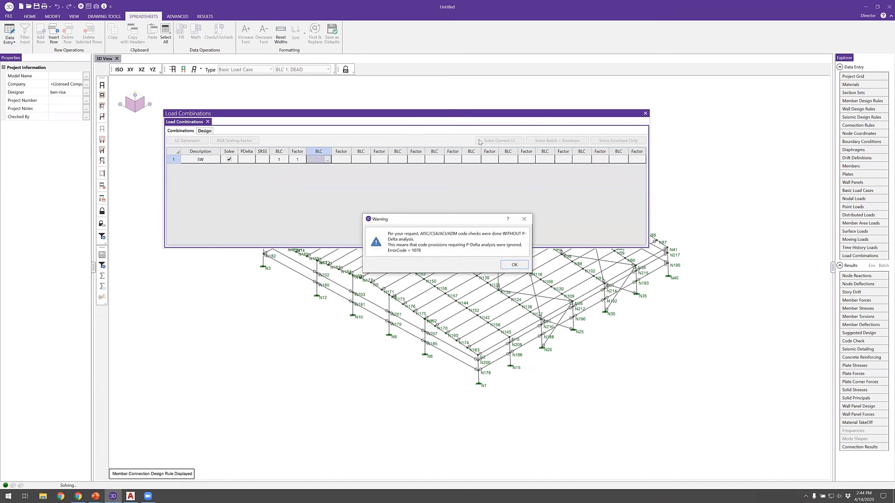
key(Return)
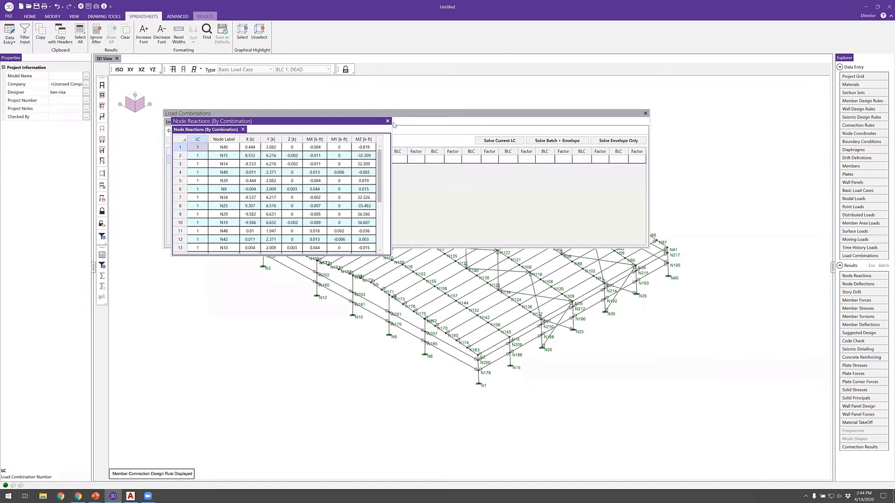
click(387, 121)
click(645, 113)
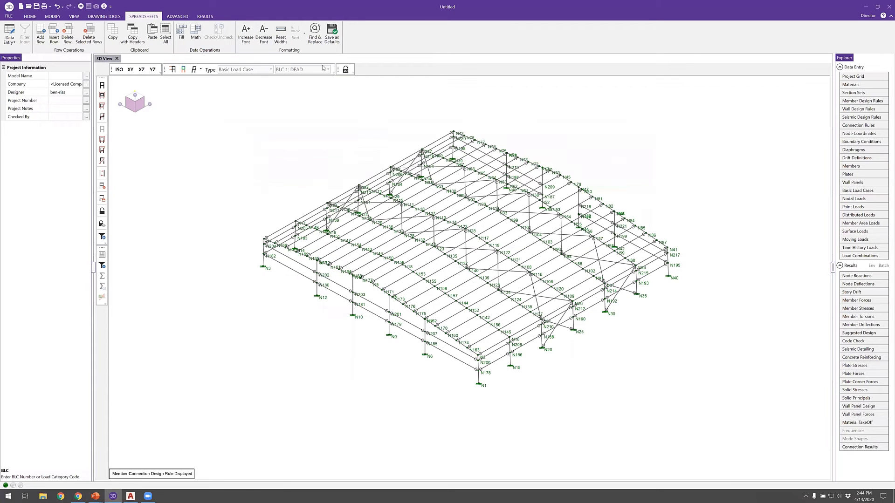
- Examine the deflected shape for LC 1: SW and the node deflections, and turn the deflected shape display off
click(193, 70)
mouse_move(597, 294)
shift+middle_down()
mouse_move(583, 286)
mouse_move(597, 293)
shift+middle_up()
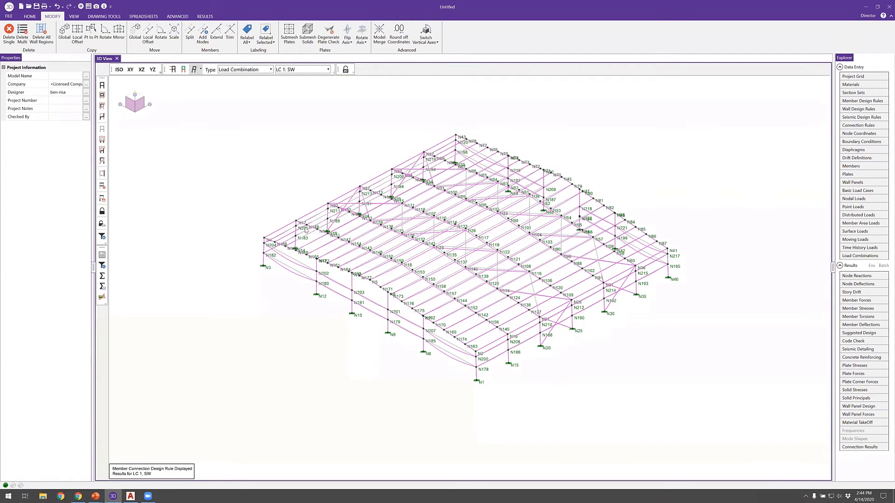
click(858, 284)
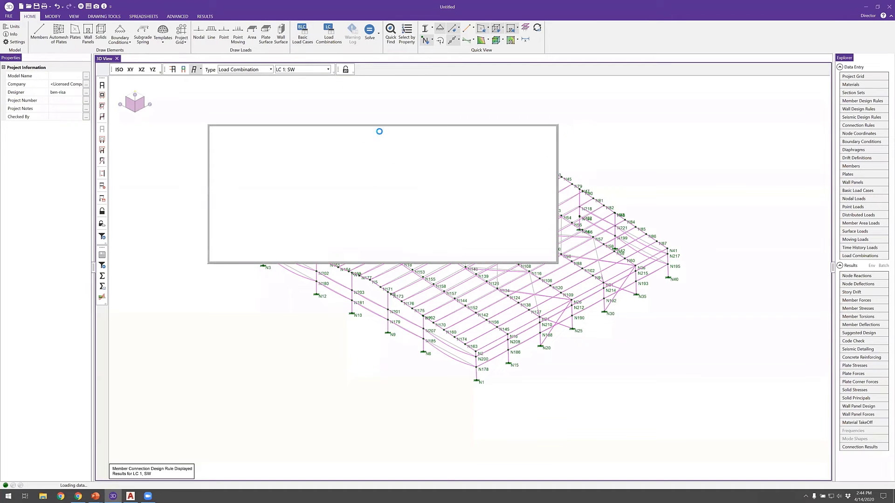
click(554, 129)
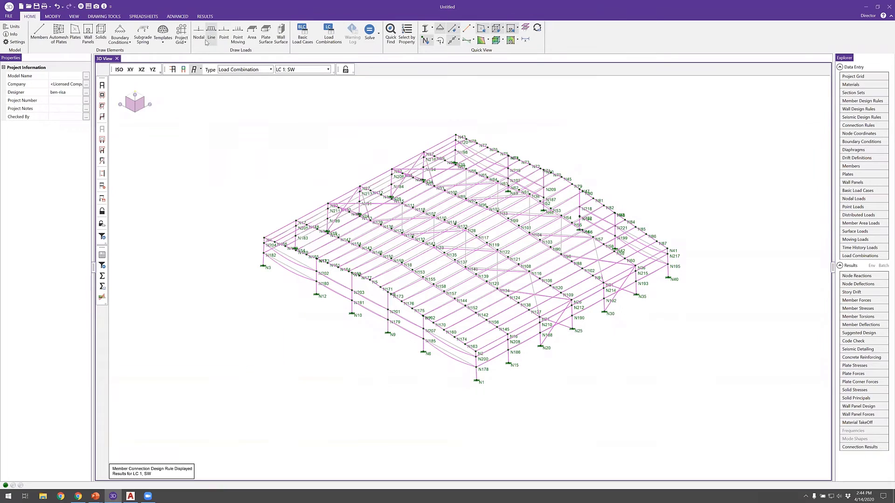
click(193, 70)
click(200, 70)
click(231, 99)
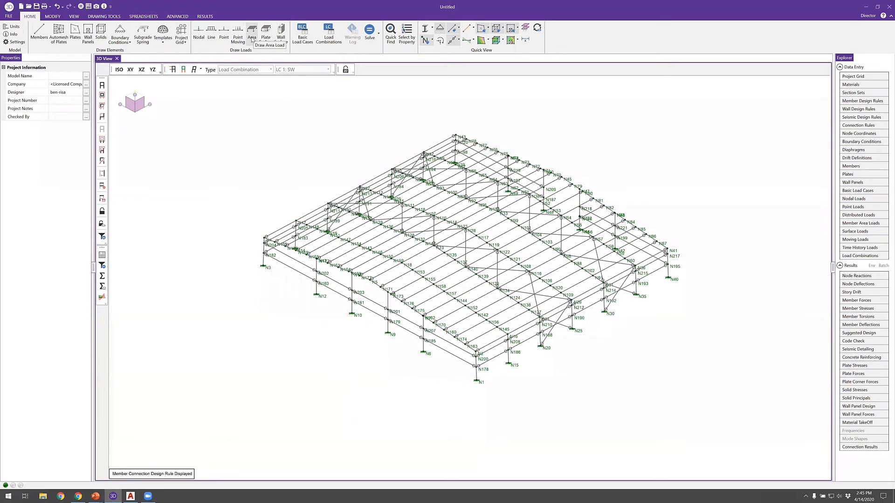
- Start an area load in BLC 1: DEAD, clearing the results, with load direction A-B and a magnitude of -0.01 ksf
click(252, 40)
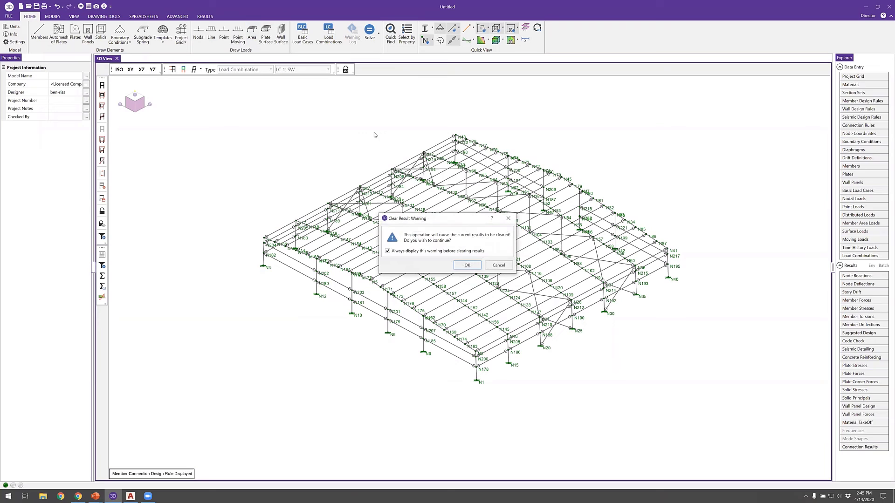
click(467, 265)
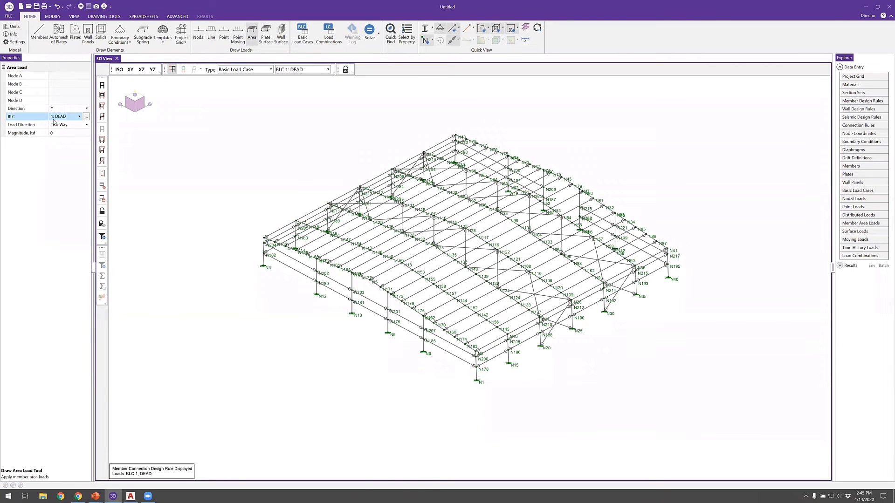
click(65, 125)
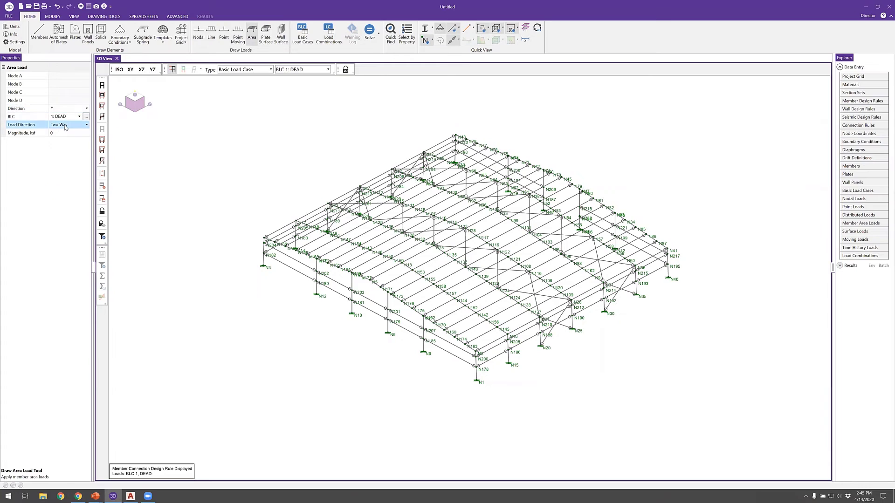
click(65, 126)
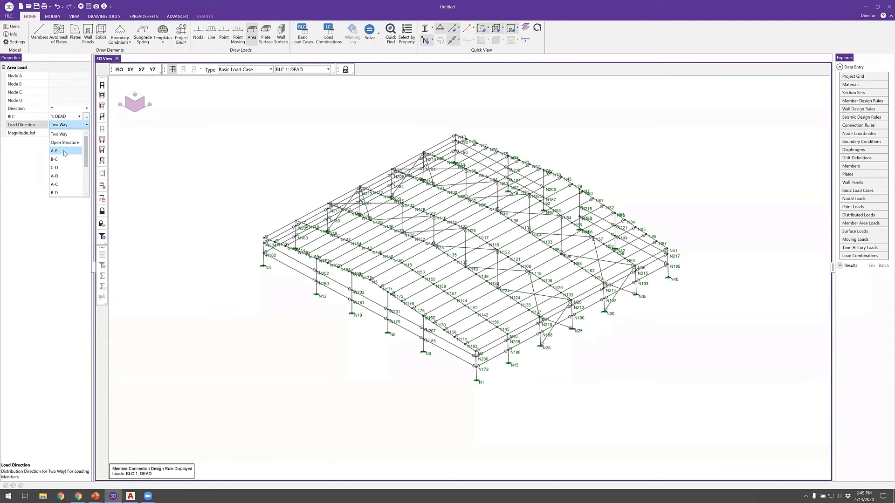
click(64, 152)
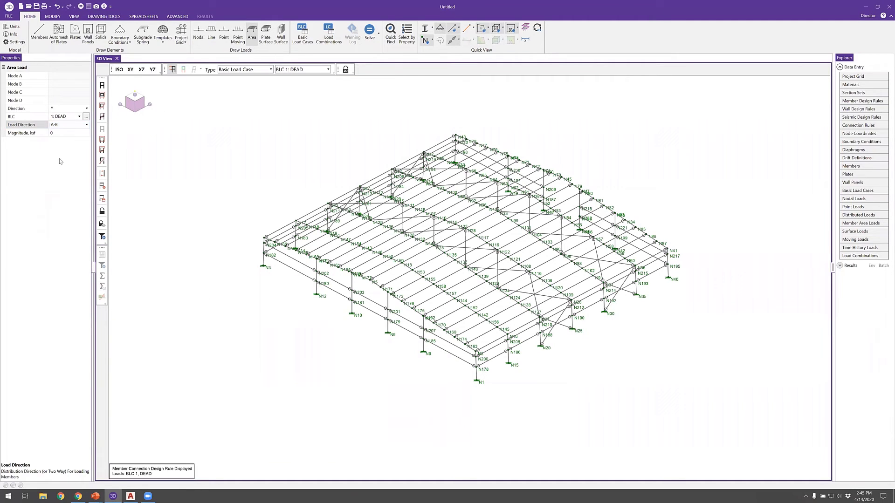
click(67, 134)
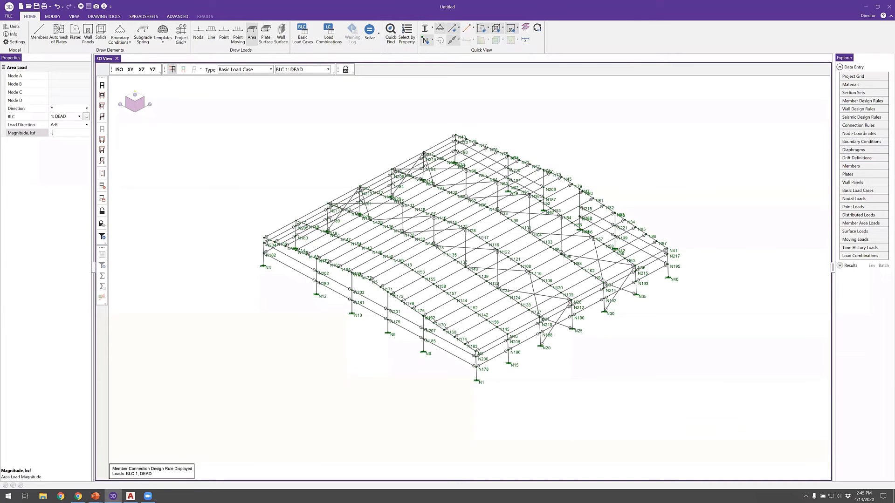
text(-.01)
key(Return)
- Draw the area load over one roof slope through corner nodes N43, N45, N5 and N4
shift+middle_drag(409, 254, 261, 251)
scroll(261, 250, up, 3)
click(267, 250)
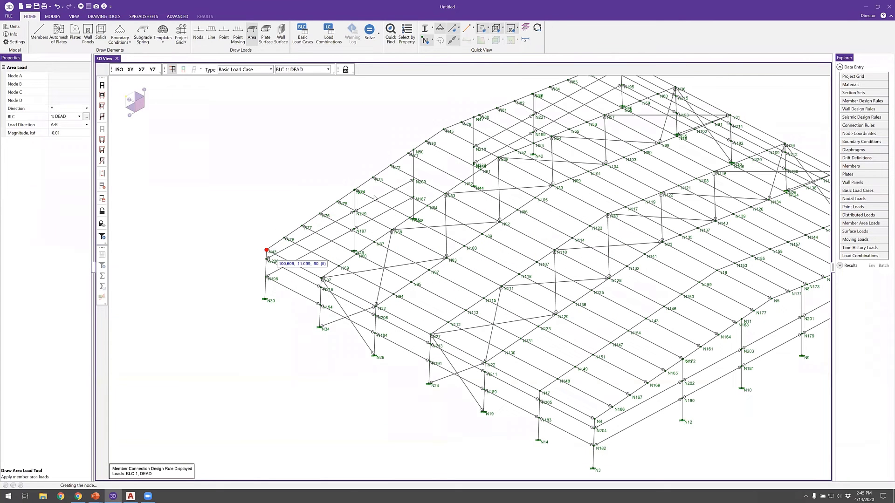
click(444, 129)
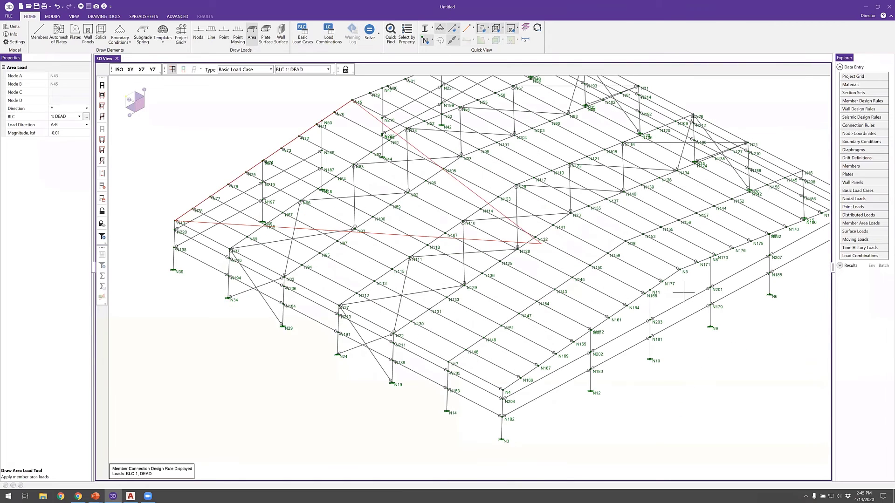
click(678, 268)
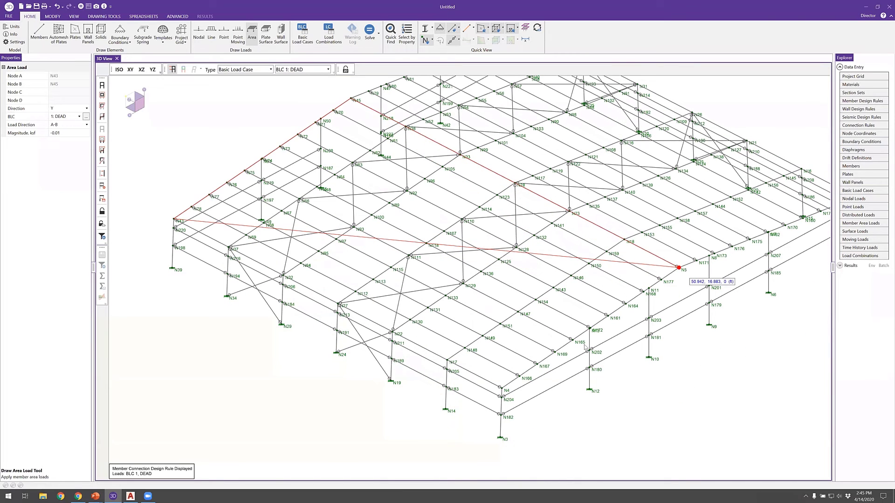
click(503, 389)
scroll(616, 331, down, 3)
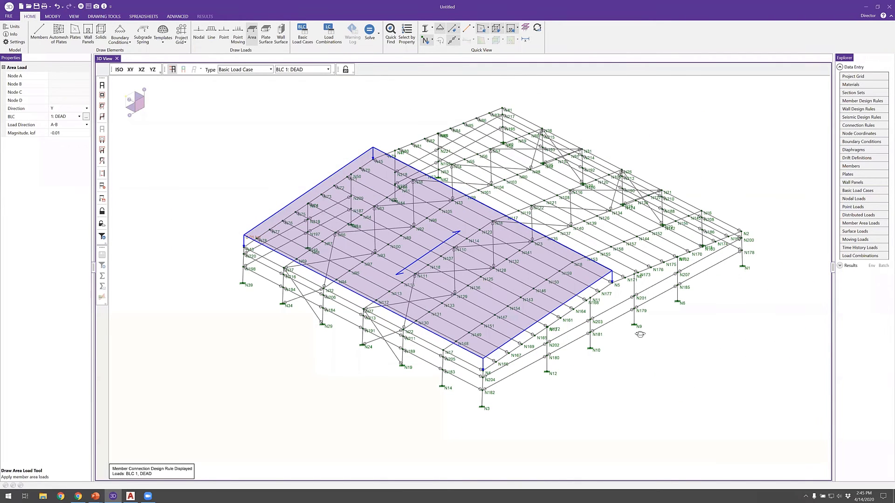
shift+middle_drag(616, 331, 466, 364)
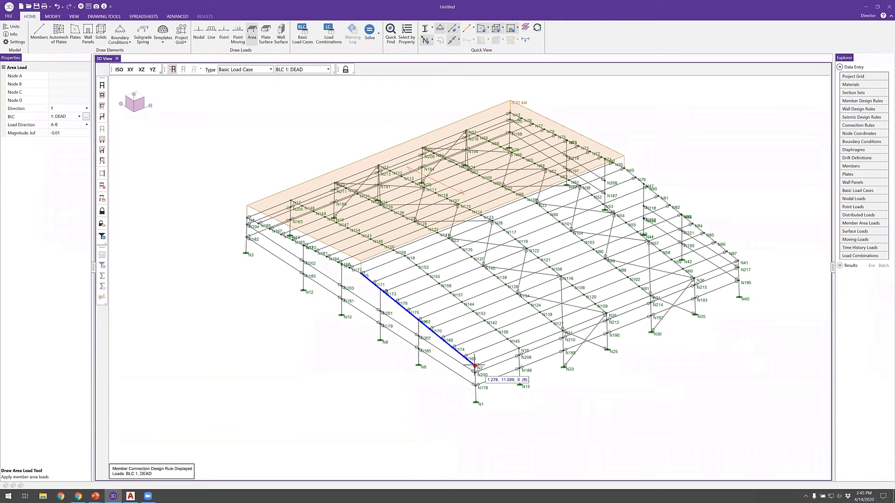
- Draw the BLC 1: DEAD area load over the second roof slope through corner nodes N2, N5, N45 and N41
click(475, 366)
click(363, 273)
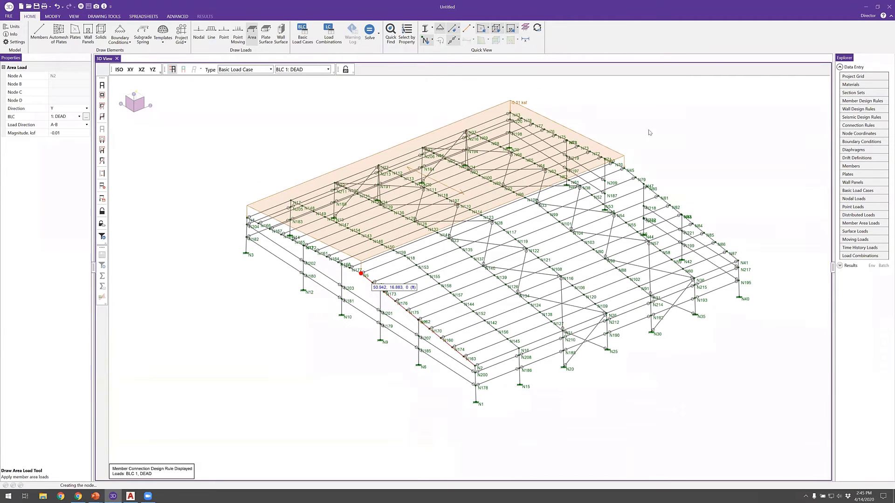
click(627, 170)
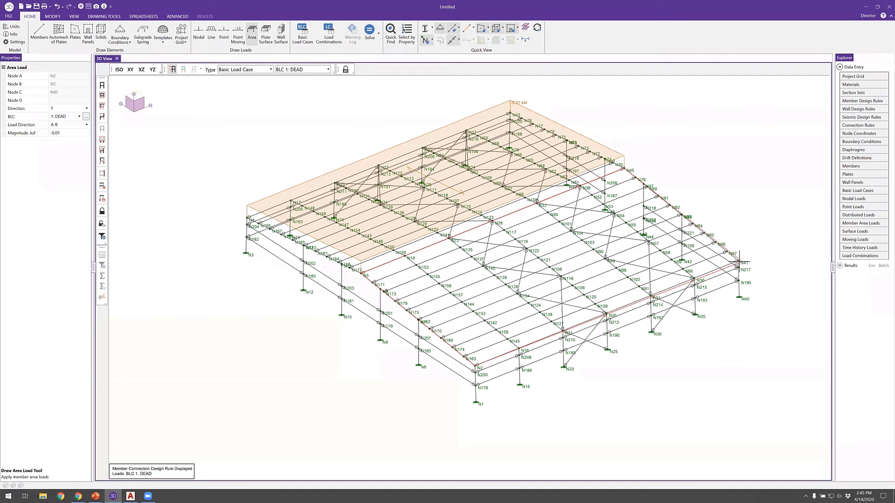
click(738, 261)
shift+middle_drag(738, 261, 588, 317)
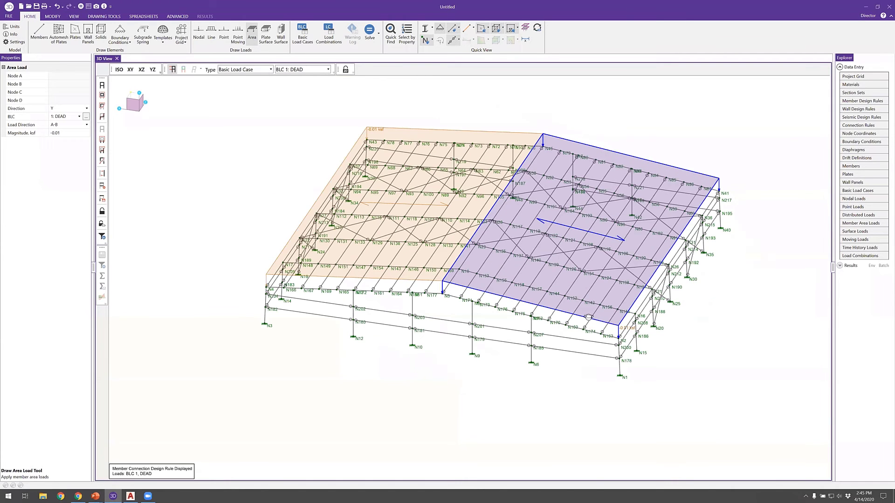
shift+middle_drag(413, 233, 438, 207)
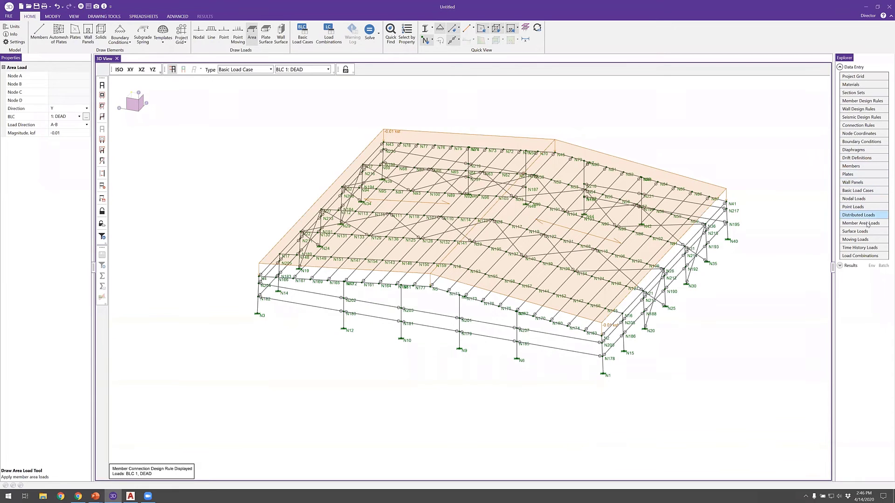
- Review the DEAD member area loads from the Basic Load Cases spreadsheet, and close both spreadsheets
click(877, 193)
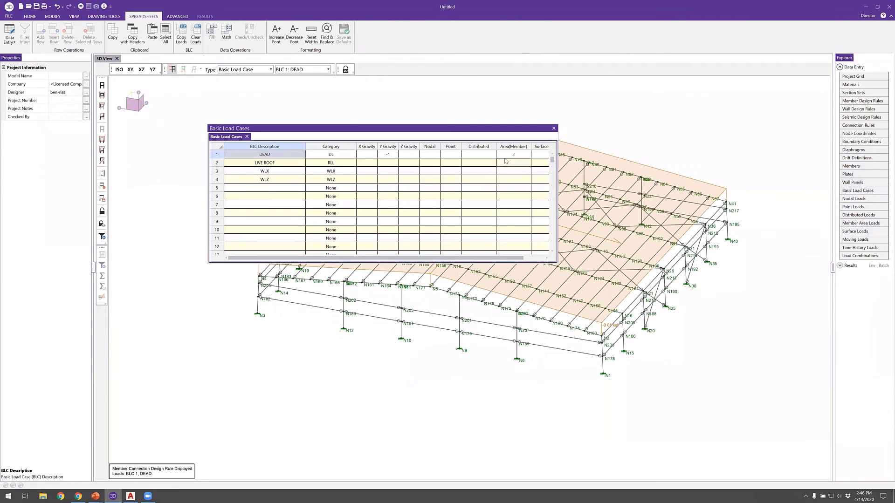
double_click(514, 154)
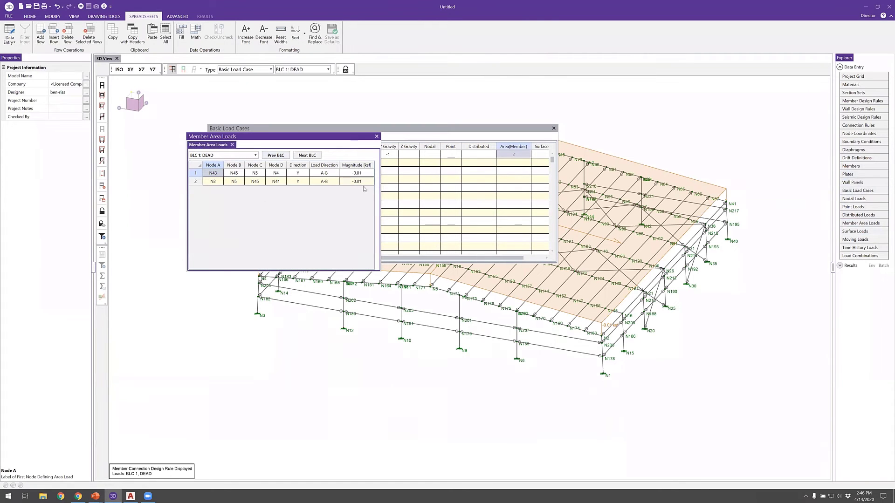
click(377, 136)
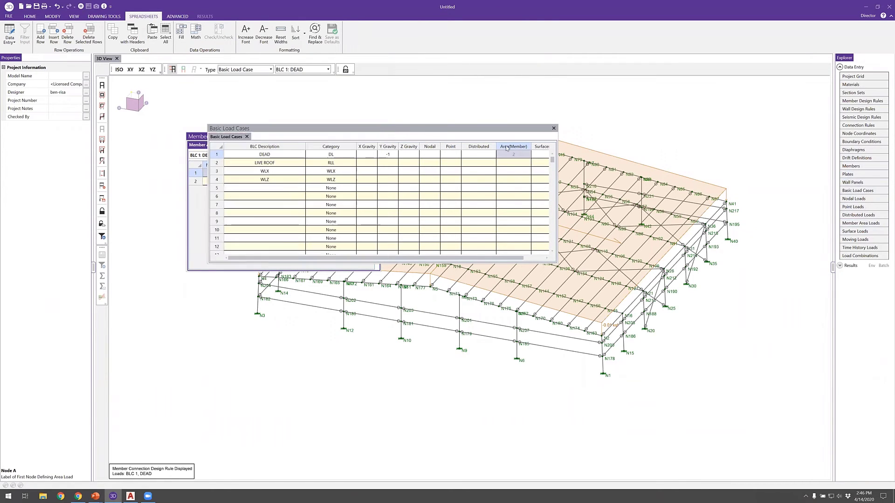
click(554, 128)
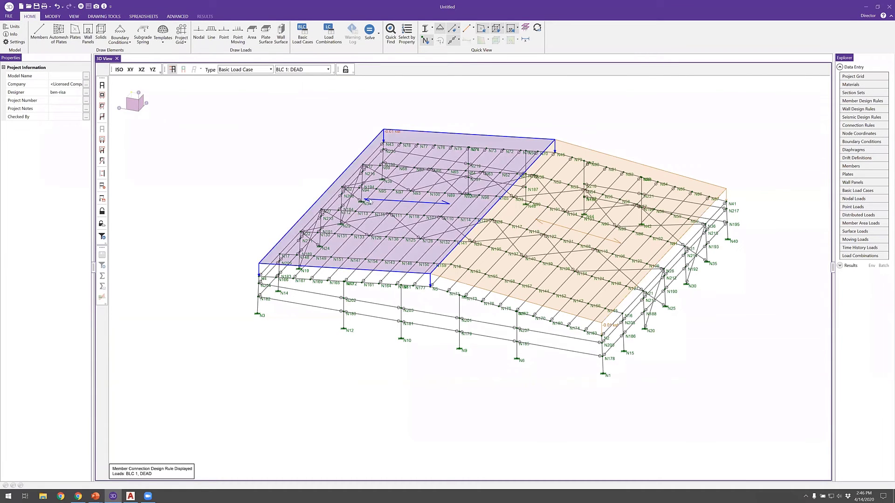
shift+middle_drag(238, 262, 237, 261)
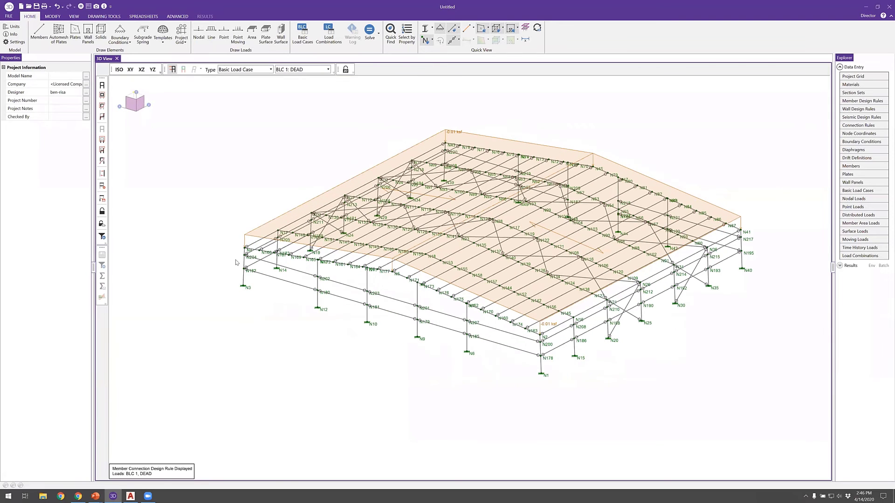
- Start an area load in BLC 2: LIVE ROOF with a magnitude of -0.025 ksf
click(252, 33)
click(66, 117)
click(79, 116)
click(63, 130)
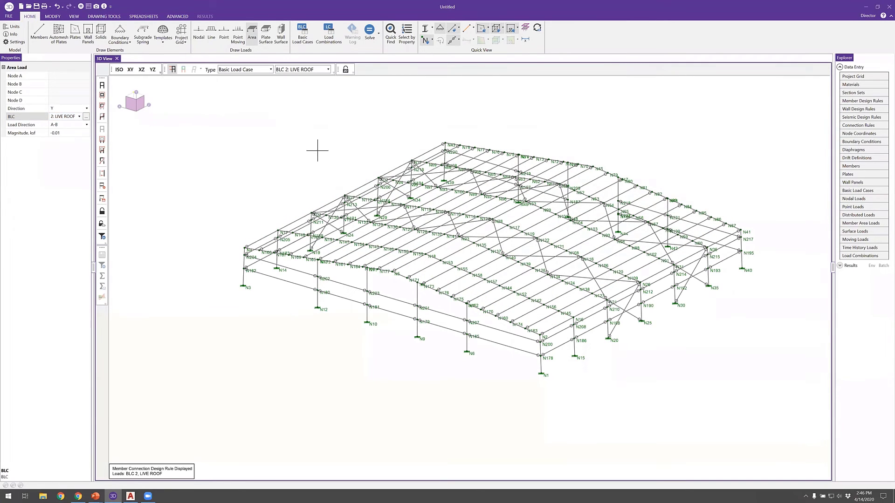
shift+middle_drag(316, 150, 320, 155)
click(55, 133)
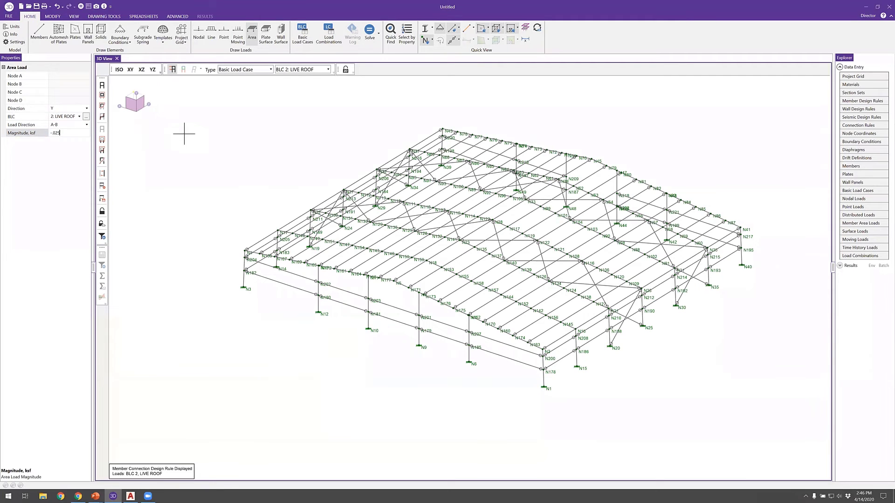
text(-.025)
key(Return)
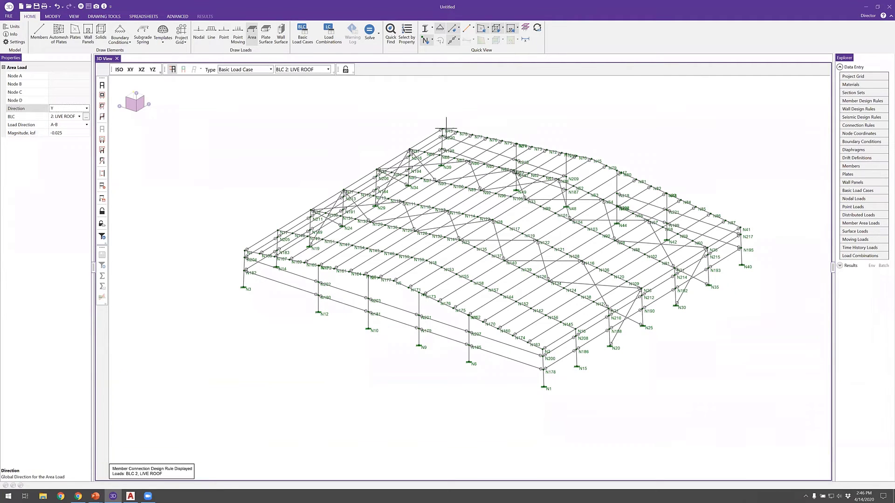
- Draw the live roof area load over one roof slope through corner nodes N43, N45, N5 and N4
click(578, 167)
shift+middle_drag(578, 167, 594, 195)
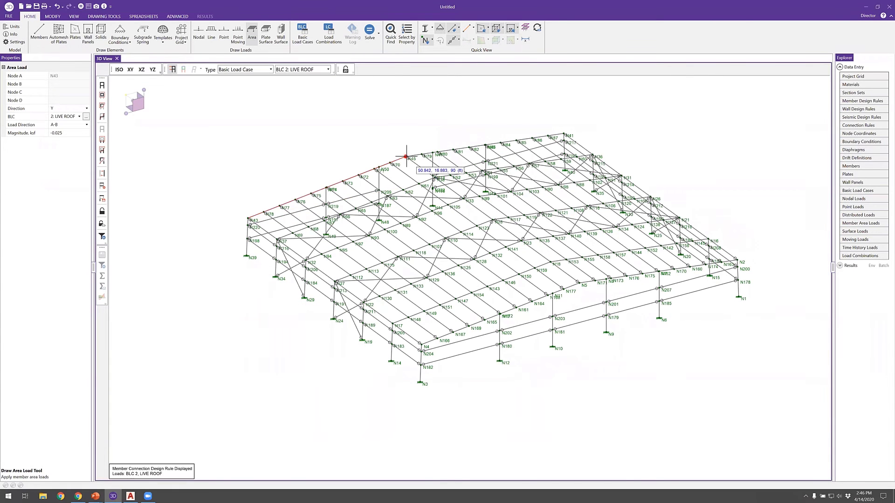
click(406, 158)
click(578, 283)
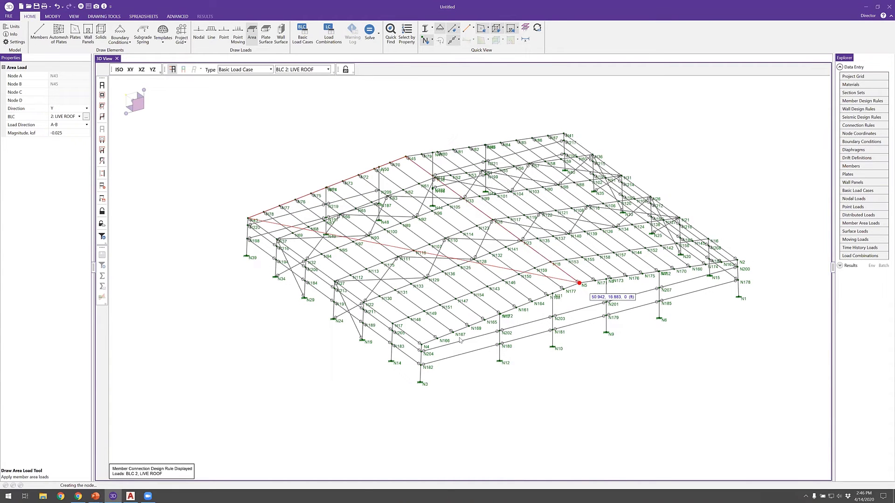
click(471, 348)
shift+middle_drag(491, 346, 488, 331)
- Draw the live roof area load over the other slope through nodes N2, N5, N45 and N41, and end that load
click(488, 332)
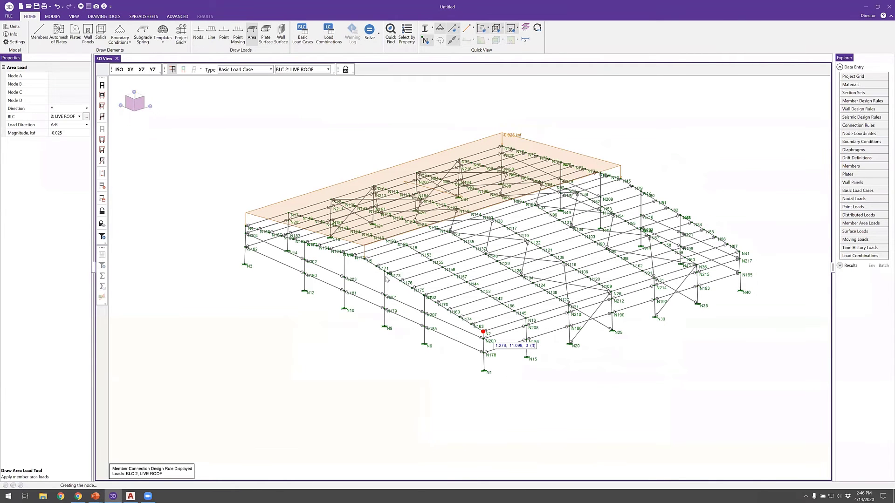
click(365, 258)
click(622, 180)
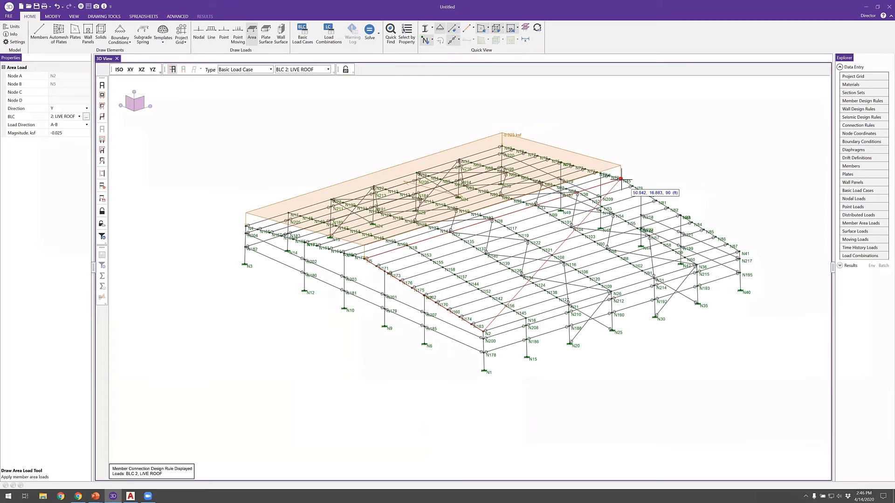
click(740, 252)
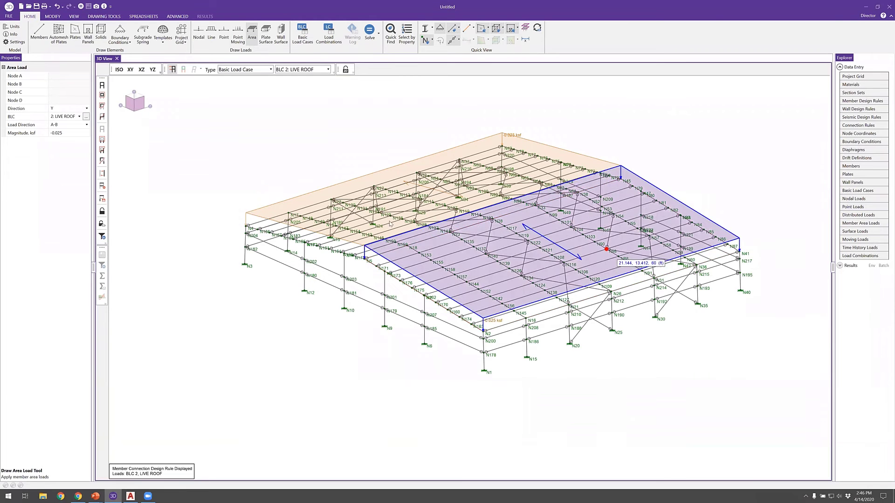
key(Escape)
scroll(372, 230, down, 1)
middle_drag(376, 238, 373, 235)
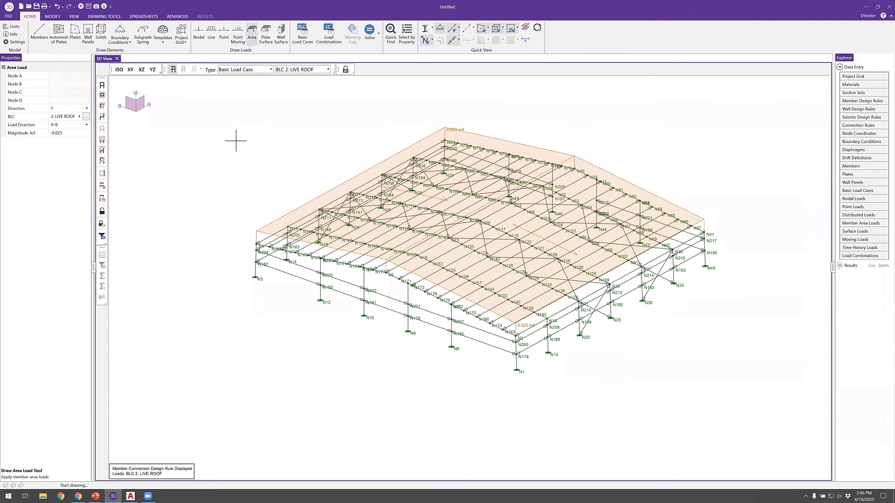
- Switch the area load to BLC 3: WLX with its direction set to X
click(78, 117)
click(67, 145)
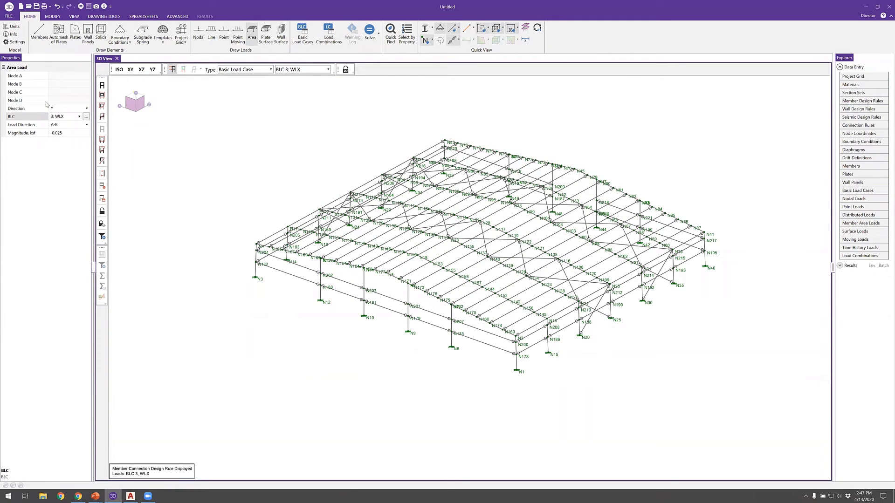
click(63, 108)
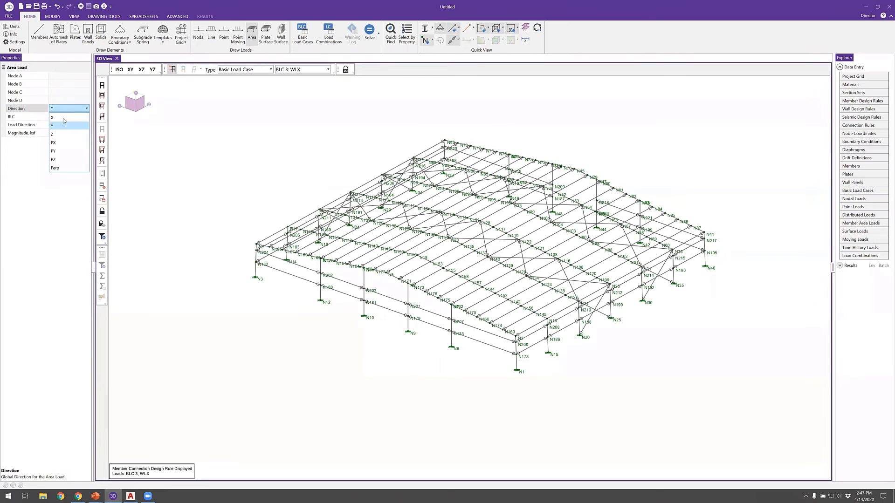
click(63, 118)
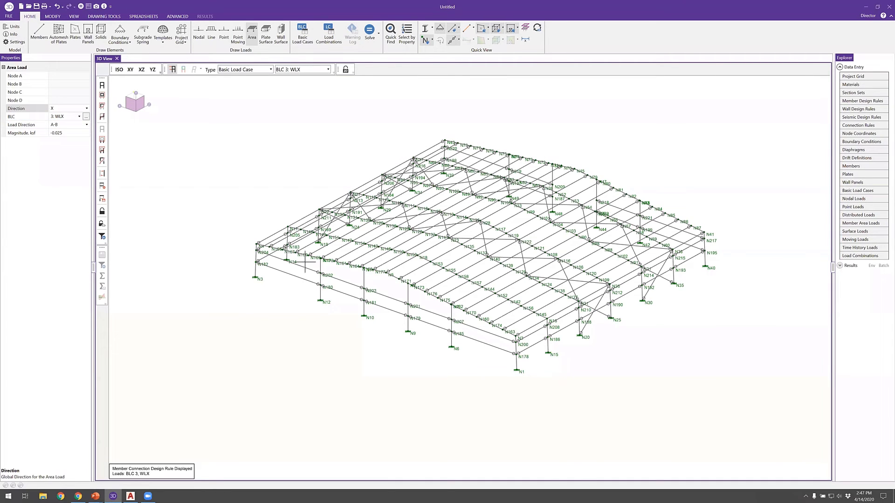
key(ctrl+Left)
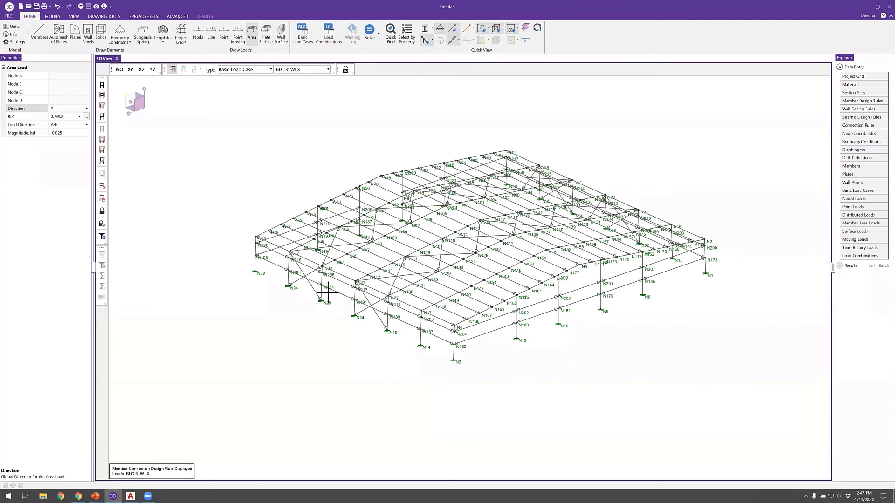
click(69, 132)
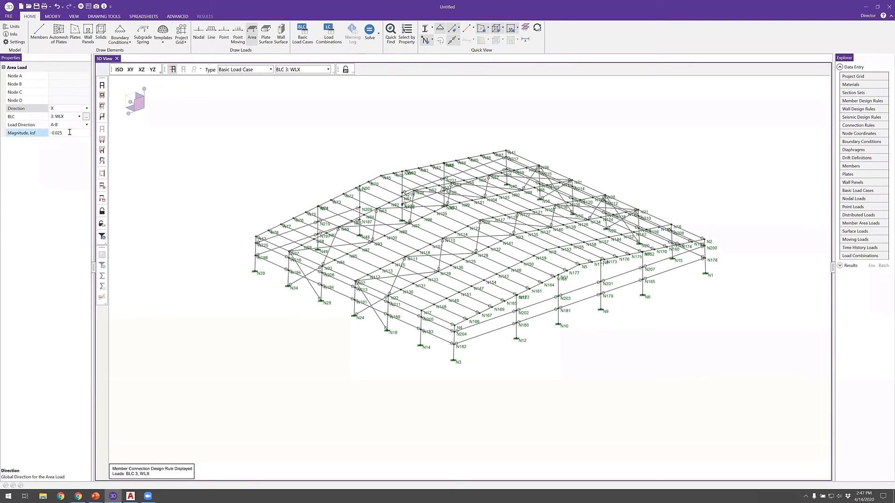
- Draw the wind area load over the side wall through nodes N39, N3, N4 and N43, and leave the load tool
click(254, 272)
click(454, 360)
click(454, 325)
click(257, 238)
scroll(255, 264, up, 3)
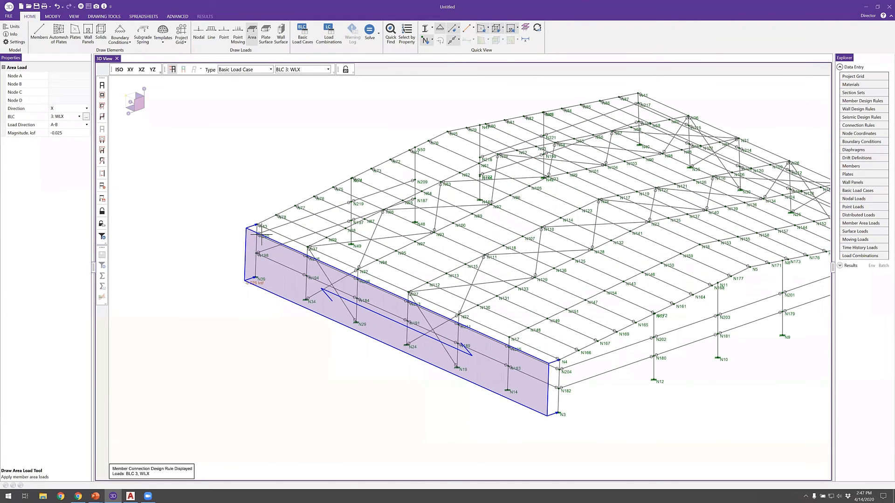
key(Escape)
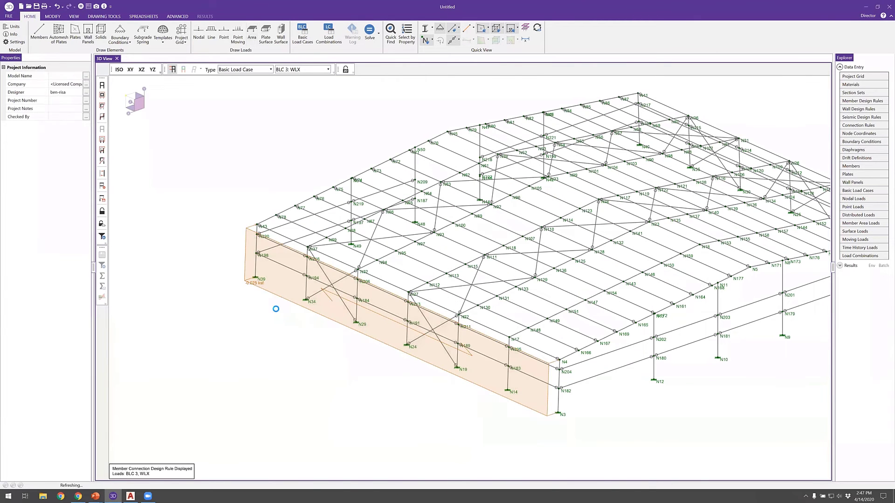
- Set the magnitude of the area load on the N39–N3 side wall to -0.02 ksf
click(253, 286)
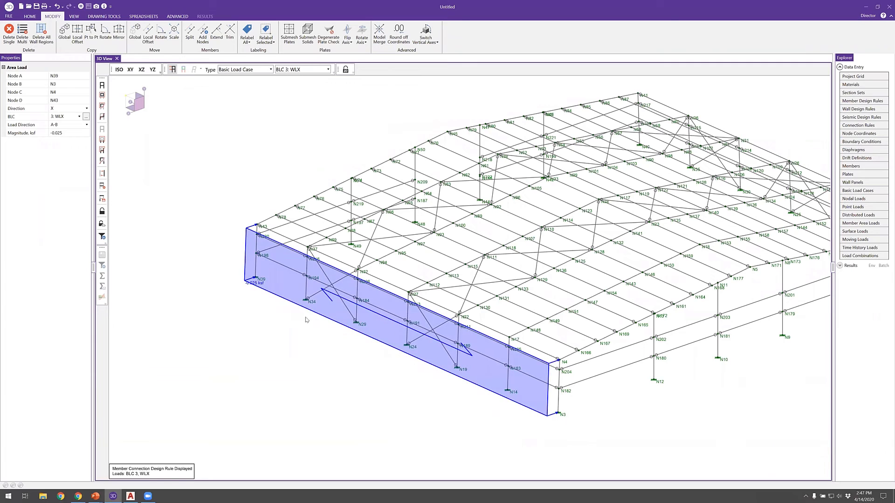
click(81, 132)
text(-.020)
key(Return)
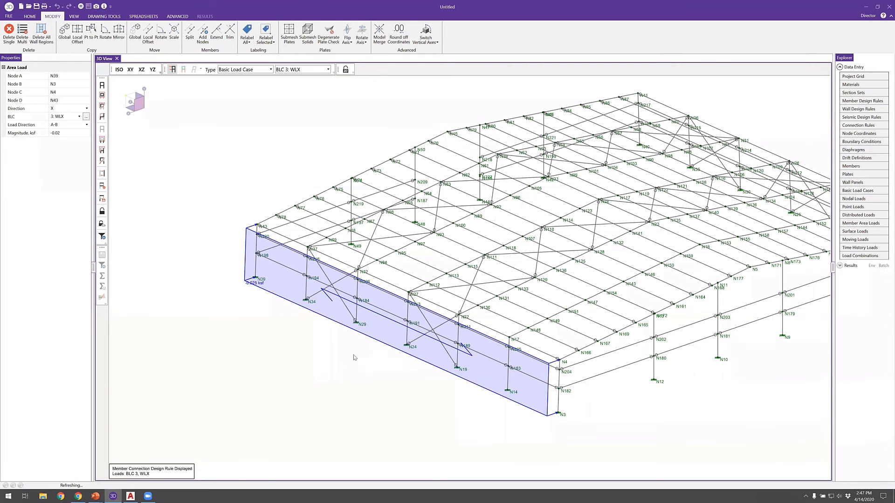
- Start another X-direction area load in BLC 3: WLX with a magnitude of -0.01 ksf
scroll(348, 355, down, 2)
shift+middle_drag(565, 375, 520, 342)
middle_drag(414, 204, 384, 169)
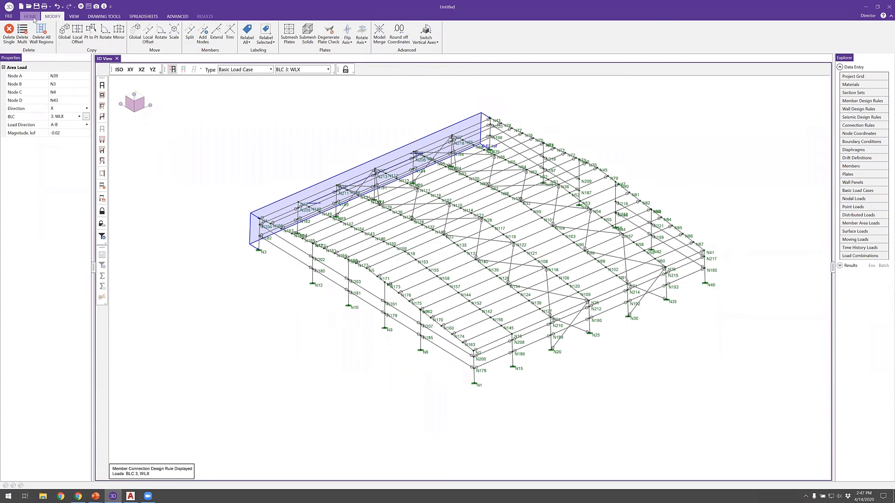
click(251, 33)
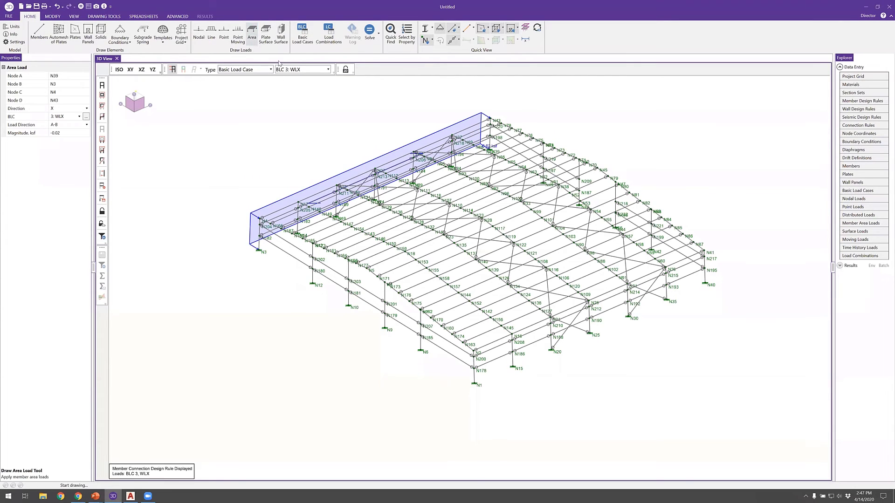
click(72, 135)
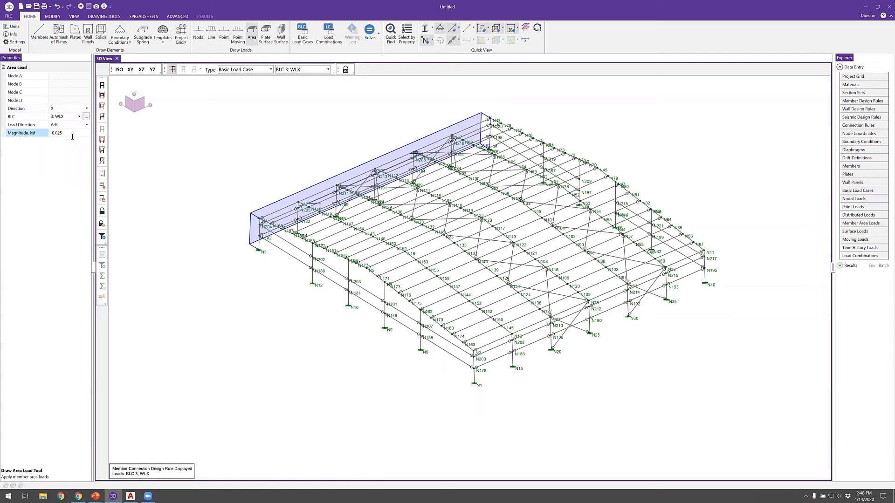
click(73, 135)
text(-)
text(0.01)
- Draw the wind area load over the opposite side wall through nodes N1, N40, N41 and N2, and clear the selection
click(474, 383)
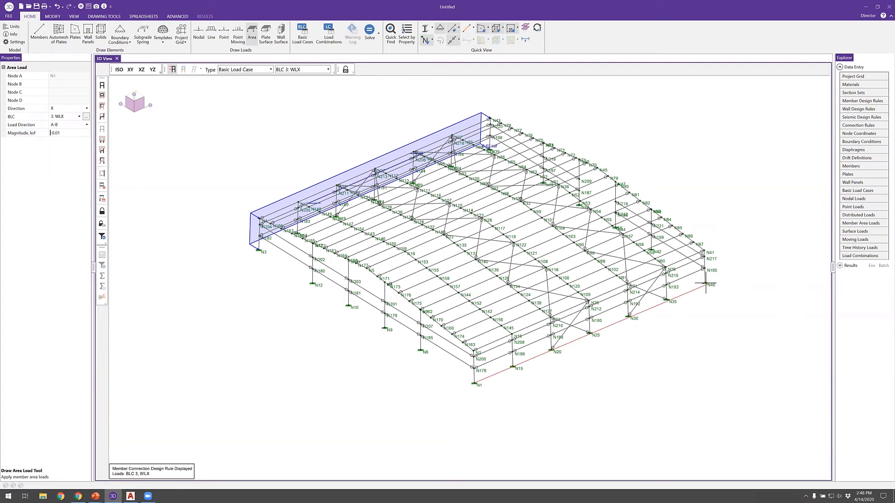
click(705, 283)
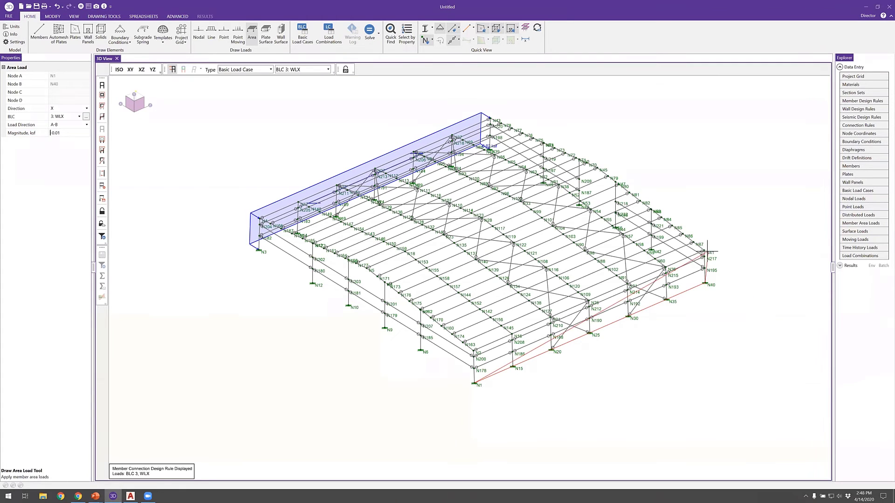
click(474, 347)
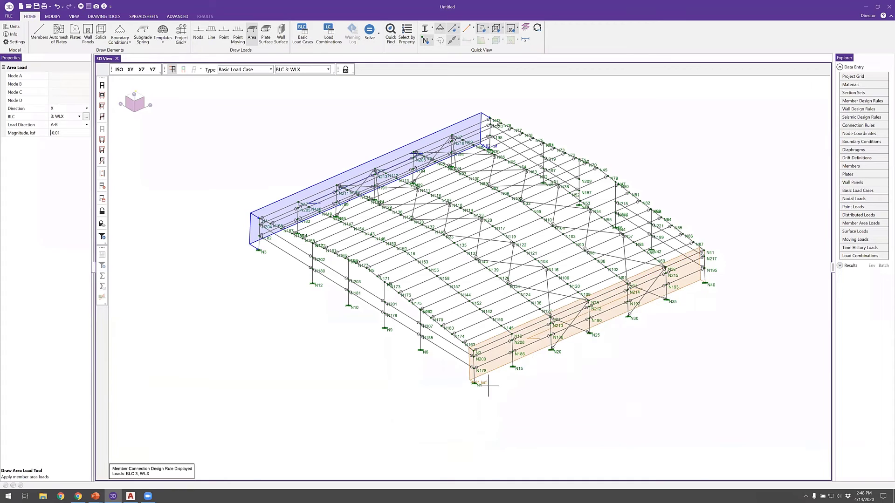
key(Escape)
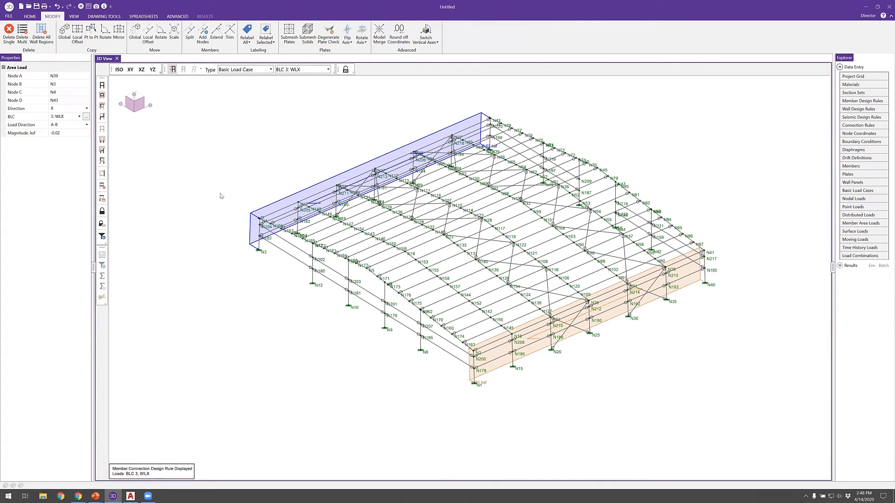
click(215, 205)
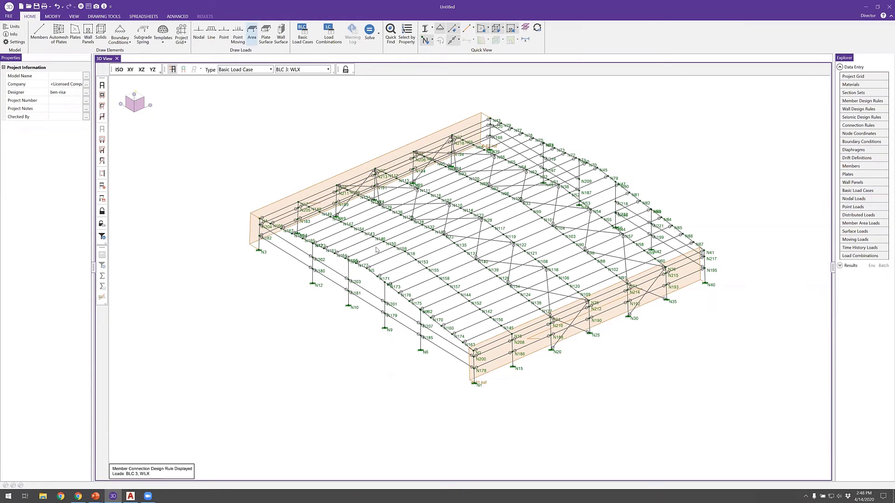
- Start a Z-direction area load in BLC 4: WLZ with a magnitude of 0.02 ksf
click(252, 33)
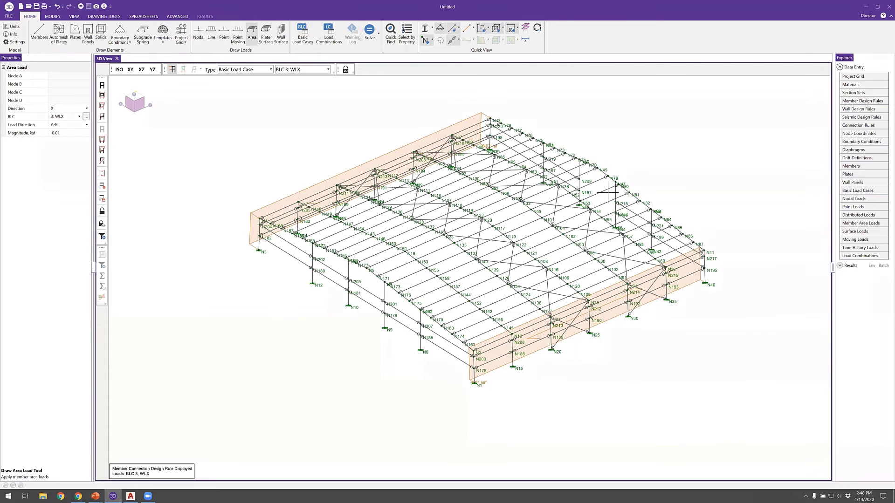
click(73, 109)
click(73, 109)
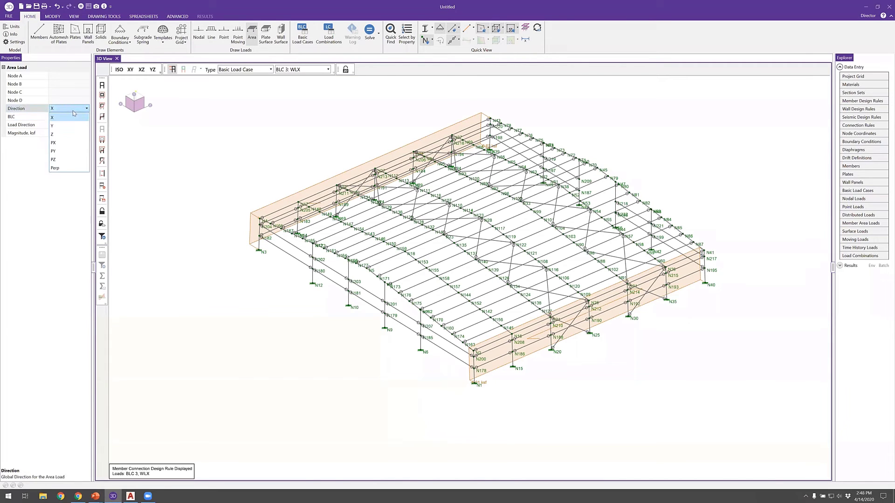
click(74, 134)
click(77, 117)
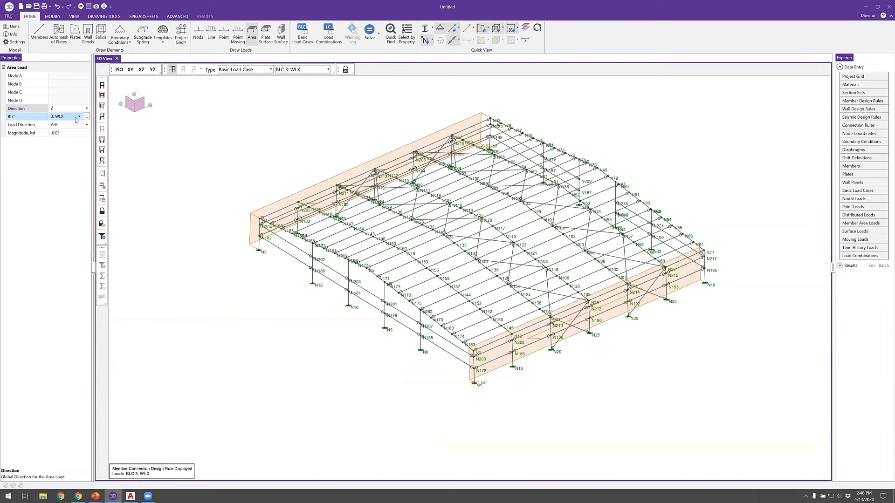
click(79, 116)
click(67, 149)
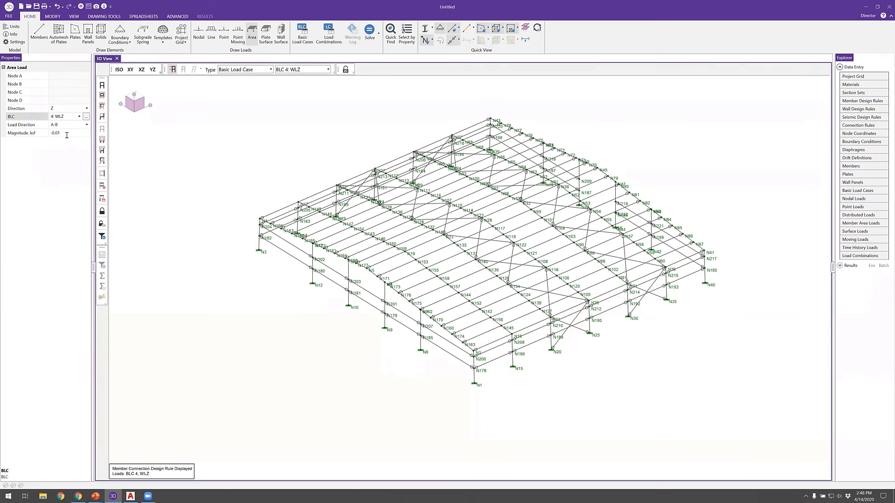
click(66, 134)
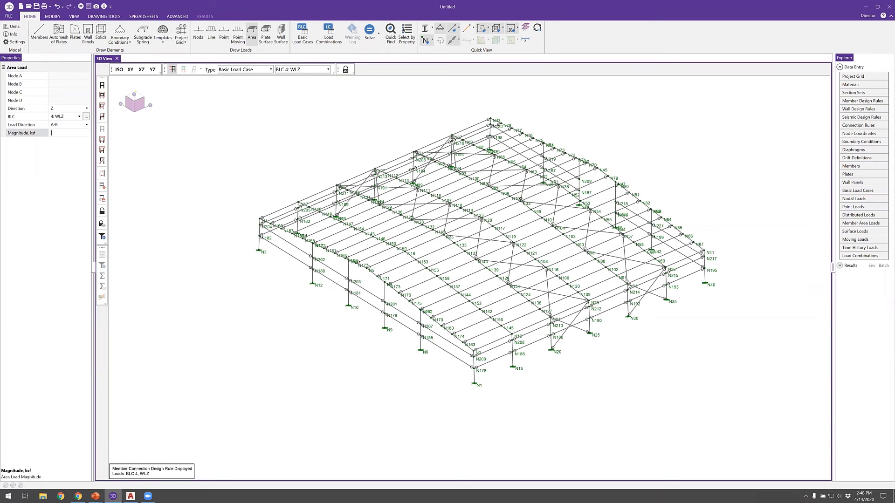
text(.020)
- Draw the wind area load over the rectangular part of the near end wall through nodes N3, N1, N2 and N4
click(259, 251)
click(475, 386)
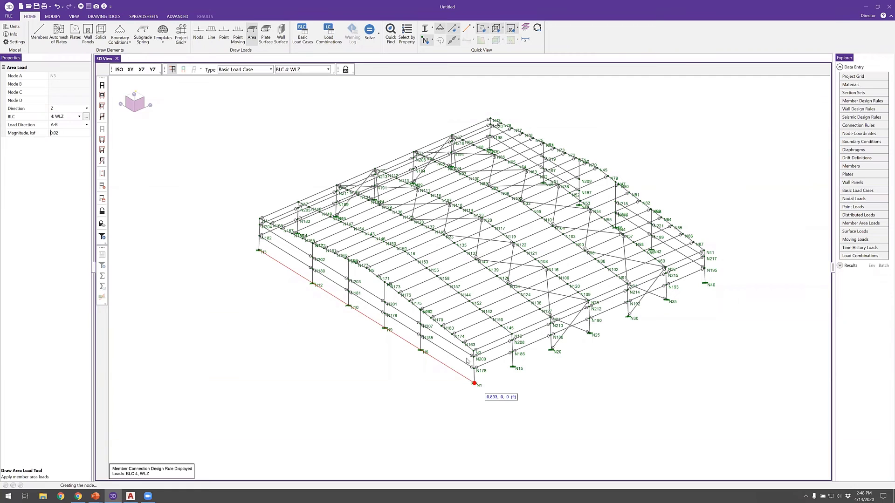
scroll(471, 354, up, 1)
scroll(476, 353, up, 1)
click(476, 353)
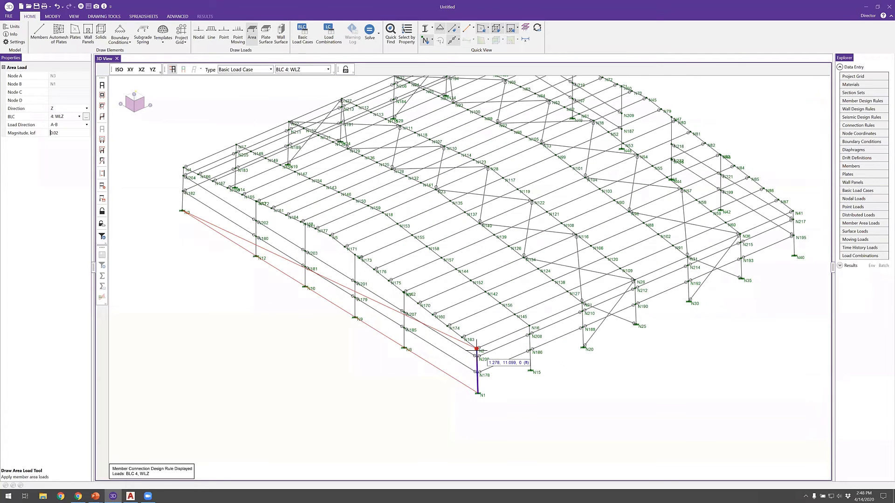
click(184, 167)
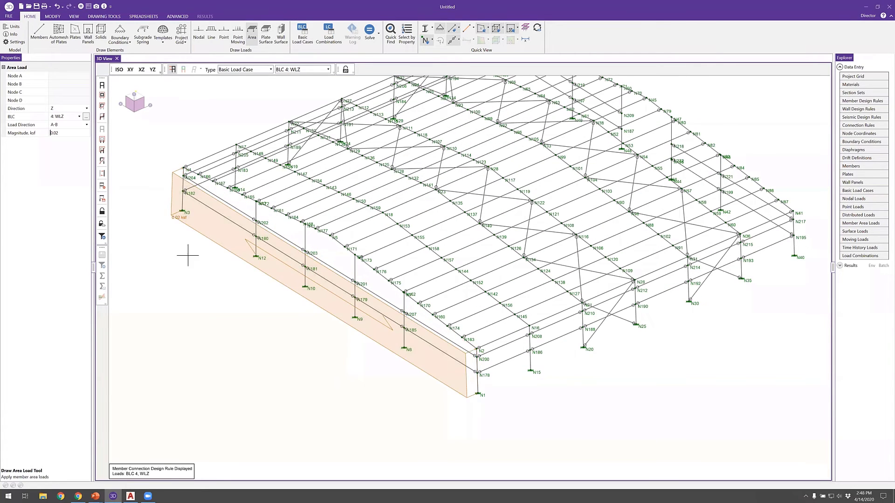
- Draw the wind area load over the triangular gable above that wall through nodes N4, N2 and N5, closing at N4
scroll(187, 252, up, 1)
click(185, 158)
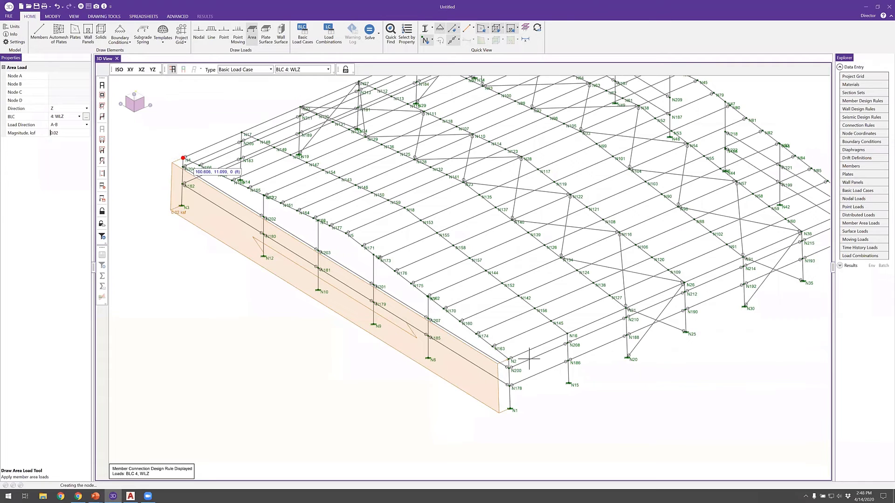
click(508, 360)
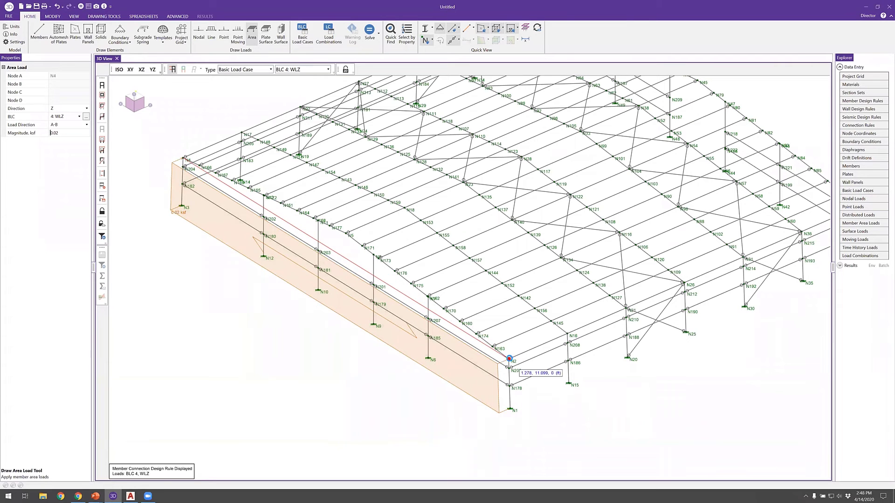
click(346, 233)
click(185, 158)
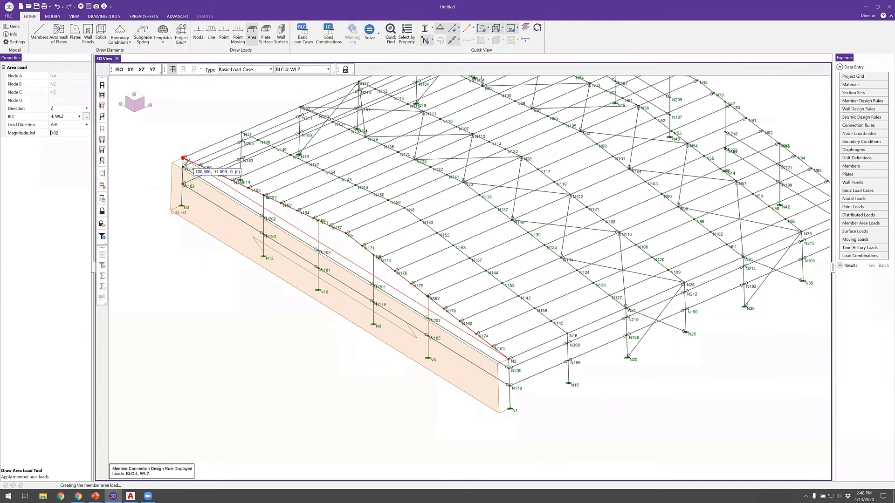
- Draw the wind area load over the rectangular part of the opposite end wall through nodes N40, N39, N43 and N41
shift+middle_drag(401, 295, 416, 329)
mouse_move(312, 304)
shift+middle_down()
mouse_move(465, 310)
mouse_move(431, 321)
shift+middle_up()
scroll(470, 313, down, 2)
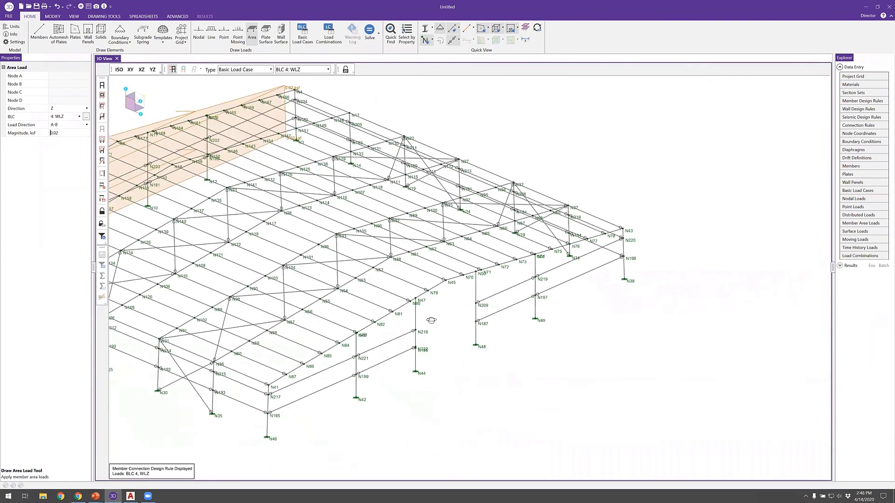
scroll(282, 445, up, 2)
click(282, 445)
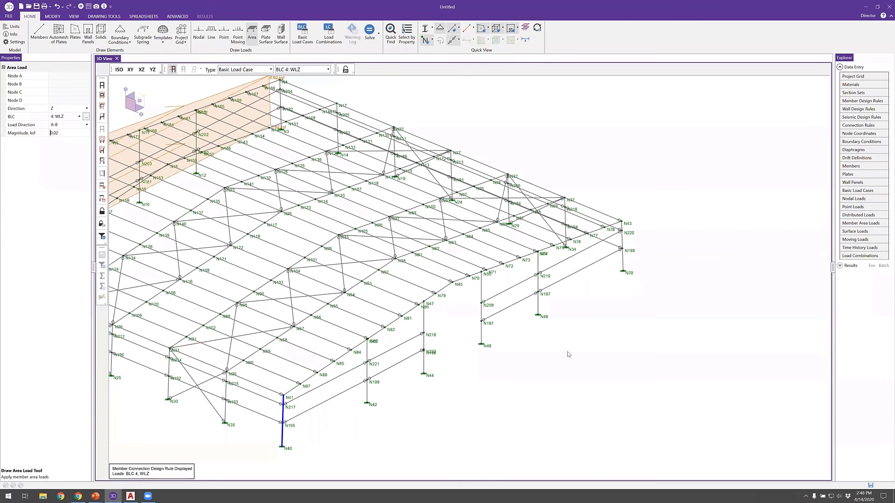
click(623, 271)
click(620, 222)
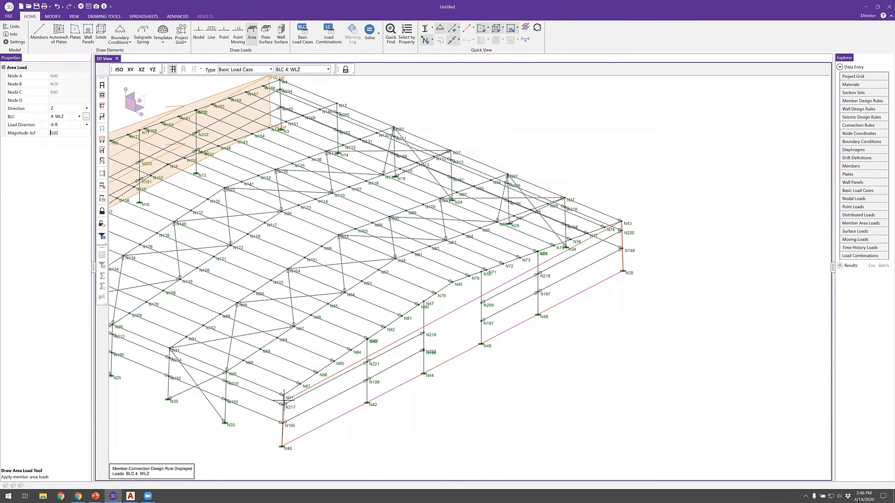
click(283, 395)
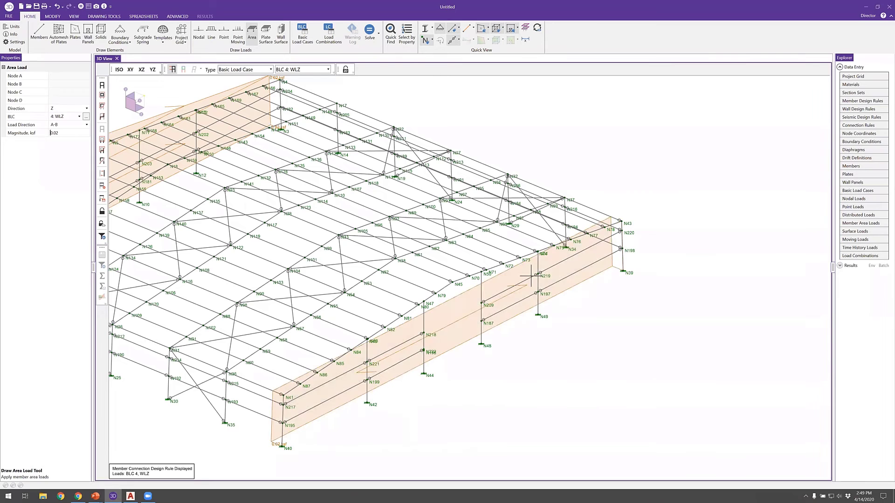
- Draw the gable wind area load on the opposite end wall through N41, N43 and N45, closing at N41, and leave the load tool
click(283, 395)
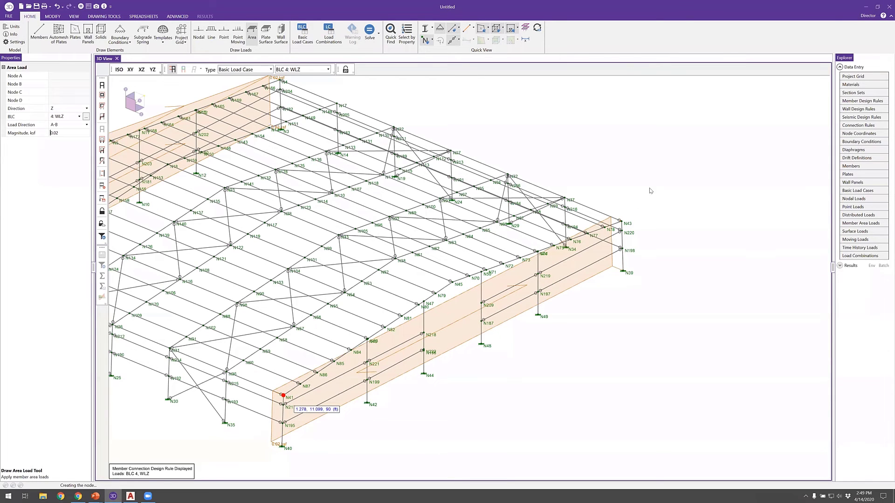
click(621, 222)
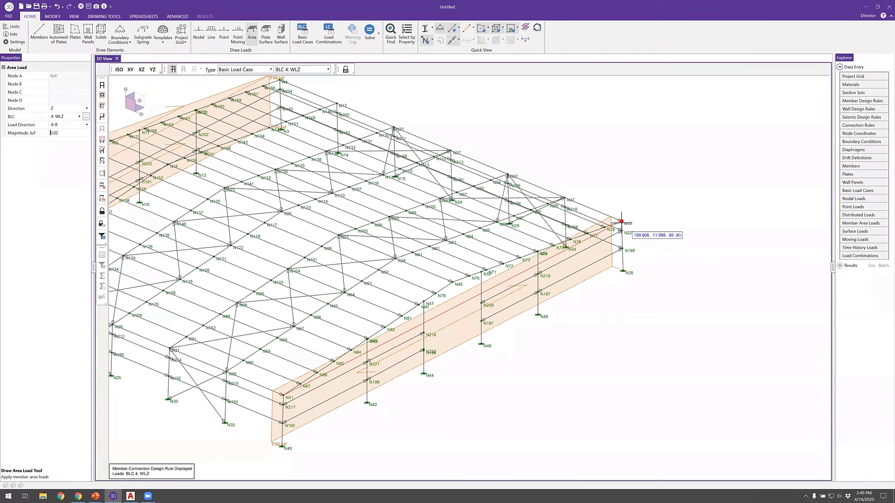
click(452, 282)
click(283, 395)
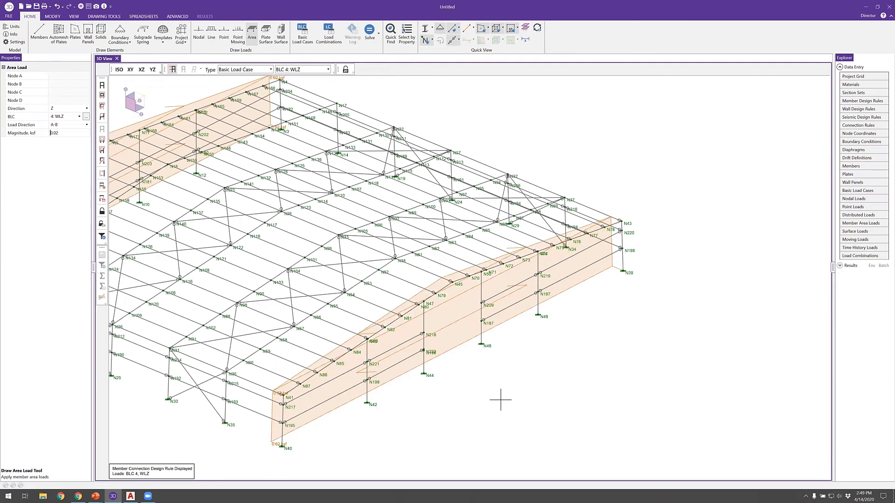
key(Escape)
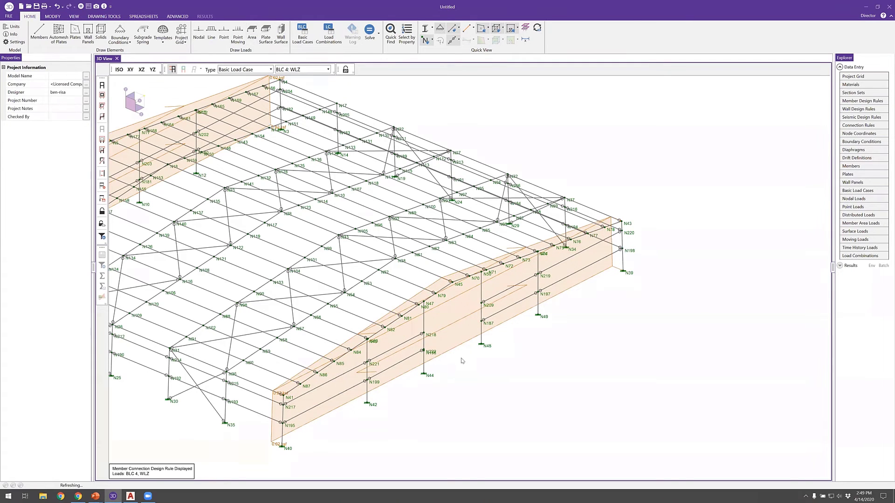
- Set the magnitude of both area loads on the N40–N39 end wall to 0.01 ksf and clear the selection
click(459, 309)
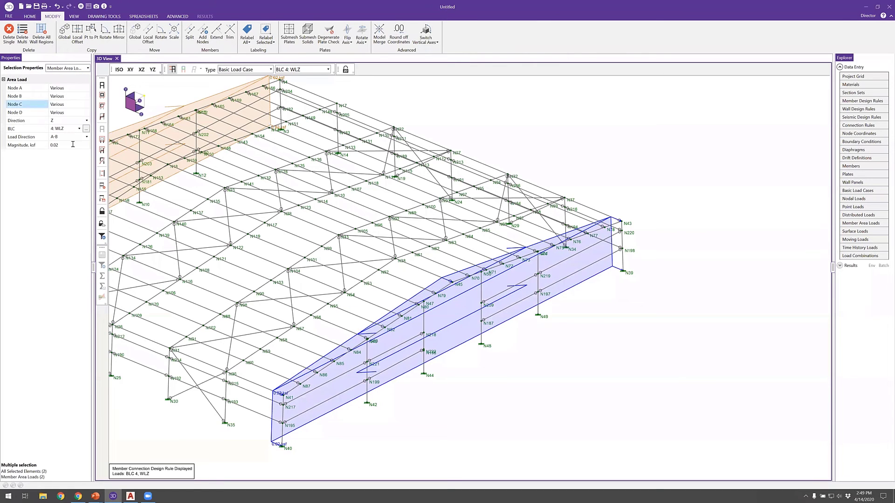
click(73, 145)
text(1)
key(Return)
scroll(487, 255, down, 2)
mouse_move(440, 355)
shift+middle_down()
mouse_move(512, 373)
mouse_move(514, 365)
shift+middle_up()
key(Escape)
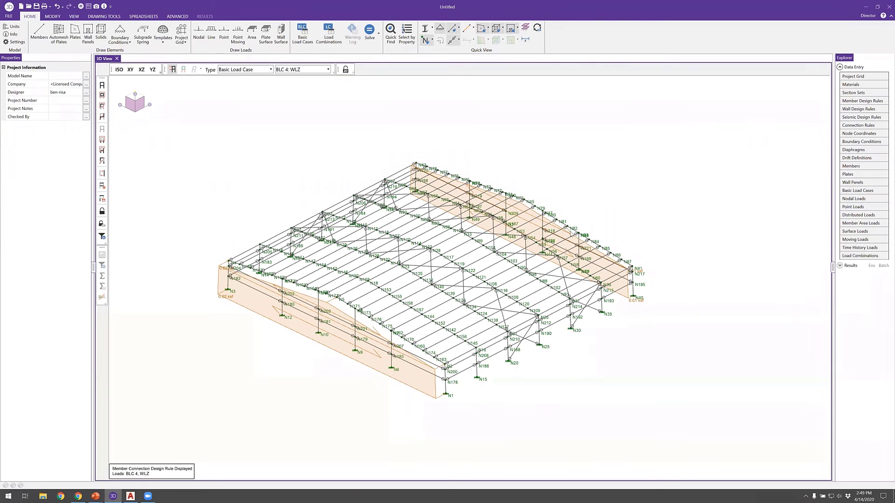
- Generate gravity load combinations for the 2018 IBC ASD code with deflection combinations and roof live load included
click(328, 34)
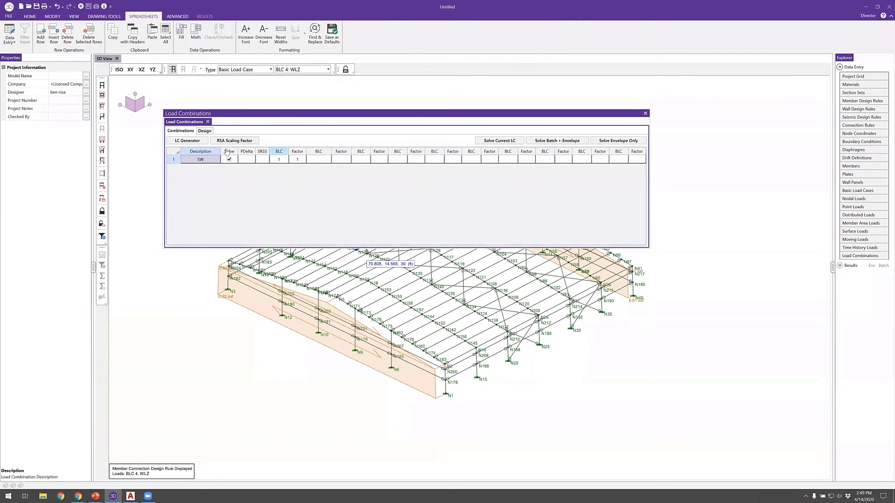
click(187, 140)
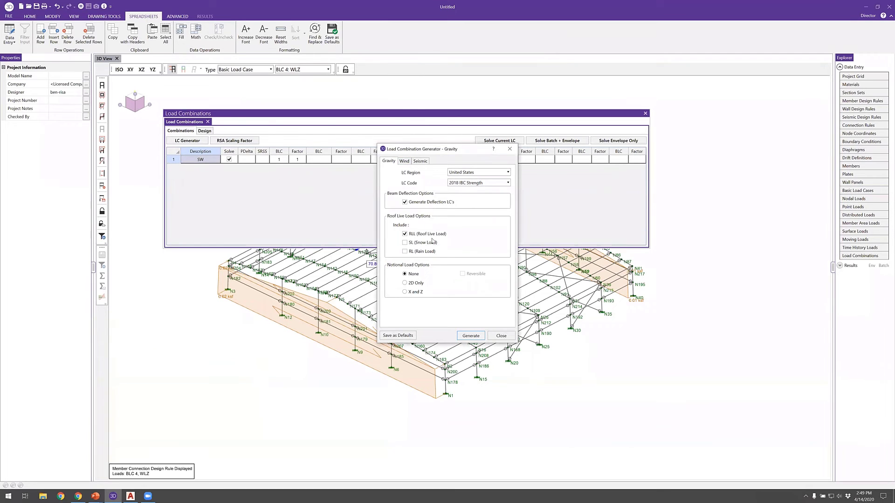
click(480, 183)
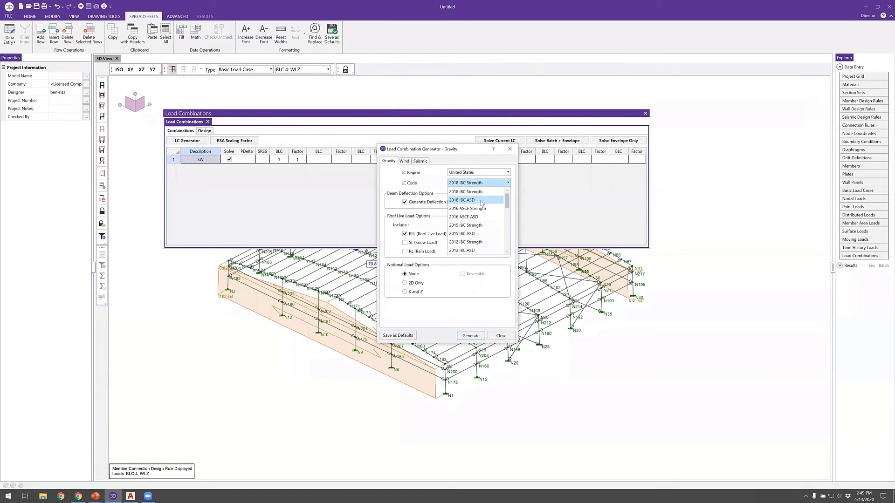
click(481, 203)
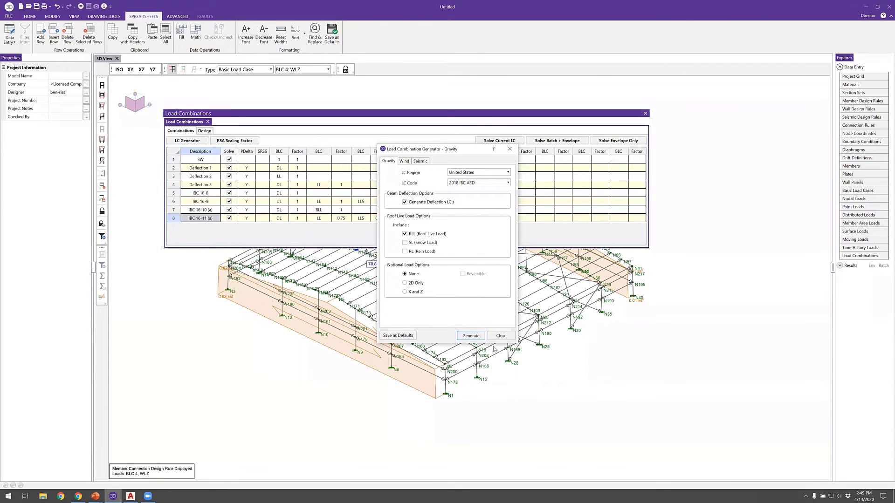
- Generate the 2018 IBC ASD wind load combinations with the X and Z option, and close the load combinations
click(405, 161)
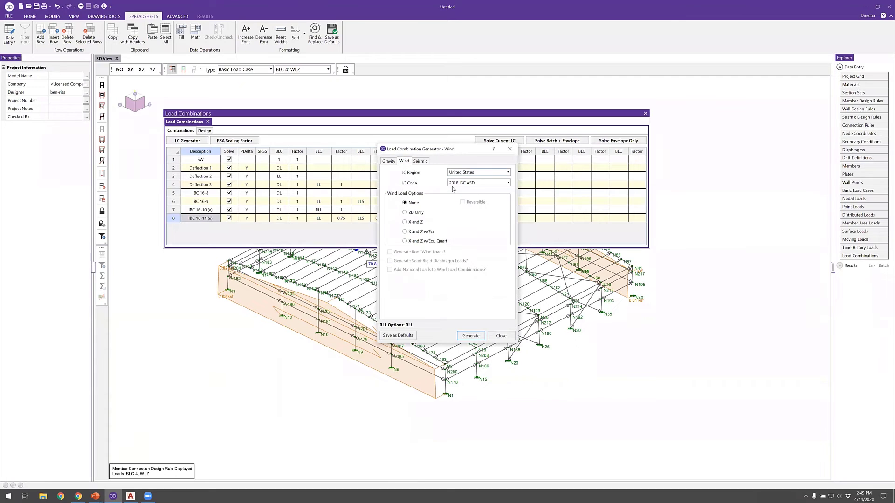
click(419, 222)
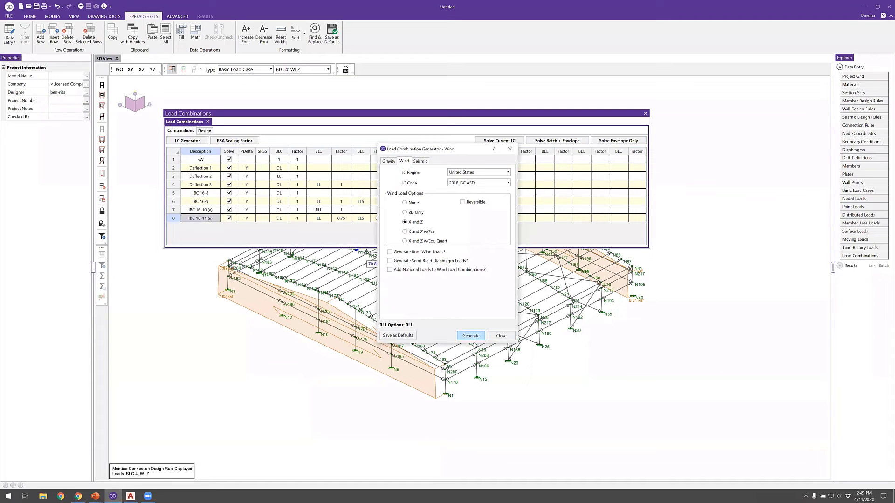
click(471, 336)
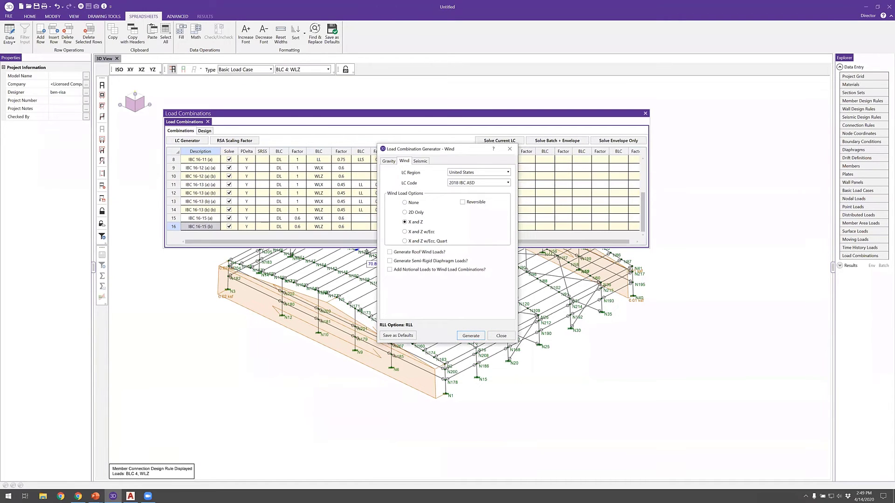
click(501, 336)
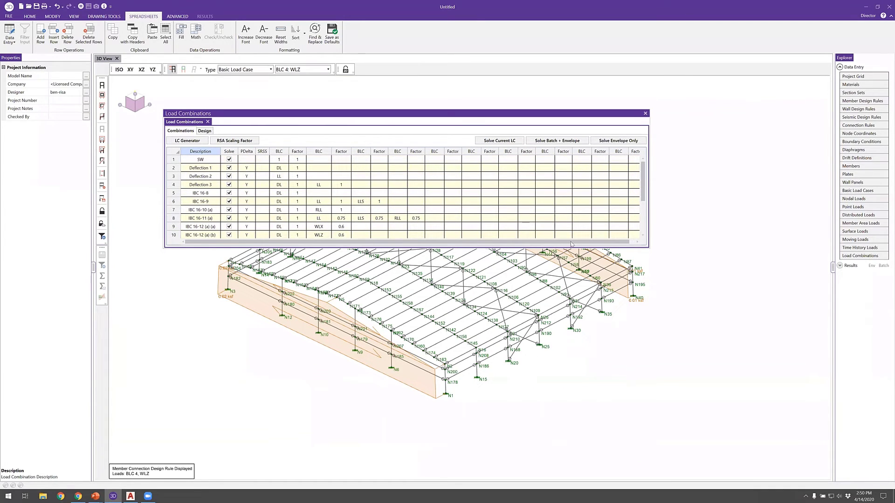
key(ctrl+F4)
- Hide the loads and node labels, render the members as full shapes, and show the building in isometric view
click(173, 70)
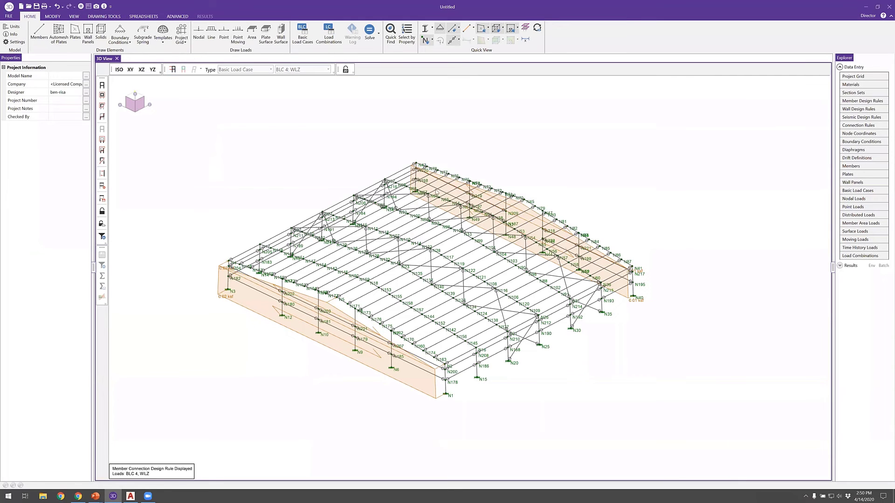
click(425, 30)
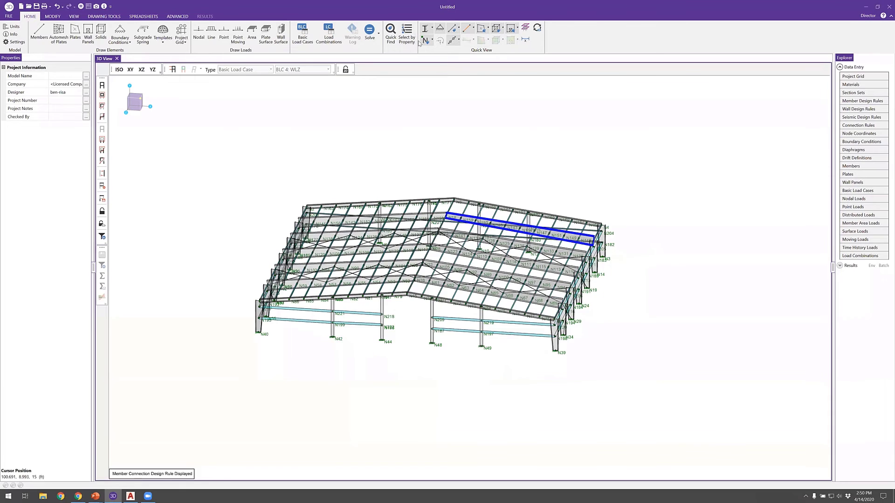
click(424, 41)
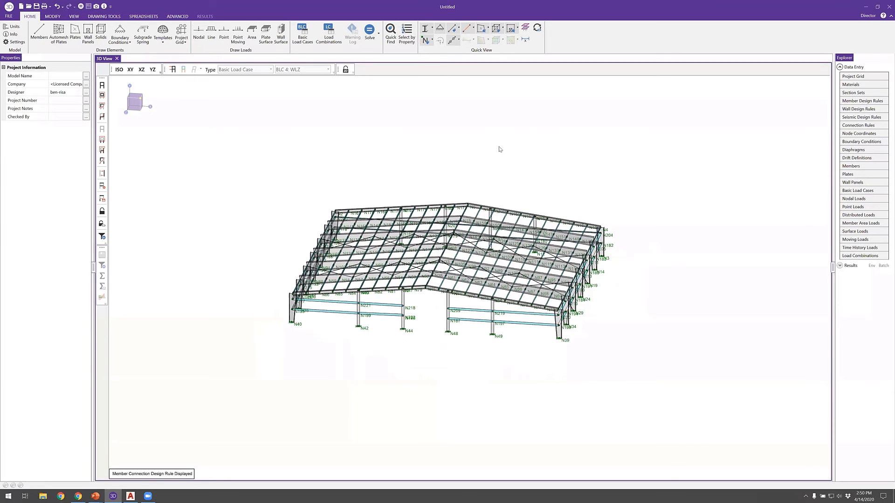
click(119, 69)
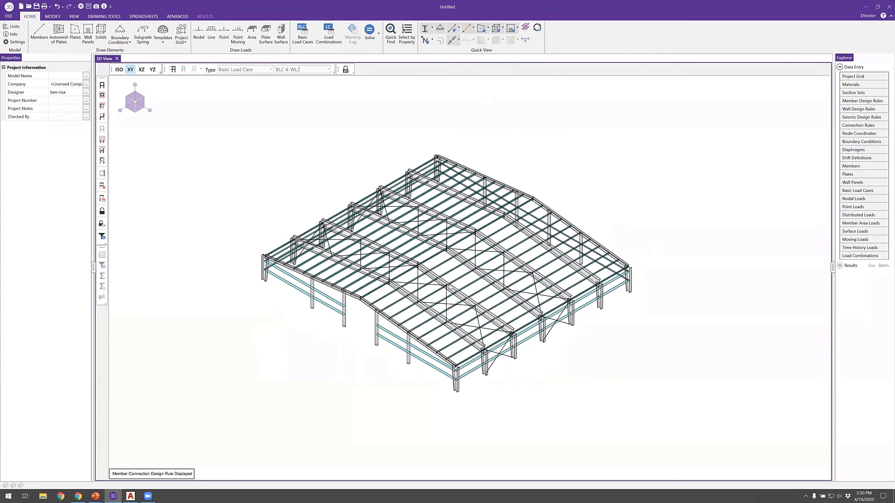
- Fit the whole isometric building within the letter-size portrait page and capture it as a PNG snapshot
scroll(446, 280, up, 2)
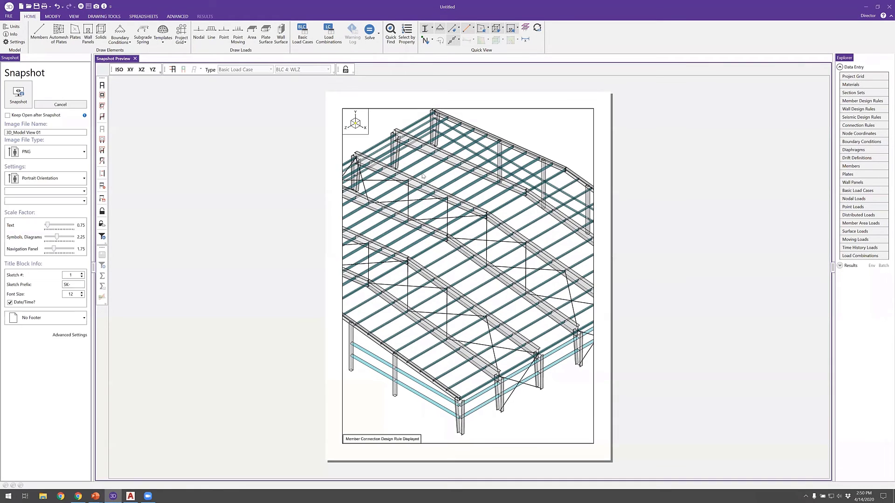
scroll(429, 231, down, 3)
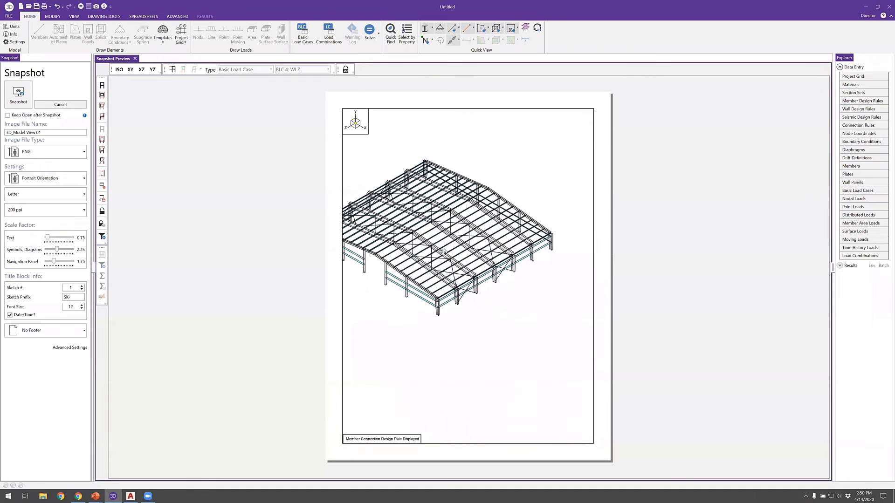
scroll(460, 269, up, 2)
scroll(465, 266, down, 2)
middle_drag(466, 267, 468, 267)
scroll(468, 266, up, 2)
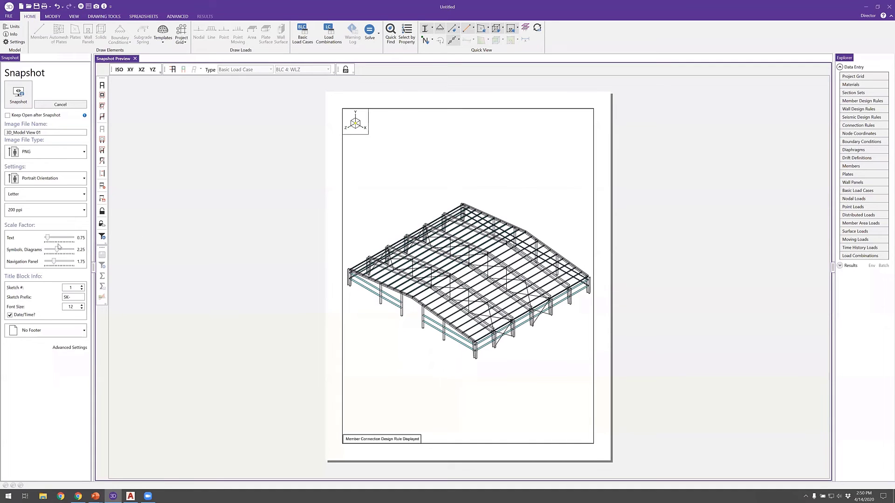
triple_click(47, 132)
key(BackSpace)
click(19, 95)
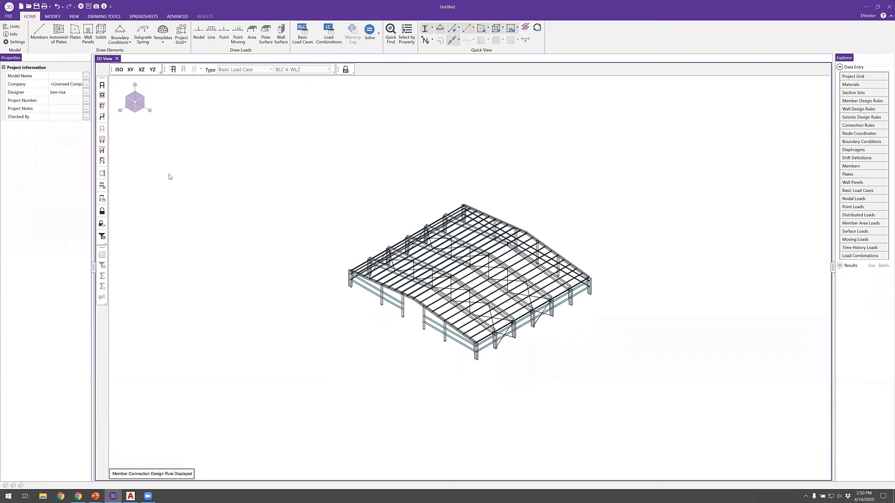
- Run a batch solution of the marked load combinations including an envelope, and close the node reaction results
scroll(490, 223, up, 2)
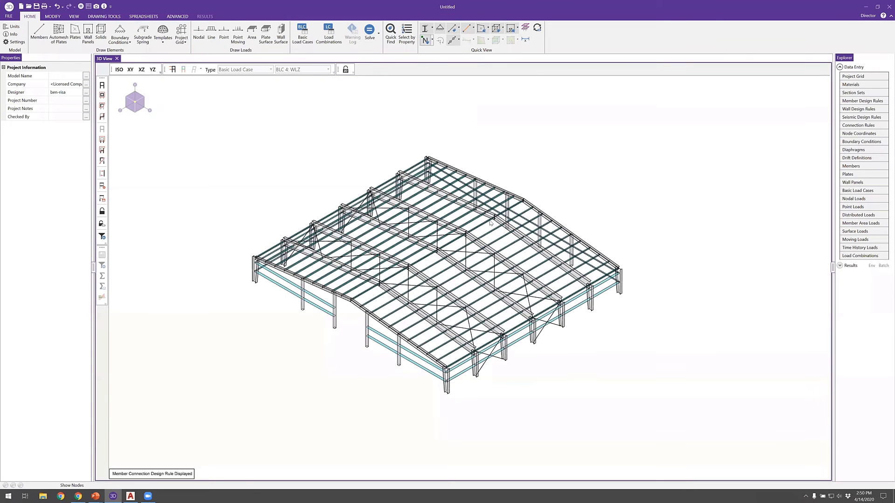
click(373, 41)
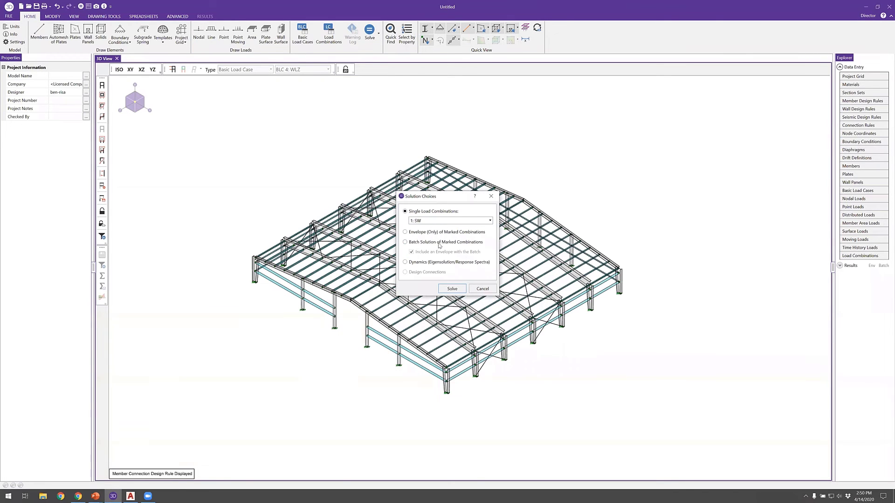
click(453, 289)
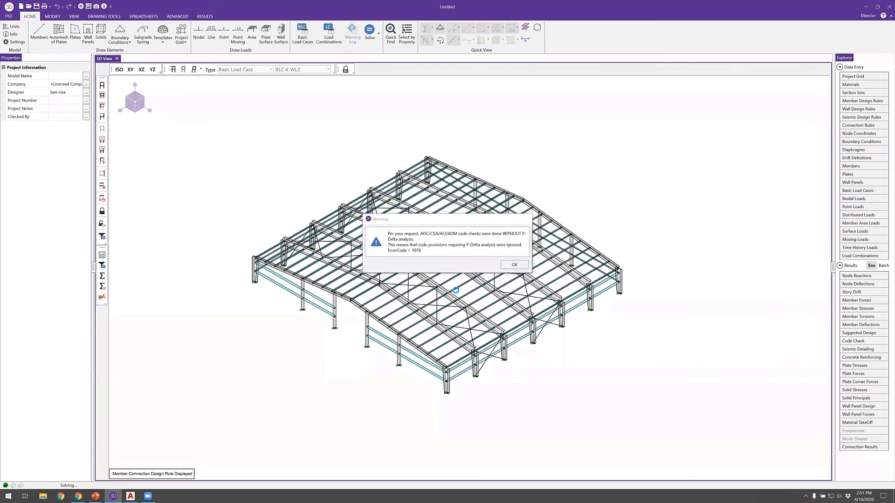
key(Return)
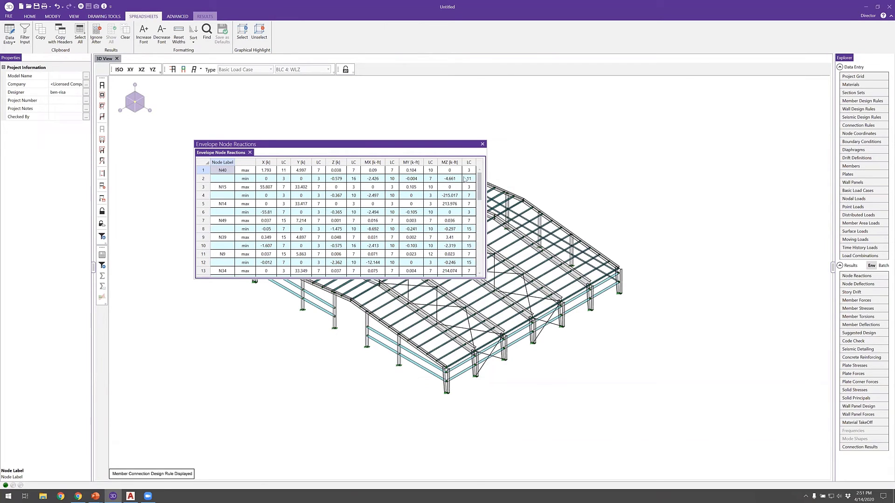
click(483, 145)
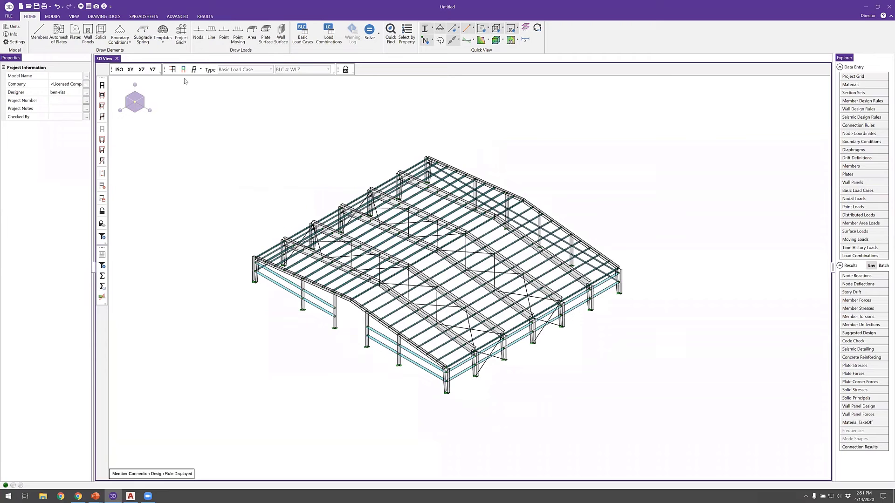
- Render the members as wireframe lines and display the BLC 5: BLC 1 Transient Area Loads on the model to examine the load distribution
click(173, 69)
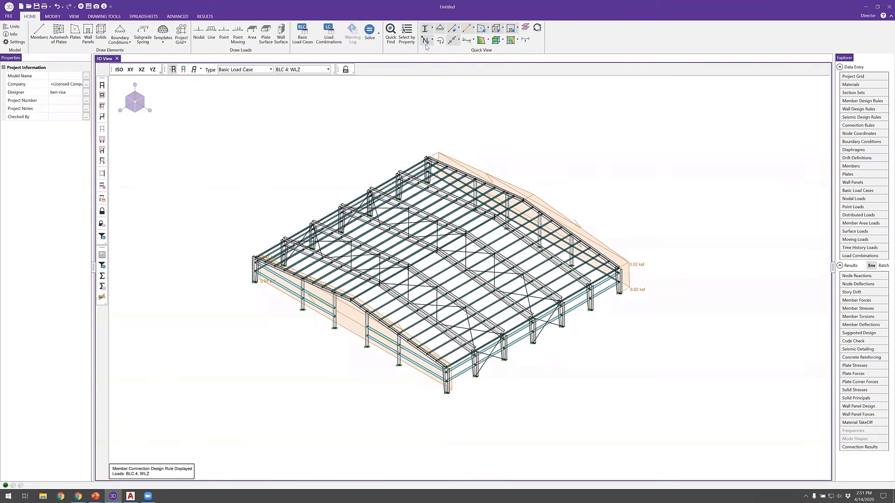
click(426, 29)
click(314, 71)
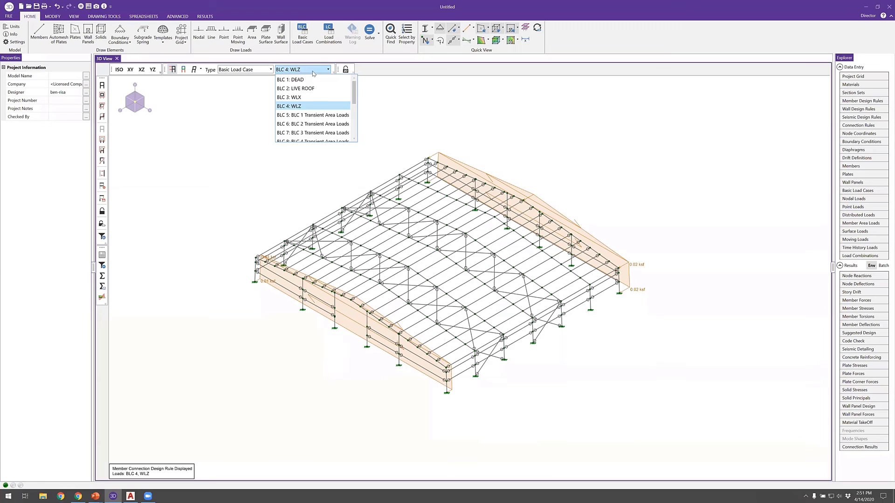
click(297, 116)
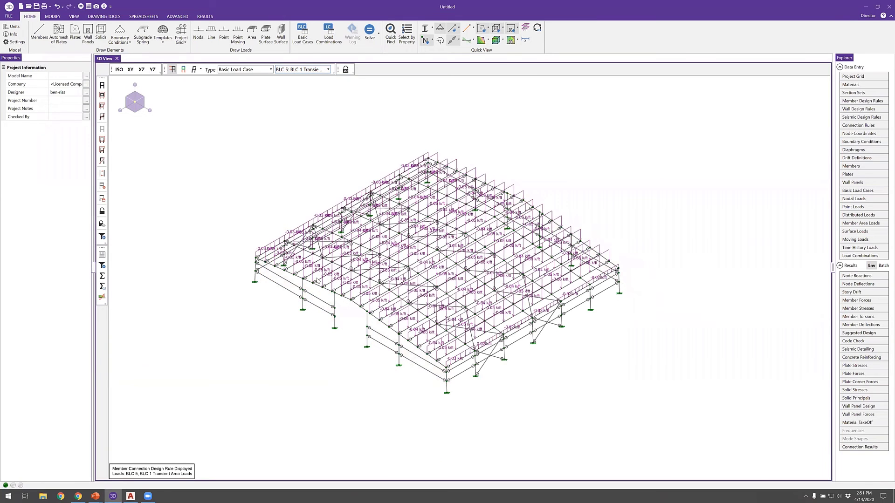
scroll(350, 275, up, 3)
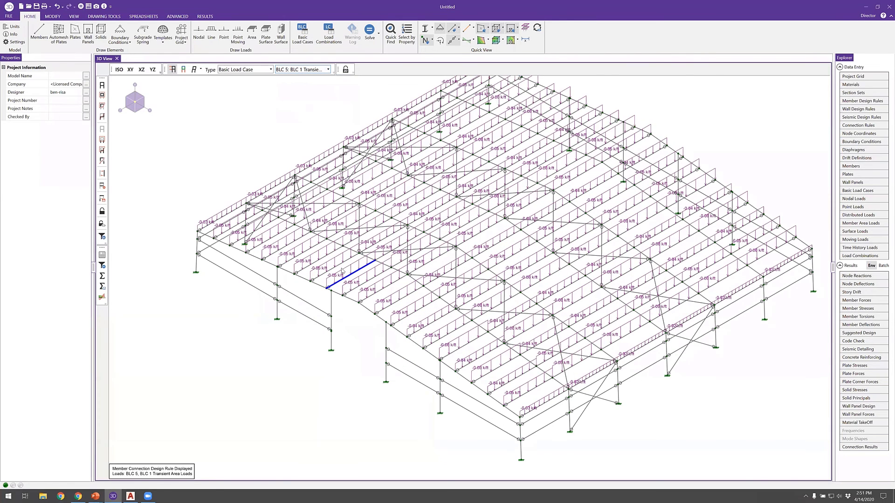
scroll(404, 291, down, 1)
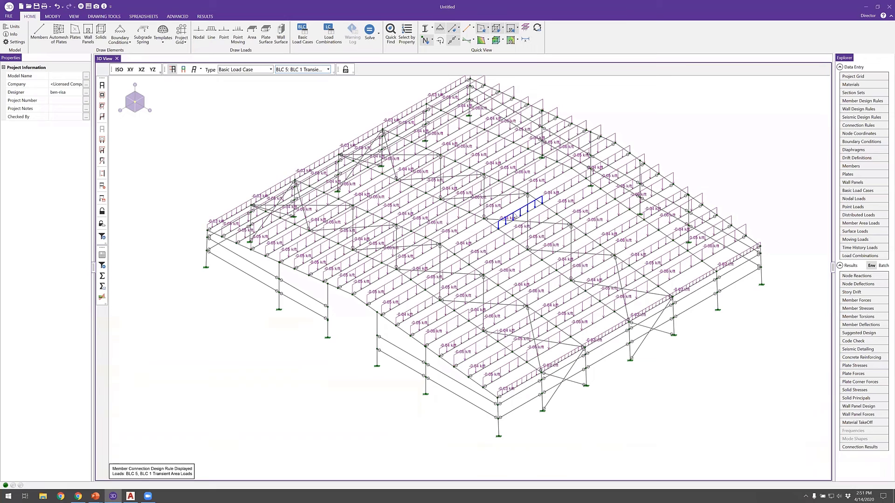
- Display the deflected shape for LC 6: IBC 16-9 and for LC 8: IBC 16-11 (a)
click(194, 70)
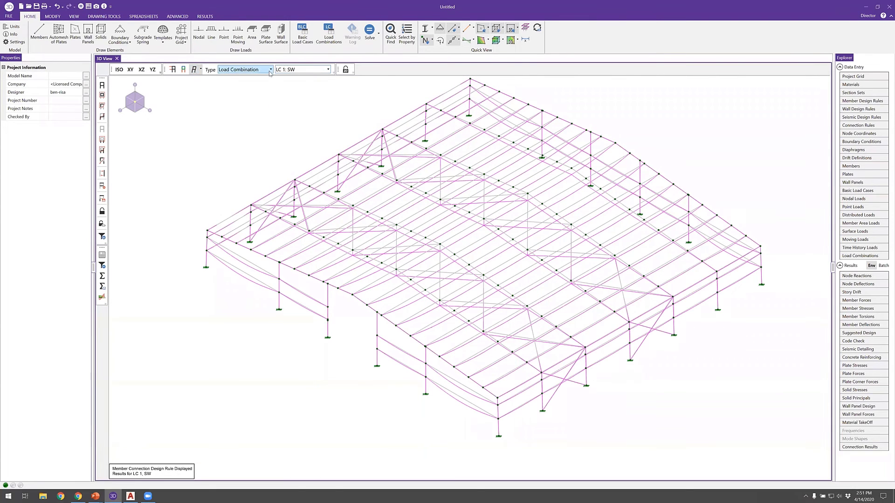
click(301, 70)
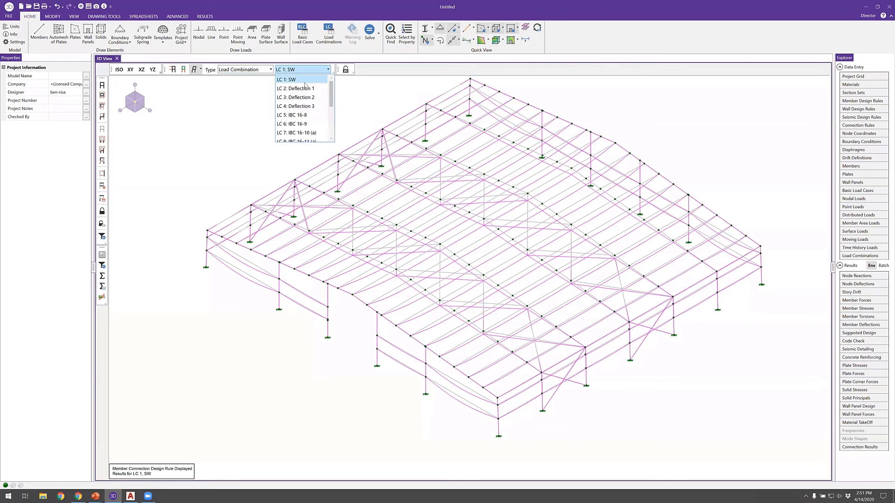
click(303, 124)
click(311, 71)
scroll(307, 136, down, 1)
click(308, 134)
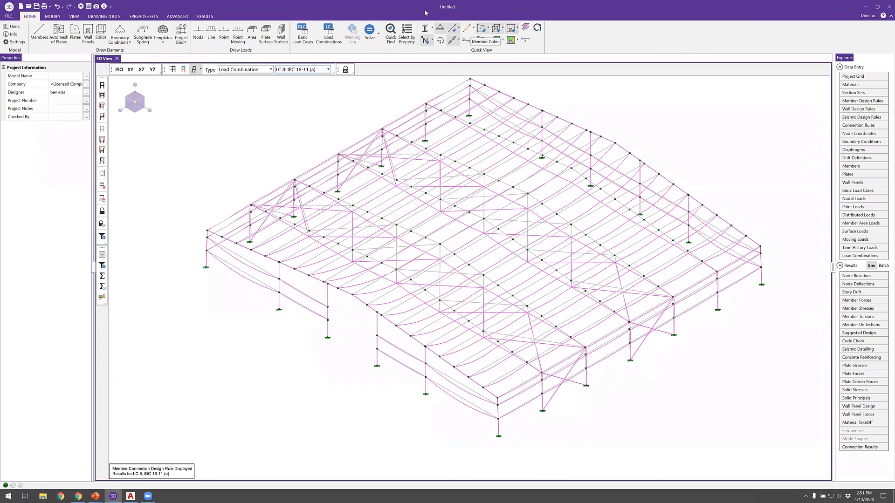
- Show the Mzz bending moment diagrams for LC 8 with unity check labels on the members
click(475, 41)
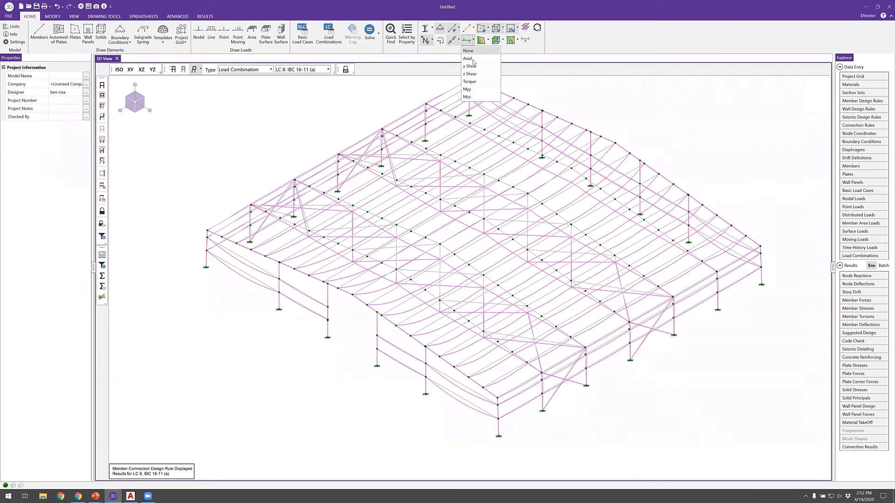
click(473, 98)
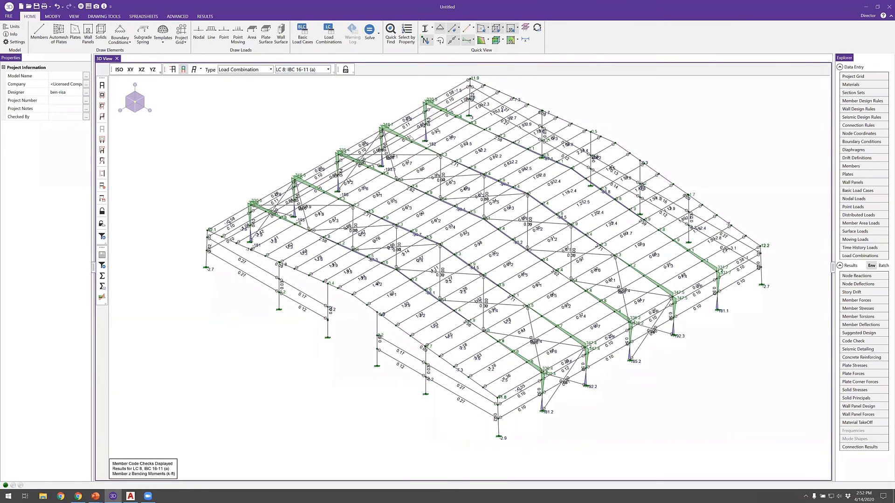
scroll(298, 201, up, 2)
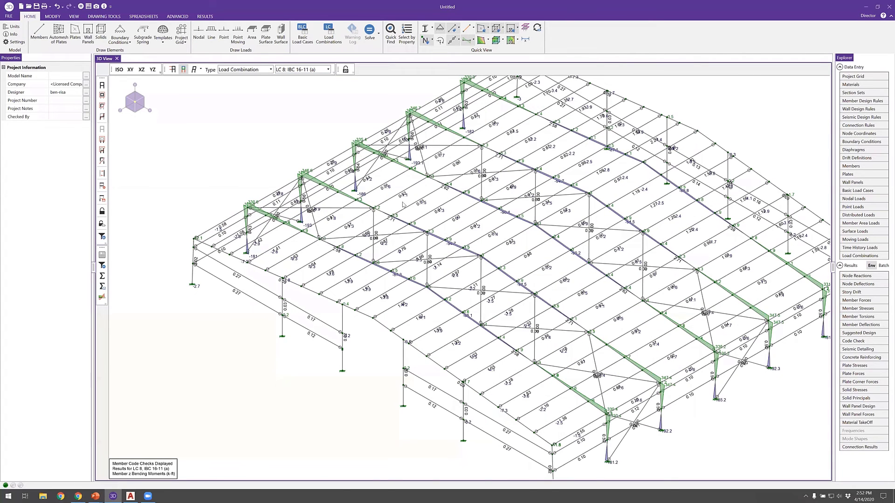
click(460, 29)
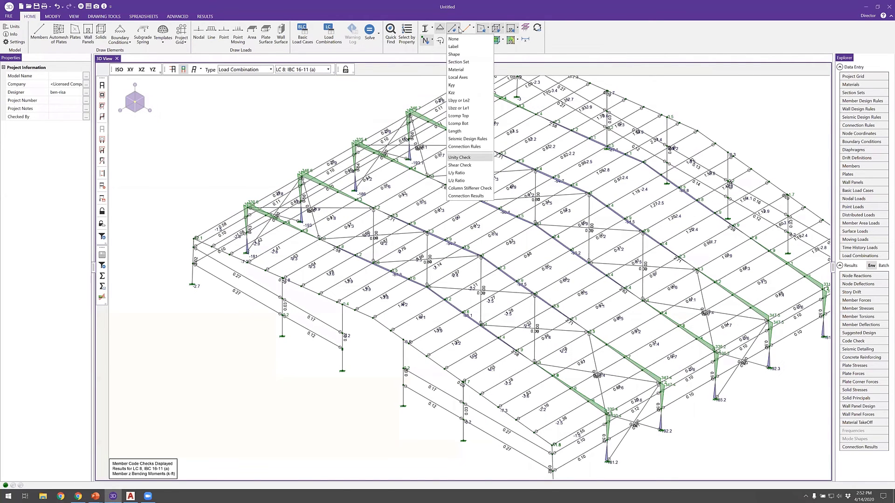
- Display the member axial force diagrams for LC 5: IBC 16-8 and for the envelope results
click(467, 41)
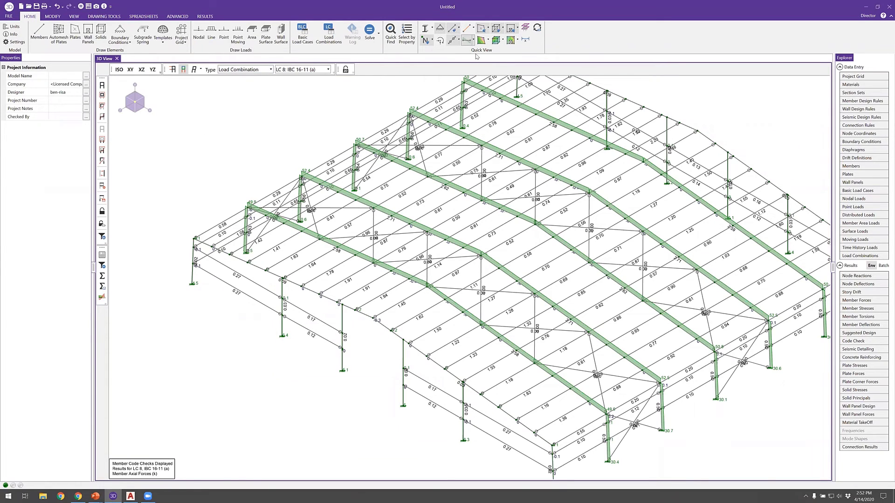
click(289, 70)
click(291, 115)
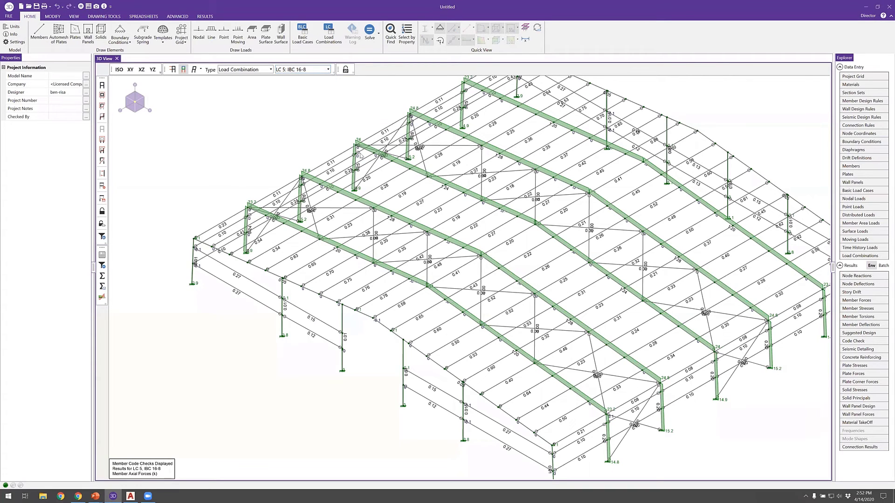
click(261, 69)
click(255, 105)
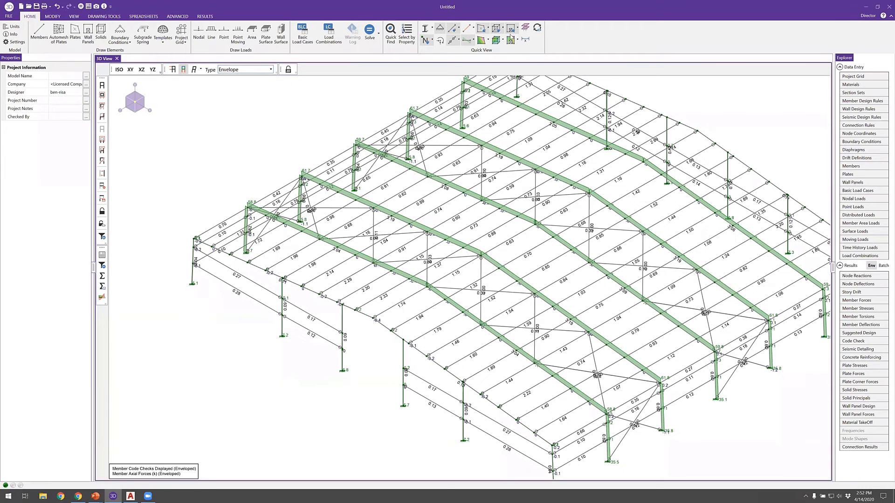
- View the enveloped Mzz bending moment diagrams, and clear the force diagrams and member labels from the model
click(472, 40)
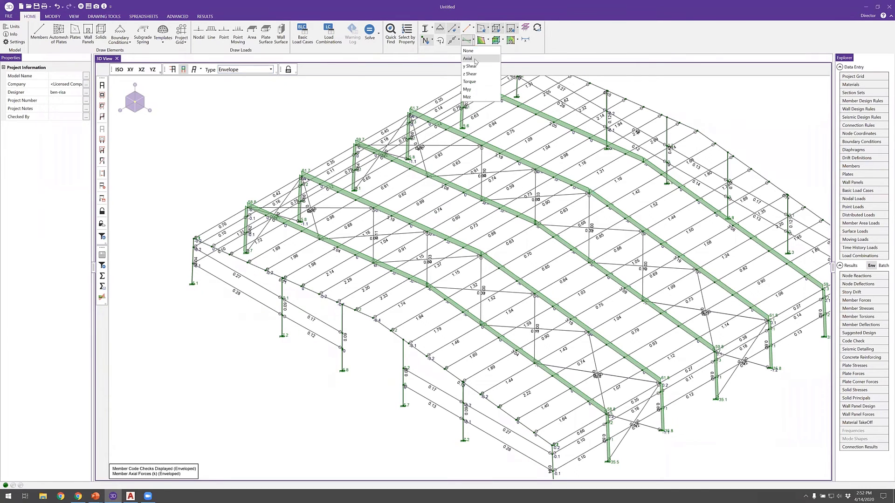
click(475, 97)
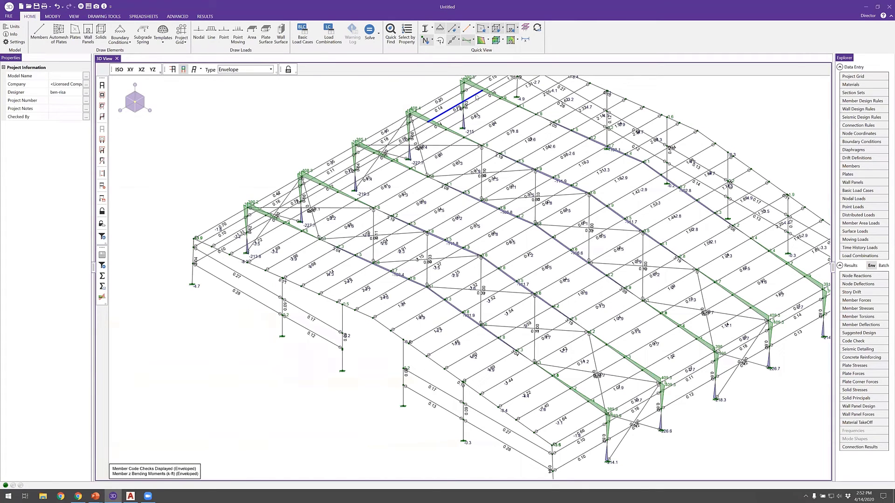
click(466, 40)
scroll(498, 226, down, 3)
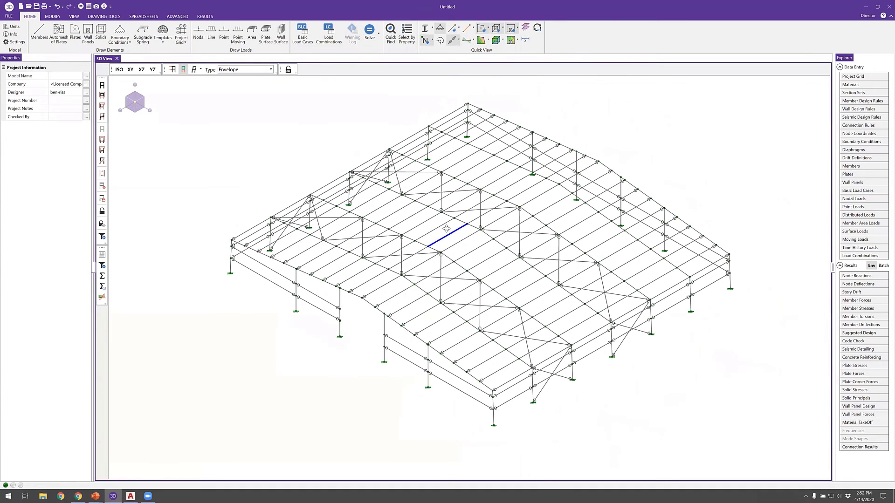
- Color the members by their enveloped code check and label each with its unity check value
click(472, 29)
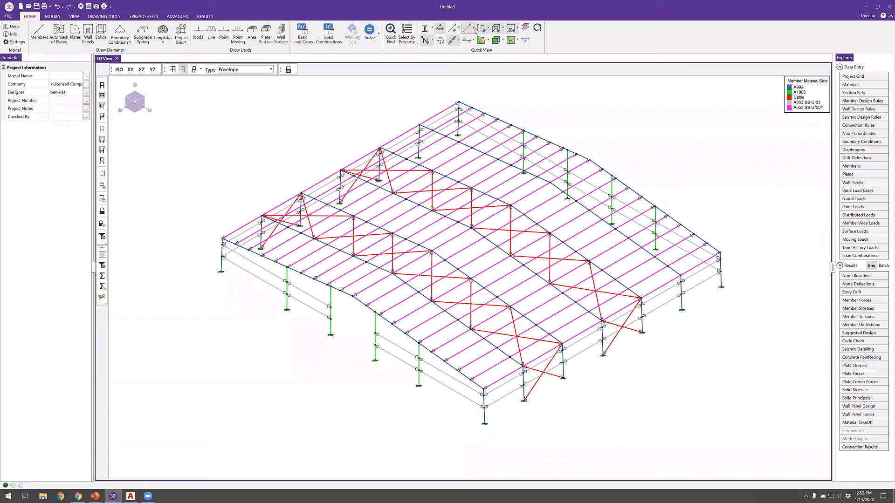
click(474, 28)
click(475, 96)
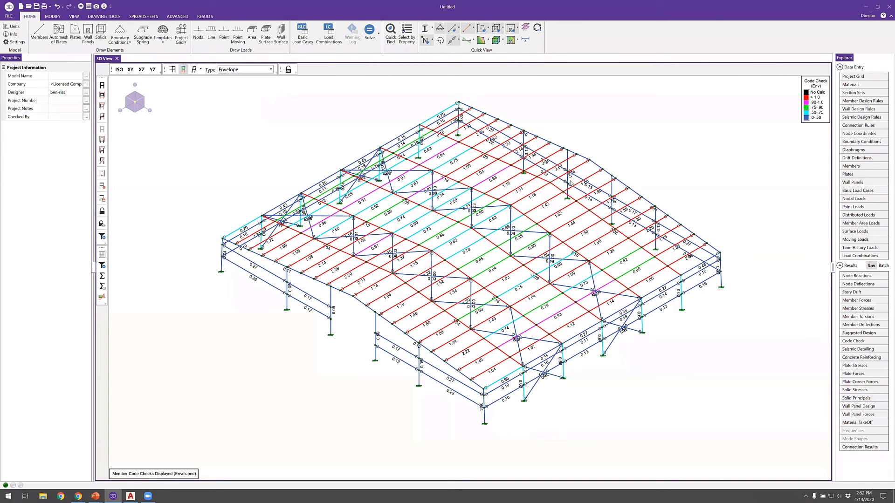
key(Right)
key(Right)
key(Right)
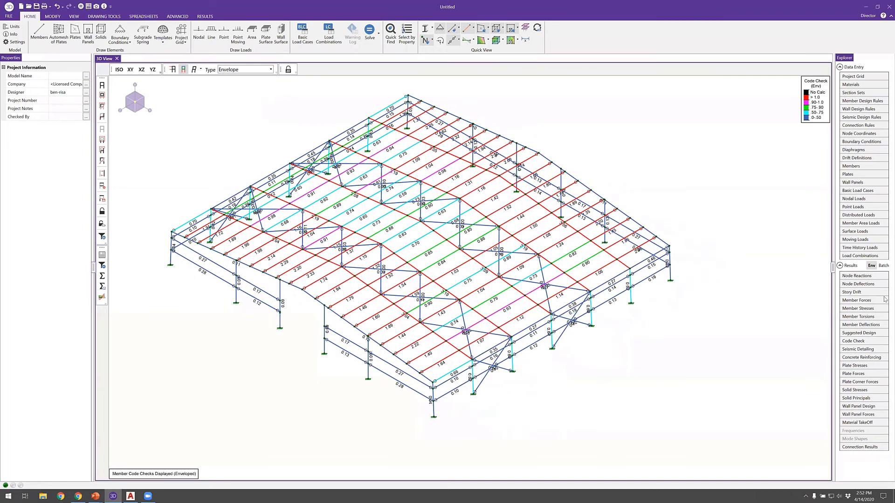
- Dock the envelope AISC 15th ASD steel code checks beside the model and sort the hot rolled members by Code Check from highest to lowest
click(862, 341)
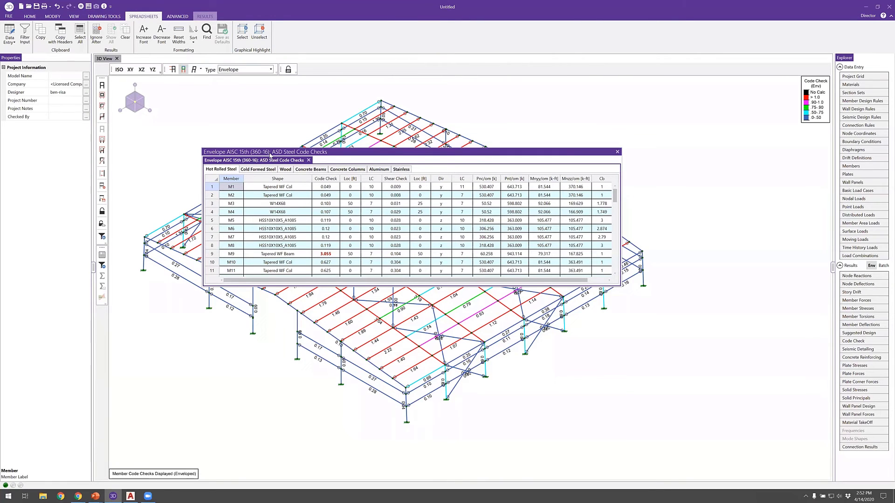
drag(270, 155, 673, 338)
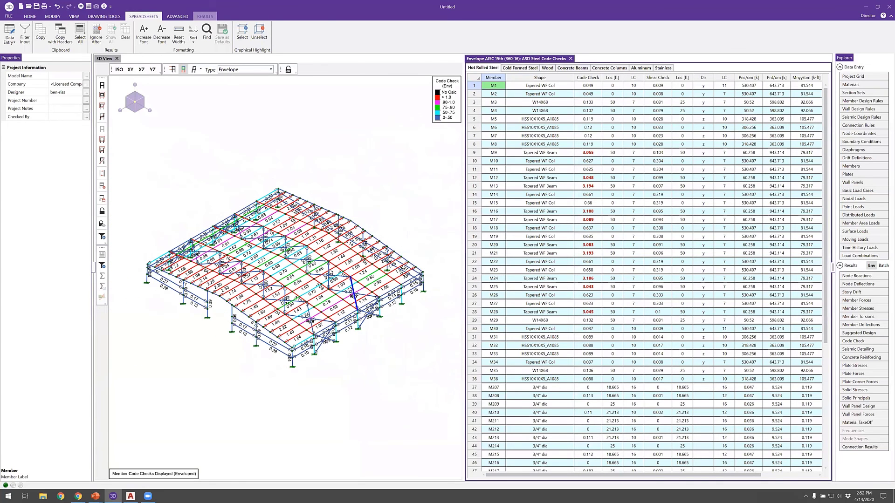
click(591, 80)
right_click(596, 85)
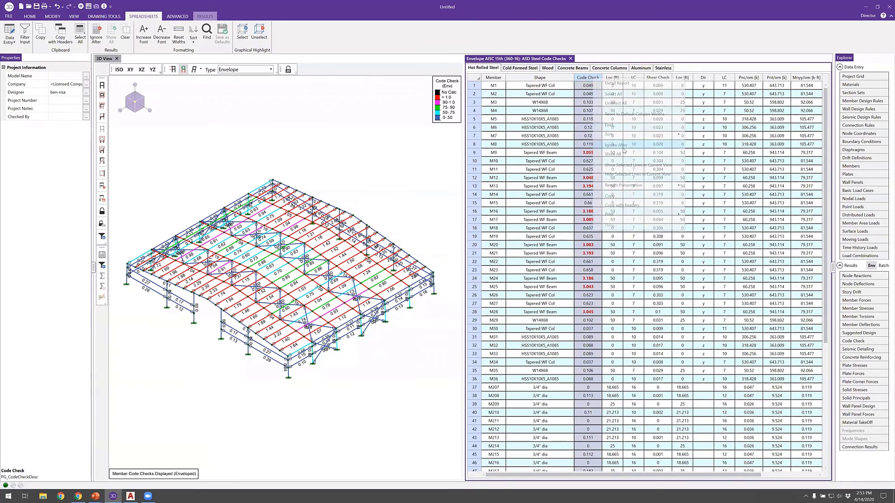
mouse_move(620, 134)
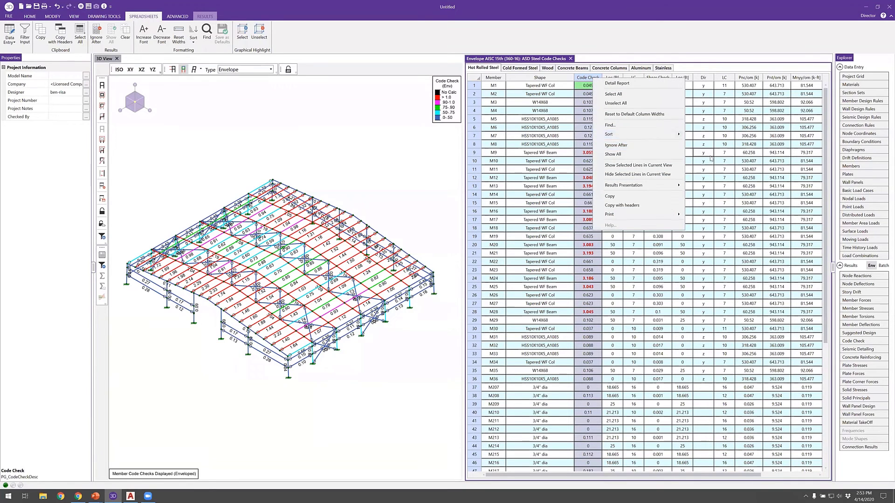
click(709, 155)
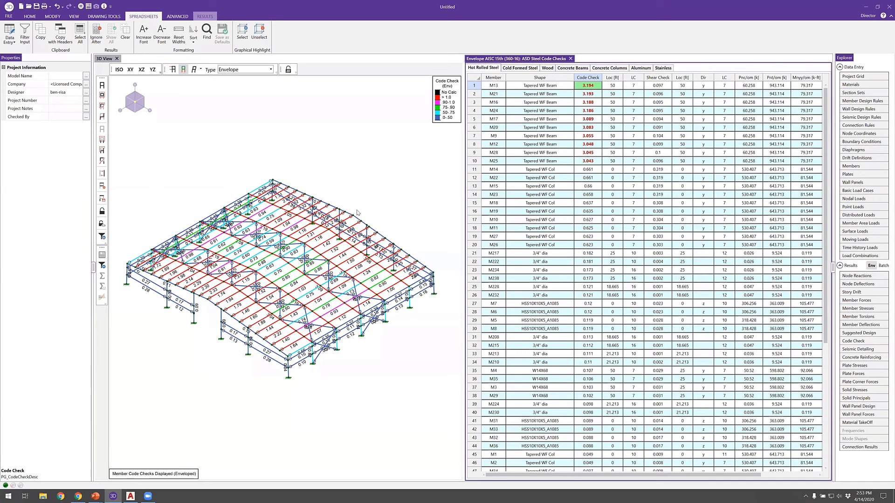
- Select all members that use the Frame Bm section set through selection by property
click(104, 59)
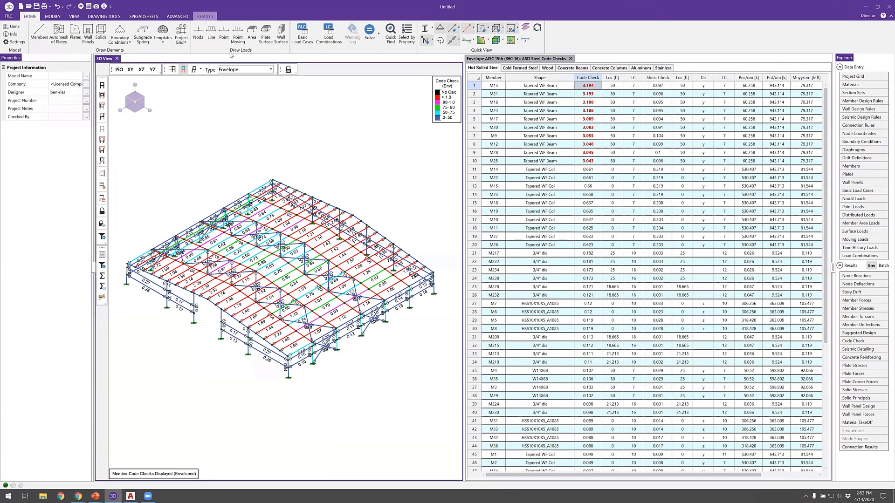
click(407, 35)
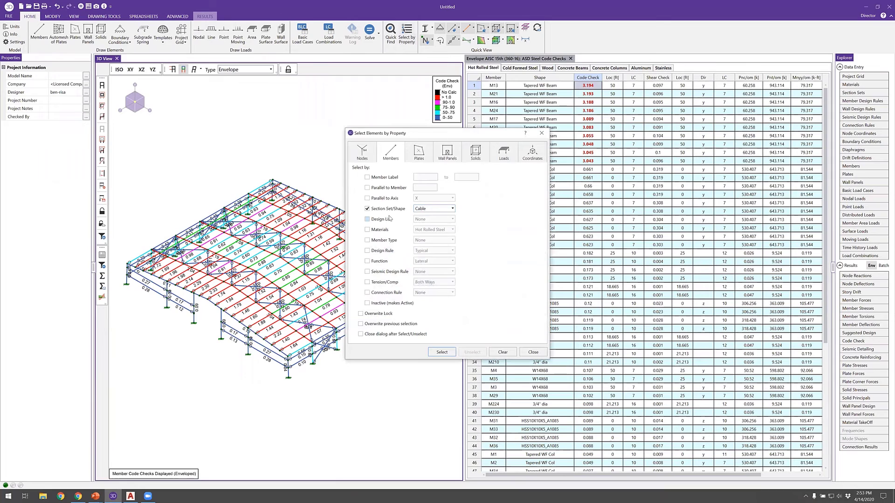
click(428, 209)
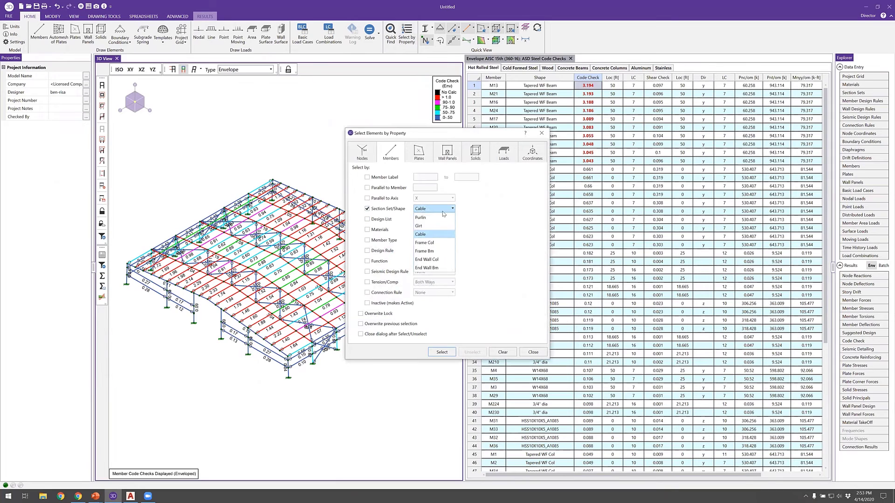
click(448, 252)
click(440, 352)
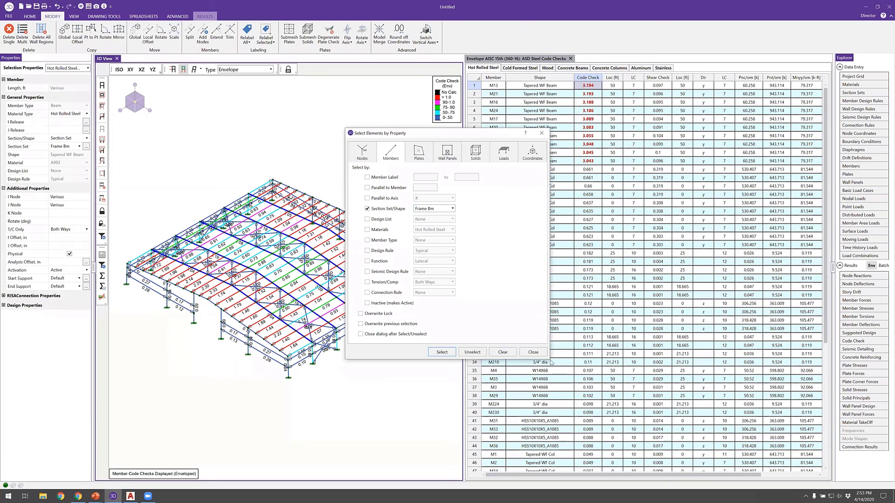
click(532, 352)
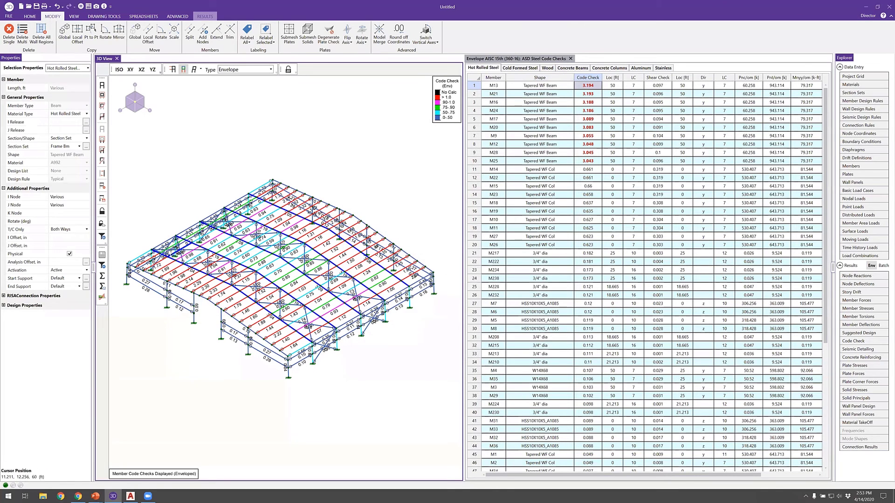
- Set the frame beams' unbraced top flange length (Lcomp top) to 5 ft in their design properties, accepting that the current results are cleared
click(4, 305)
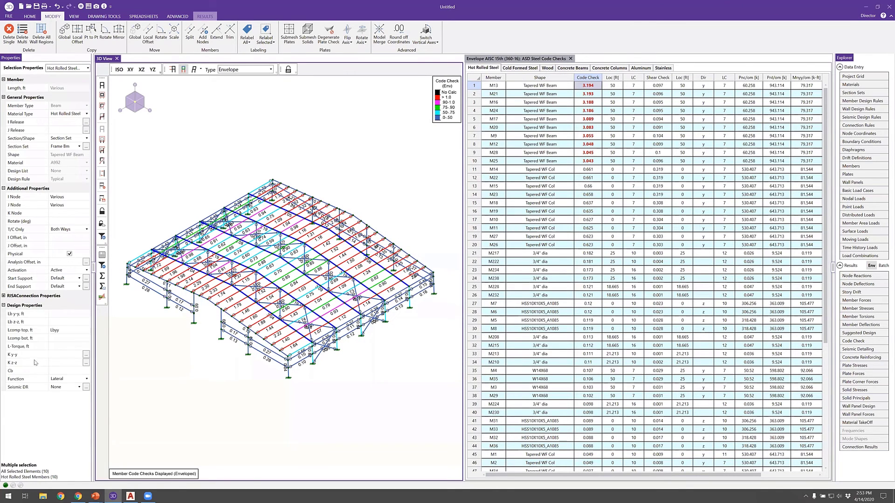
click(70, 330)
click(67, 322)
click(66, 314)
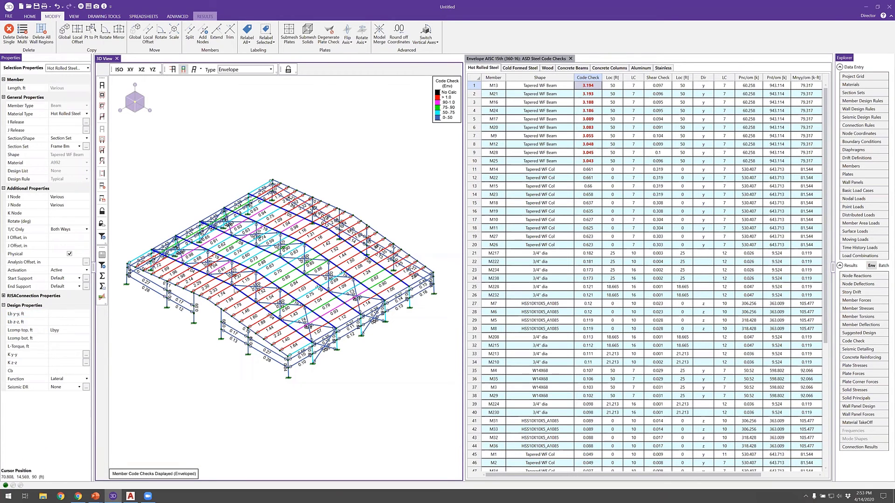
click(65, 322)
click(63, 331)
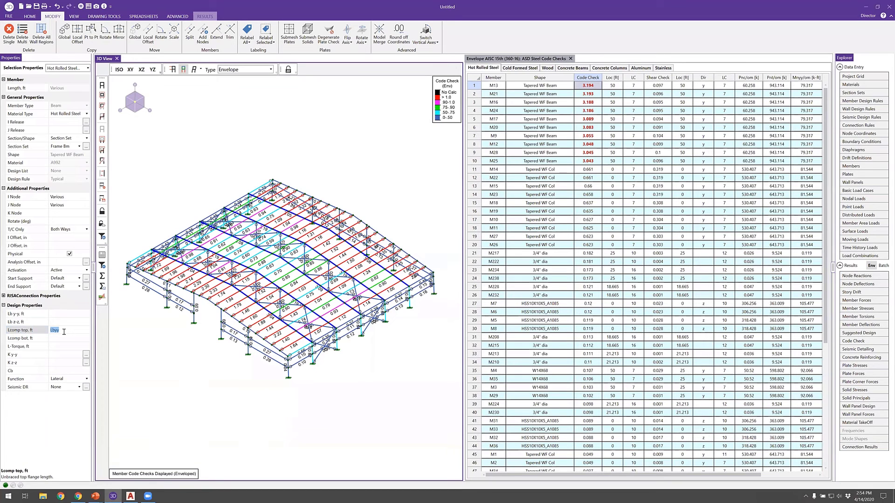
text(5)
key(Return)
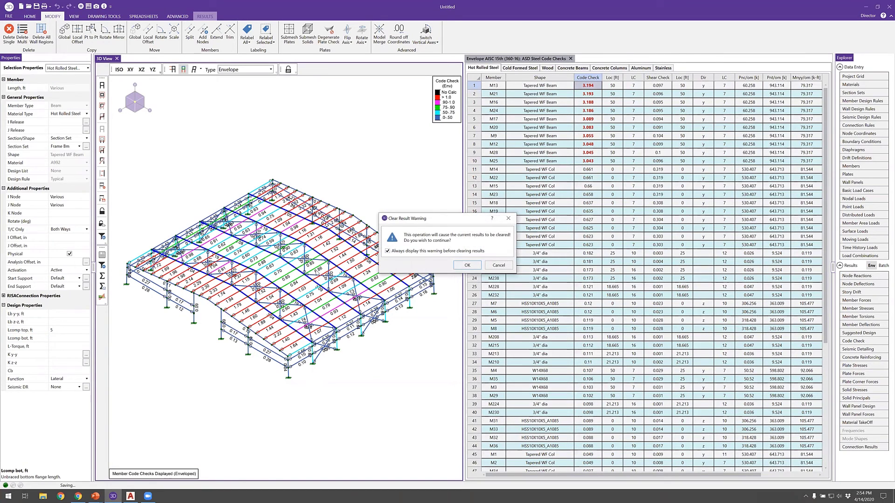
click(467, 265)
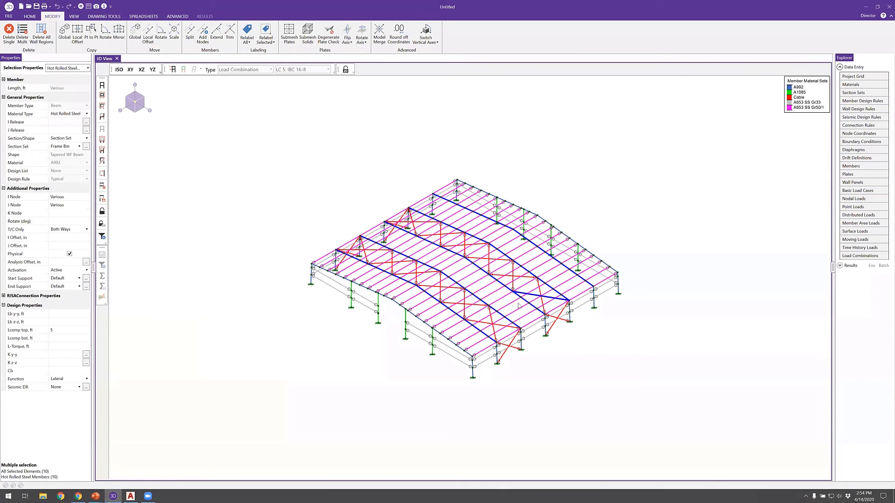
- Set the frame beams' unbraced bottom flange length (Lcomp bot) to 10 ft
scroll(511, 308, up, 1)
click(63, 331)
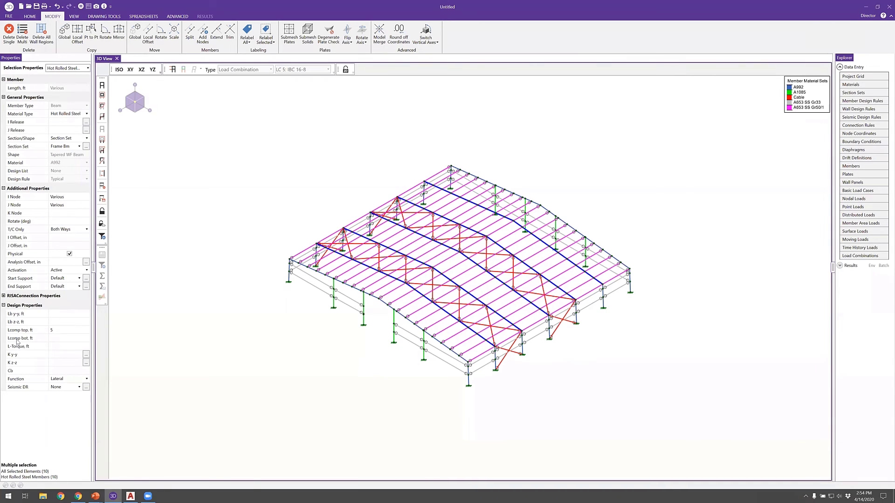
click(69, 338)
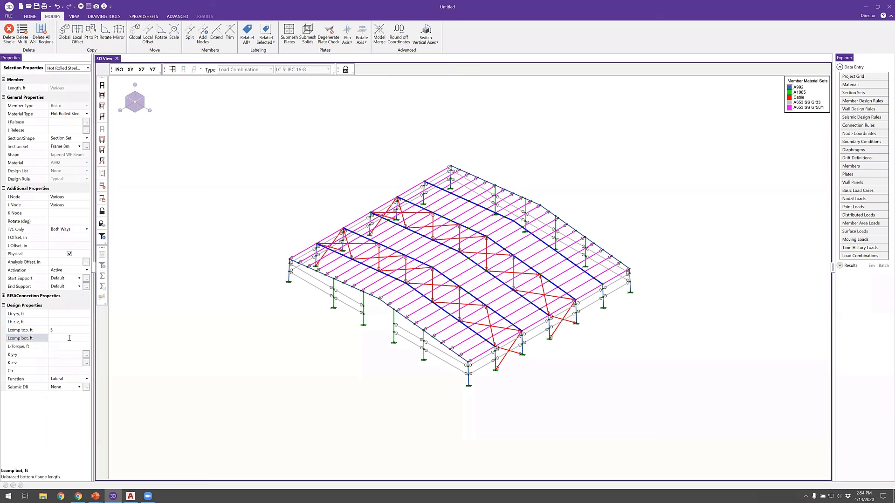
text(10)
key(Return)
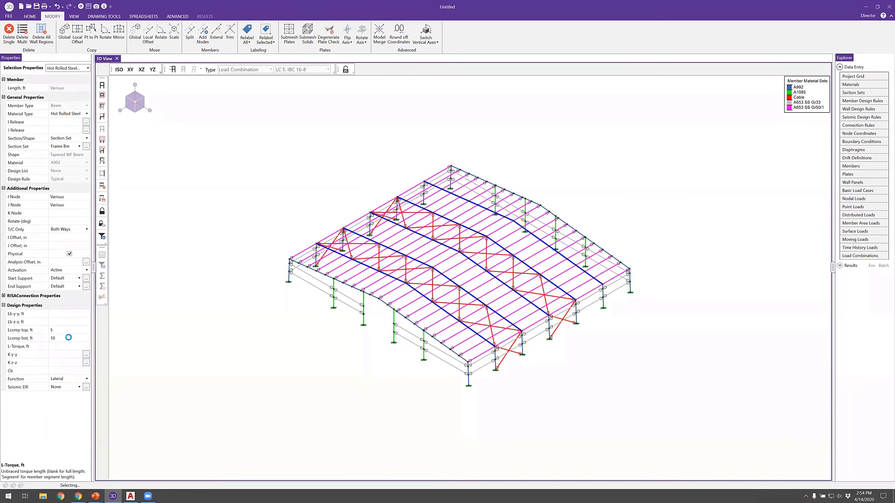
click(69, 338)
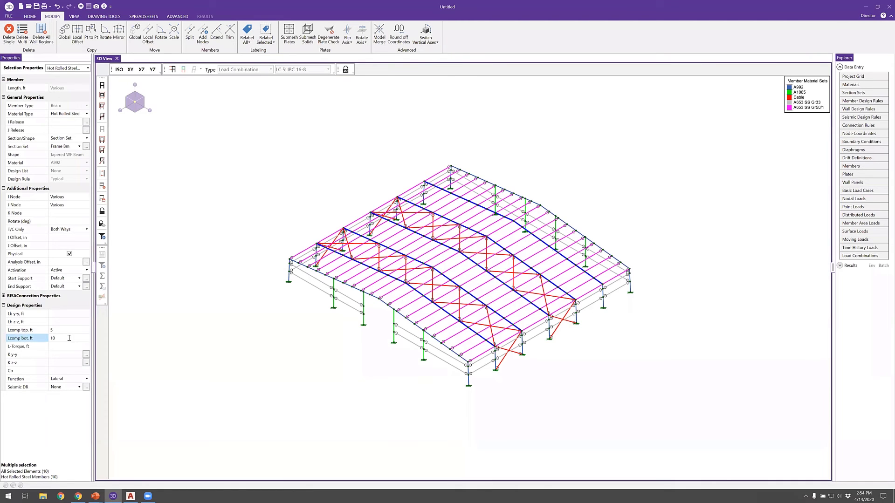
- Solve the model as a batch solution of marked combinations with an envelope included, and close the envelope node reactions
click(81, 7)
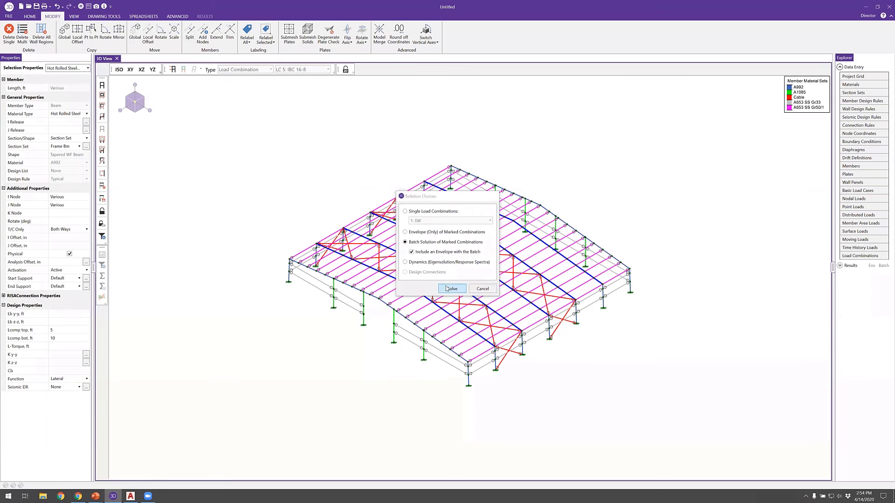
click(452, 289)
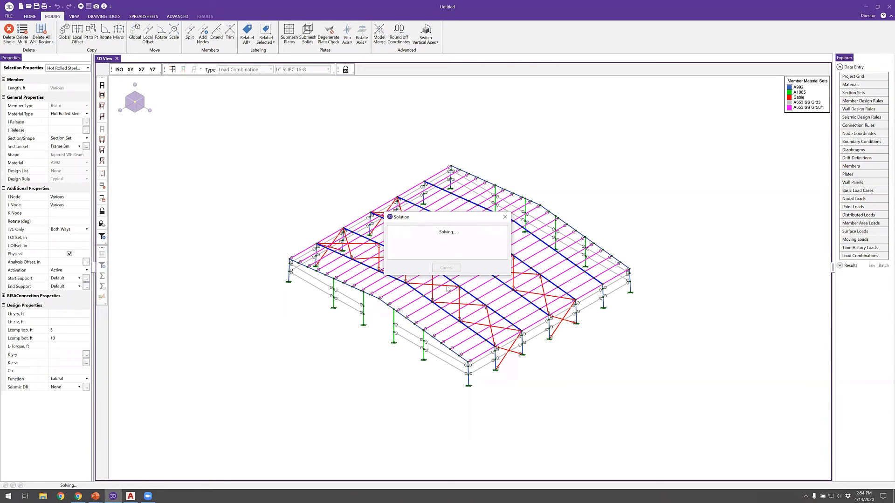
key(Return)
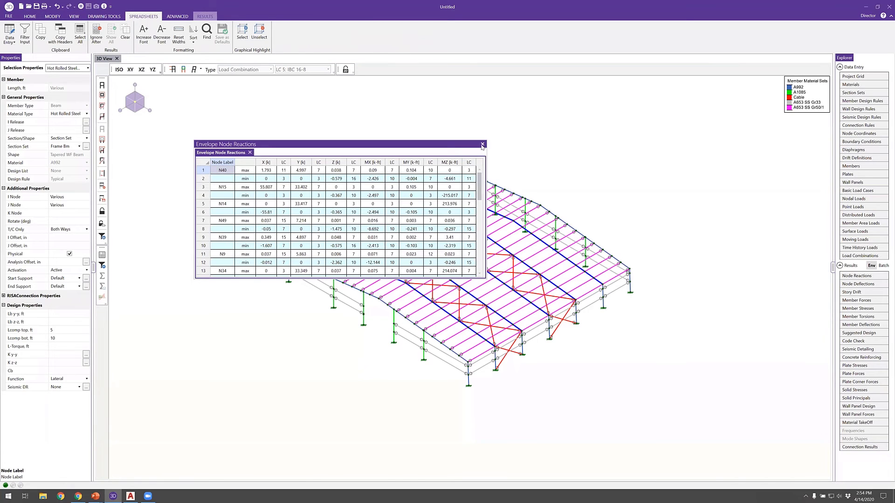
click(483, 144)
- Review the envelope cold formed steel code checks sorted by Code Check from highest to lowest, and close the results
click(868, 342)
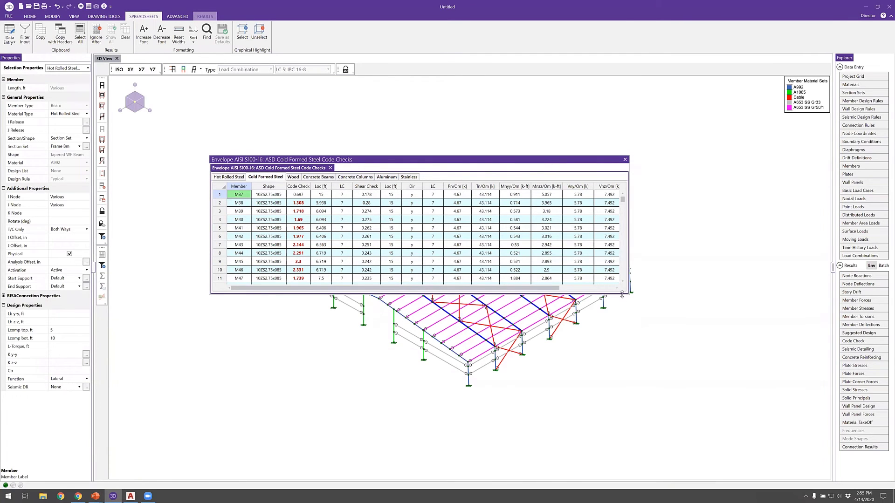
drag(623, 295, 628, 423)
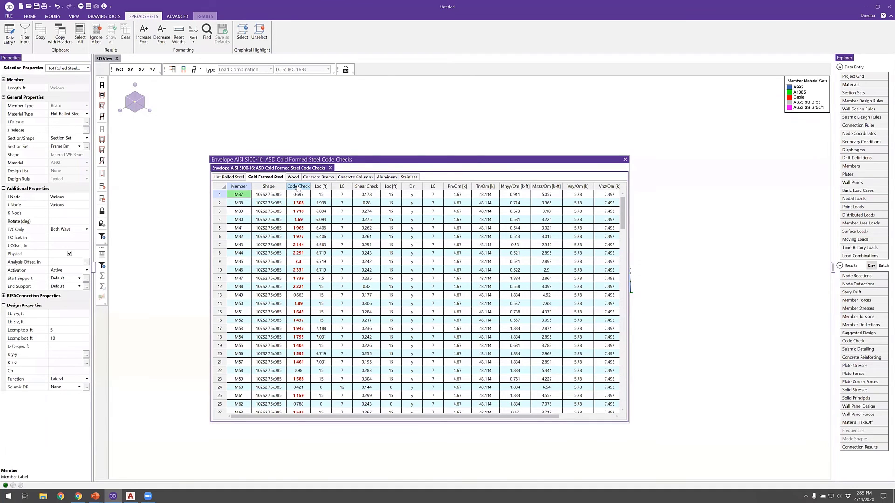
click(298, 187)
right_click(298, 189)
mouse_move(373, 242)
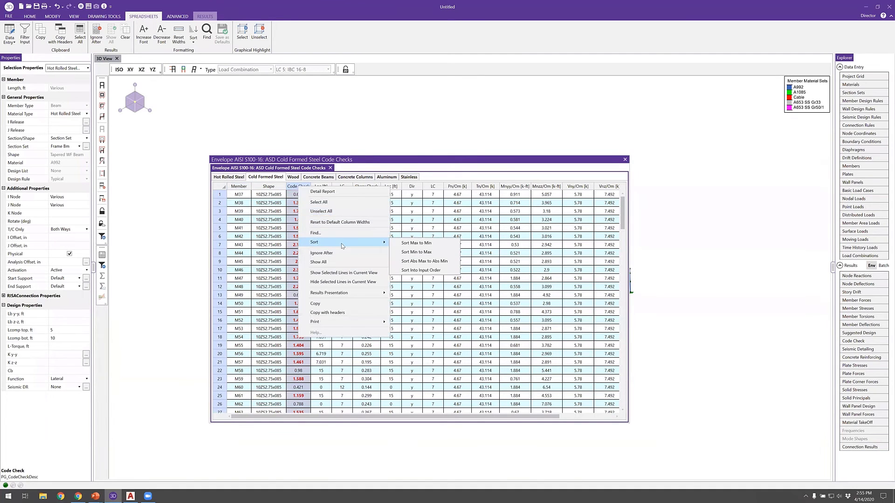
click(406, 244)
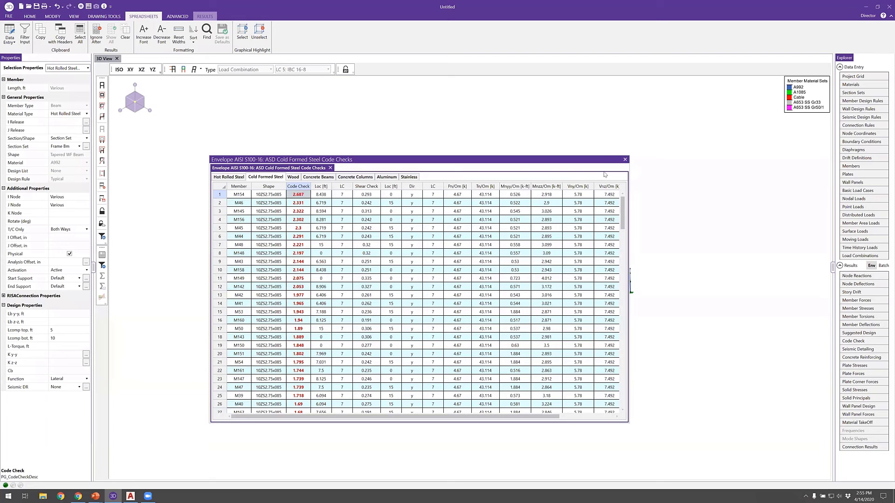
click(626, 159)
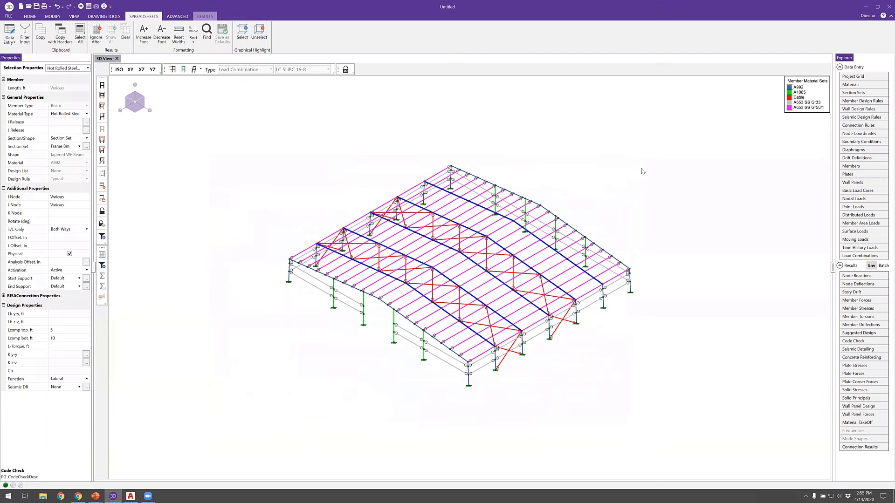
- Replace the frame beam selection with all members that use the Purlin section set
click(36, 17)
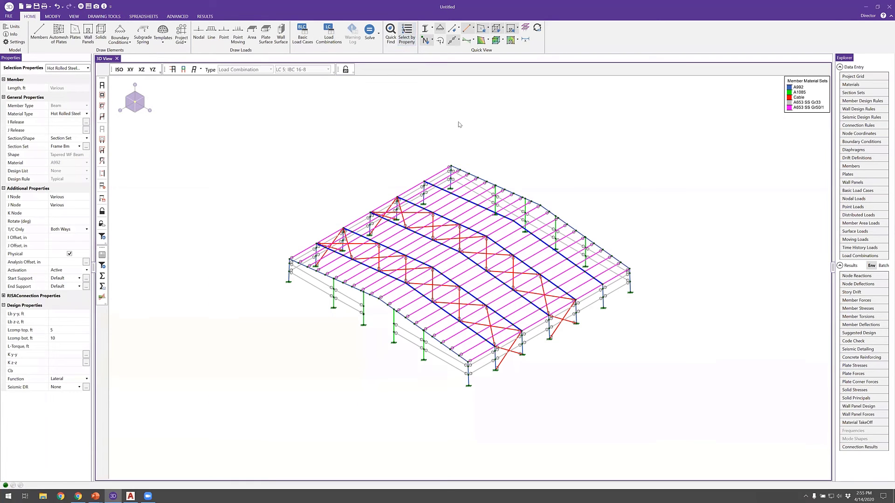
click(438, 210)
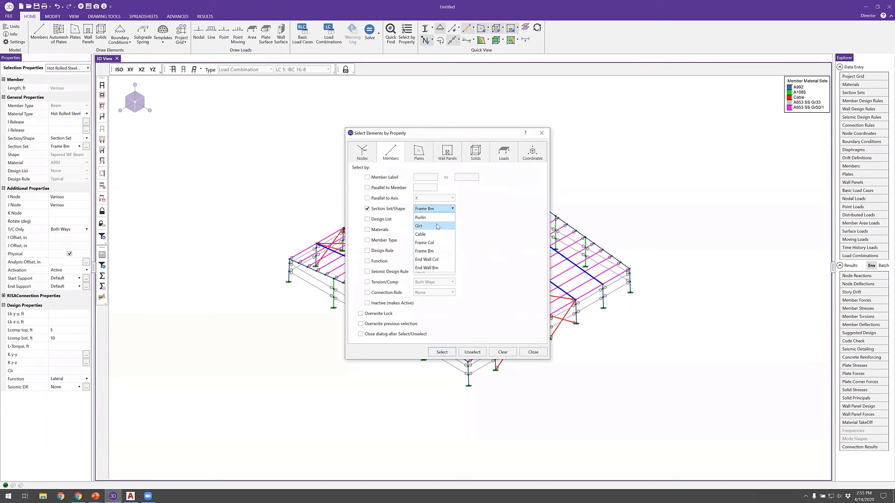
click(427, 218)
click(451, 353)
click(509, 353)
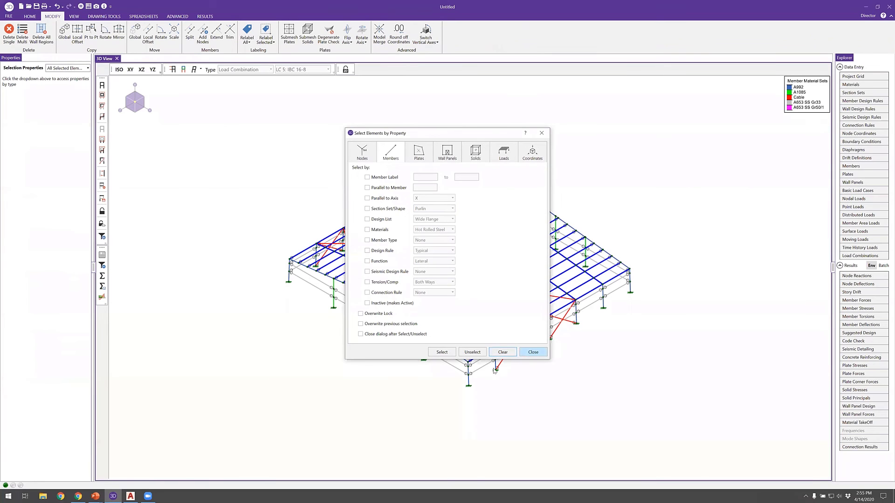
click(478, 353)
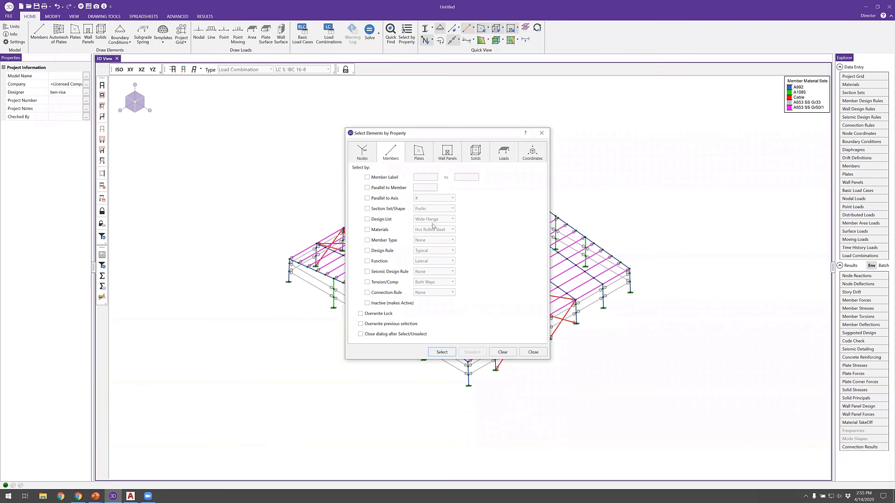
click(392, 211)
click(442, 352)
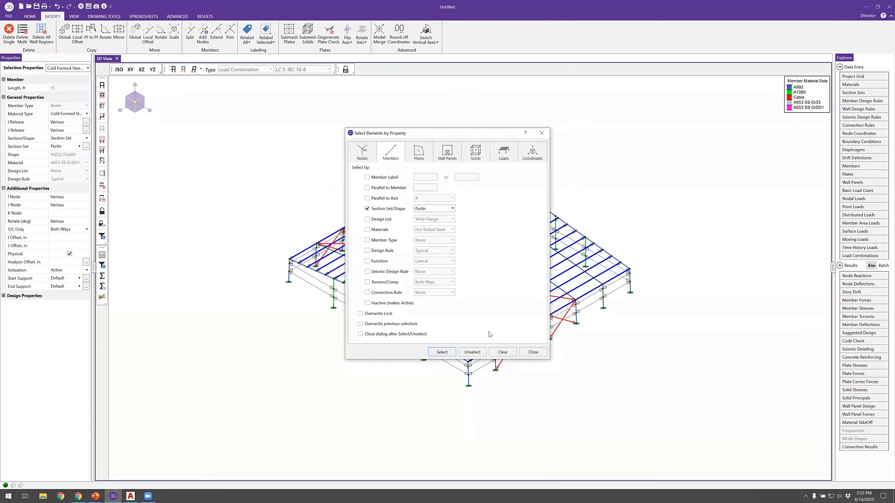
click(533, 353)
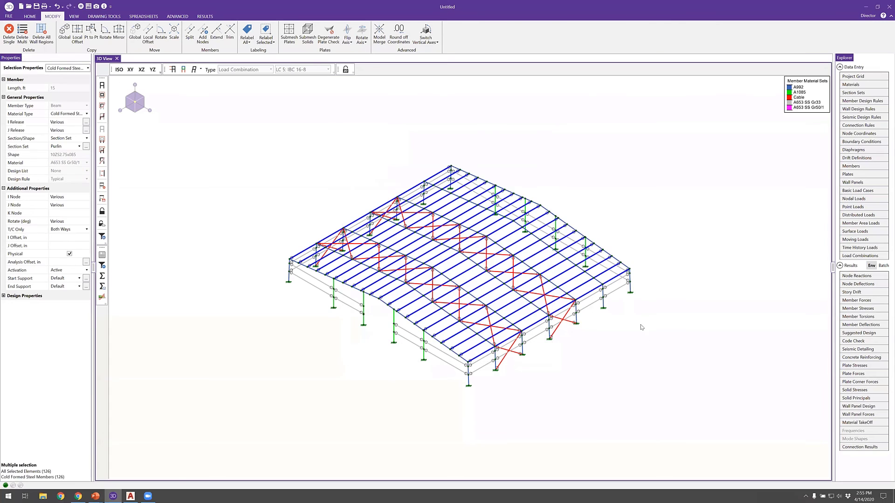
- Set the purlins' Lcomp top to 0 ft and Lb y-y to 7.5 ft in their design properties, clearing the current results
click(3, 295)
click(66, 311)
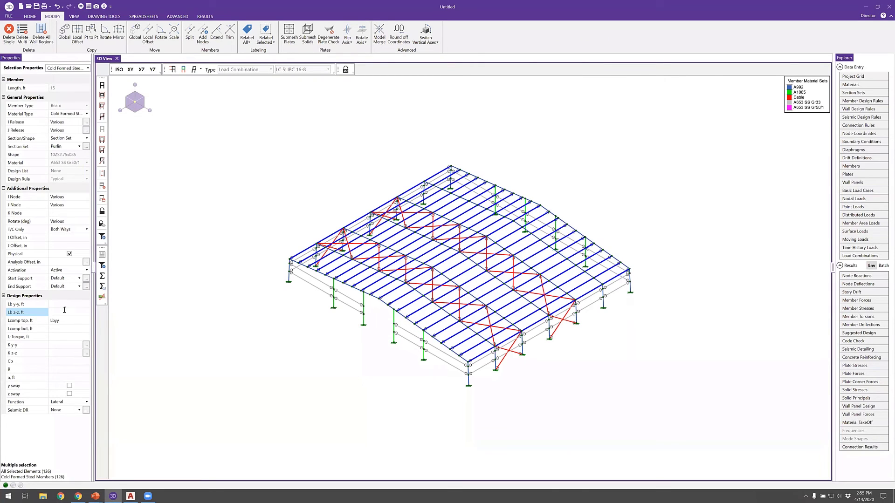
click(64, 320)
text(0)
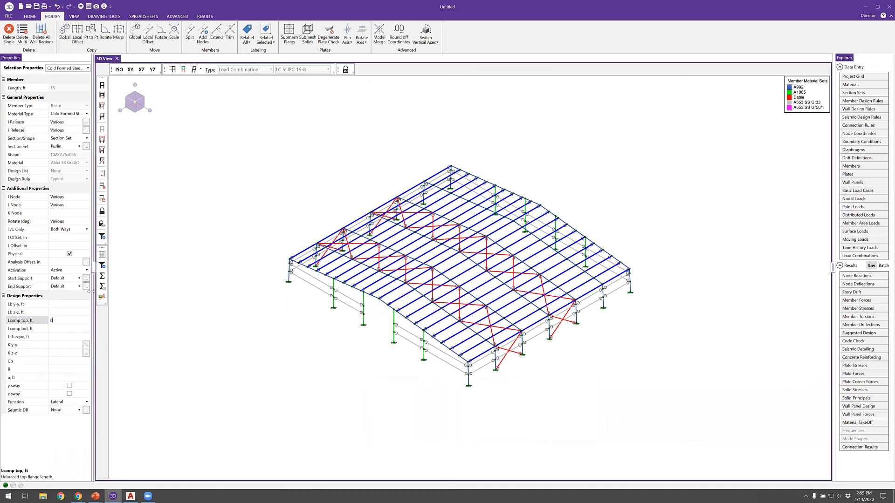
key(Return)
key(Return)
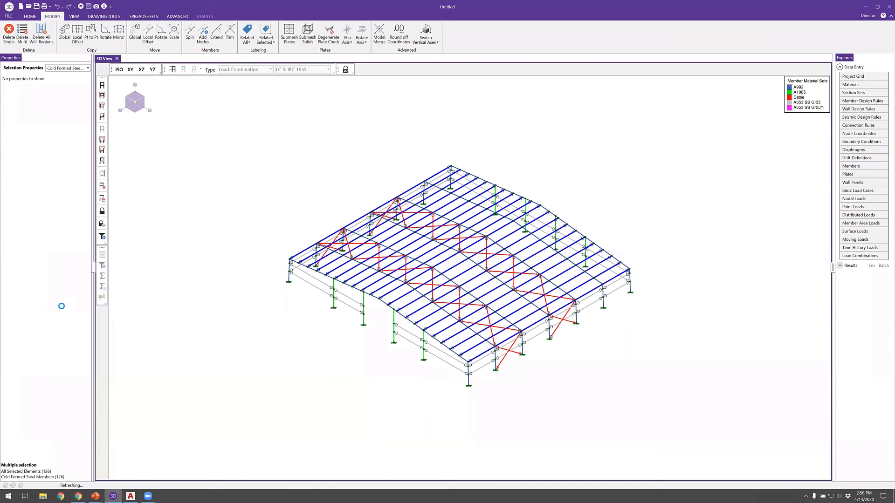
click(61, 304)
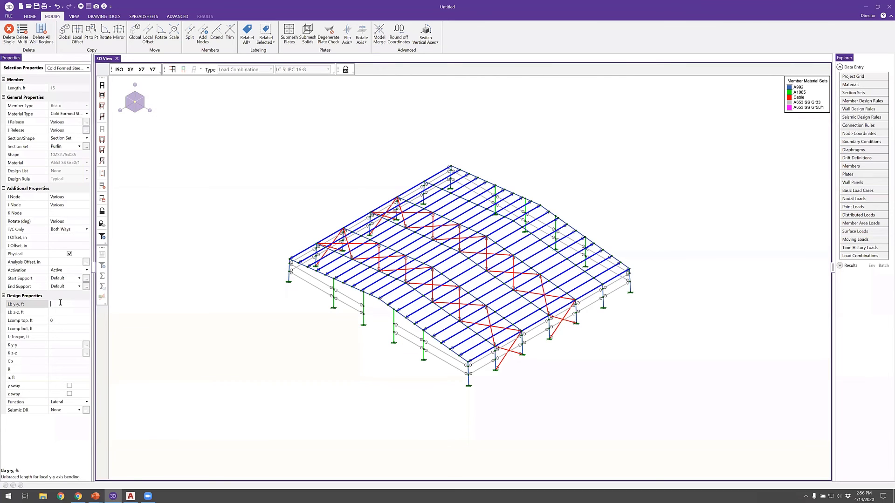
key(Return)
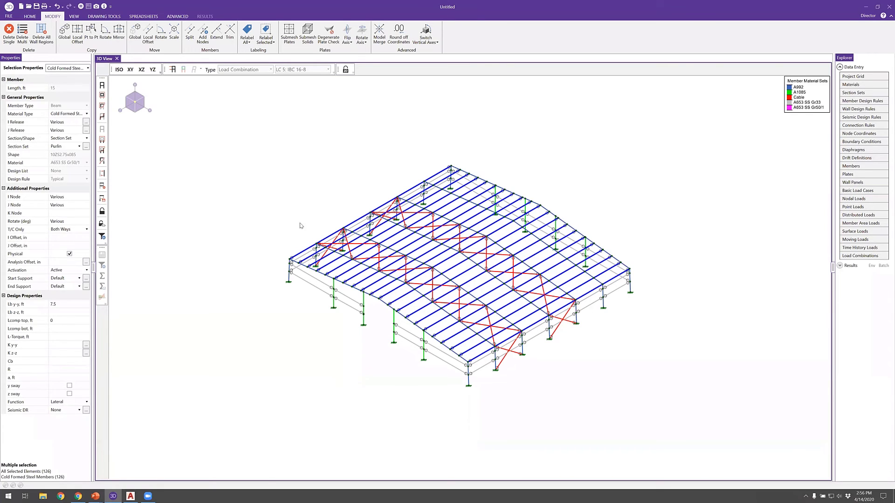
- Replace the purlin selection with all members that use the Girt section set
click(386, 189)
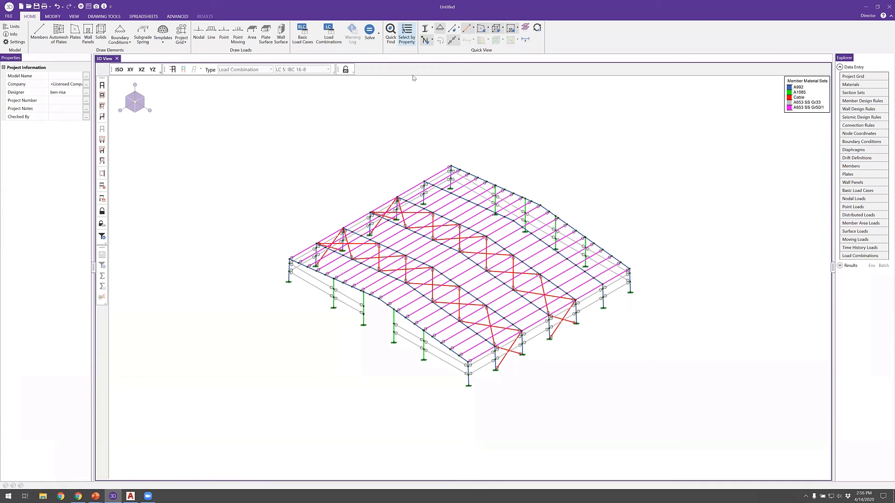
click(407, 34)
click(448, 209)
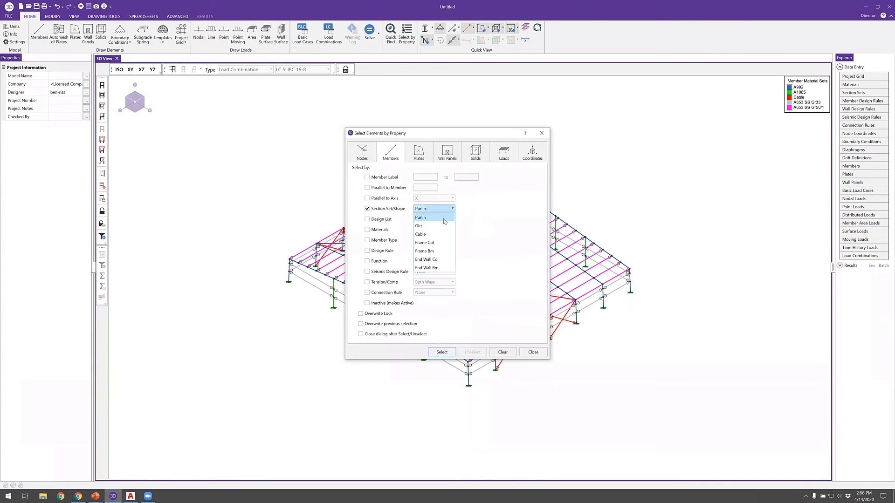
click(443, 226)
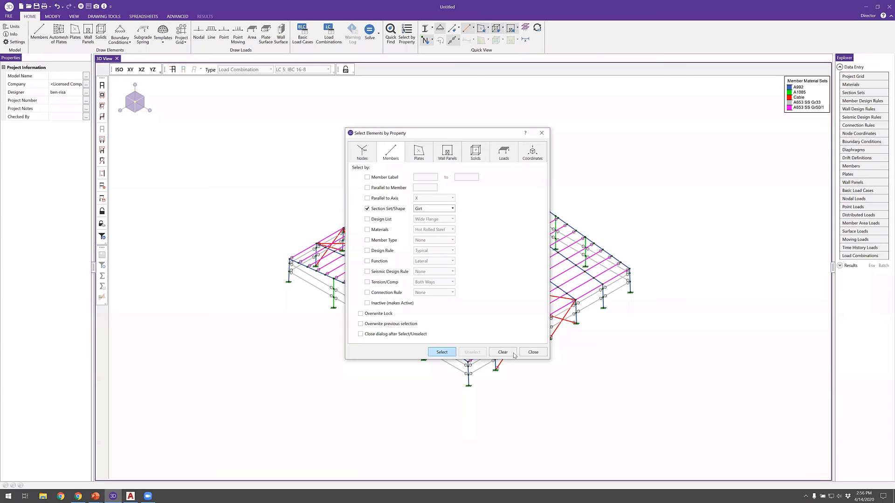
key(Return)
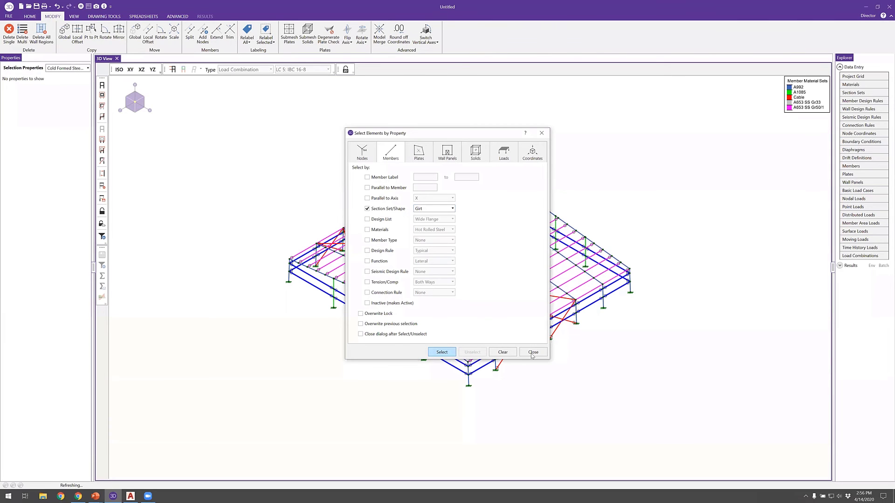
click(533, 353)
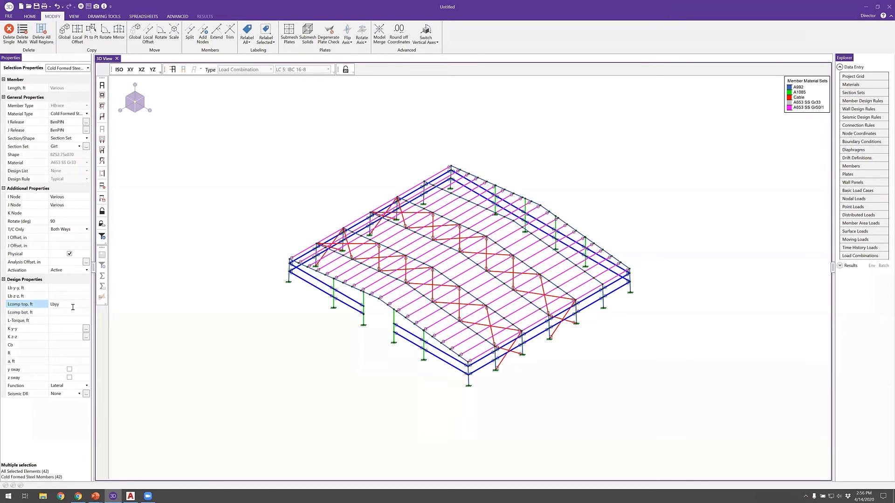
- Set the selected girts' Lb y-y to 0 ft in their design properties
click(69, 288)
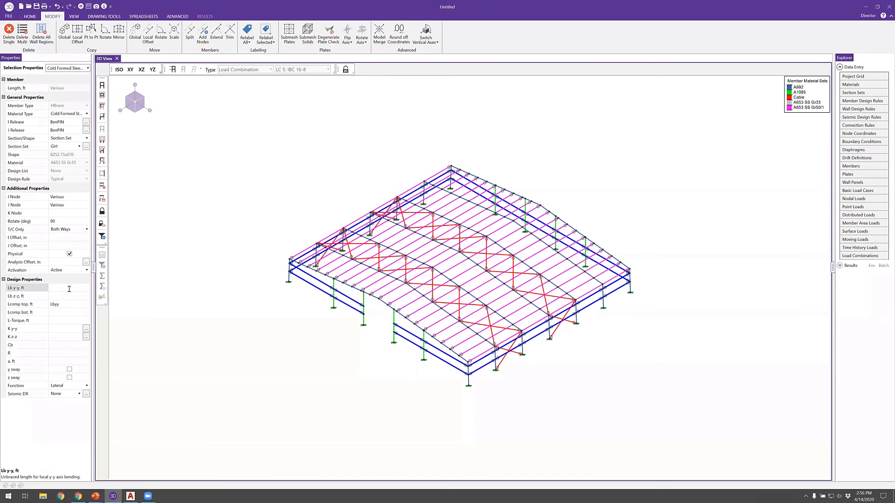
text(0)
key(Tab)
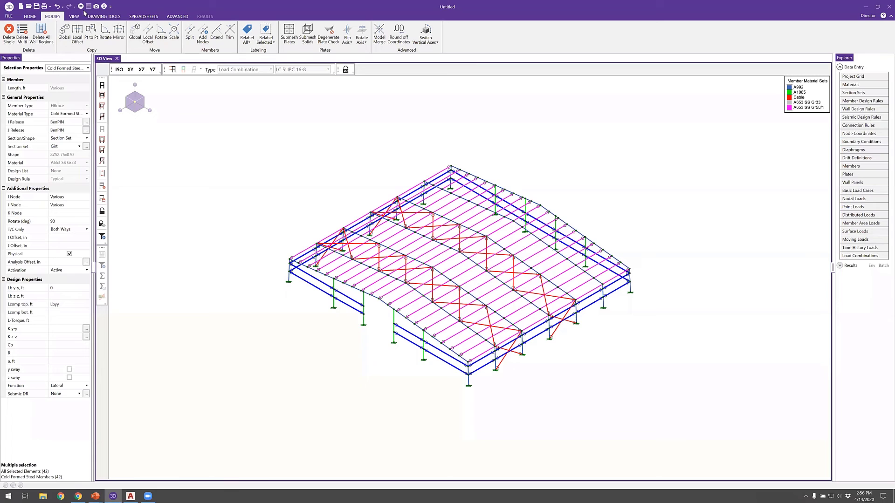
- Solve the model again with the updated unbraced lengths and dismiss the P-Delta warning
click(80, 6)
click(451, 288)
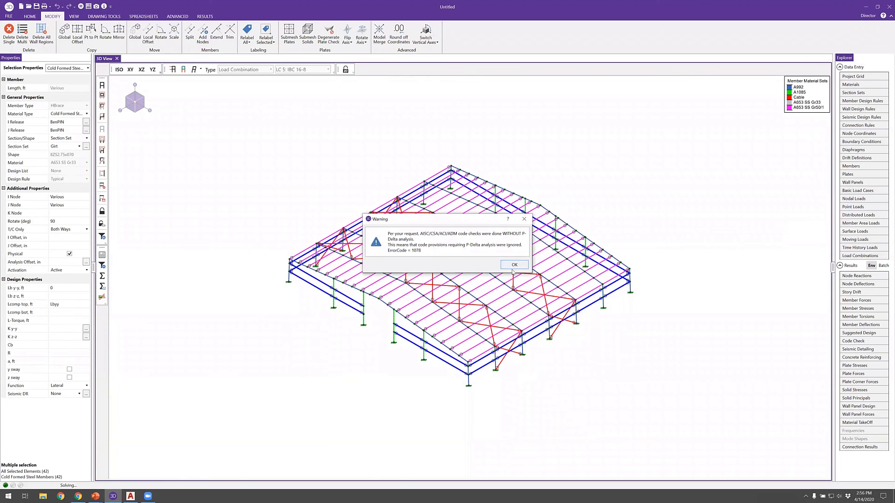
click(514, 266)
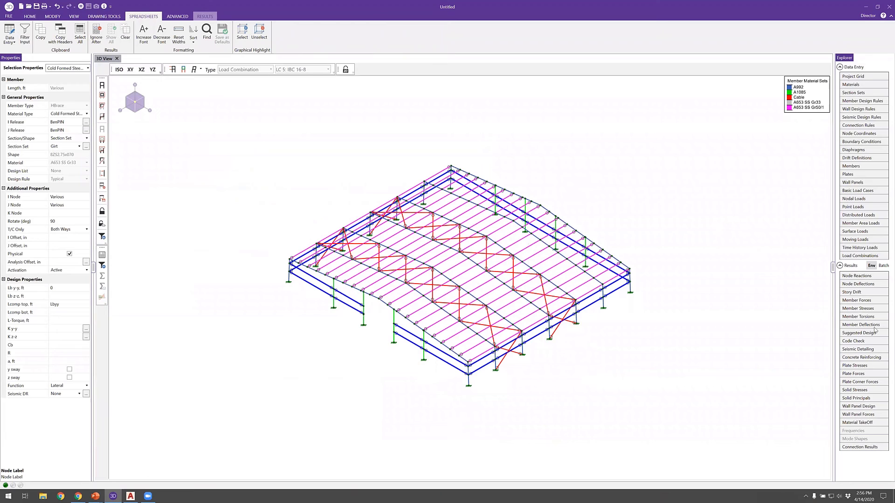
- Review the envelope cold formed steel code checks across the purlins, placing the results window beside the model
click(857, 342)
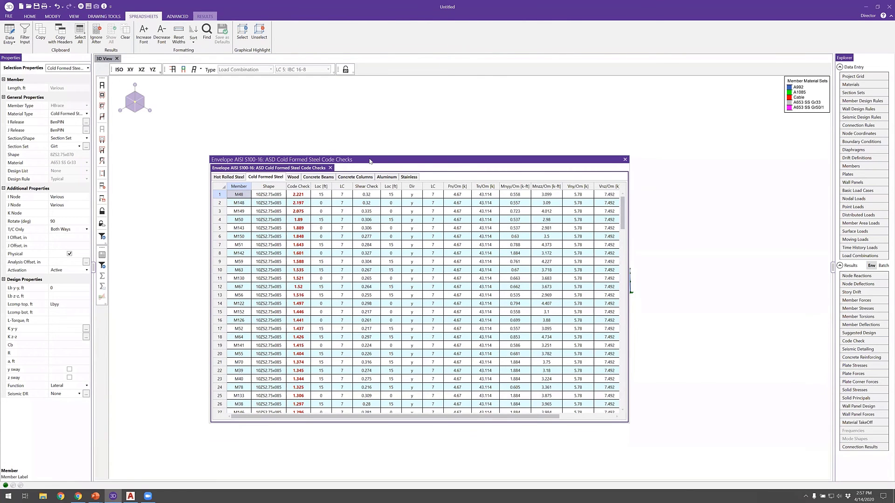
drag(370, 161, 537, 144)
scroll(523, 262, down, 5)
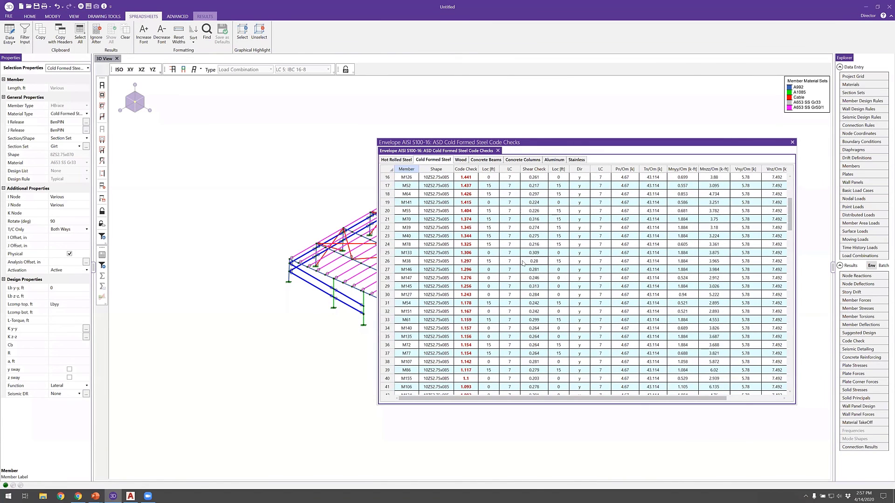
scroll(438, 227, up, 5)
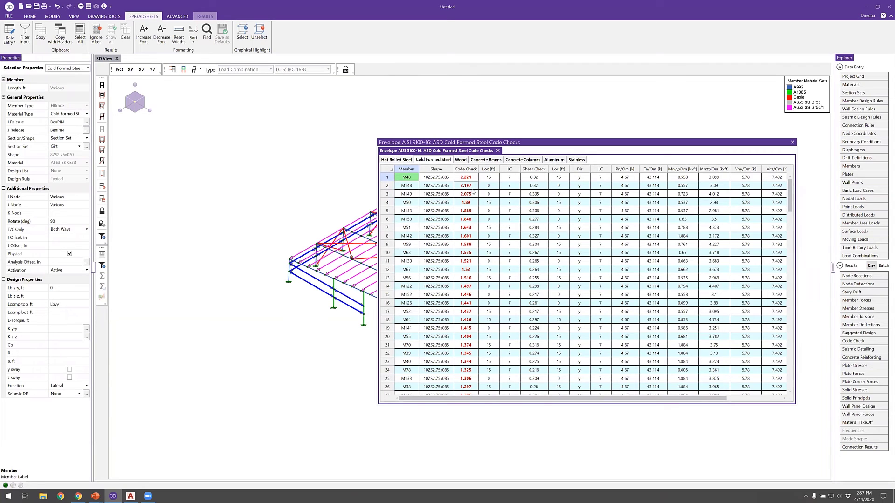
- Open the detail report of purlin M48 from the cold formed steel code checks
click(388, 178)
right_click(392, 181)
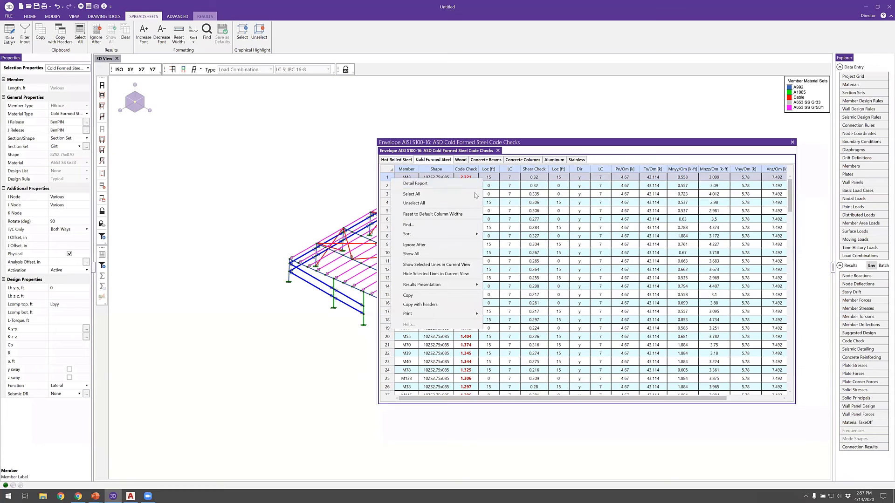
click(530, 208)
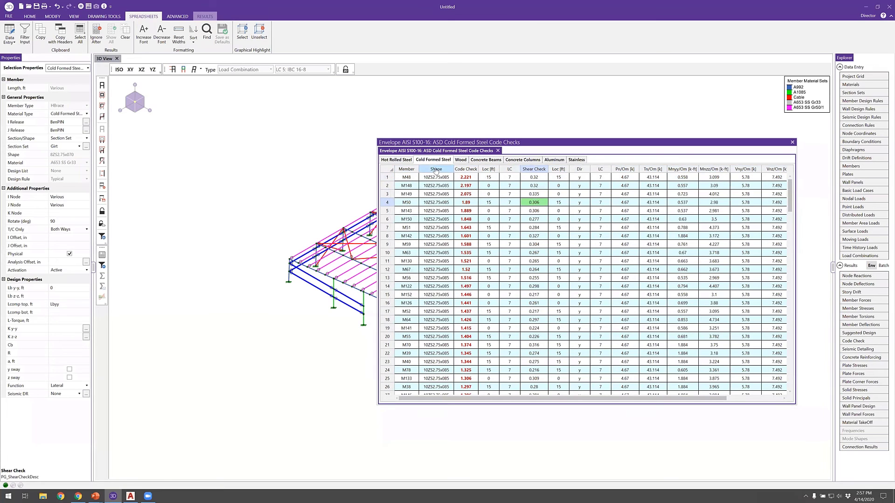
right_click(388, 177)
click(404, 182)
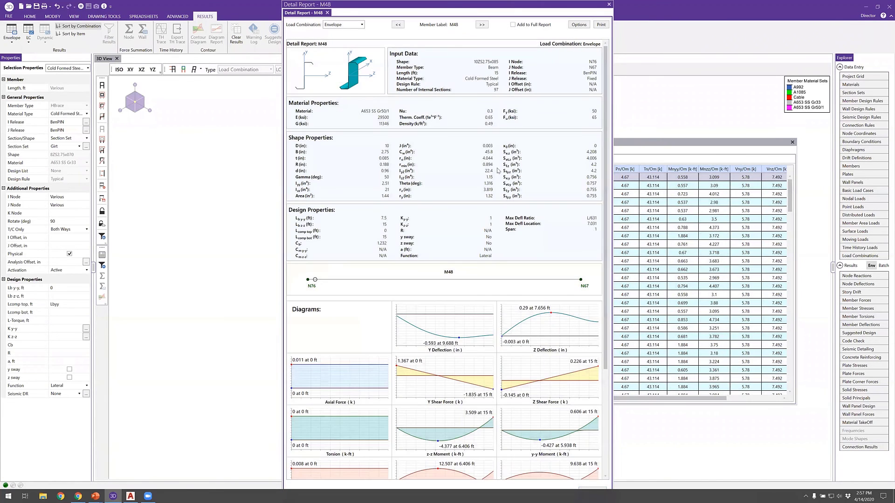
- Examine the strong axis flexural calculations in M48's AISI S100-16 ASD code check, including distortional buckling, and close the report
scroll(495, 155, down, 5)
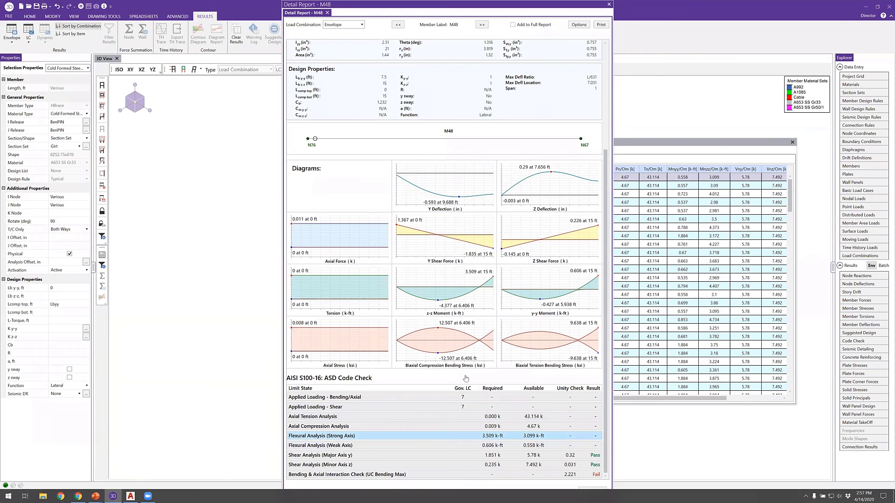
scroll(466, 377, down, 5)
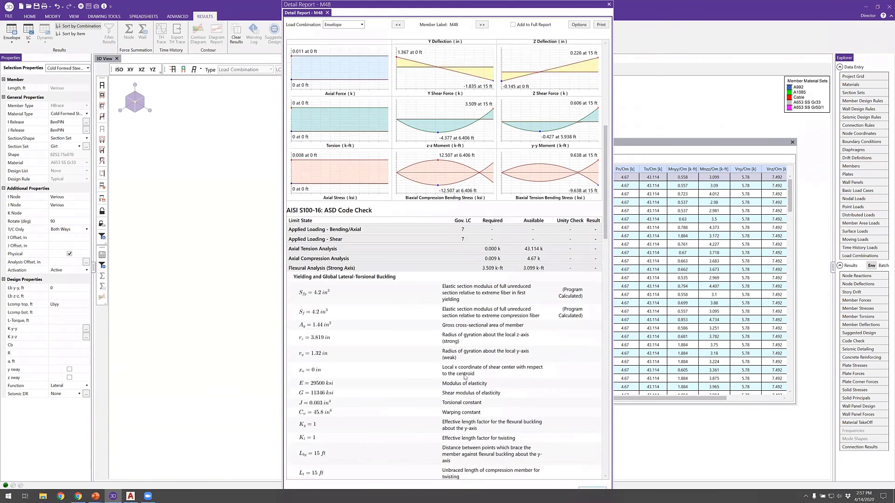
scroll(463, 375, down, 5)
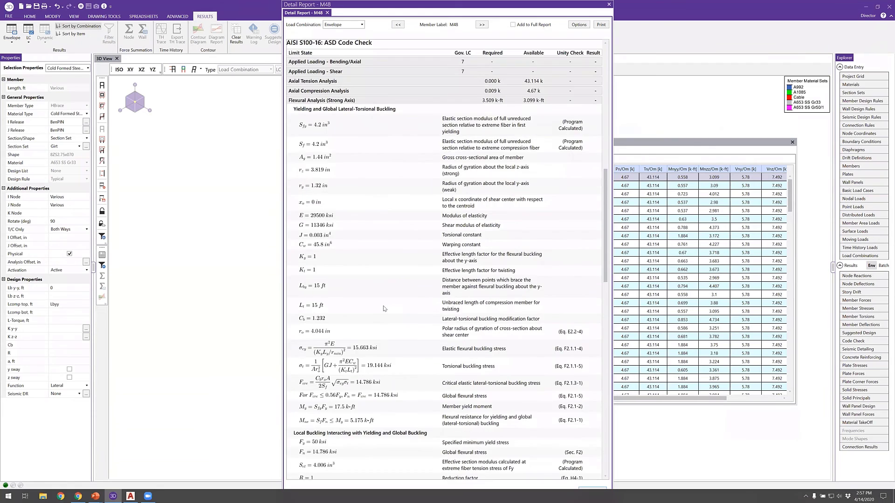
scroll(384, 308, down, 4)
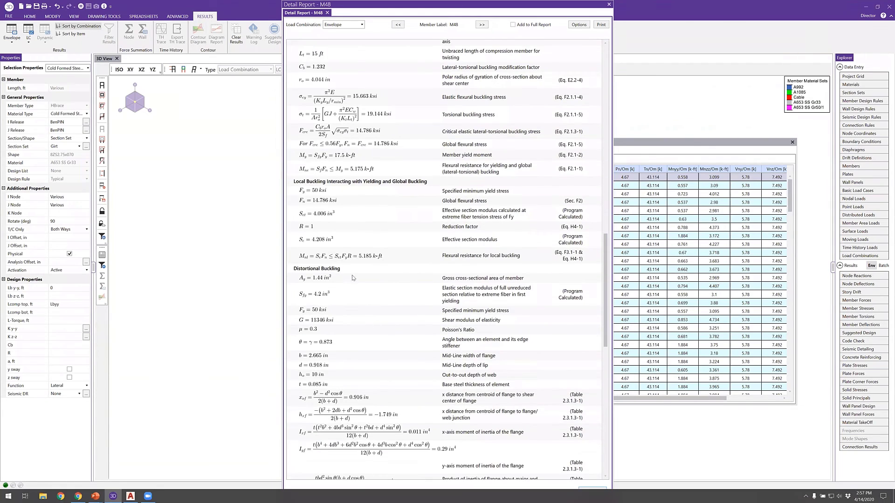
scroll(545, 284, down, 6)
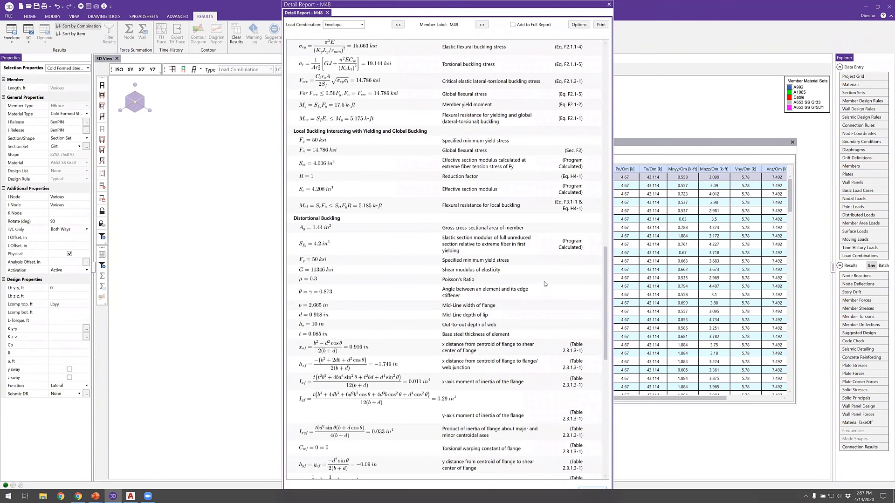
scroll(541, 286, down, 6)
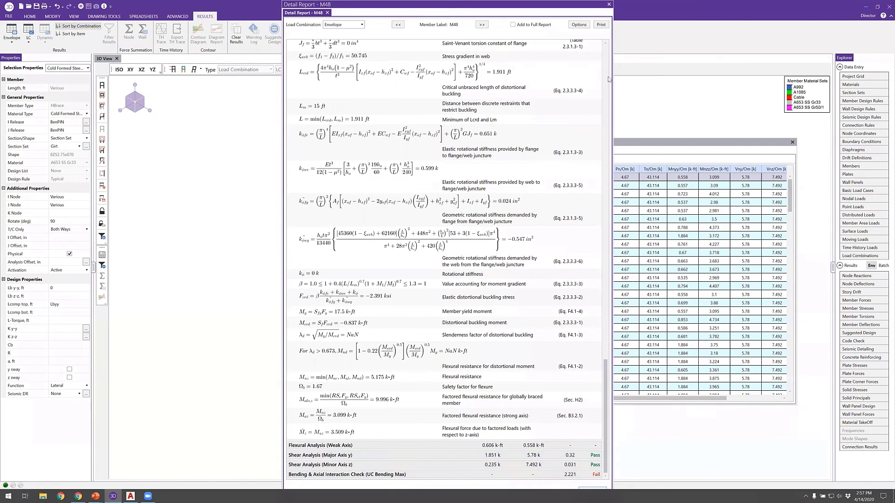
click(609, 5)
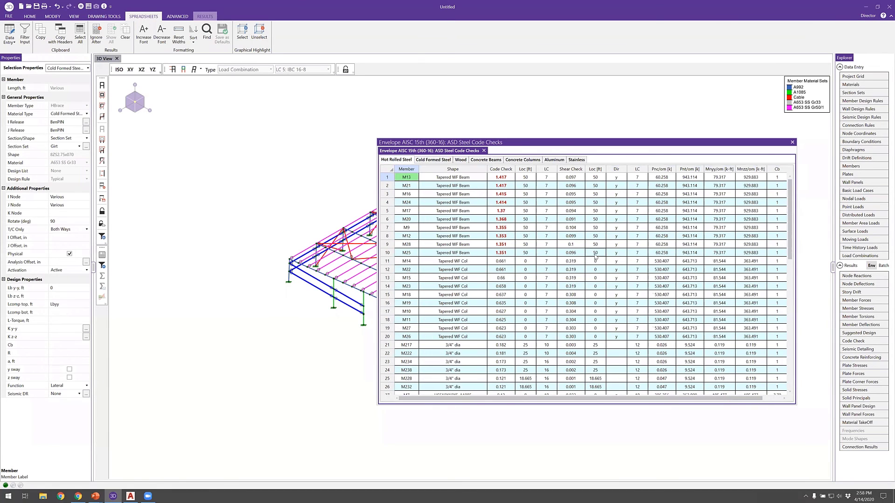
- Review the detail report of tapered column M14 from the hot rolled steel code checks in a widened report window
right_click(390, 261)
click(413, 266)
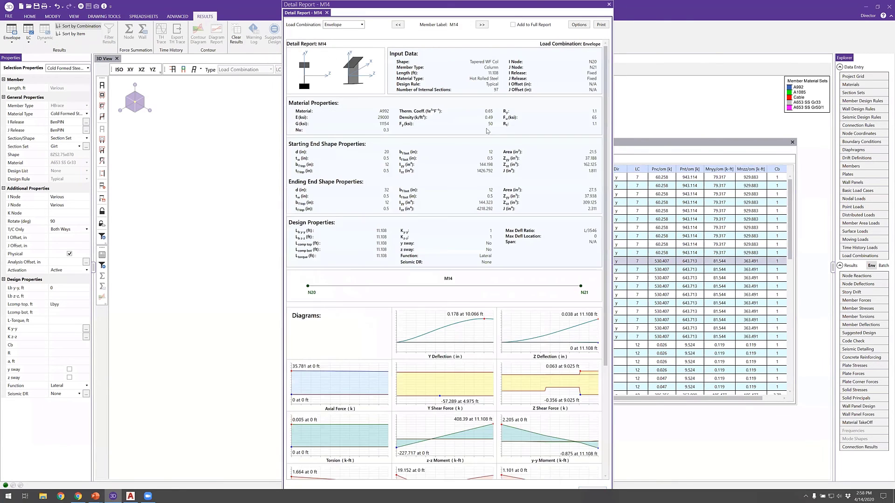
scroll(527, 138, down, 3)
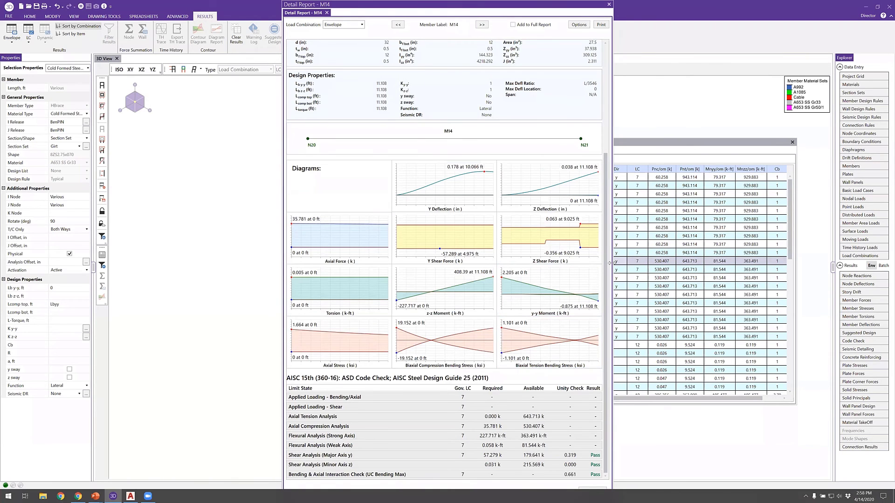
drag(611, 263, 712, 263)
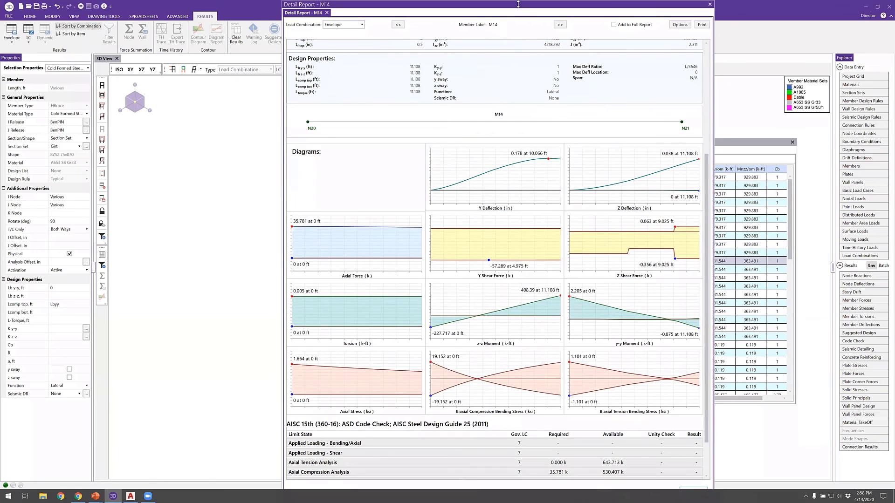
drag(518, 4, 500, 81)
- Add column M14's detail report to the full report and close the report and the code check results
click(601, 101)
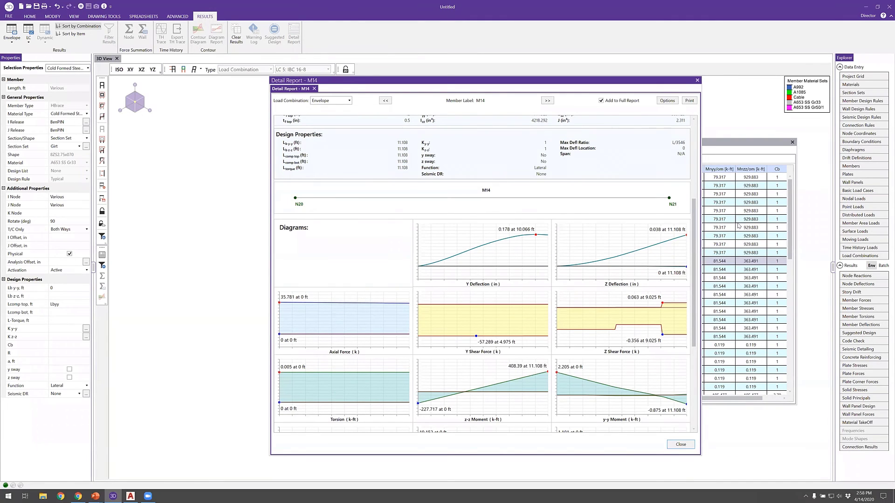
click(697, 80)
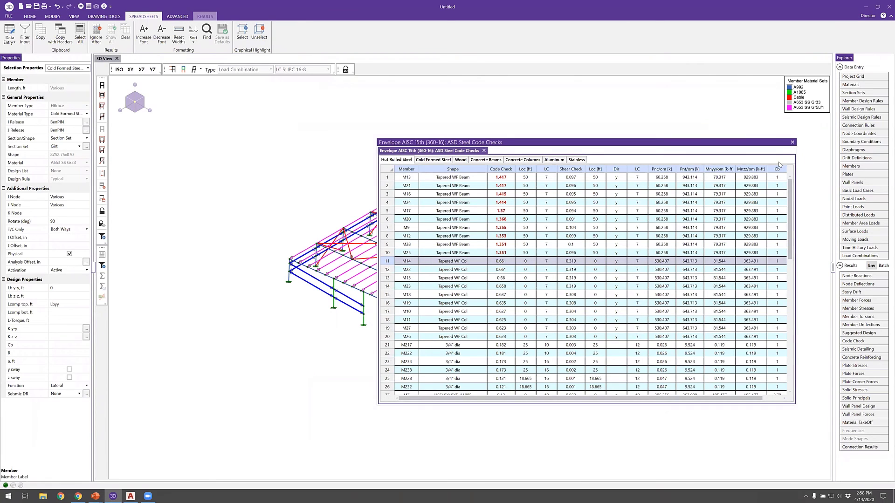
key(Escape)
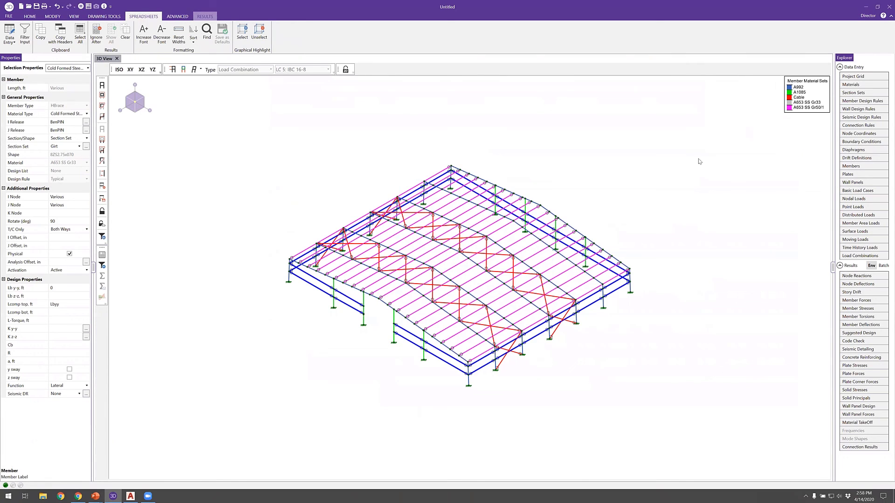
- Start a printed report and include the saved image ISOView.png in it
click(49, 7)
click(67, 25)
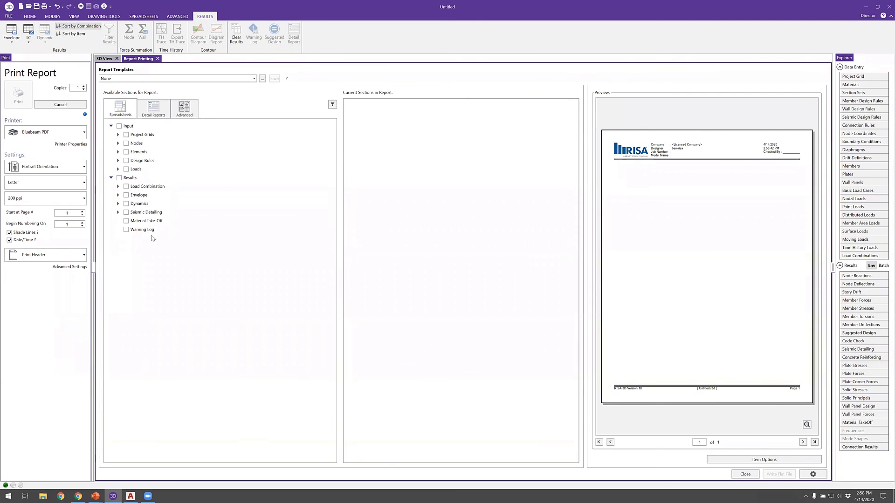
click(181, 114)
click(112, 200)
click(127, 210)
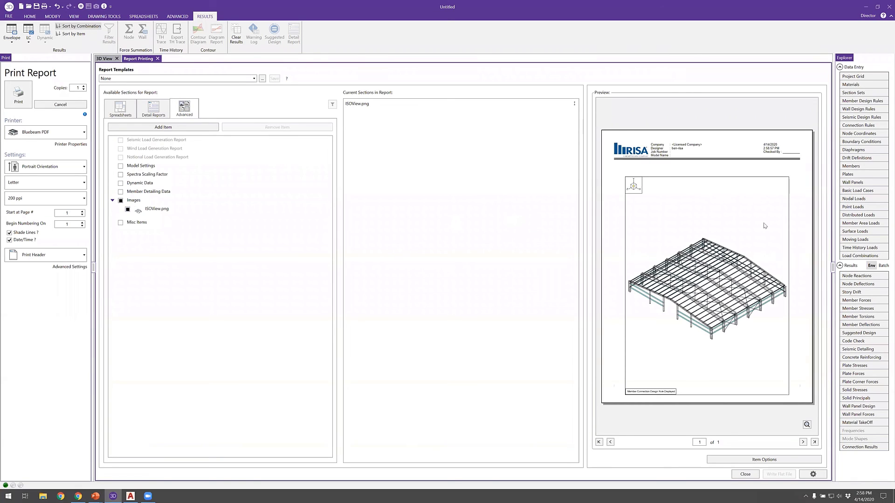
- Add the Hot Rolled Steel Properties and Cold Formed Steel Properties material tables to the report and preview their page
click(120, 115)
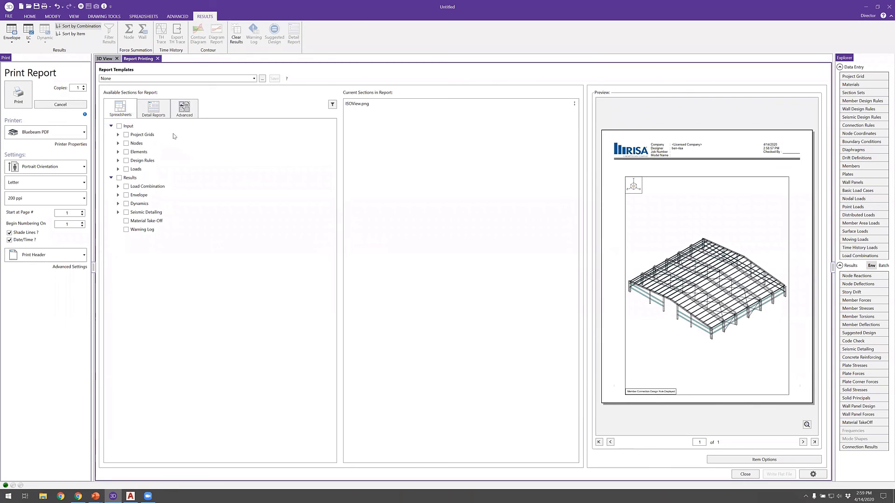
click(118, 152)
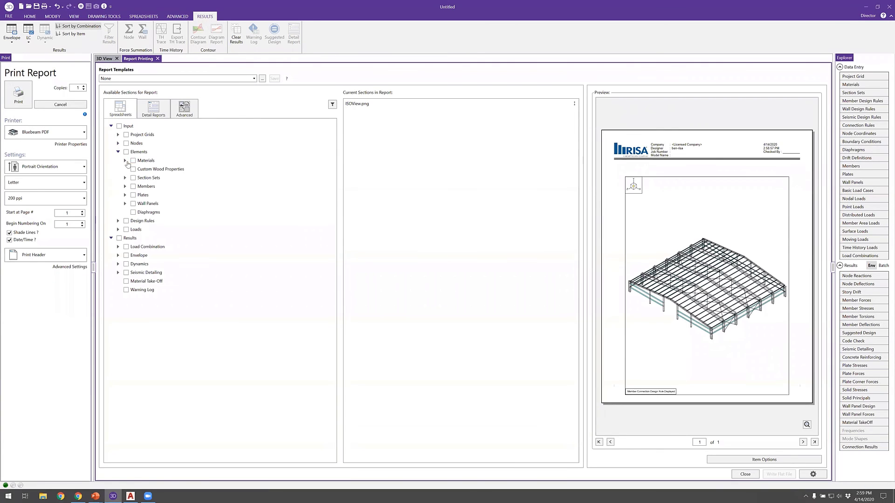
click(125, 160)
click(140, 169)
click(140, 178)
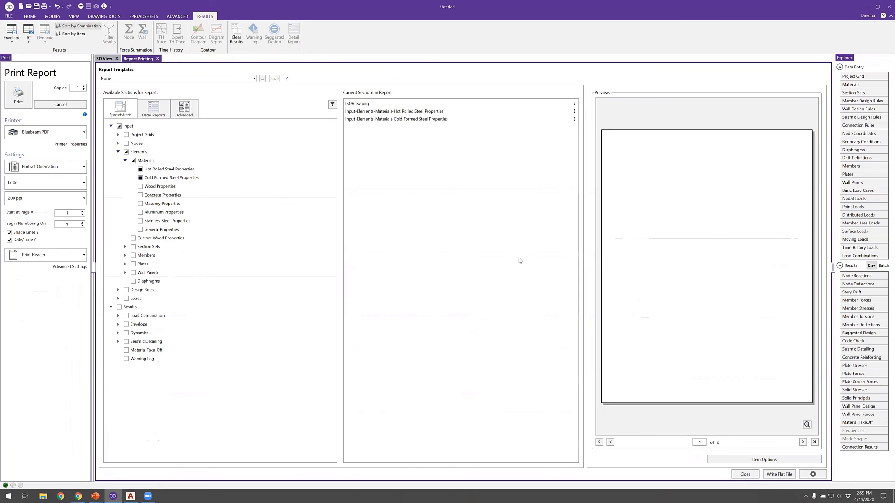
click(803, 442)
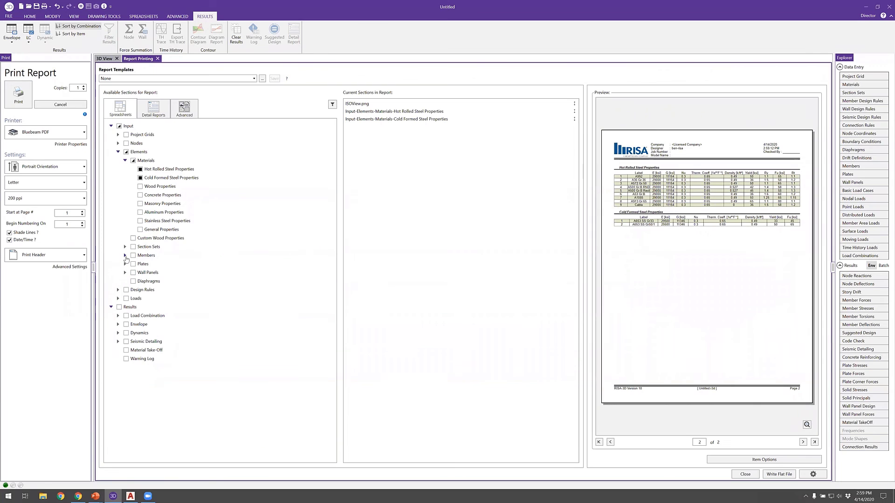
- Add the Member Area Loads and Load Combinations input tables to the report
click(118, 299)
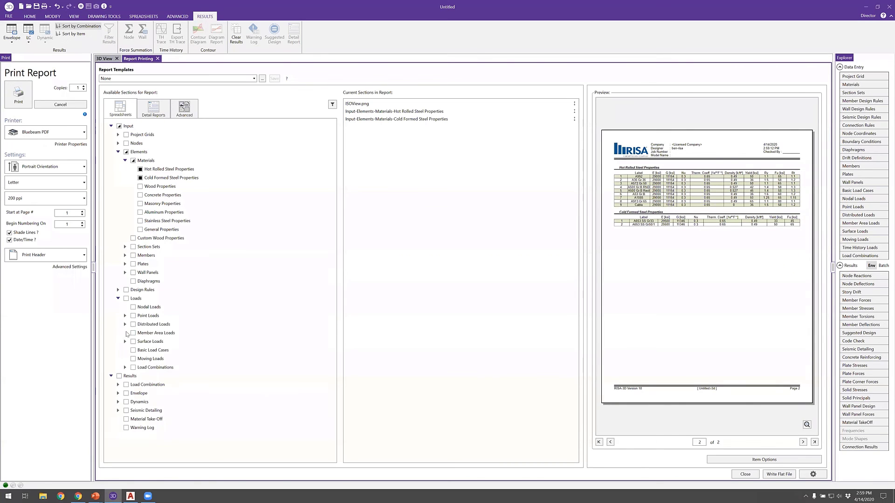
click(134, 333)
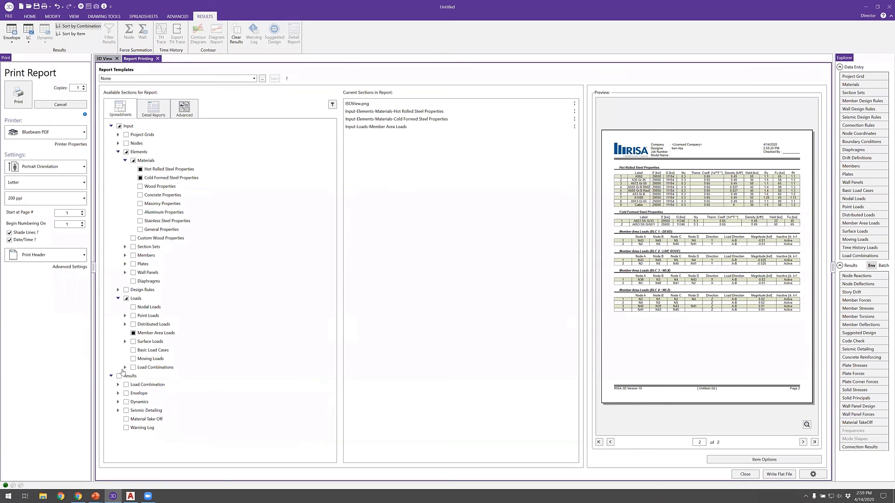
click(125, 368)
click(140, 377)
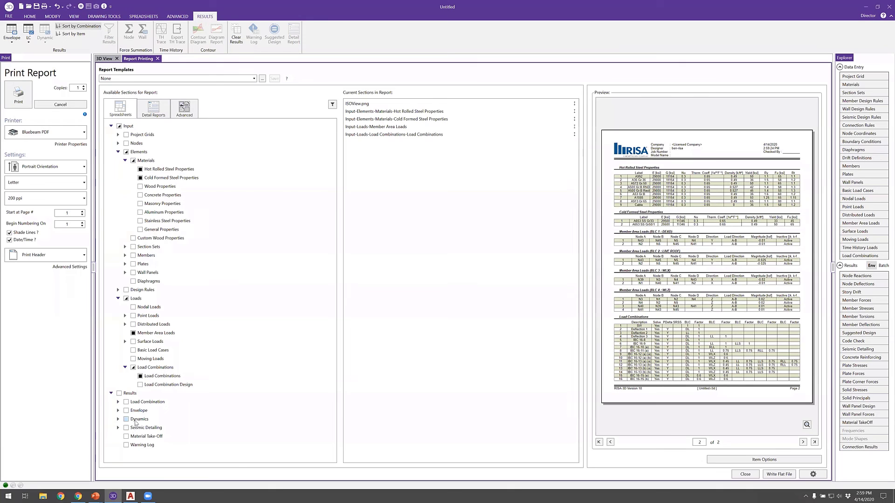
- Add the envelope Node Reactions results table to the report
click(118, 411)
click(125, 419)
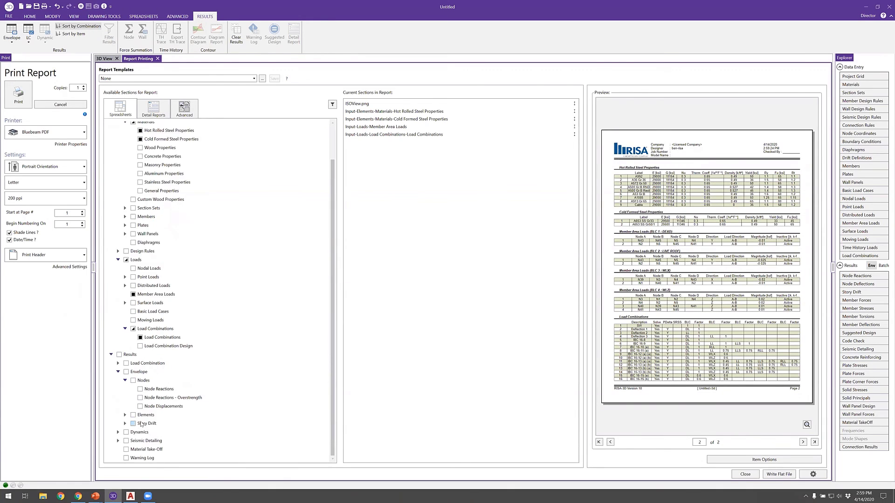
scroll(133, 420, down, 2)
click(140, 389)
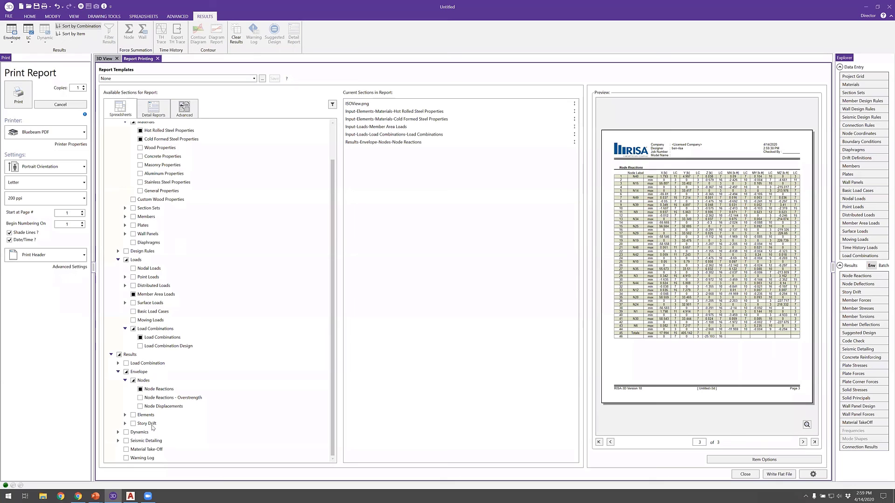
- Add the envelope Hot Rolled Code Checks for members to the report and preview the page where they continue
click(125, 415)
scroll(134, 422, down, 2)
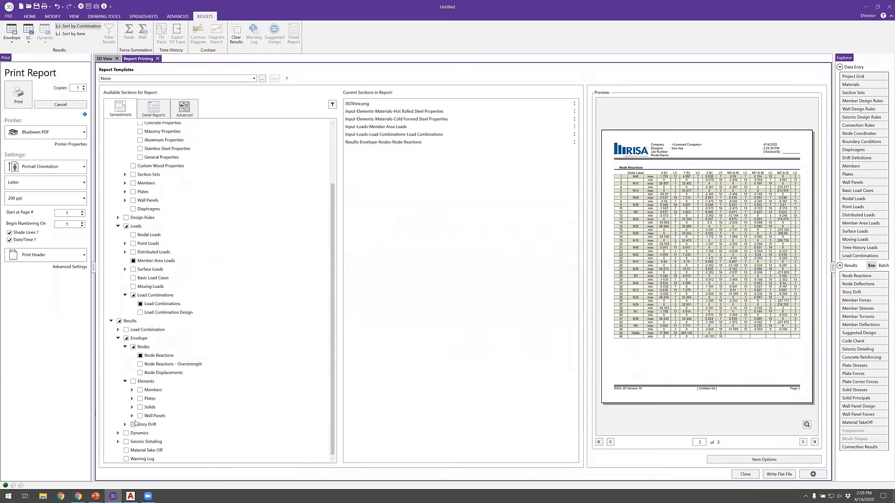
click(132, 391)
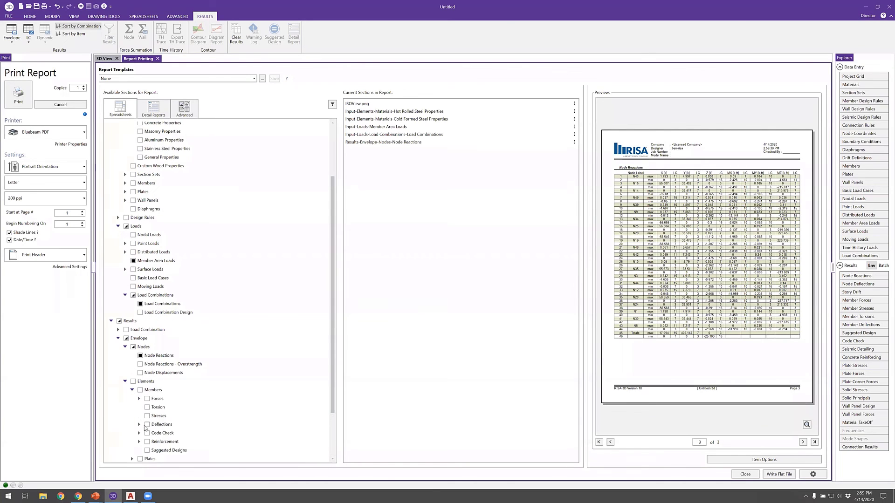
click(139, 434)
scroll(148, 418, down, 3)
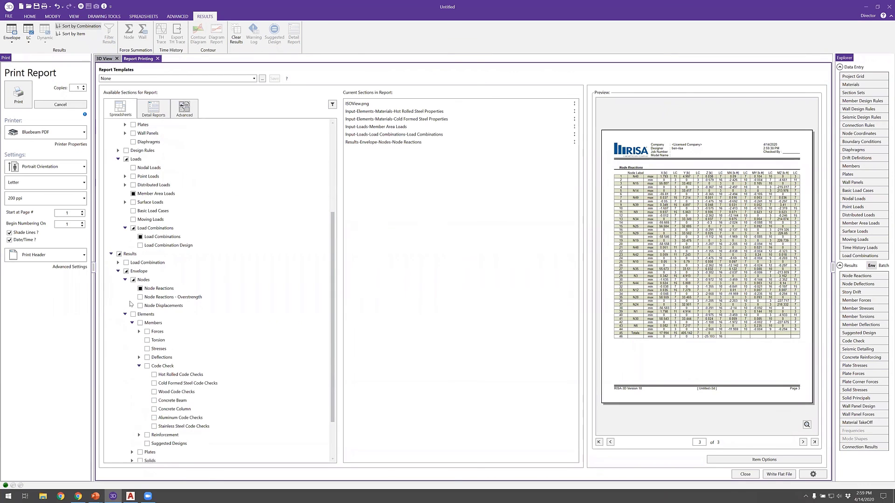
click(154, 376)
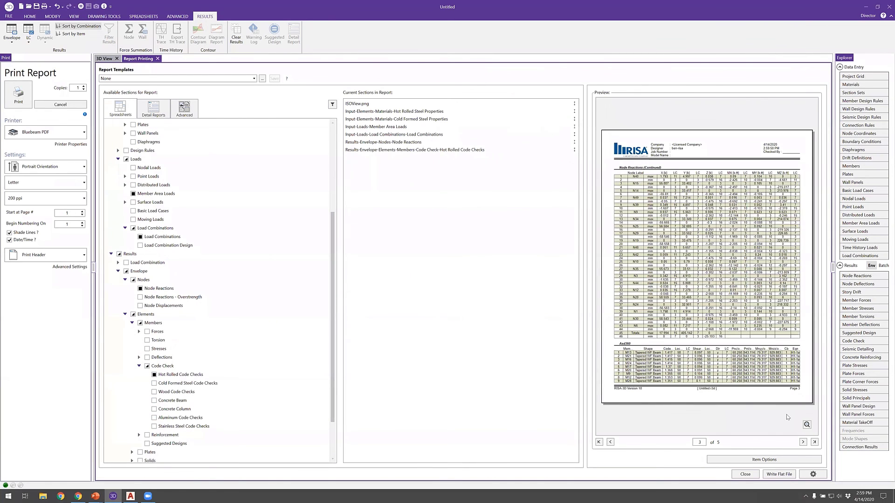
click(803, 443)
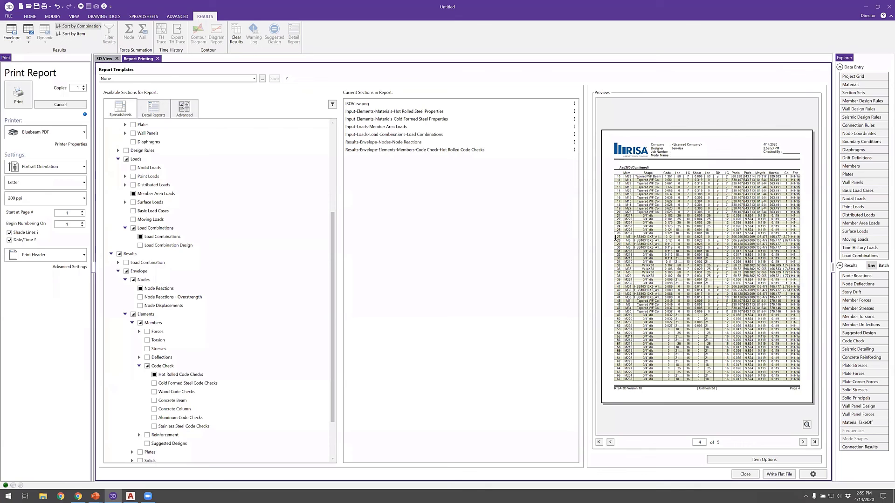
- Filter the Hot Rolled Code Checks section by member section set to only the tapered WF columns and check its preview pages
right_click(555, 152)
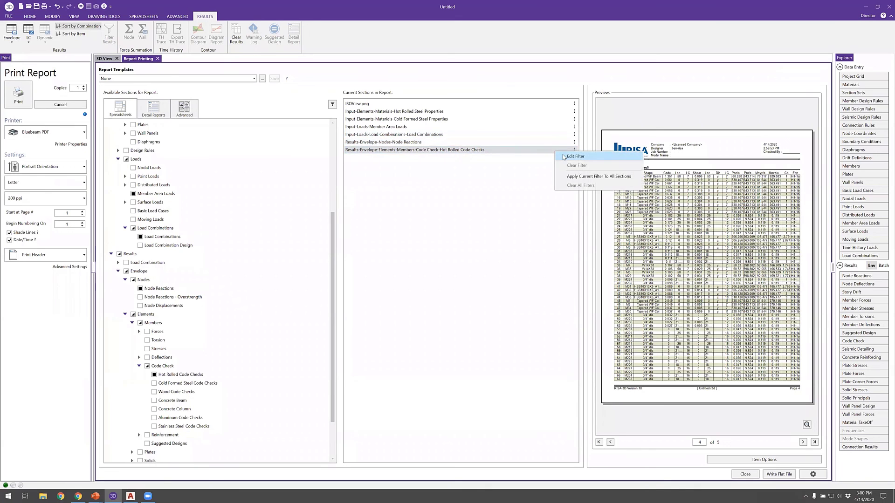
click(575, 157)
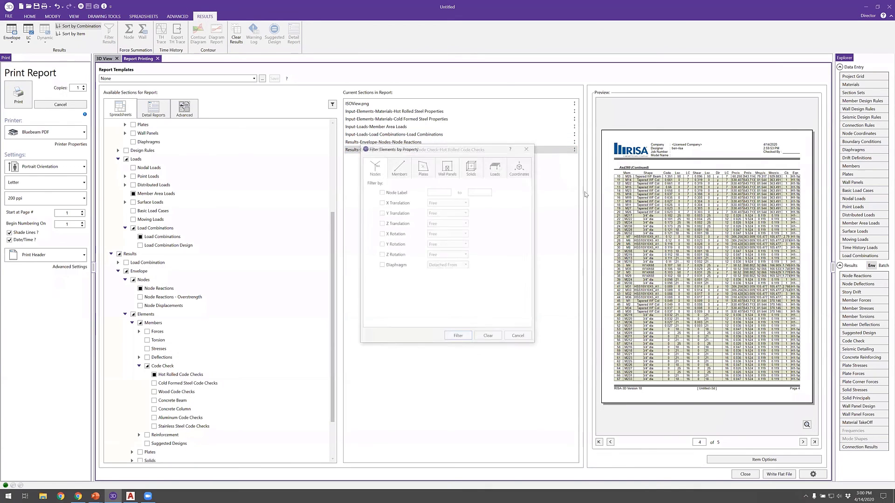
click(405, 176)
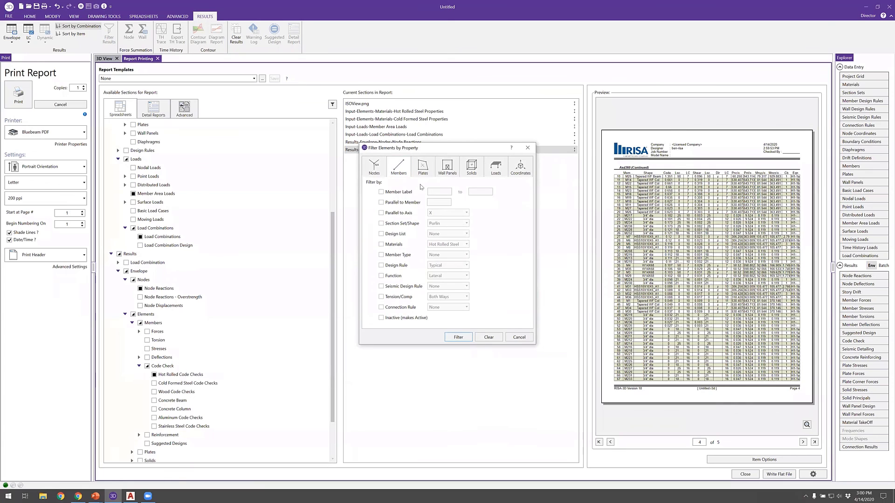
click(413, 224)
click(467, 225)
click(462, 258)
click(459, 337)
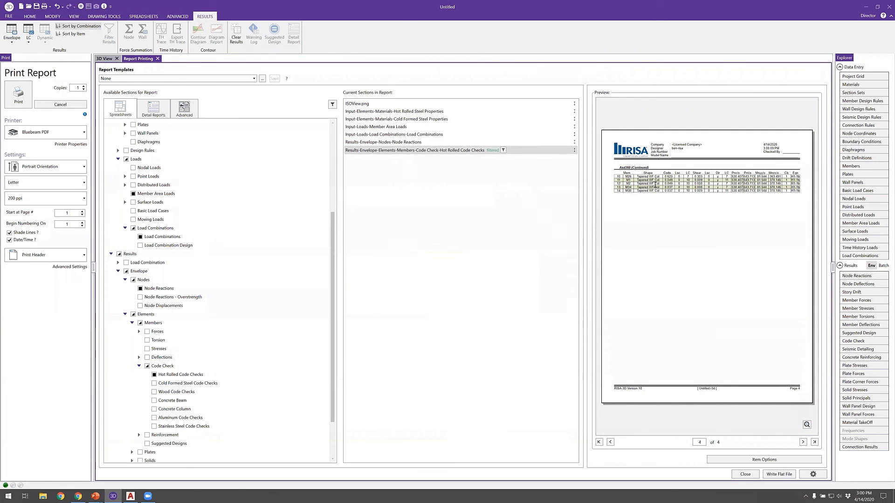
click(610, 442)
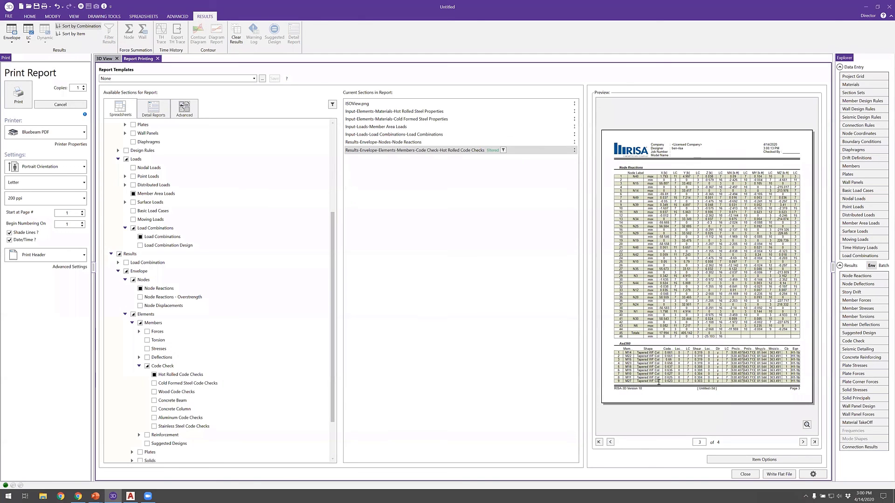
click(803, 442)
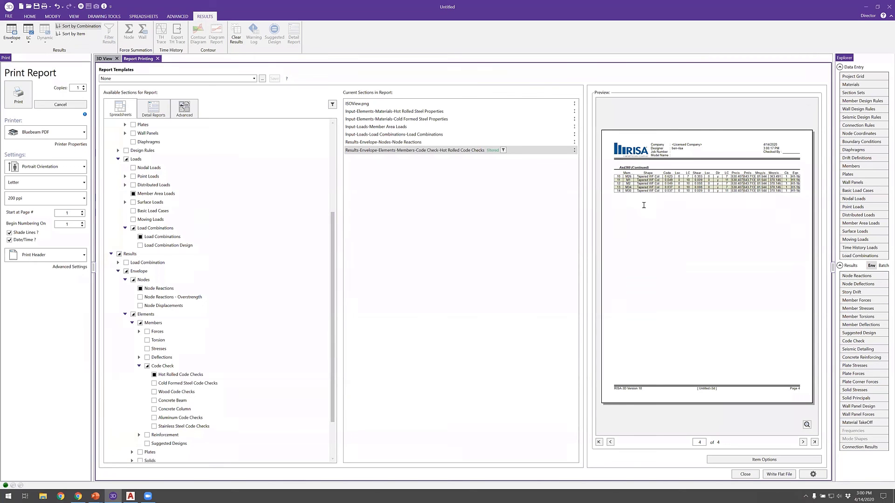
- Limit the member detail reports to Envelope results, add beam M25's custom detail report, and preview the report's last page
click(158, 116)
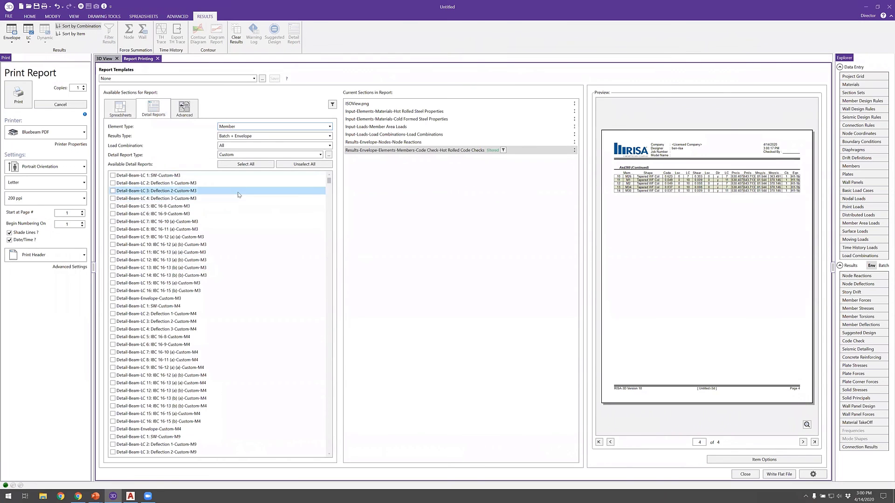
click(279, 136)
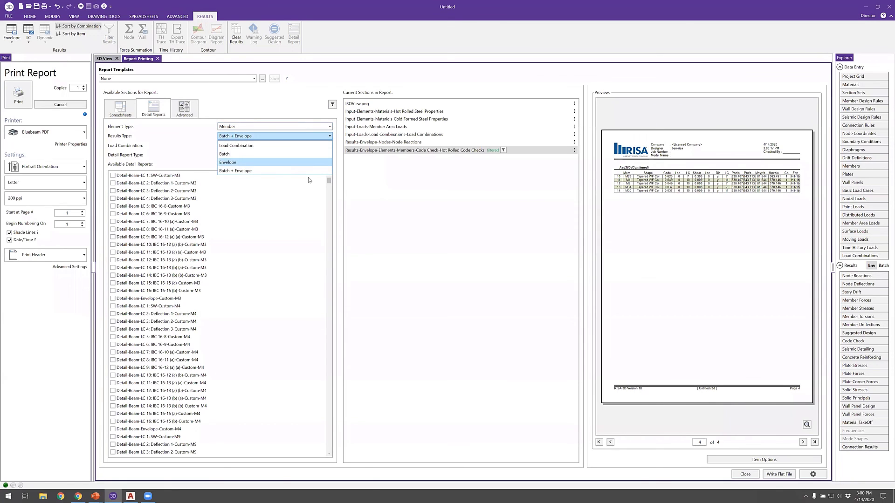
key(Return)
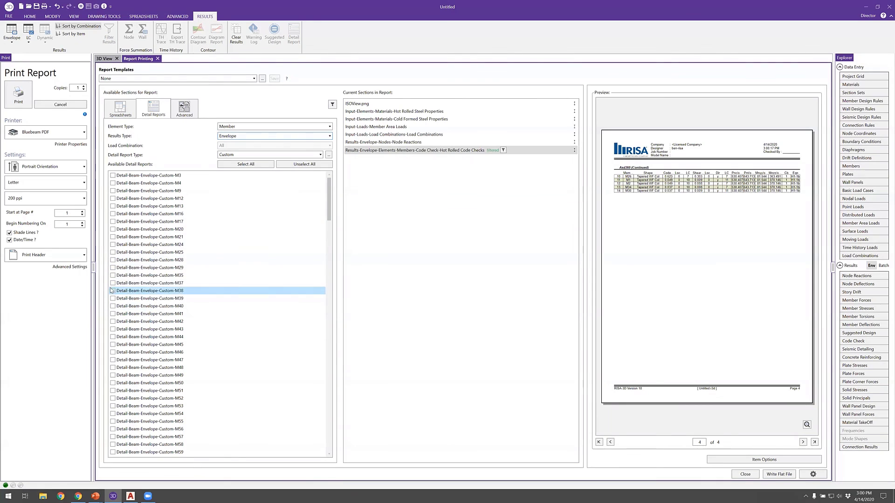
scroll(118, 255, down, 3)
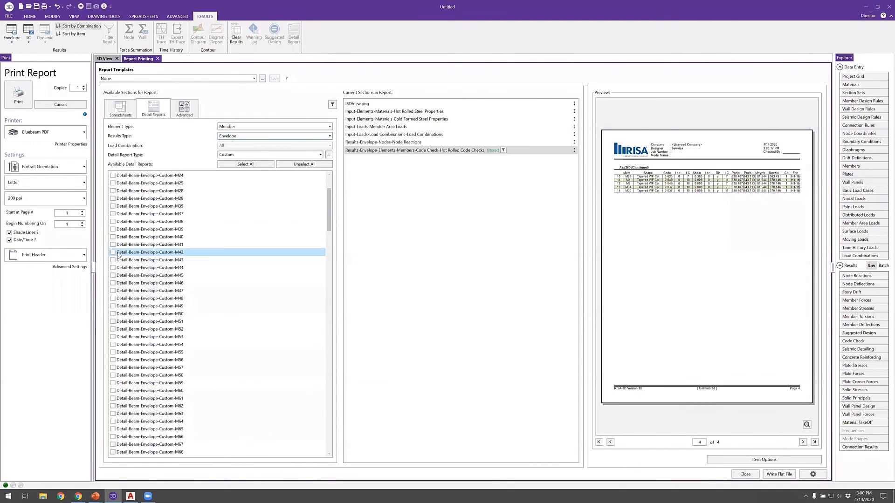
scroll(120, 253, up, 3)
key(space)
click(802, 442)
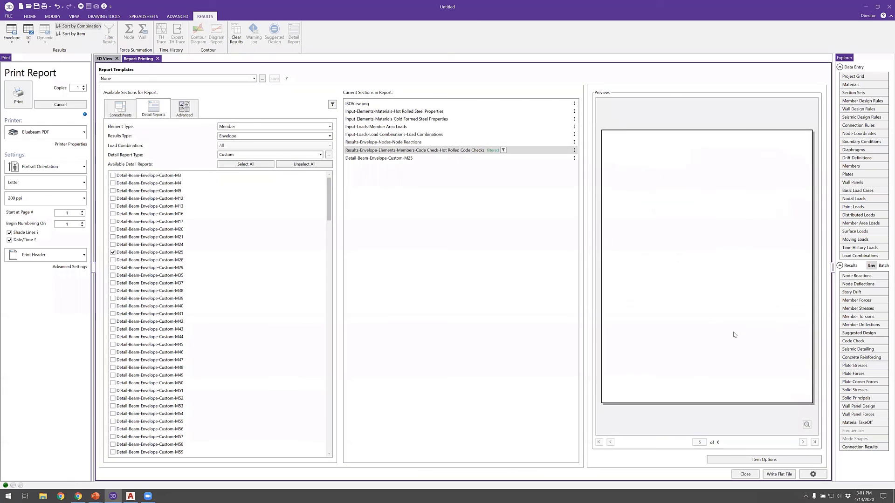
click(813, 442)
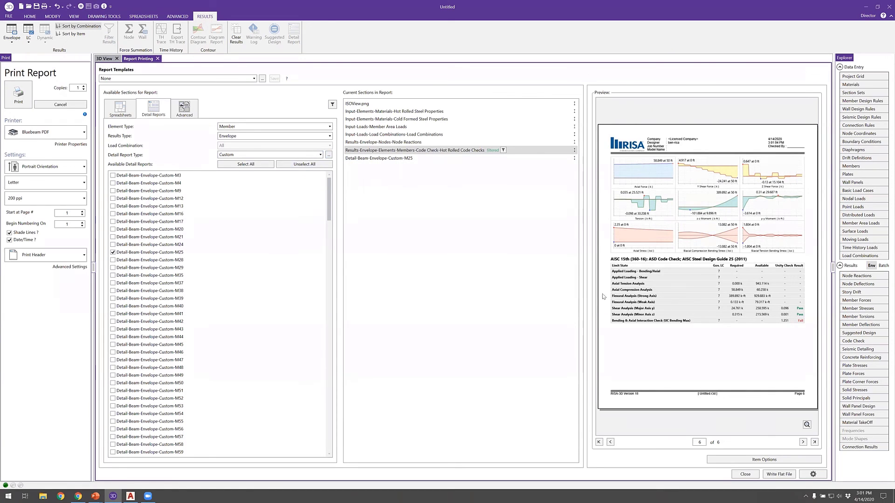
- Review the custom Detail Report Options, accept them as they are, and preview the first page of M25's detail report
click(409, 159)
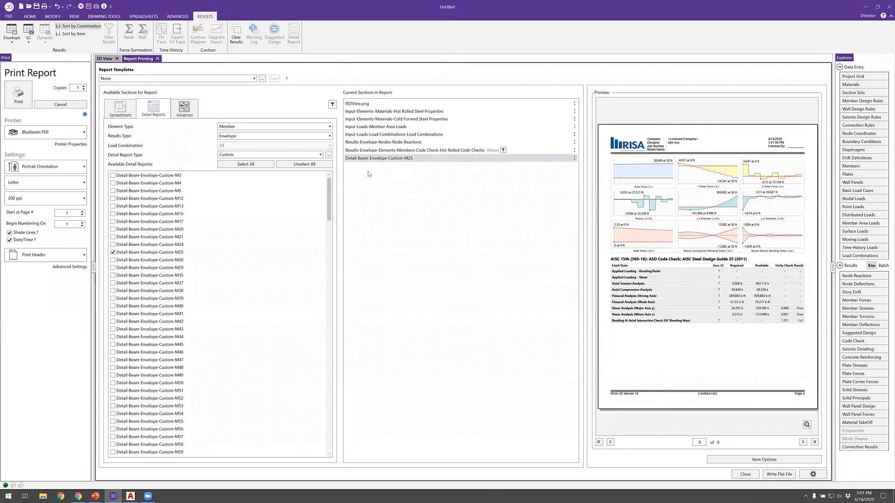
click(329, 156)
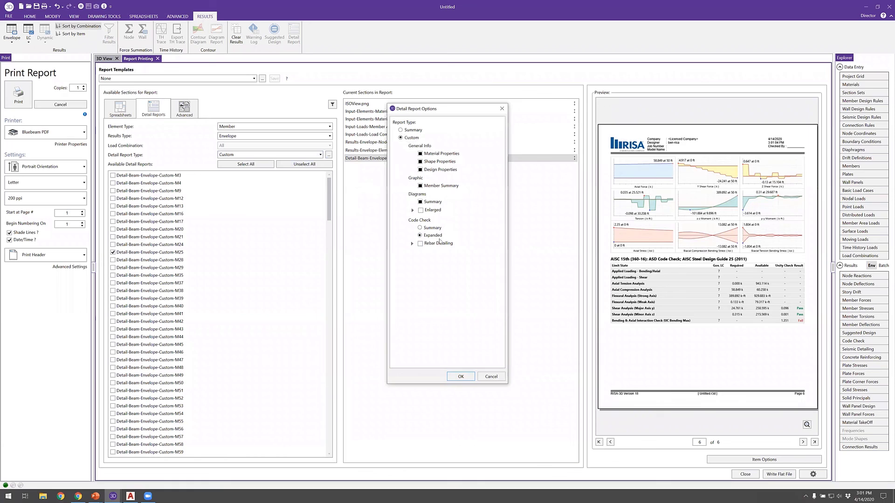
click(460, 376)
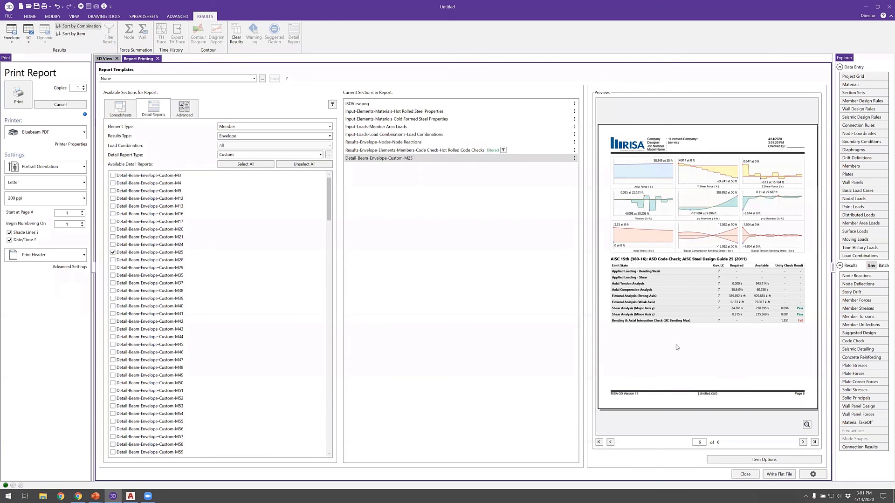
click(610, 442)
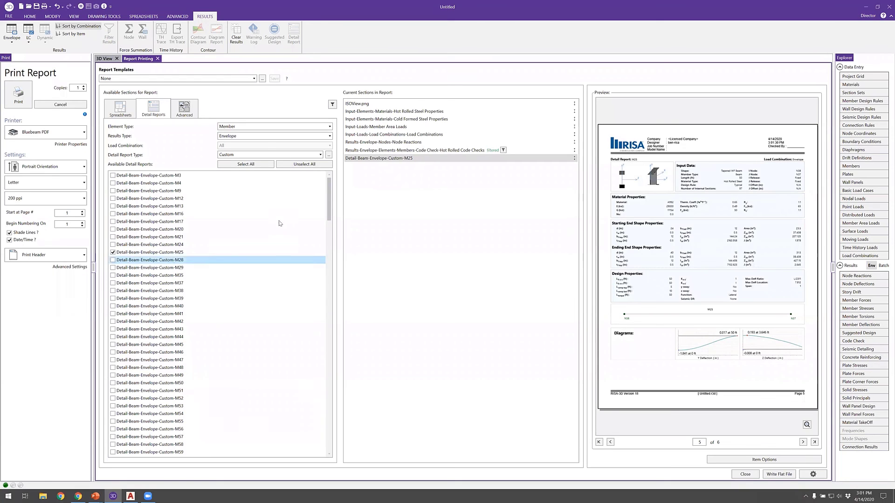
- Look over the available report templates, the advanced report items and the printer choices
click(225, 79)
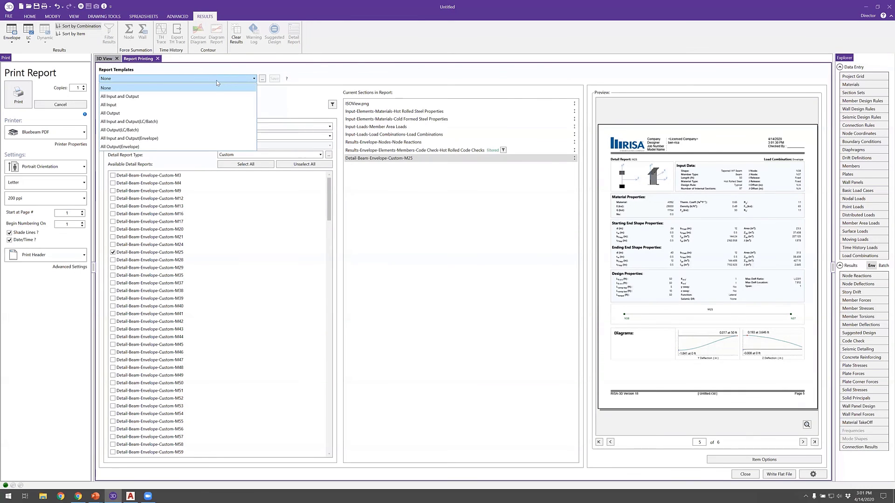
click(216, 80)
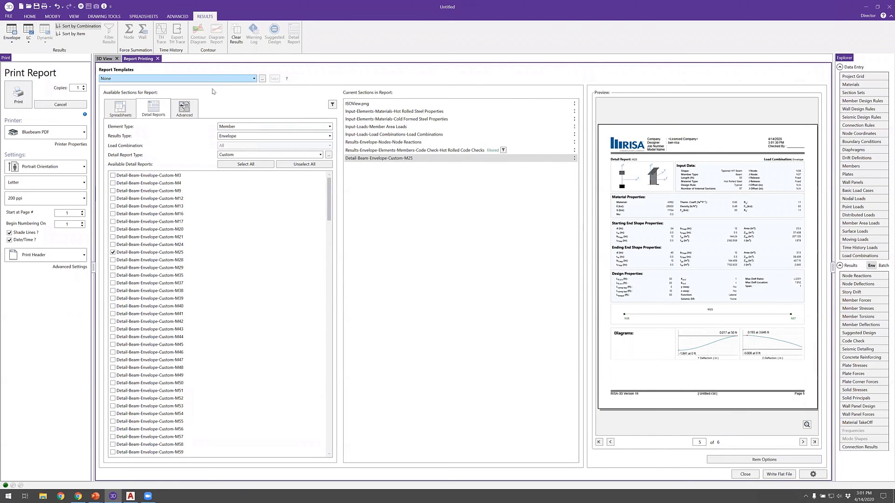
click(184, 109)
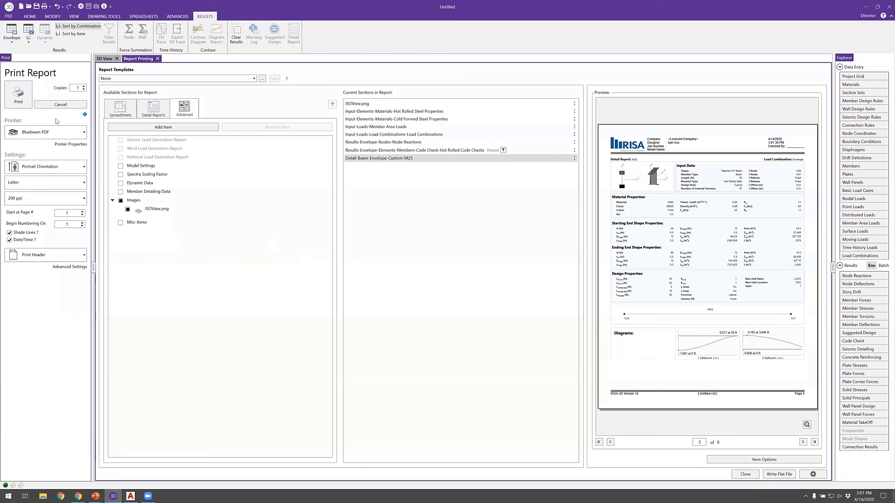
click(49, 133)
click(49, 133)
- Switch to the PowerPoint slide show of MetalBuildingWebinar and advance past the Pre-Engineered Metal Buildings slide
key(alt+Tab)
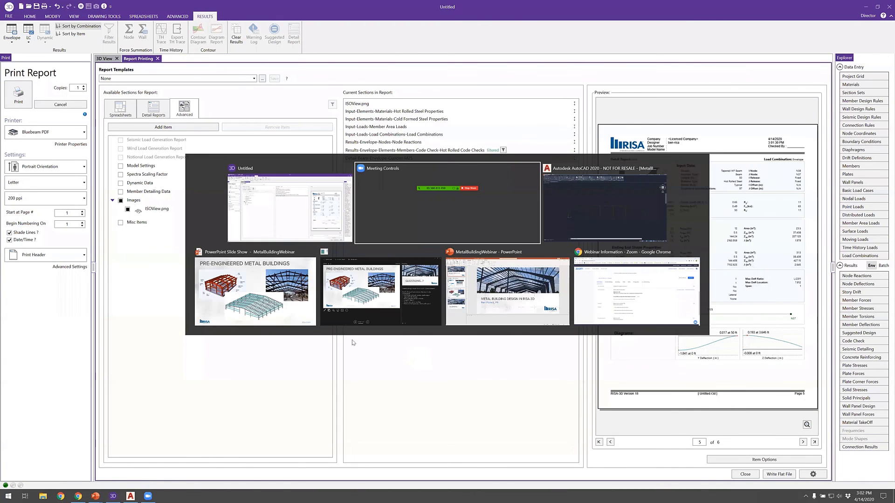
key(alt+Tab)
key(alt+Tab)
key(Right)
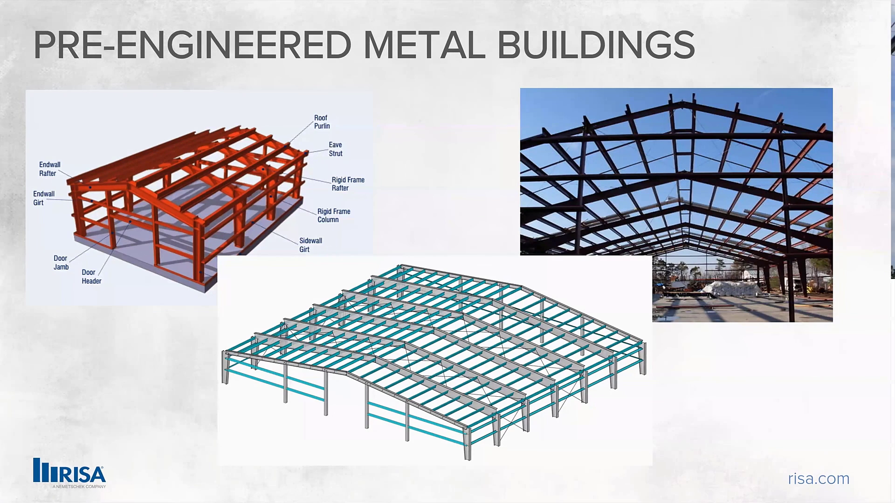